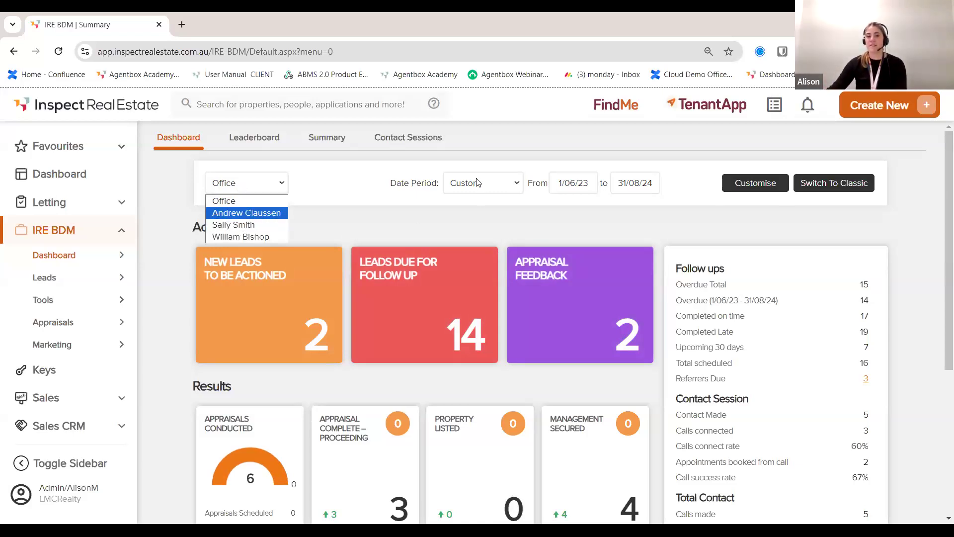
Step: Keep the dashboard on the whole office and leave its customisation settings without saving
{"action": "left_click", "coordinate": [579, 206]}
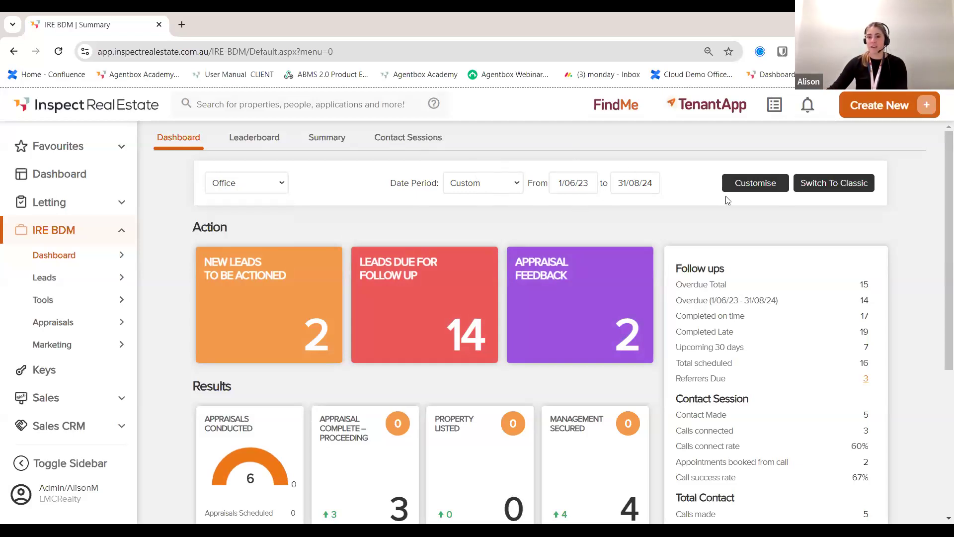
{"action": "left_click", "coordinate": [738, 188]}
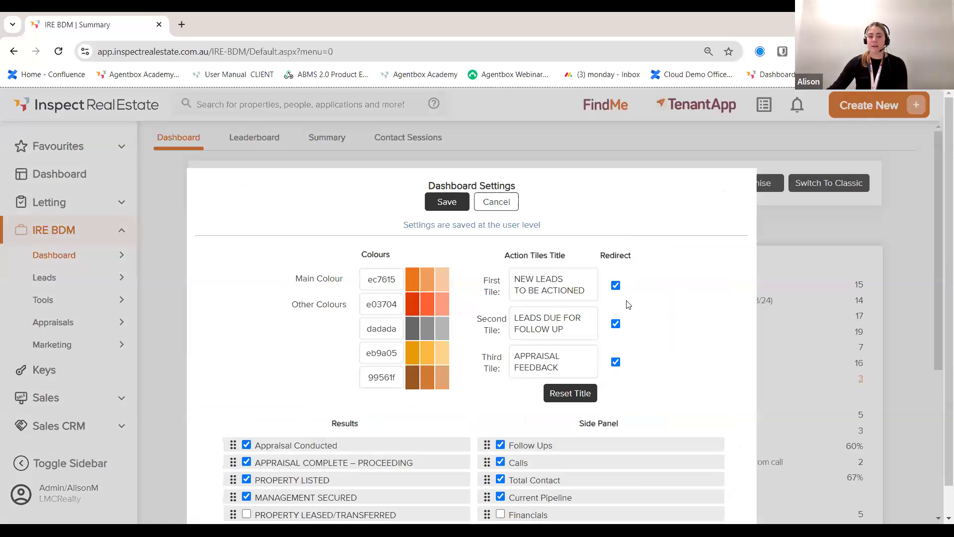
{"action": "scroll", "coordinate": [618, 312], "scroll_direction": "down", "scroll_amount": 1}
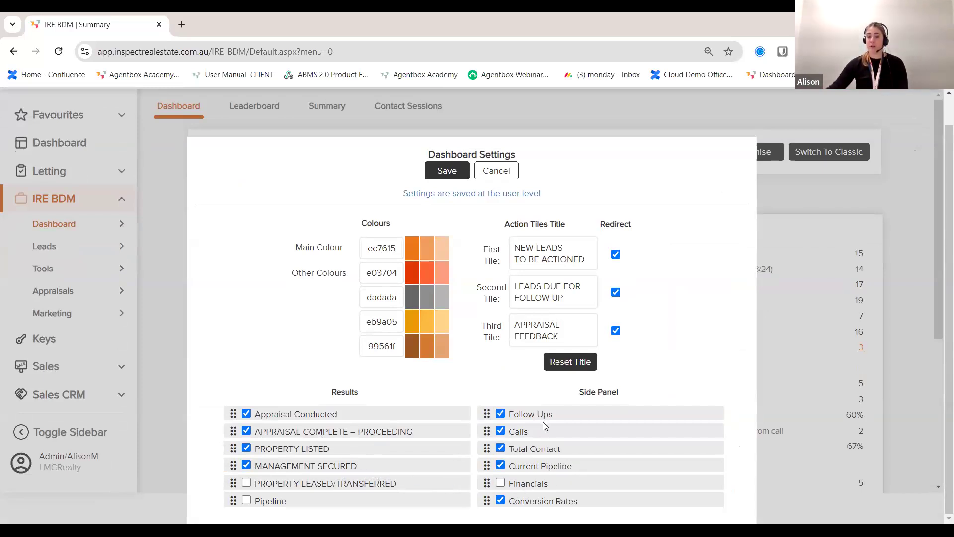
{"action": "left_click", "coordinate": [496, 171]}
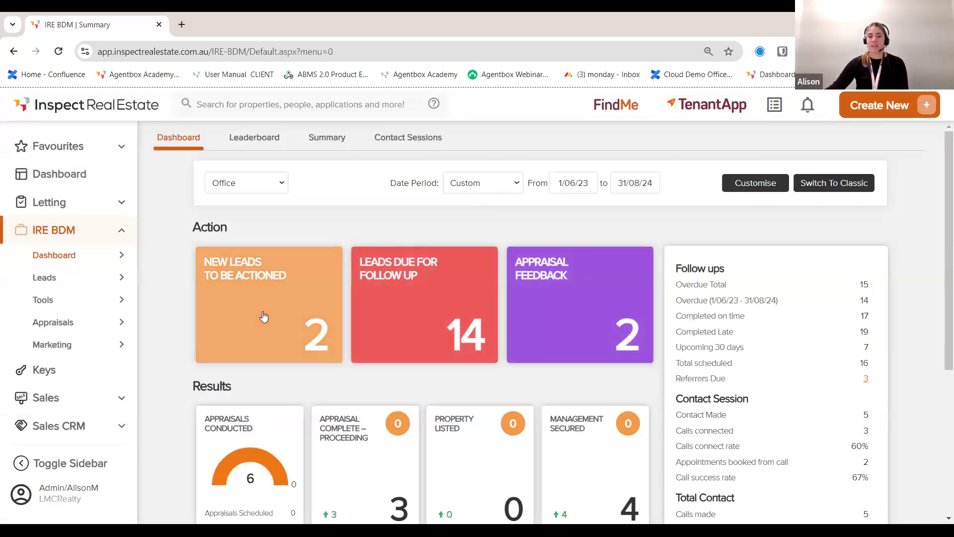
Step: Review the new leads waiting to be actioned, then return to the IRE BDM dashboard
{"action": "left_click", "coordinate": [284, 355]}
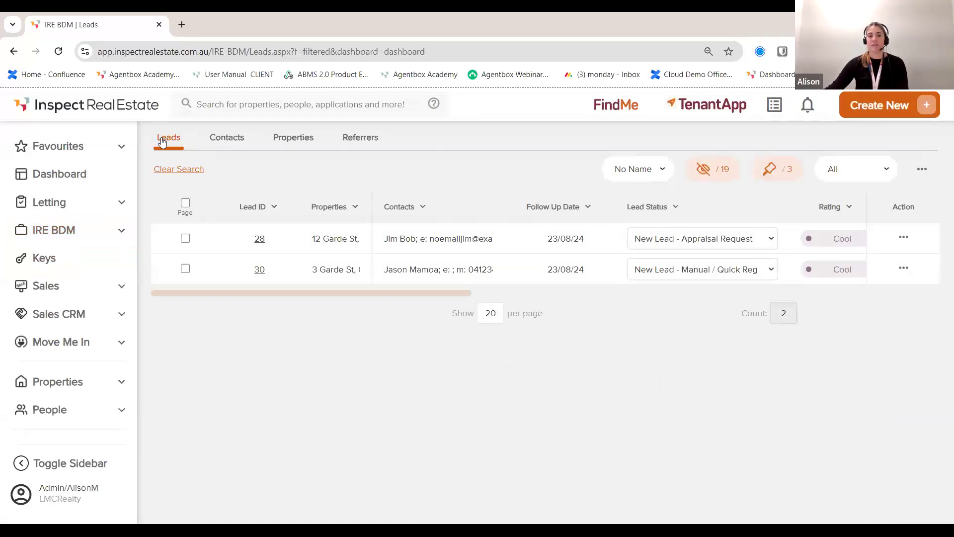
{"action": "left_click_drag", "start_coordinate": [295, 292], "coordinate": [343, 291]}
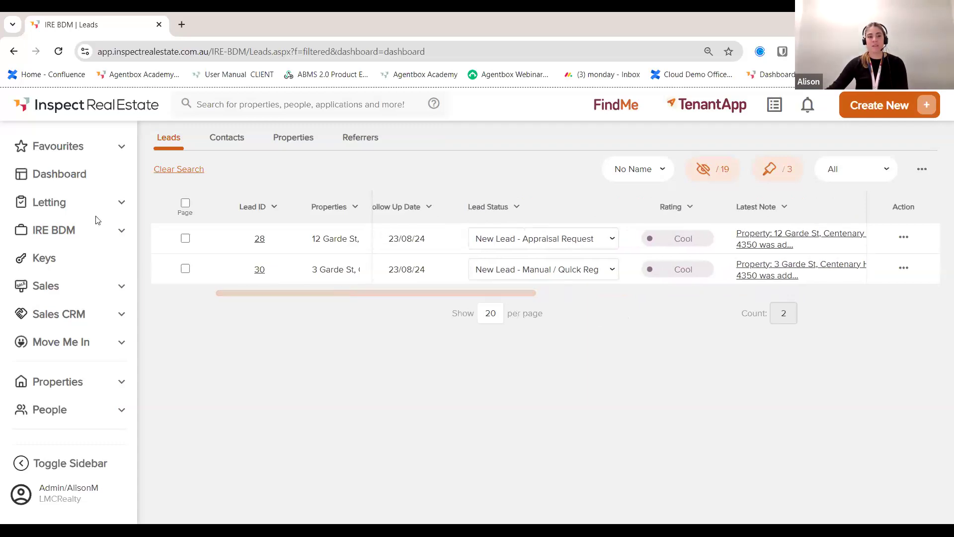
{"action": "left_click", "coordinate": [76, 243]}
{"action": "mouse_move", "coordinate": [72, 256]}
{"action": "left_click", "coordinate": [169, 254]}
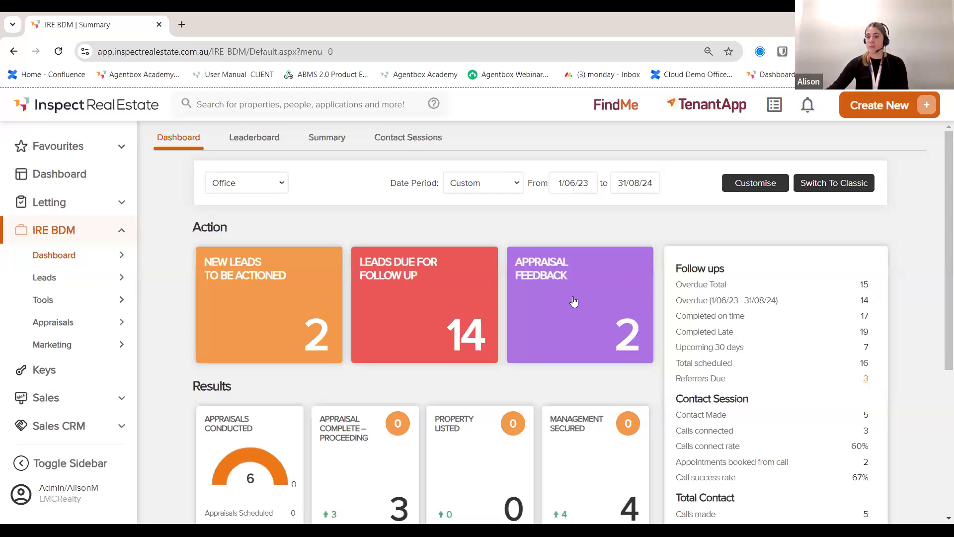
Step: Check the appraisals awaiting feedback and the letting inspection summary, then review the IRE BDM dashboard
{"action": "left_click", "coordinate": [564, 304]}
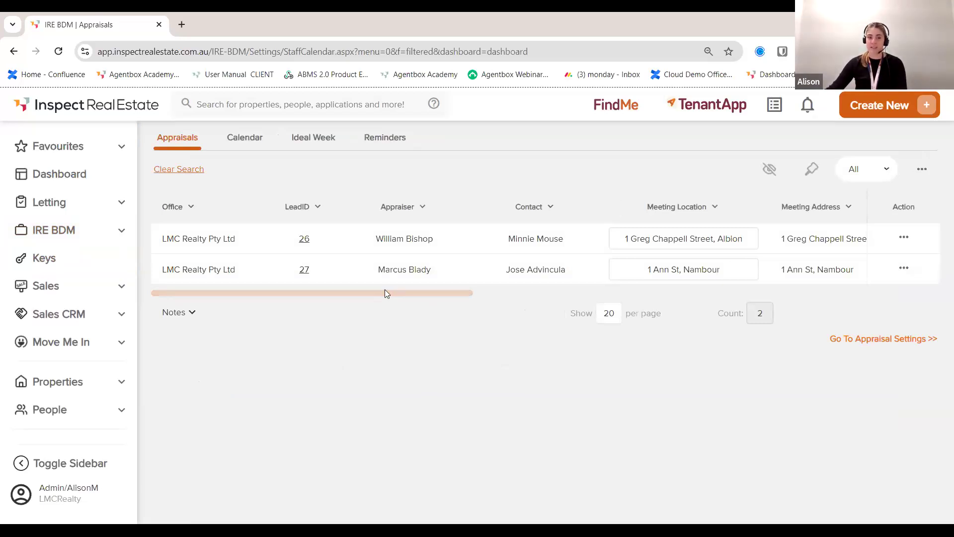
{"action": "left_click", "coordinate": [51, 203]}
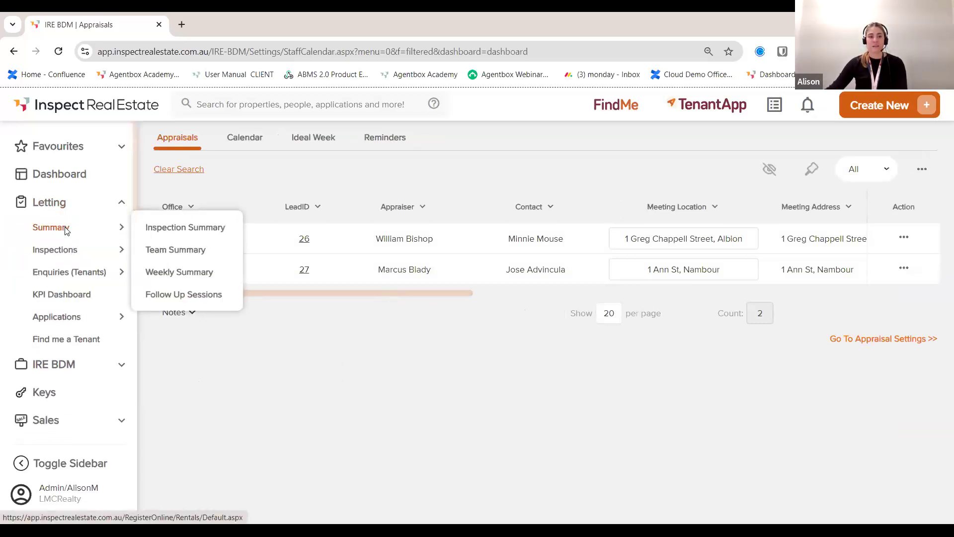
{"action": "left_click", "coordinate": [67, 231]}
{"action": "left_click", "coordinate": [55, 231]}
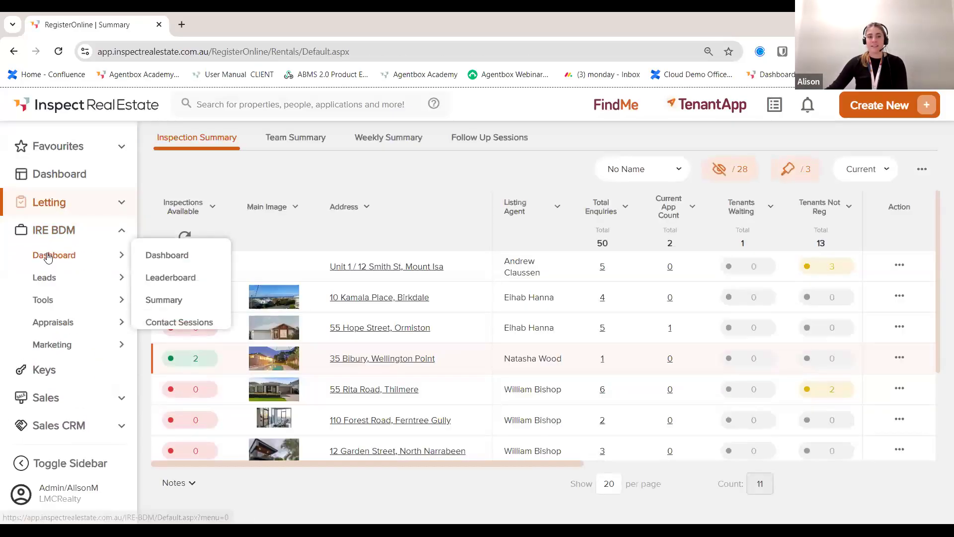
{"action": "left_click", "coordinate": [49, 256]}
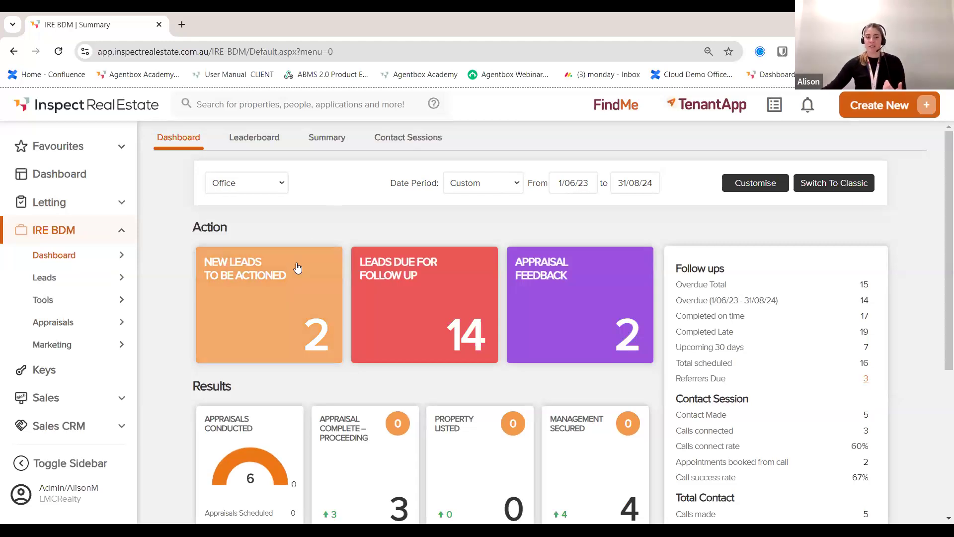
{"action": "scroll", "coordinate": [328, 292], "scroll_direction": "down", "scroll_amount": 1}
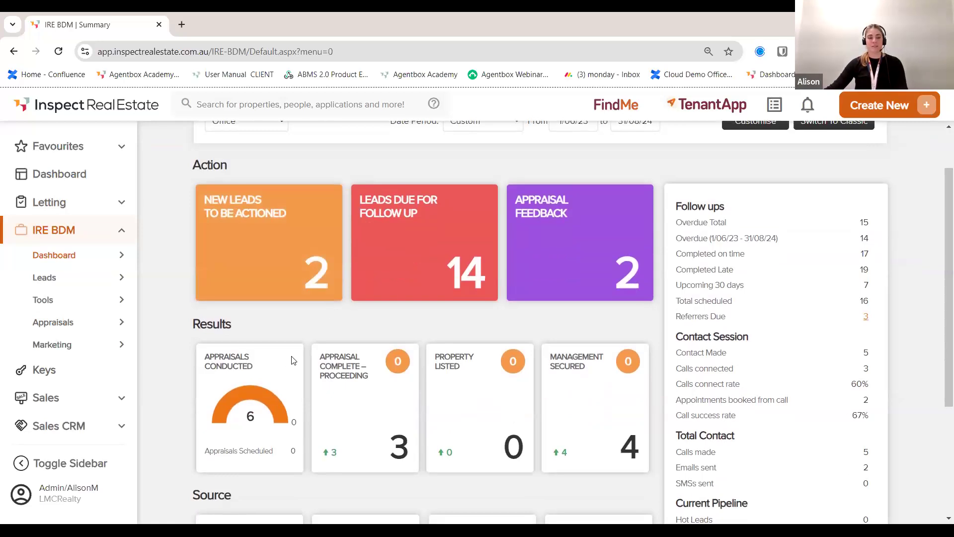
{"action": "scroll", "coordinate": [289, 408], "scroll_direction": "down", "scroll_amount": 1}
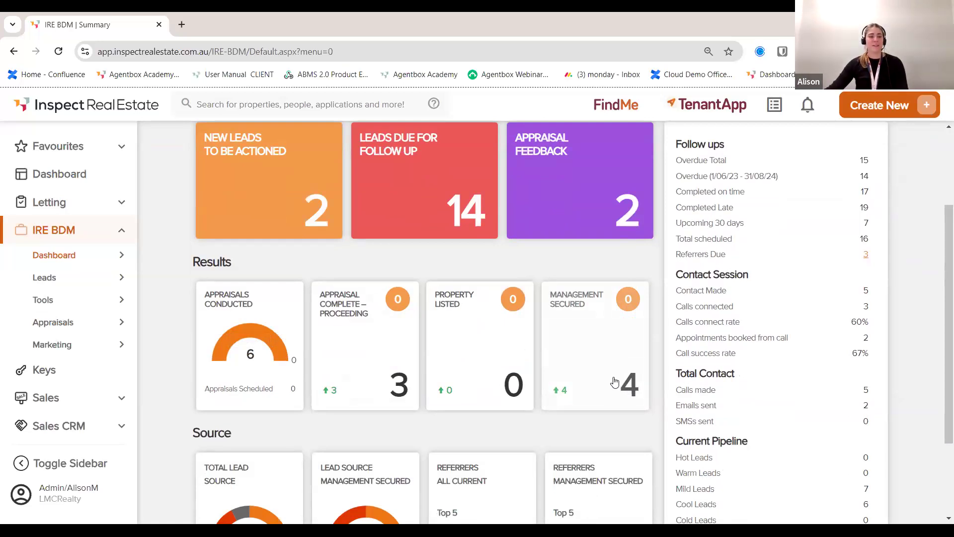
{"action": "scroll", "coordinate": [554, 376], "scroll_direction": "down", "scroll_amount": 3}
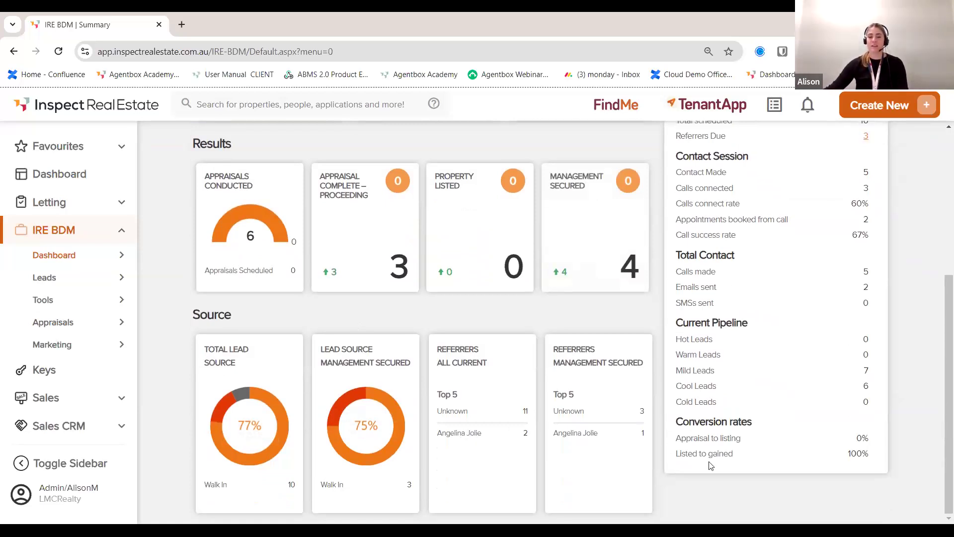
{"action": "scroll", "coordinate": [751, 465], "scroll_direction": "up", "scroll_amount": 3}
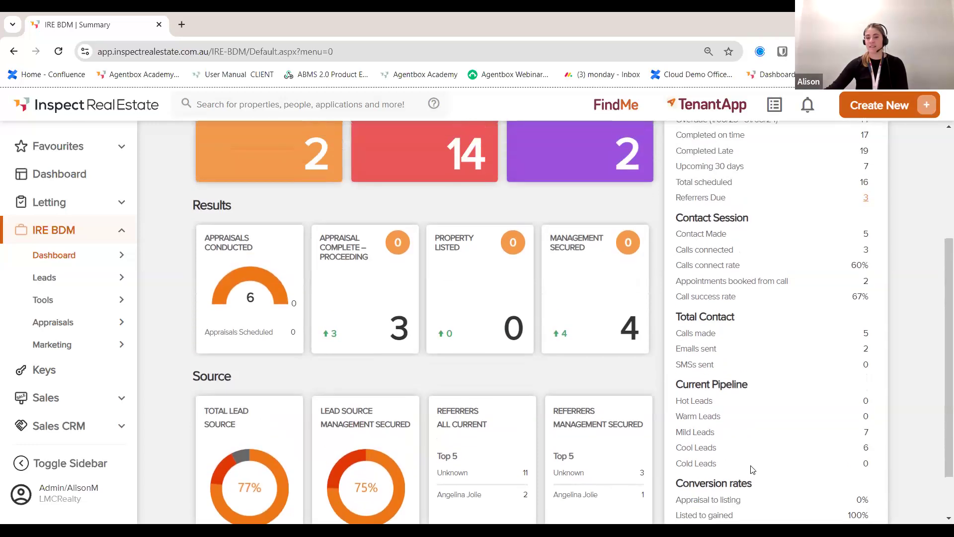
{"action": "scroll", "coordinate": [763, 477], "scroll_direction": "up", "scroll_amount": 1}
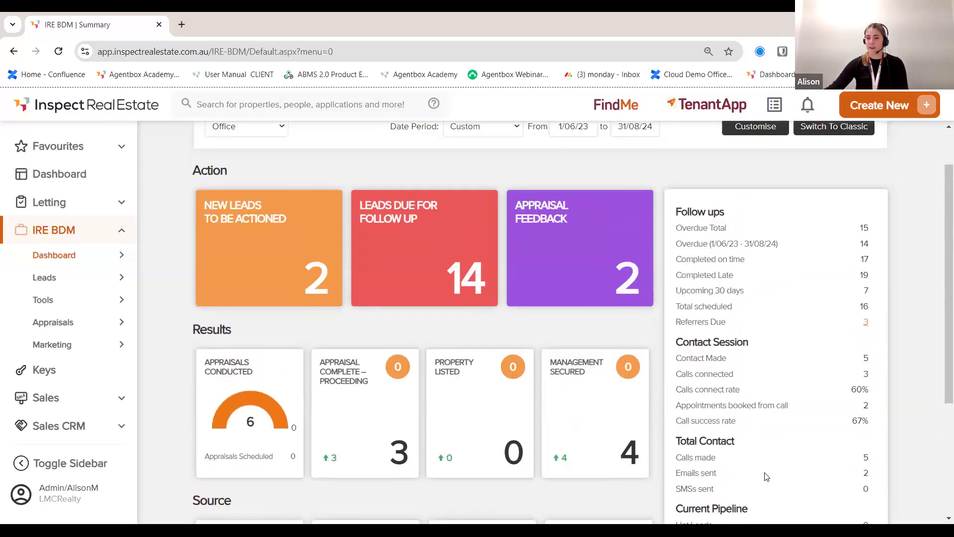
{"action": "scroll", "coordinate": [756, 469], "scroll_direction": "up", "scroll_amount": 1}
{"action": "scroll", "coordinate": [760, 467], "scroll_direction": "up", "scroll_amount": 1}
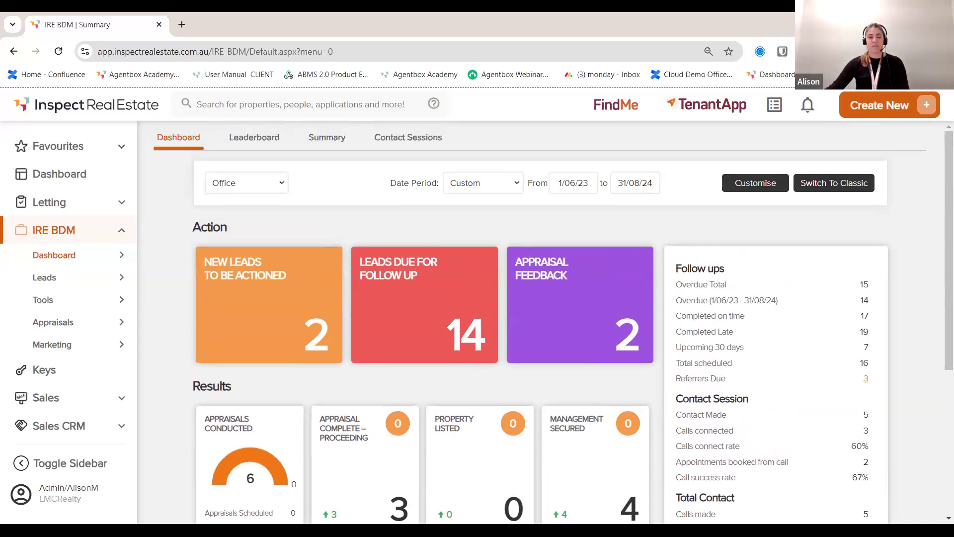
Step: Show the IRE BDM Leads list with the search cleared and the status filter set to Current
{"action": "left_click", "coordinate": [122, 279]}
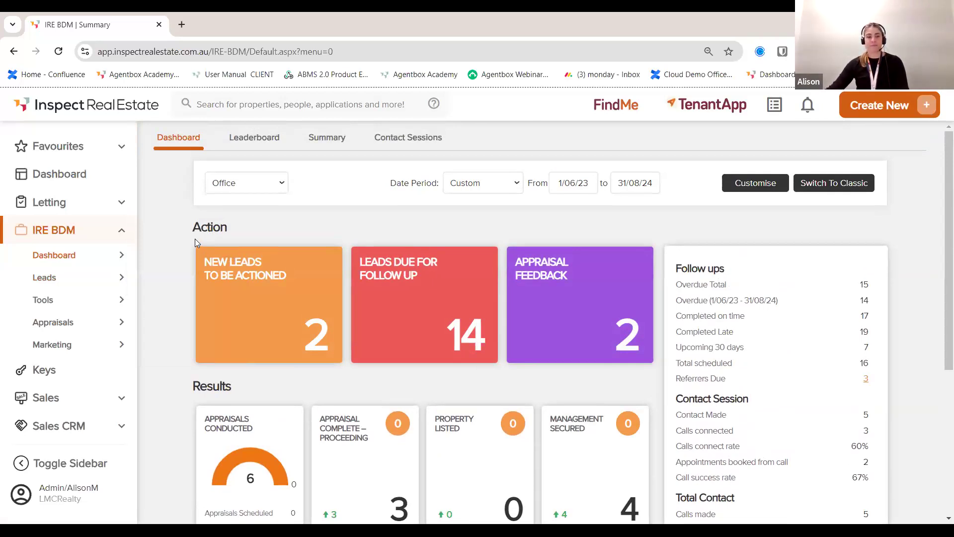
{"action": "mouse_move", "coordinate": [85, 282]}
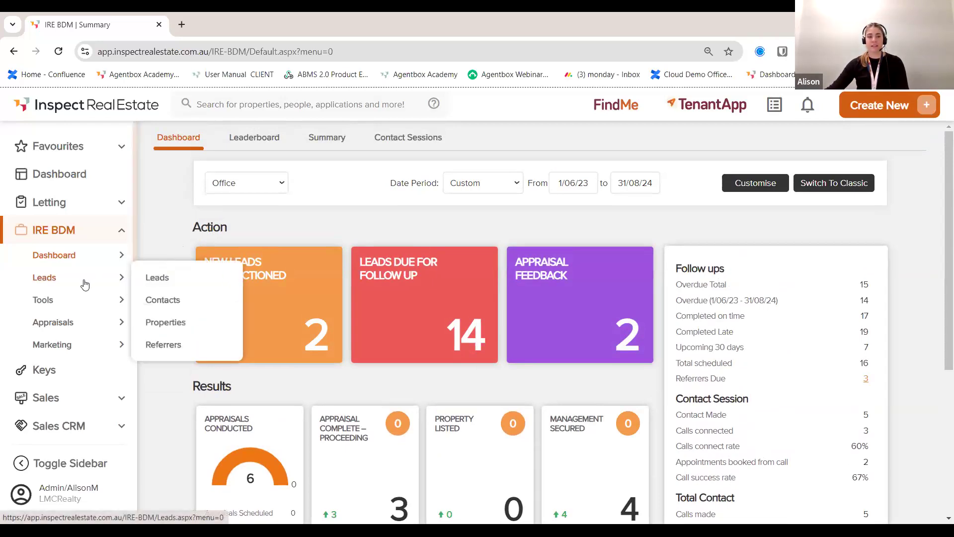
{"action": "left_click", "coordinate": [166, 281]}
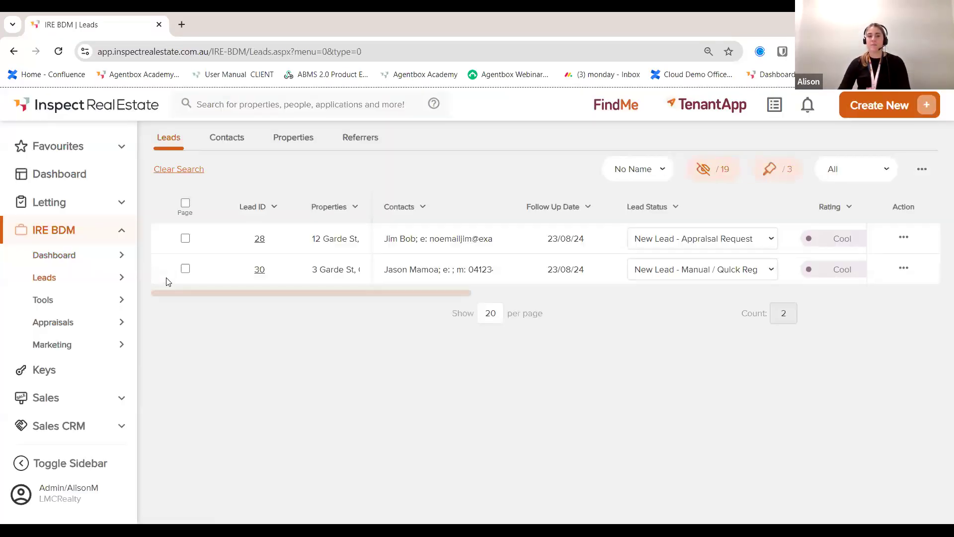
{"action": "left_click", "coordinate": [185, 170]}
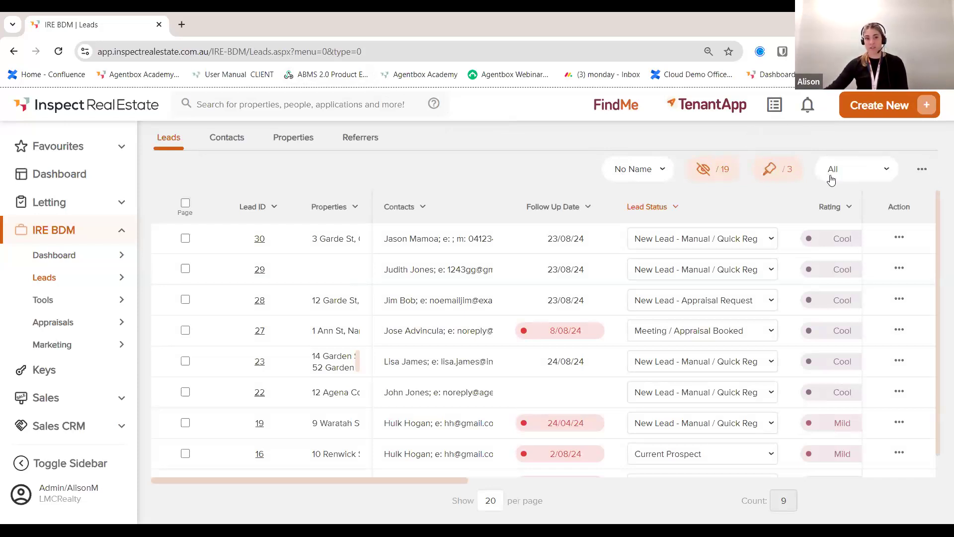
{"action": "left_click", "coordinate": [857, 175]}
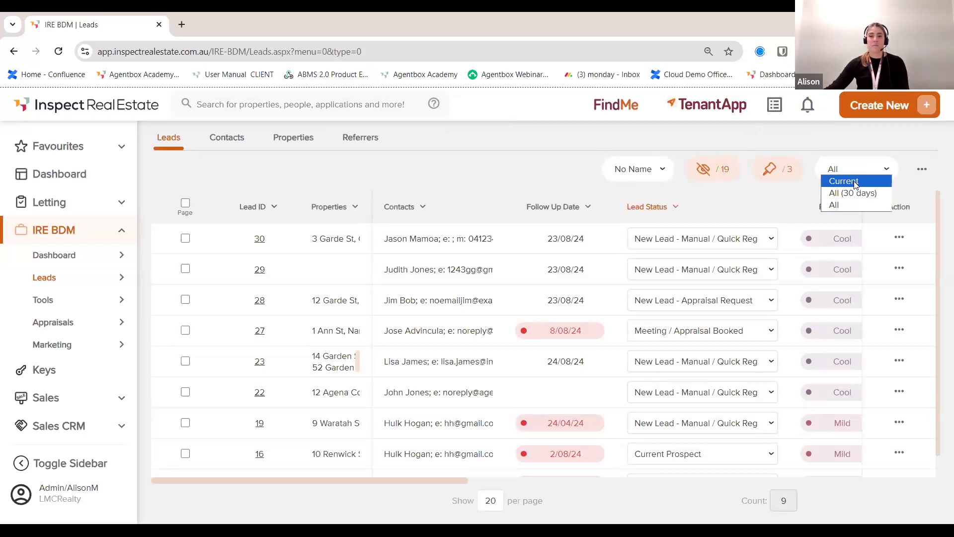
{"action": "left_click", "coordinate": [847, 182]}
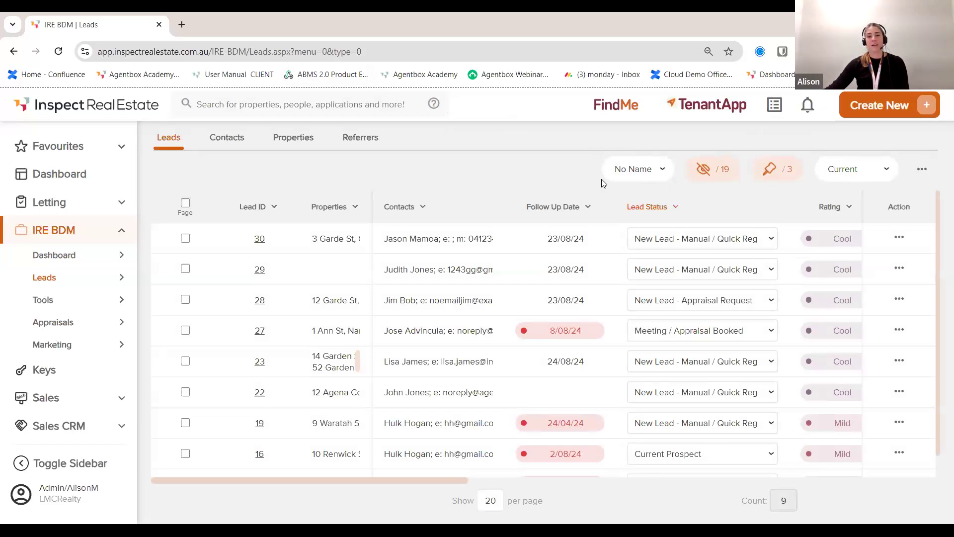
{"action": "left_click", "coordinate": [702, 172]}
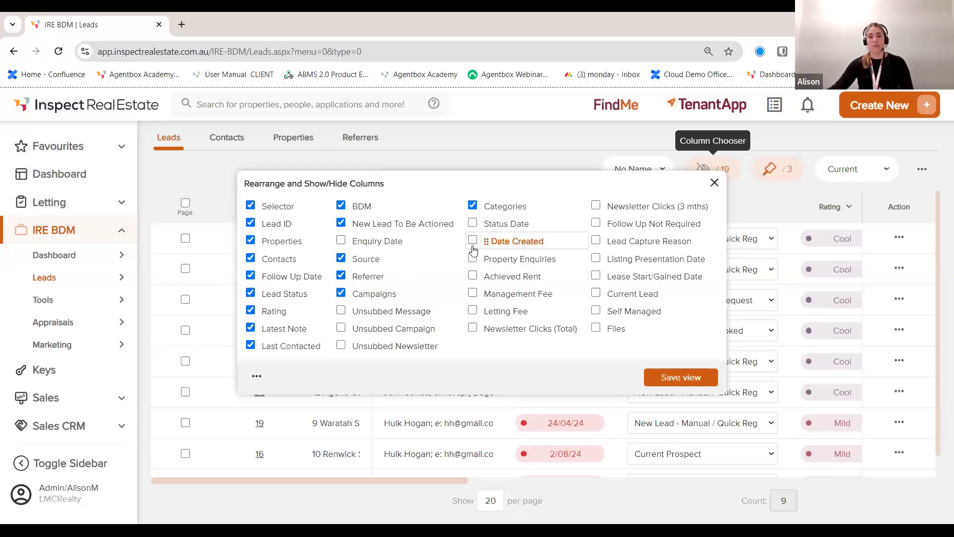
Step: Hide the Categories column, show Enquiry Date, and save the leads table's column view
{"action": "left_click", "coordinate": [672, 382]}
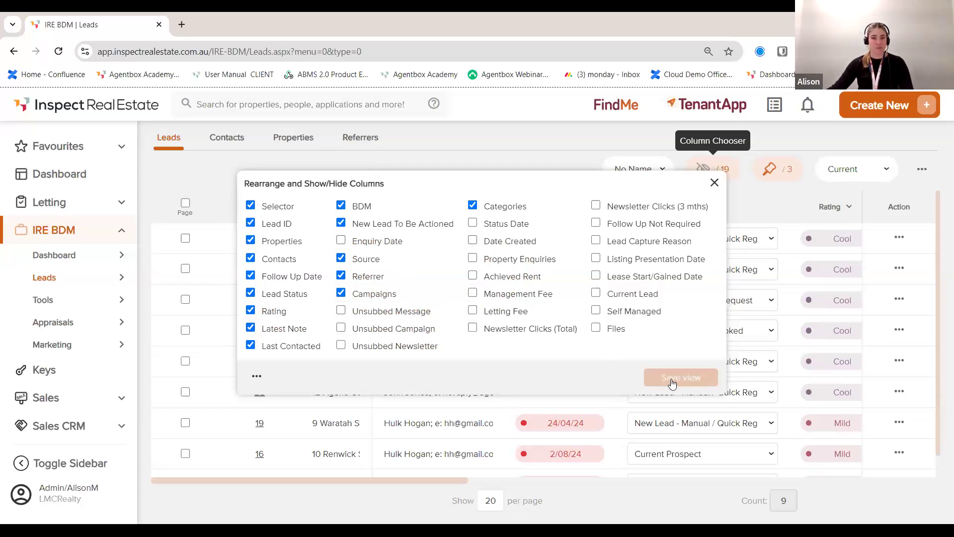
{"action": "left_click", "coordinate": [472, 207]}
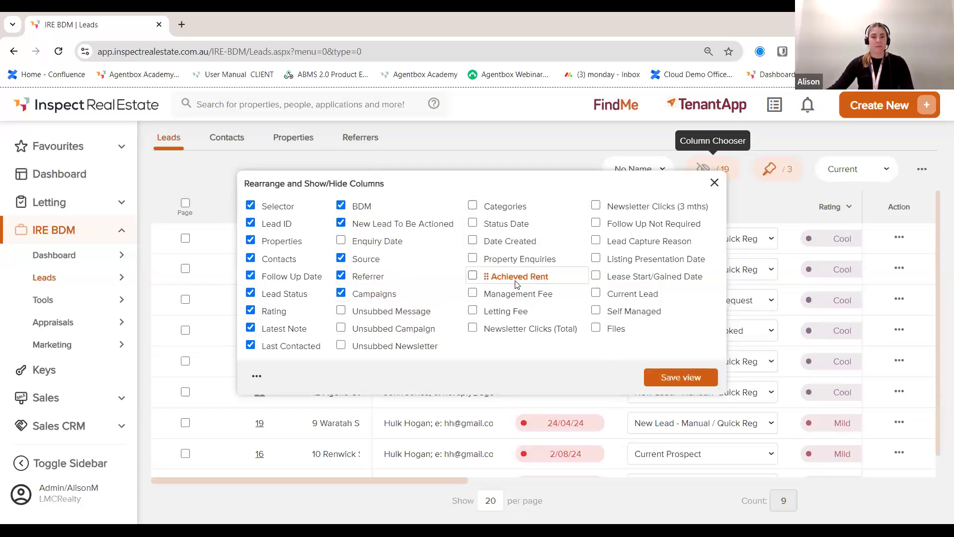
{"action": "left_click", "coordinate": [341, 240]}
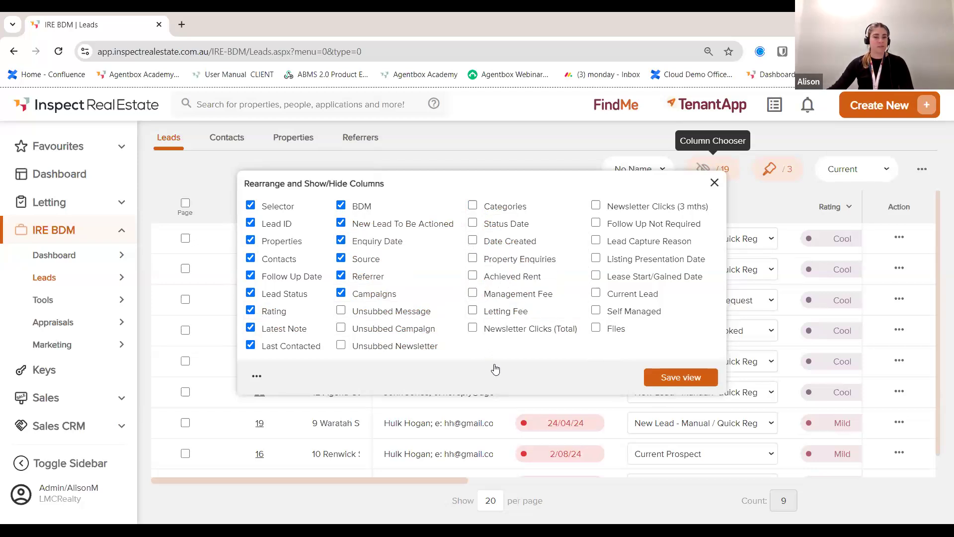
{"action": "left_click", "coordinate": [664, 377]}
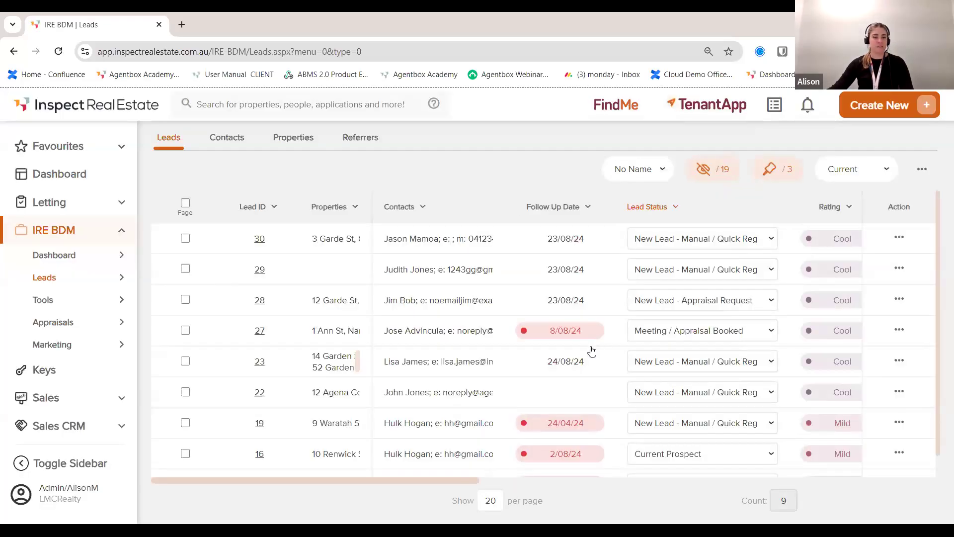
Step: Drag the Properties/Contacts header divider right so full property addresses are readable
{"action": "left_click", "coordinate": [776, 171]}
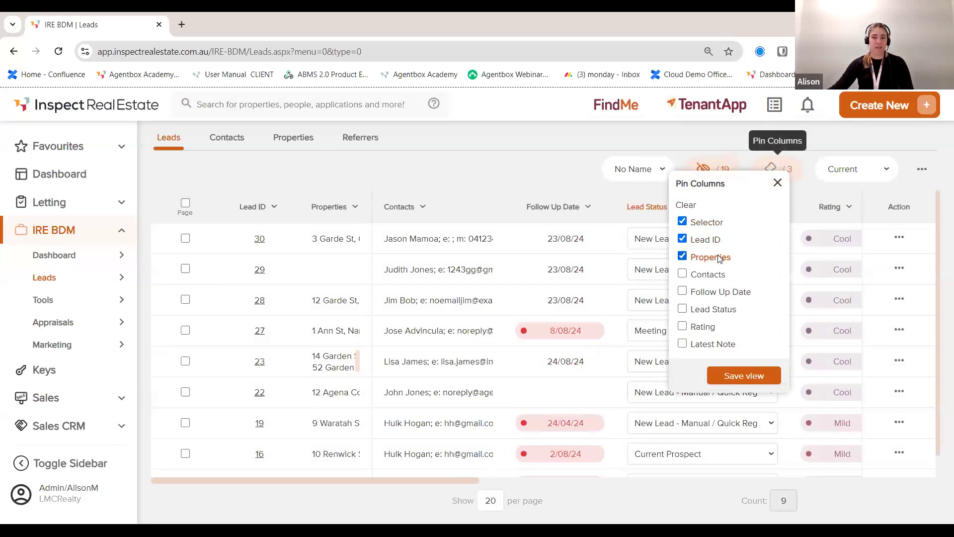
{"action": "left_click", "coordinate": [511, 166]}
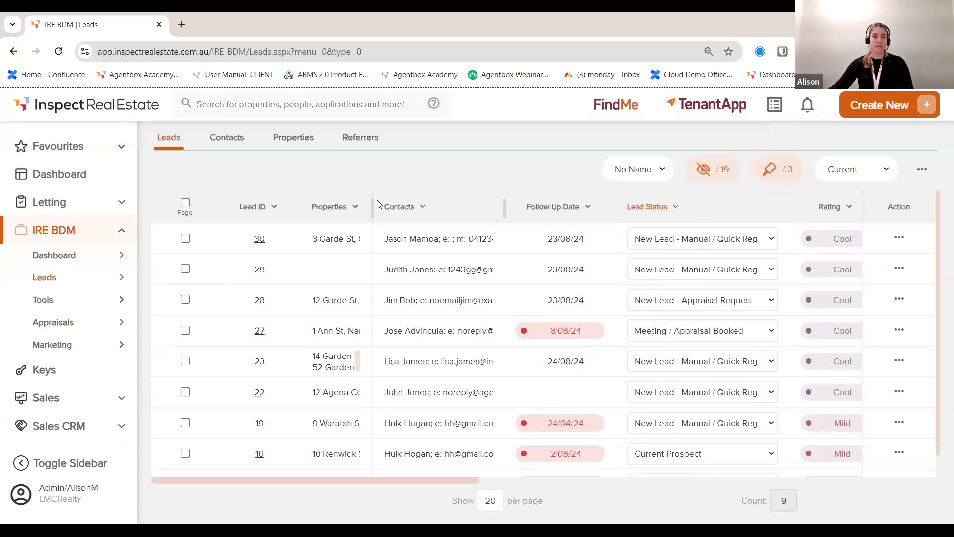
{"action": "left_click_drag", "start_coordinate": [377, 203], "coordinate": [516, 207]}
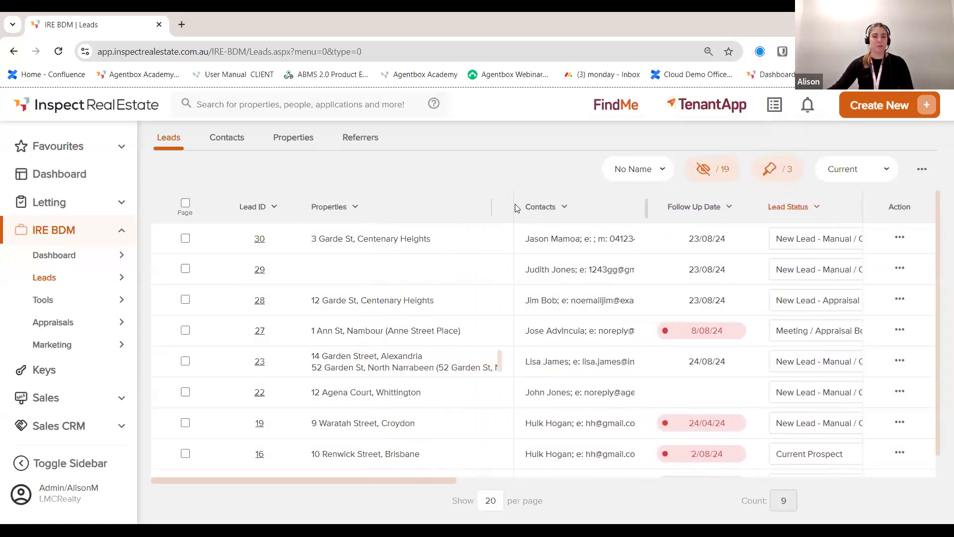
{"action": "left_click_drag", "start_coordinate": [433, 479], "coordinate": [395, 473]}
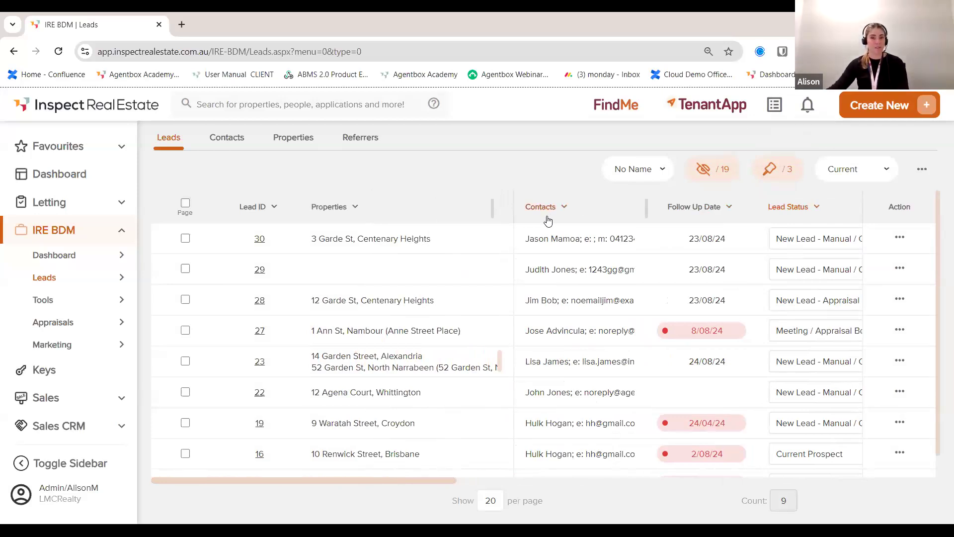
{"action": "left_click", "coordinate": [704, 212]}
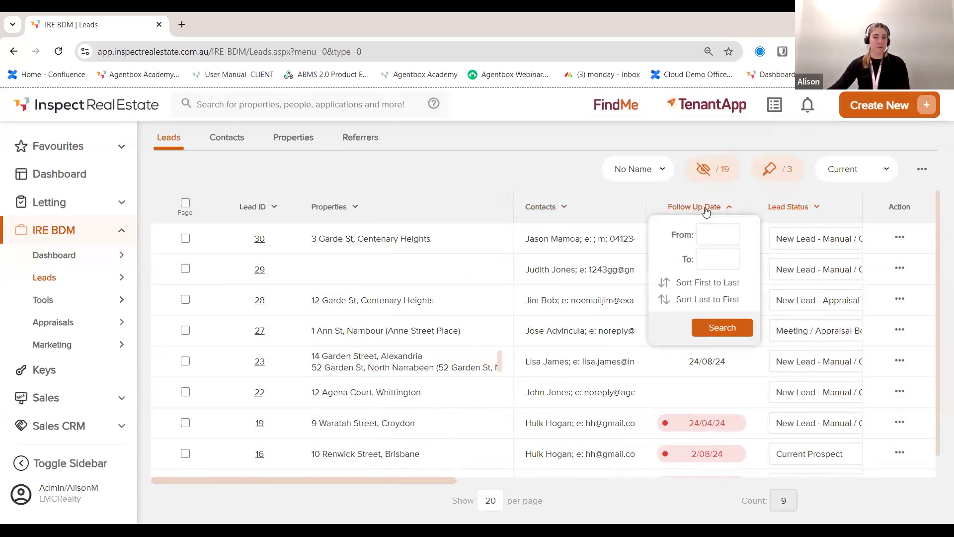
Step: Sort the current leads by Follow Up Date, first to last
{"action": "left_click", "coordinate": [704, 284]}
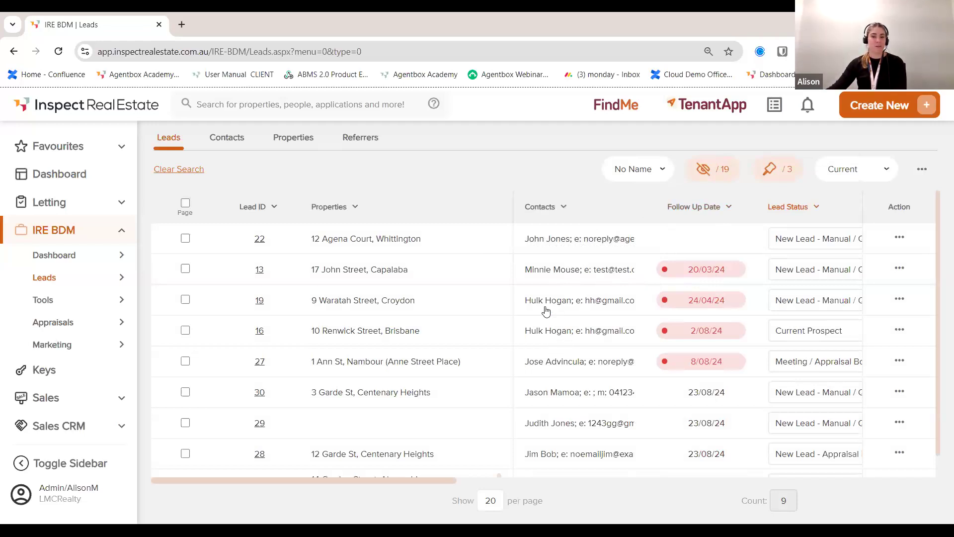
{"action": "scroll", "coordinate": [706, 341], "scroll_direction": "down", "scroll_amount": 1}
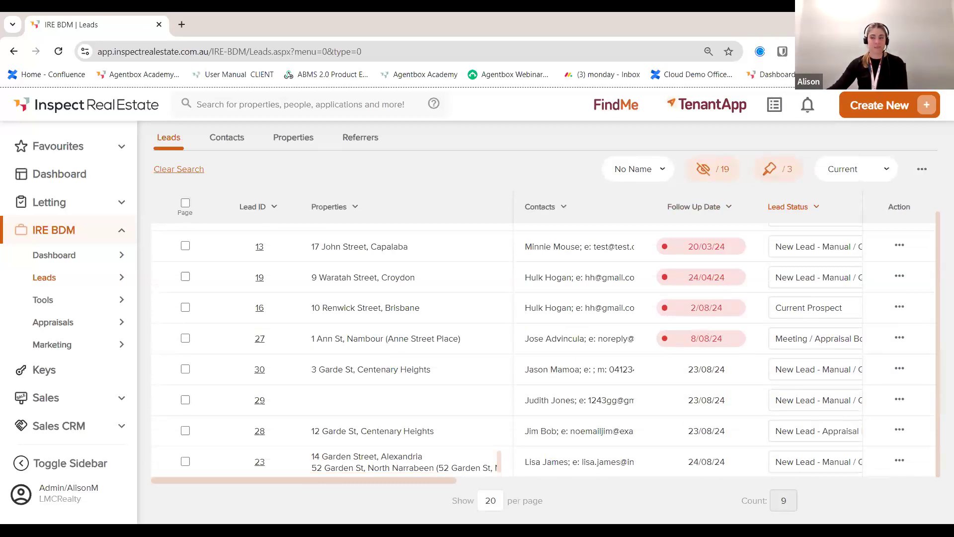
{"action": "left_click", "coordinate": [185, 204]}
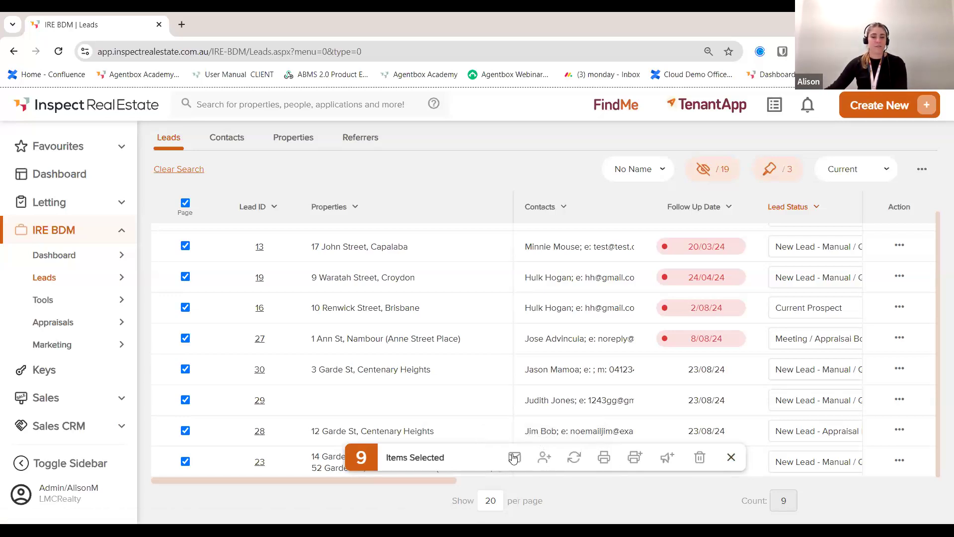
{"action": "left_click", "coordinate": [731, 458]}
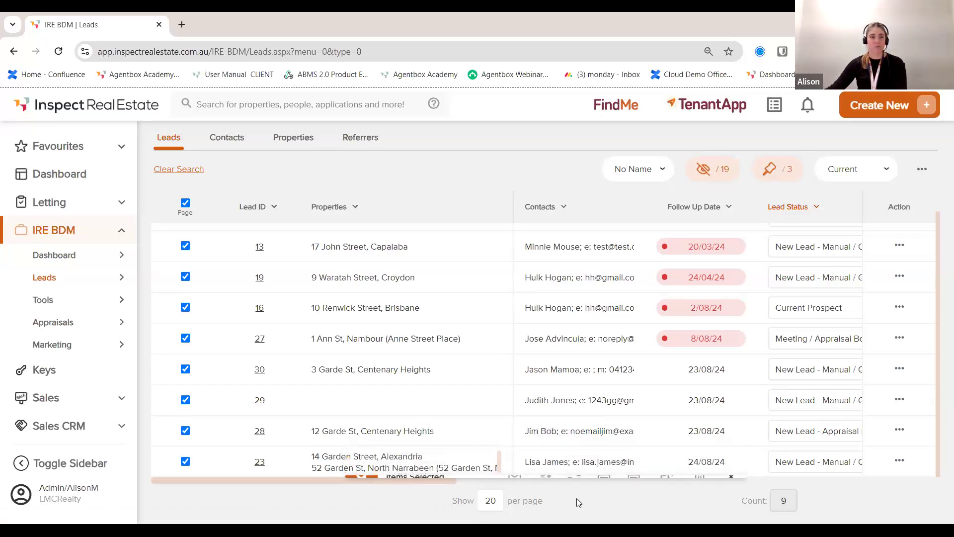
{"action": "left_click", "coordinate": [185, 202]}
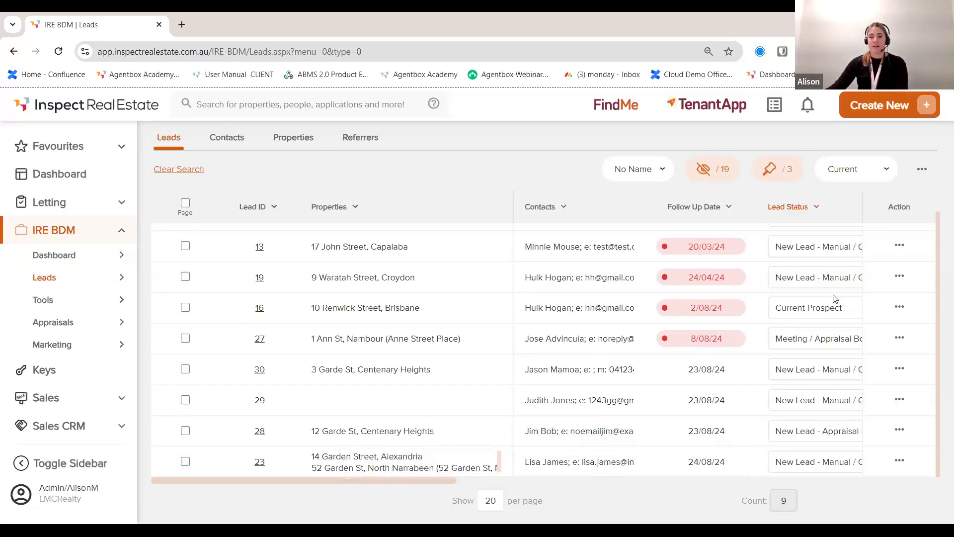
{"action": "left_click", "coordinate": [923, 170]}
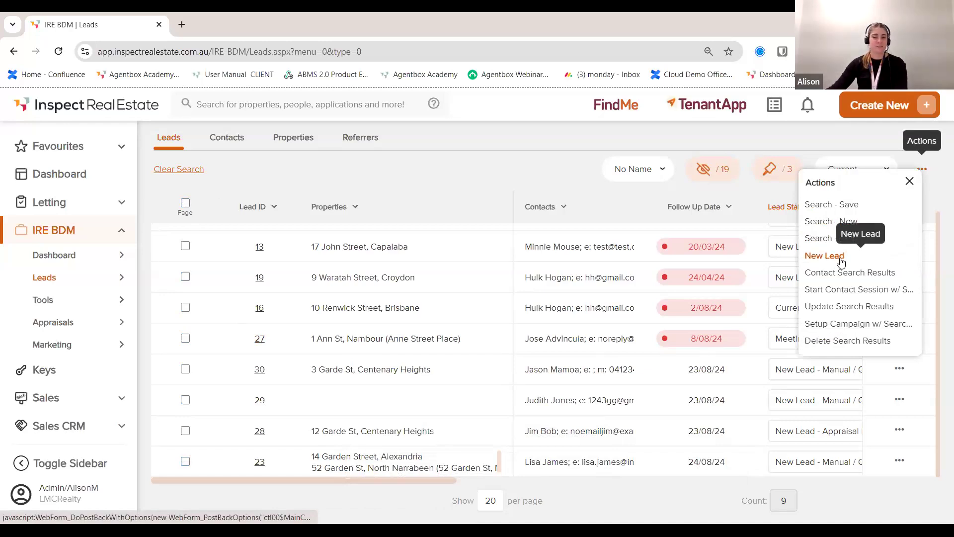
{"action": "left_click", "coordinate": [494, 168]}
{"action": "left_click", "coordinate": [900, 246]}
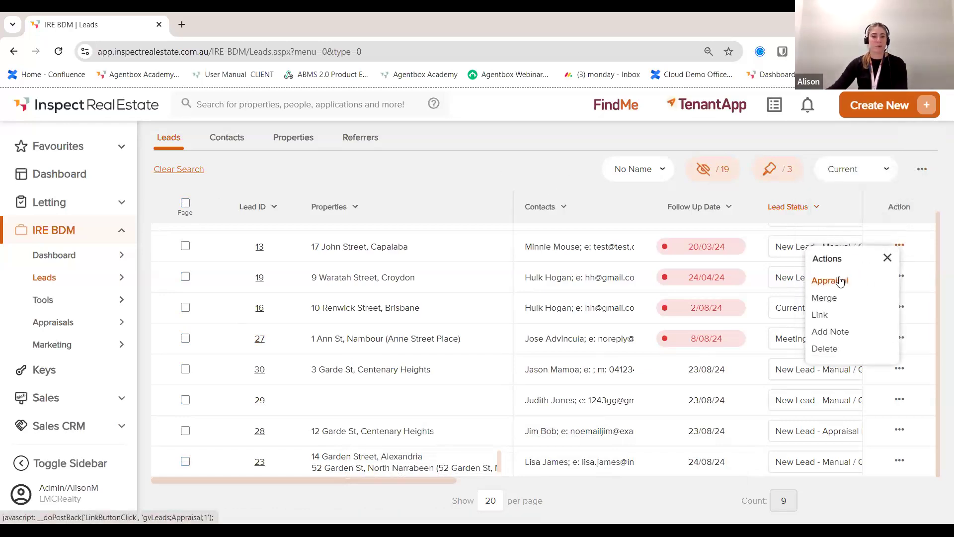
{"action": "left_click", "coordinate": [530, 159]}
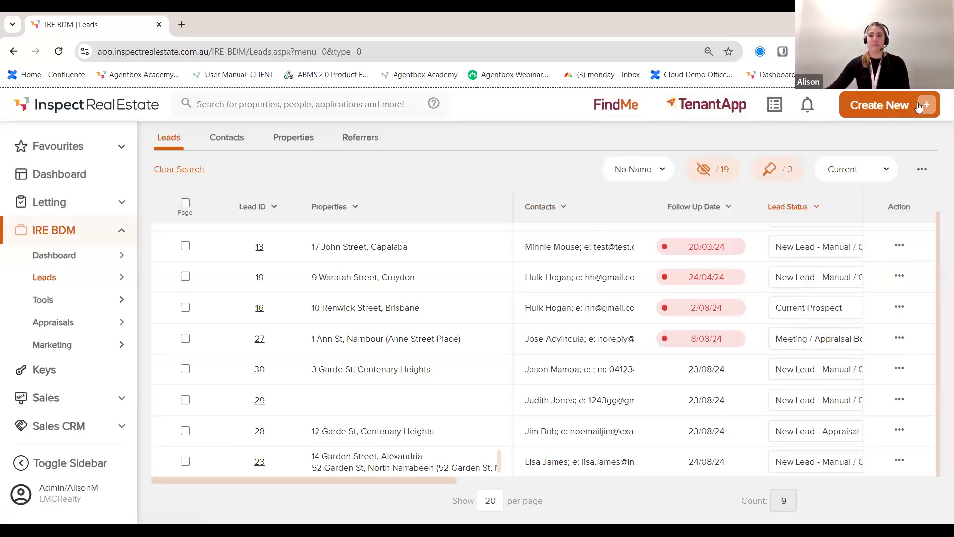
{"action": "left_click", "coordinate": [887, 108]}
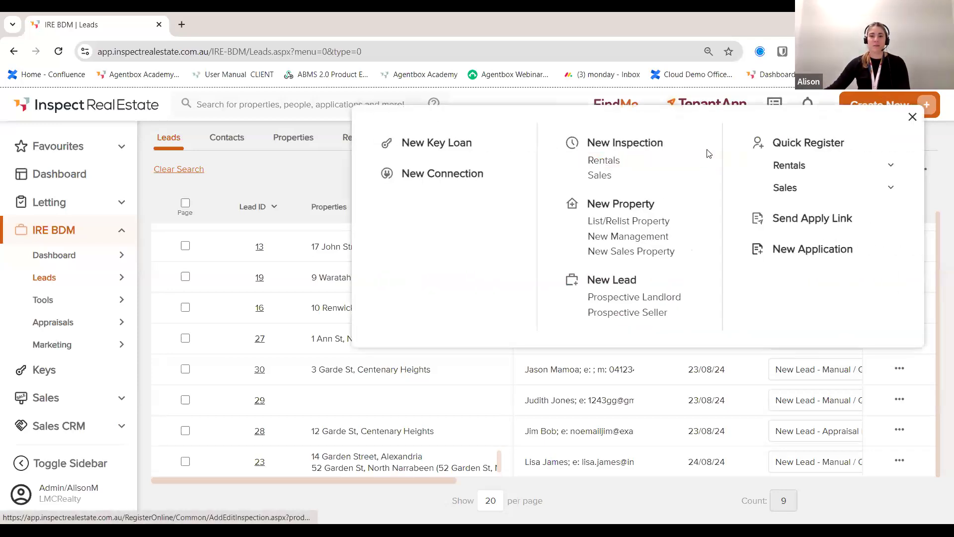
Step: Start a New Lead of type Prospective Landlord from Create New
{"action": "left_click", "coordinate": [653, 300]}
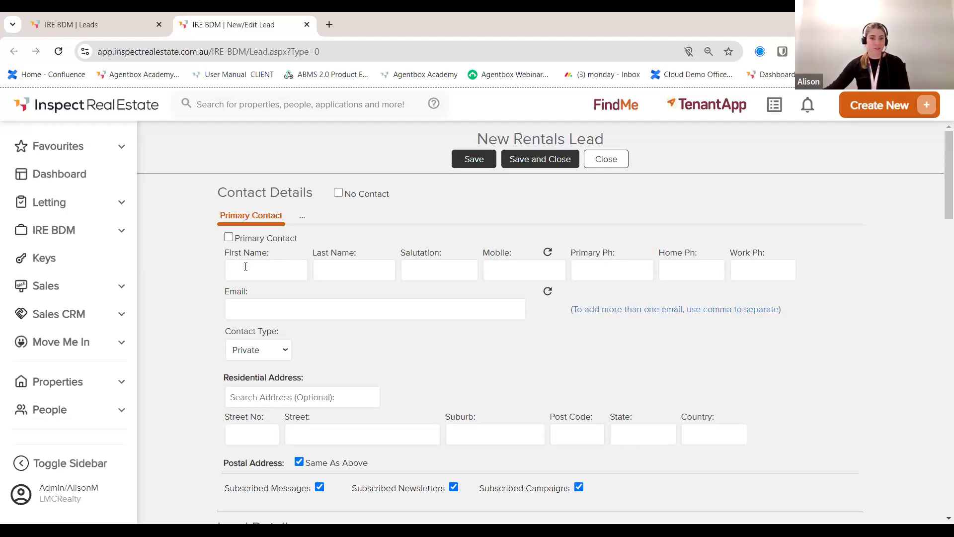
Step: Enter the contact's mobile number and confirm it matches no existing contact
{"action": "left_click", "coordinate": [549, 273]}
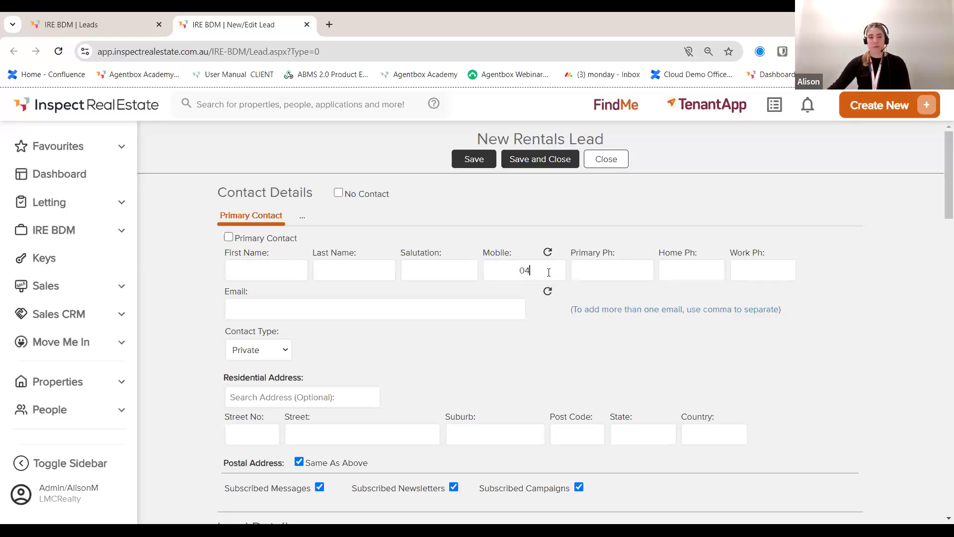
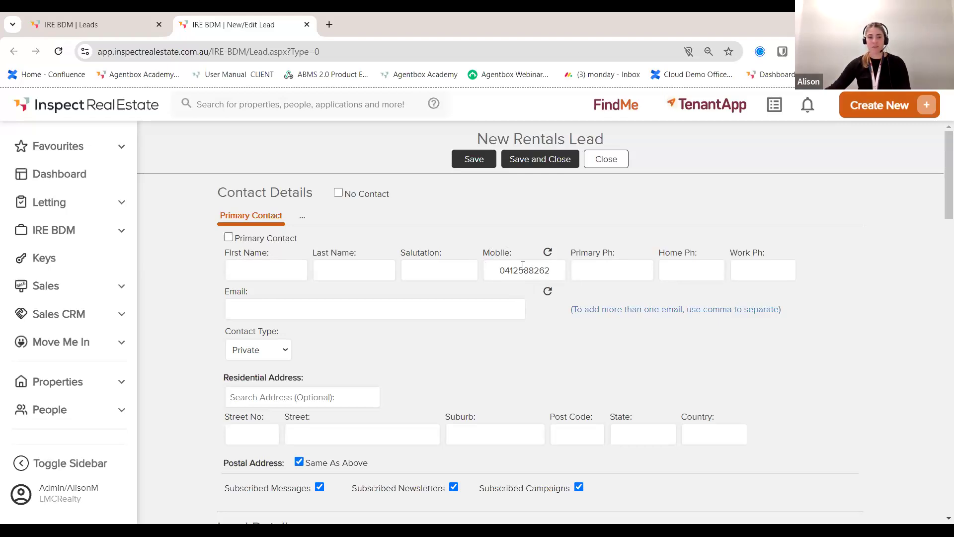
{"action": "left_click", "coordinate": [548, 251]}
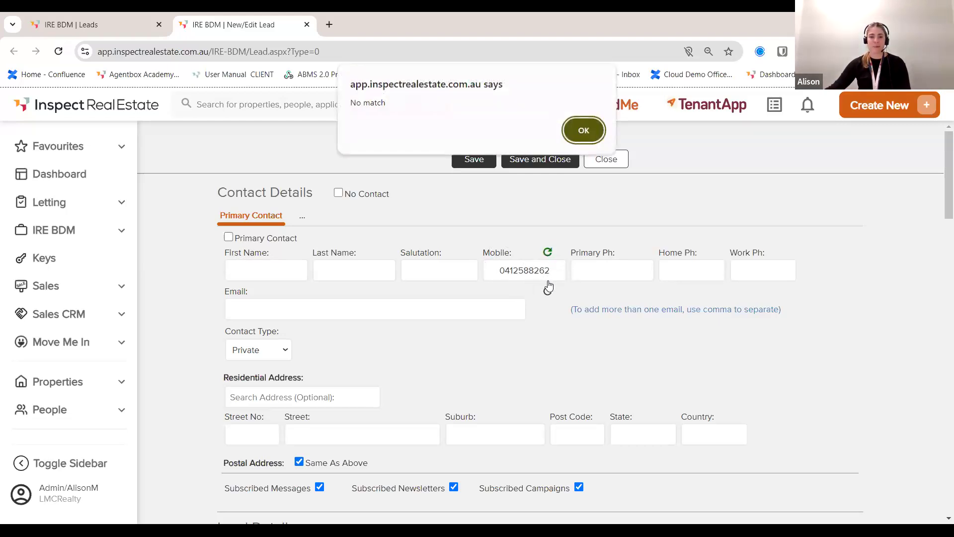
{"action": "left_click", "coordinate": [583, 131]}
Step: Fill in the contact's first name, last name and e-mail address, correcting typos
{"action": "left_click", "coordinate": [249, 271]}
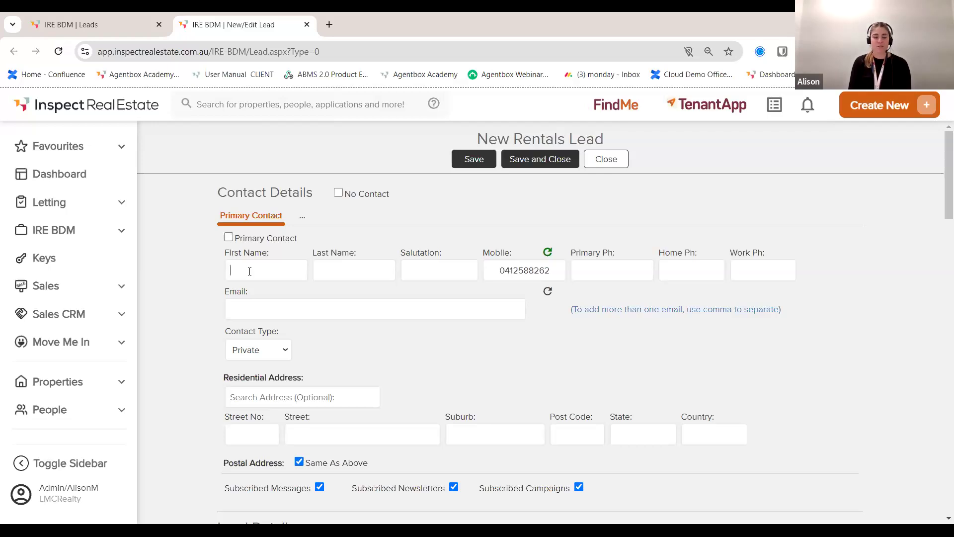
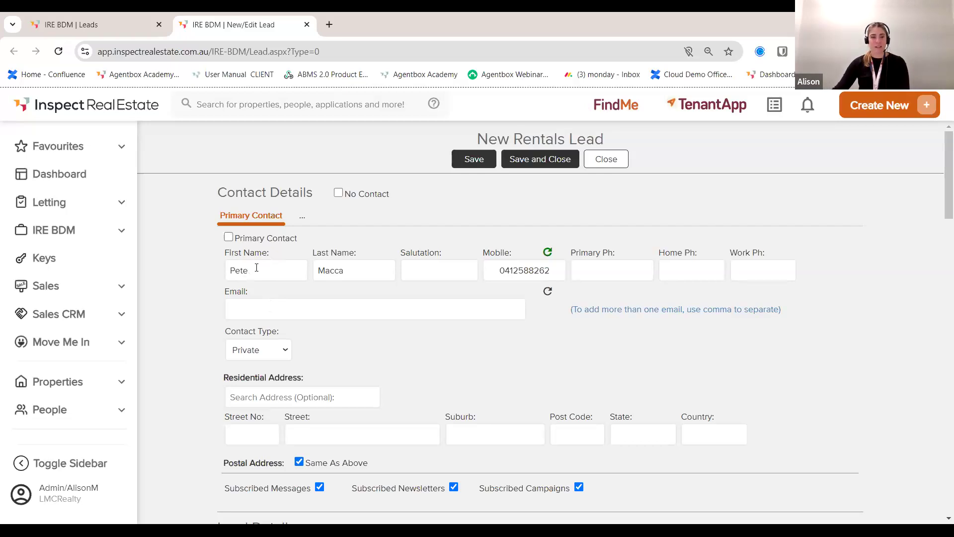
{"action": "left_click", "coordinate": [259, 305]}
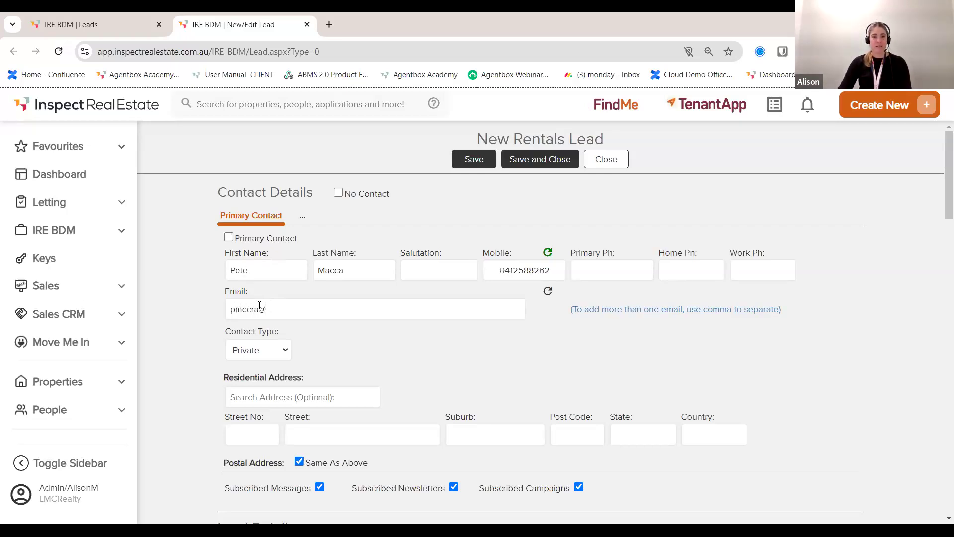
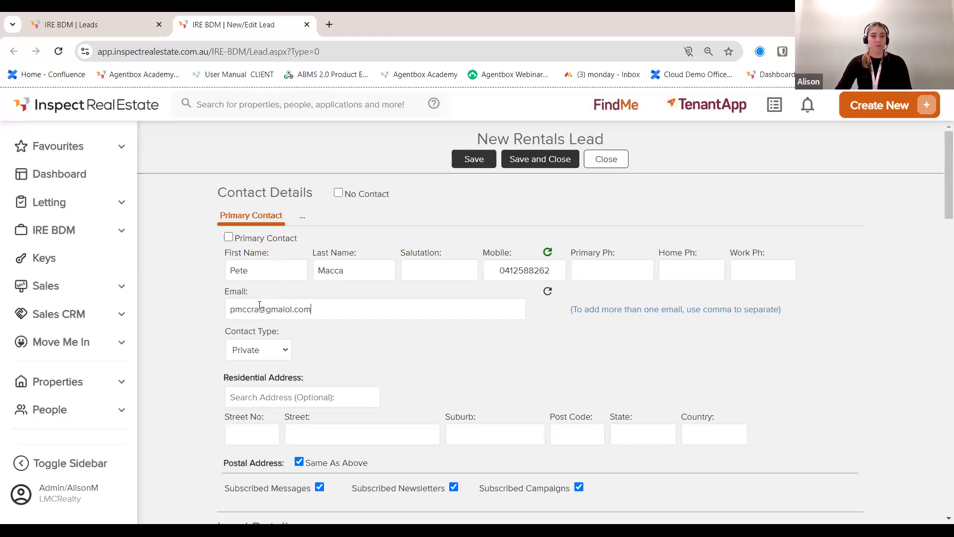
{"action": "left_click", "coordinate": [290, 309]}
{"action": "key", "text": "BackSpace"}
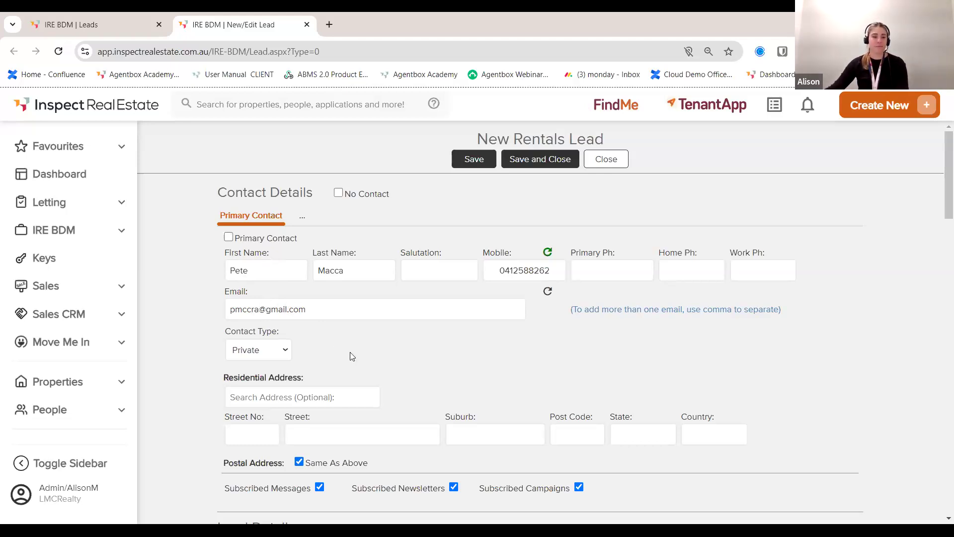
Step: Assign the new rental lead to the chosen BDM
{"action": "scroll", "coordinate": [350, 352], "scroll_direction": "down", "scroll_amount": 1}
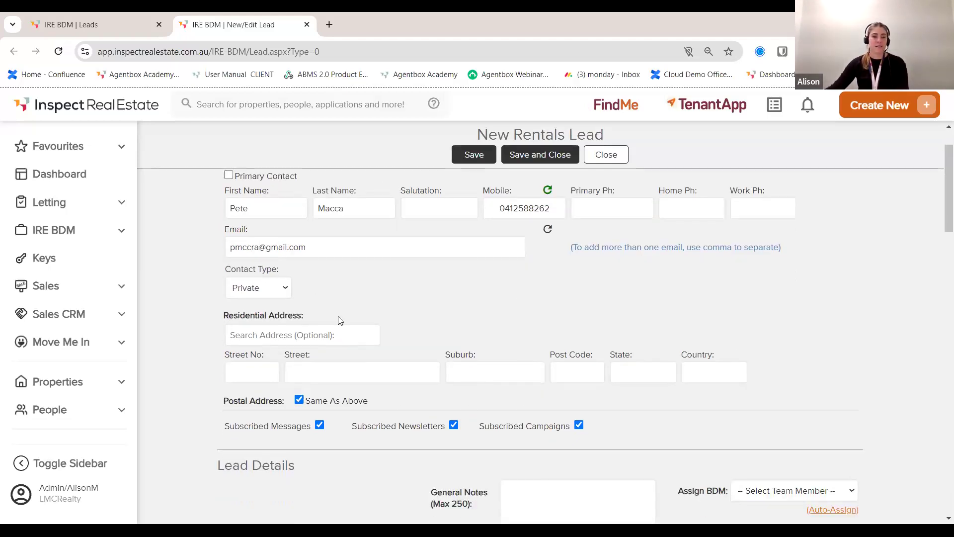
{"action": "scroll", "coordinate": [343, 343], "scroll_direction": "down", "scroll_amount": 1}
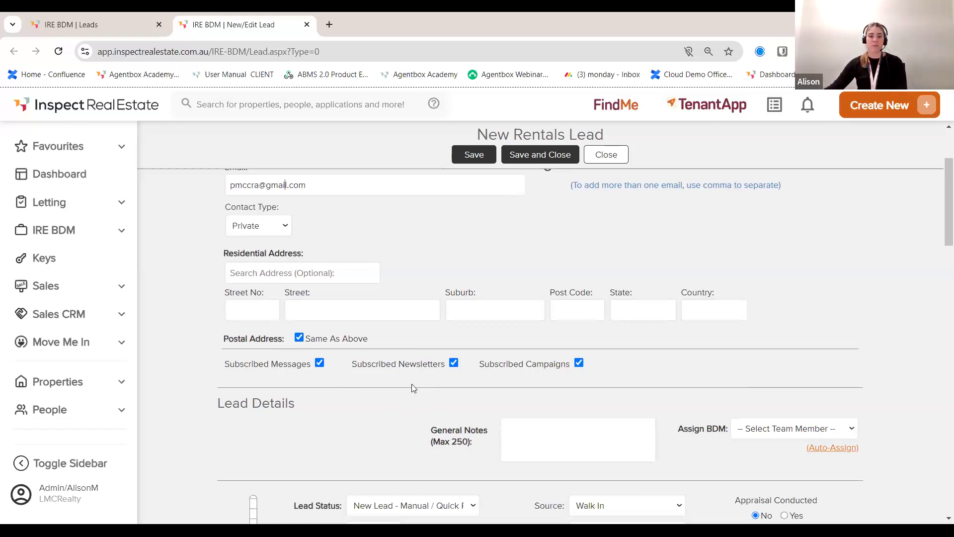
{"action": "scroll", "coordinate": [715, 390], "scroll_direction": "down", "scroll_amount": 1}
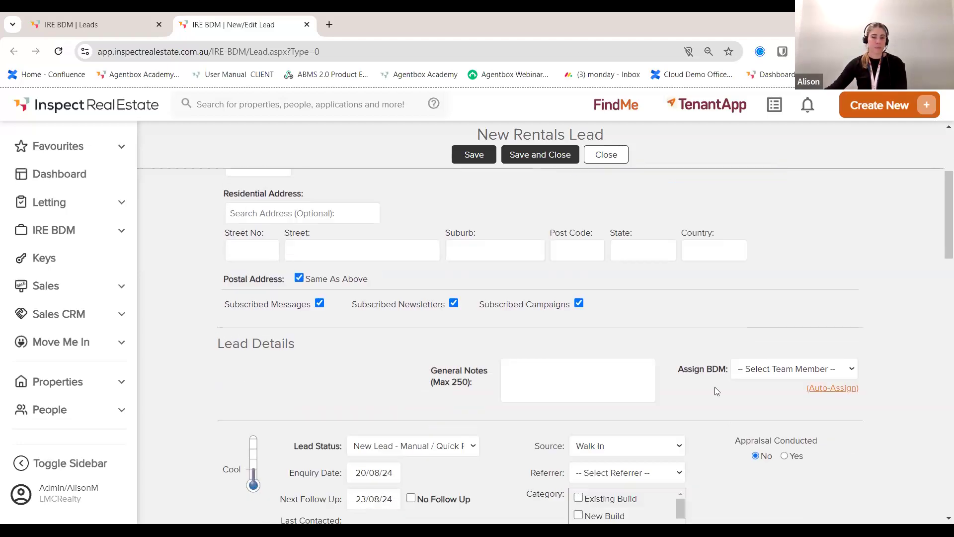
{"action": "left_click", "coordinate": [800, 370]}
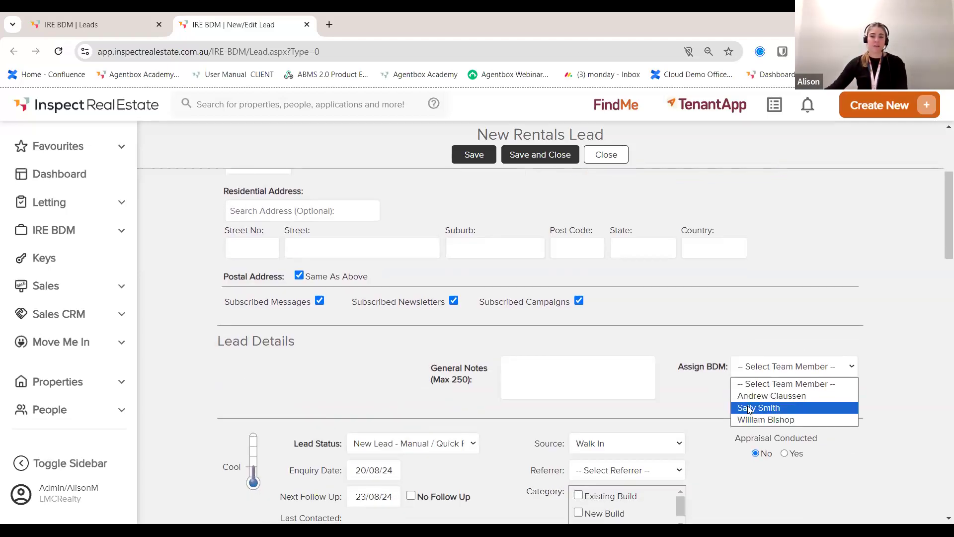
{"action": "left_click", "coordinate": [759, 407]}
Step: Set the next follow-up to 22/08/24 and rate the lead Warm
{"action": "scroll", "coordinate": [749, 392], "scroll_direction": "down", "scroll_amount": 1}
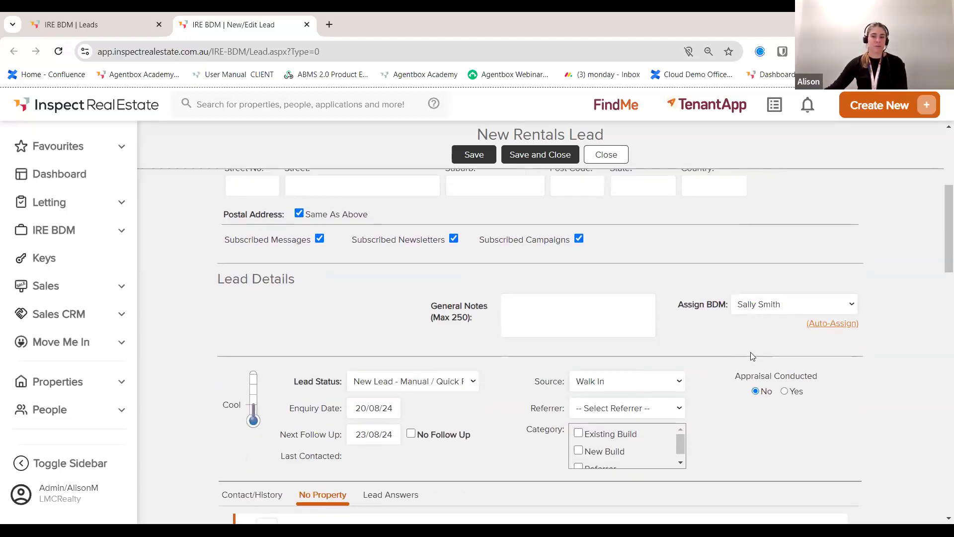
{"action": "scroll", "coordinate": [731, 358], "scroll_direction": "down", "scroll_amount": 2}
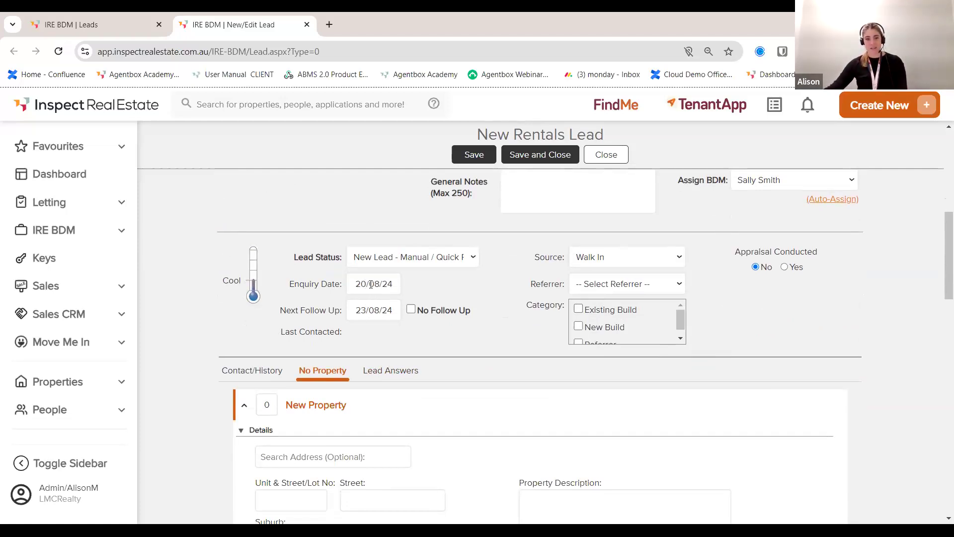
{"action": "left_click", "coordinate": [361, 311]}
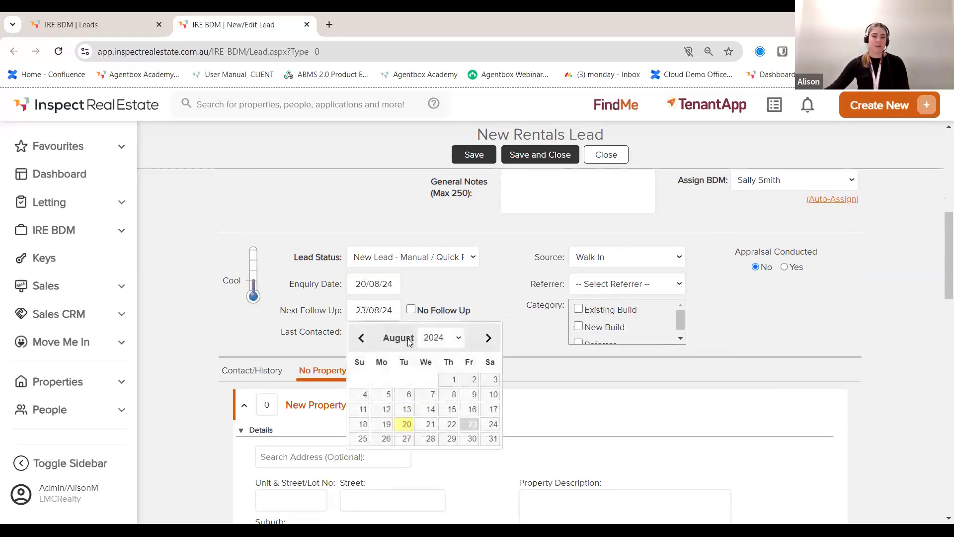
{"action": "left_click", "coordinate": [449, 423]}
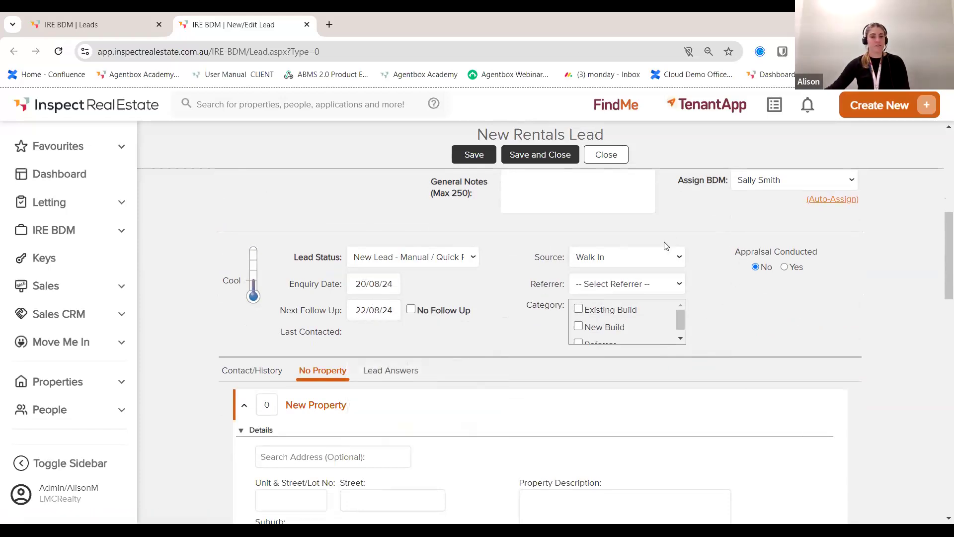
{"action": "left_click", "coordinate": [250, 268]}
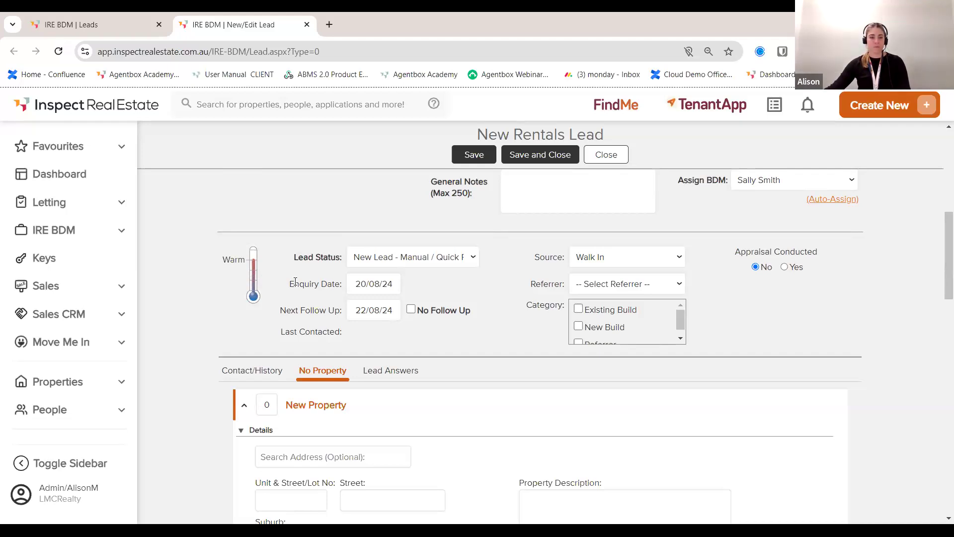
{"action": "scroll", "coordinate": [295, 282], "scroll_direction": "down", "scroll_amount": 4}
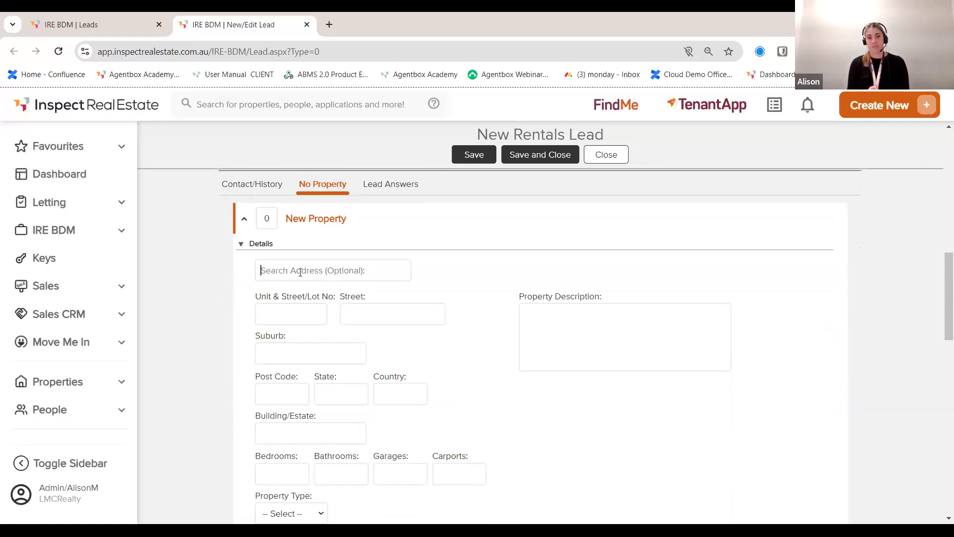
{"action": "left_click", "coordinate": [300, 272]}
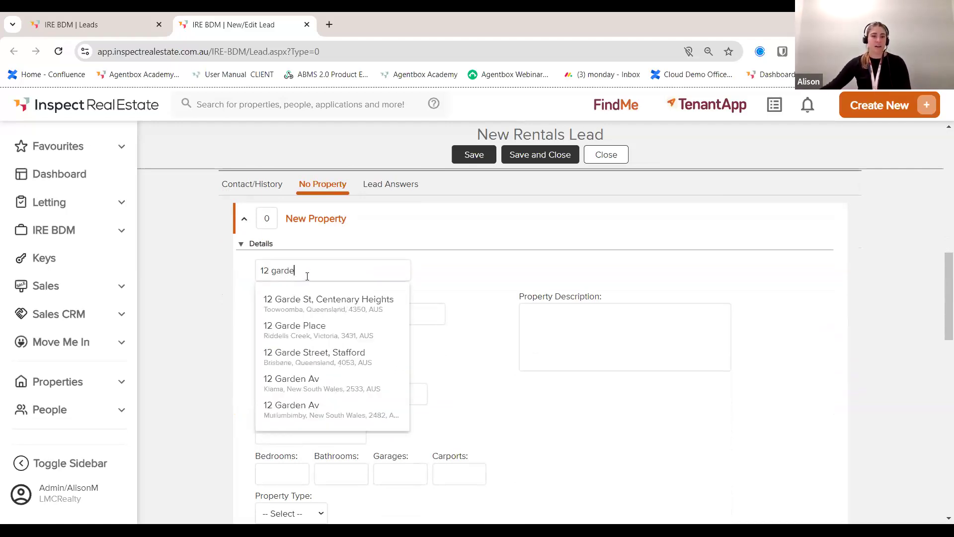
{"action": "left_click", "coordinate": [336, 303]}
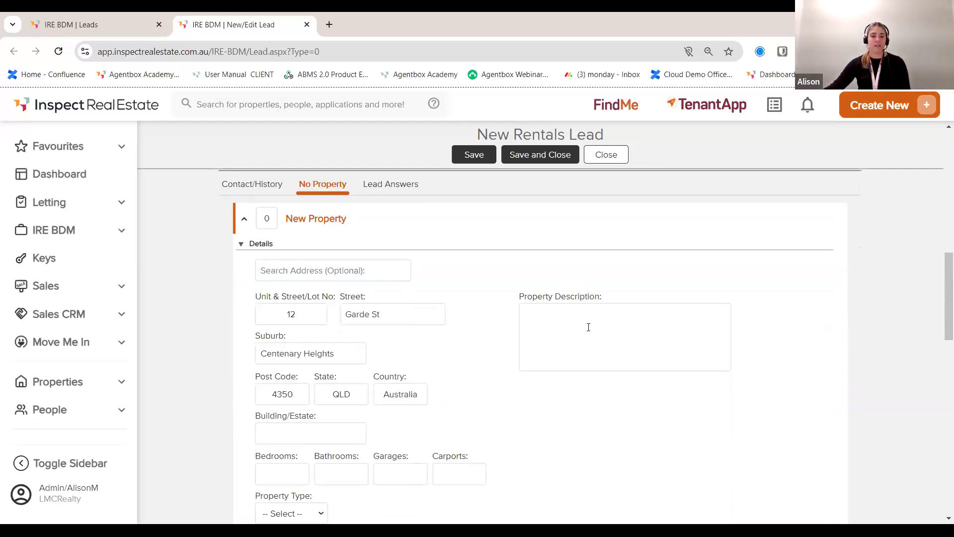
{"action": "scroll", "coordinate": [588, 327], "scroll_direction": "down", "scroll_amount": 1}
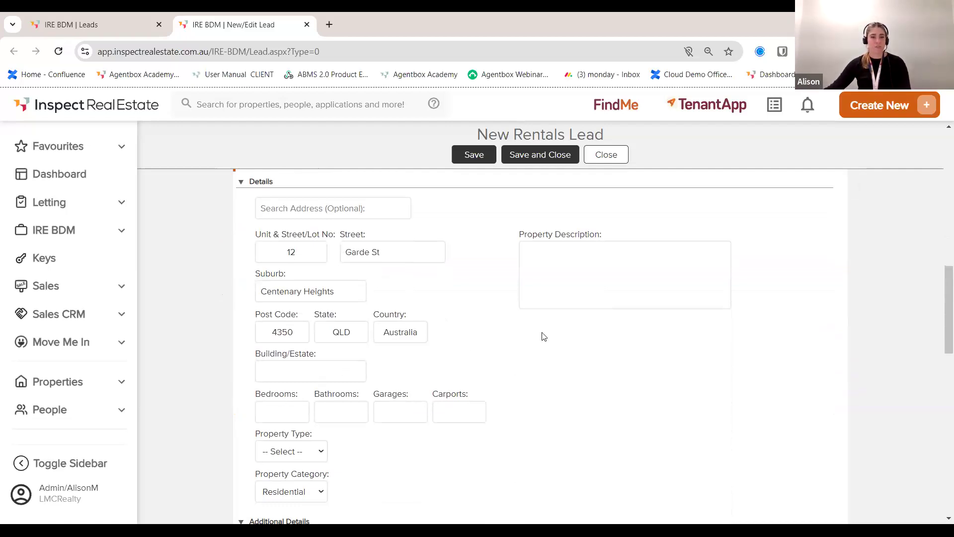
{"action": "scroll", "coordinate": [575, 330], "scroll_direction": "down", "scroll_amount": 3}
{"action": "scroll", "coordinate": [573, 330], "scroll_direction": "down", "scroll_amount": 1}
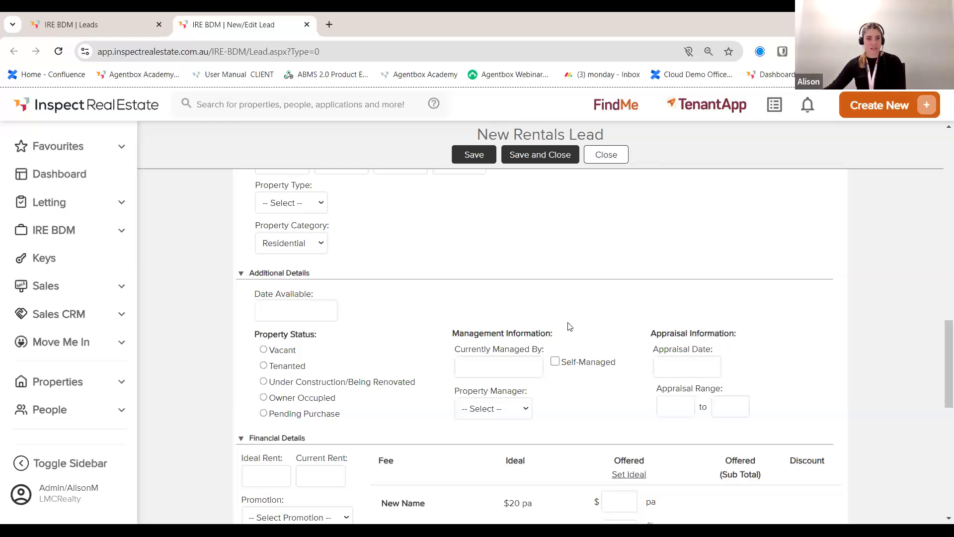
{"action": "scroll", "coordinate": [568, 324], "scroll_direction": "down", "scroll_amount": 2}
{"action": "scroll", "coordinate": [577, 324], "scroll_direction": "down", "scroll_amount": 1}
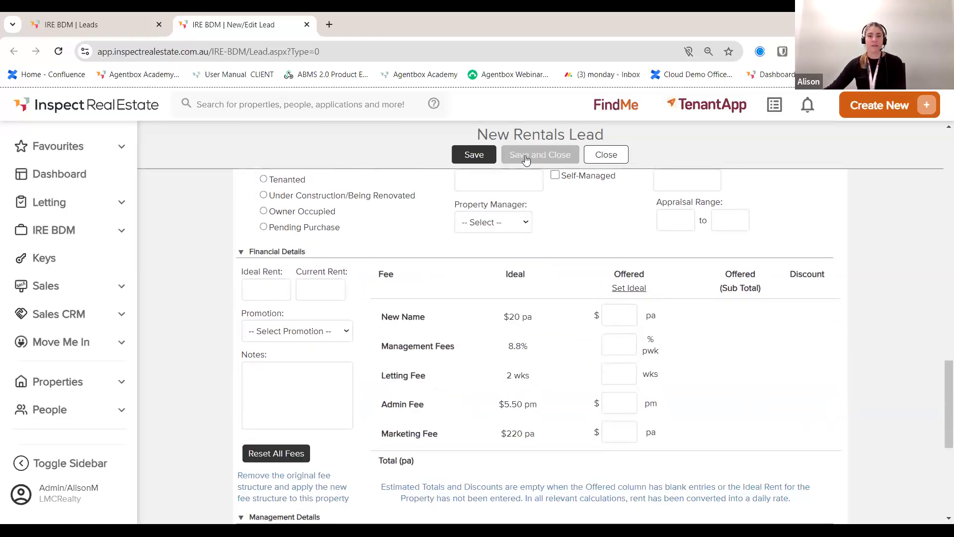
{"action": "left_click", "coordinate": [536, 161]}
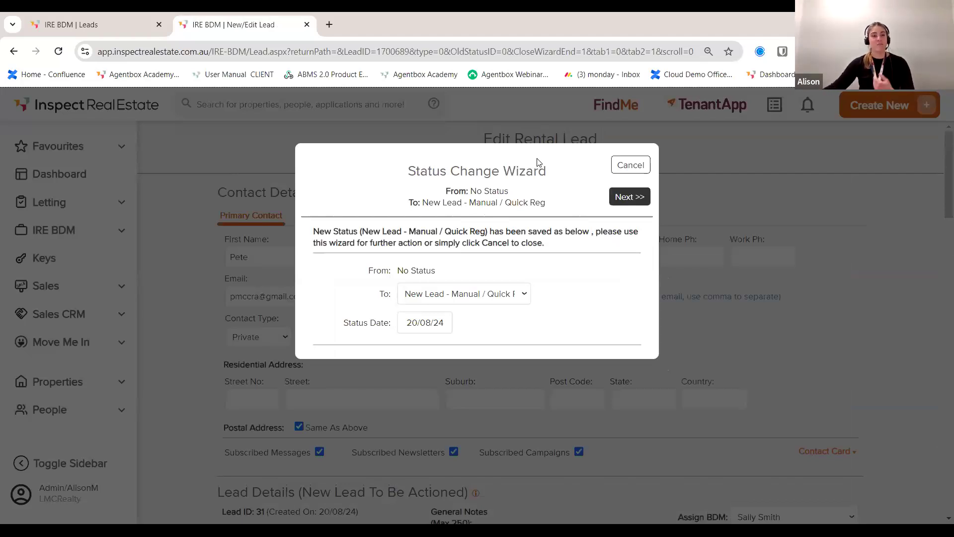
Step: Complete the Status Change Wizard, keeping the follow-up date, to apply New Lead - Manual / Quick Reg
{"action": "left_click", "coordinate": [628, 198]}
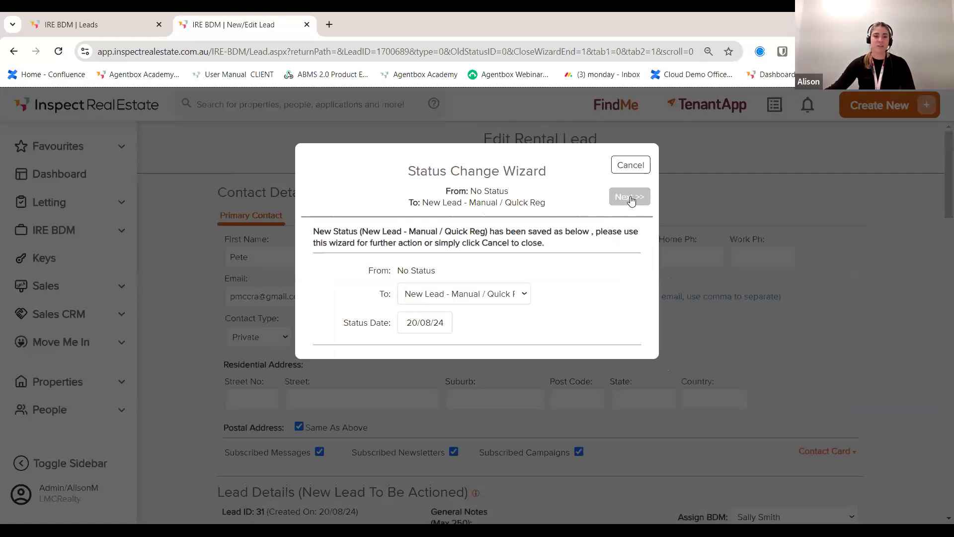
{"action": "left_click", "coordinate": [630, 198]}
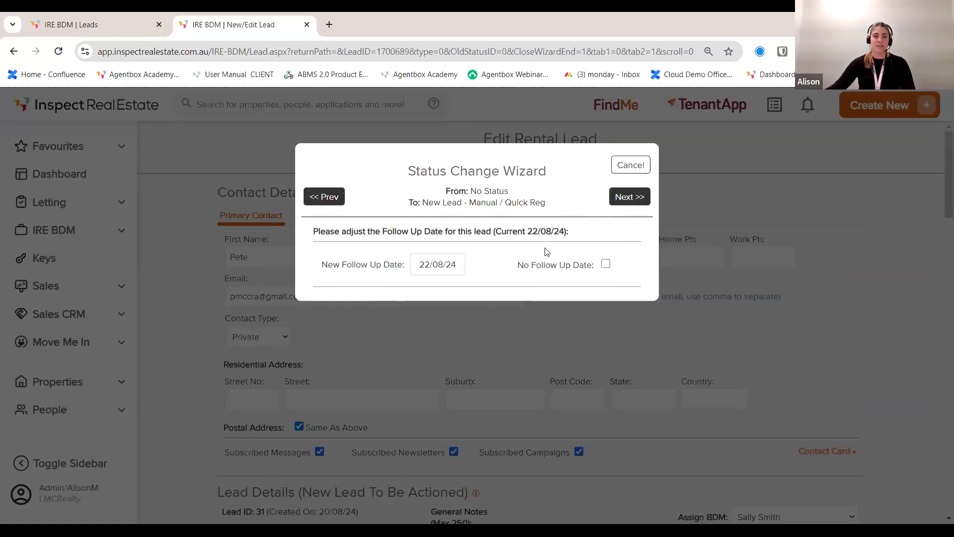
{"action": "left_click", "coordinate": [630, 198]}
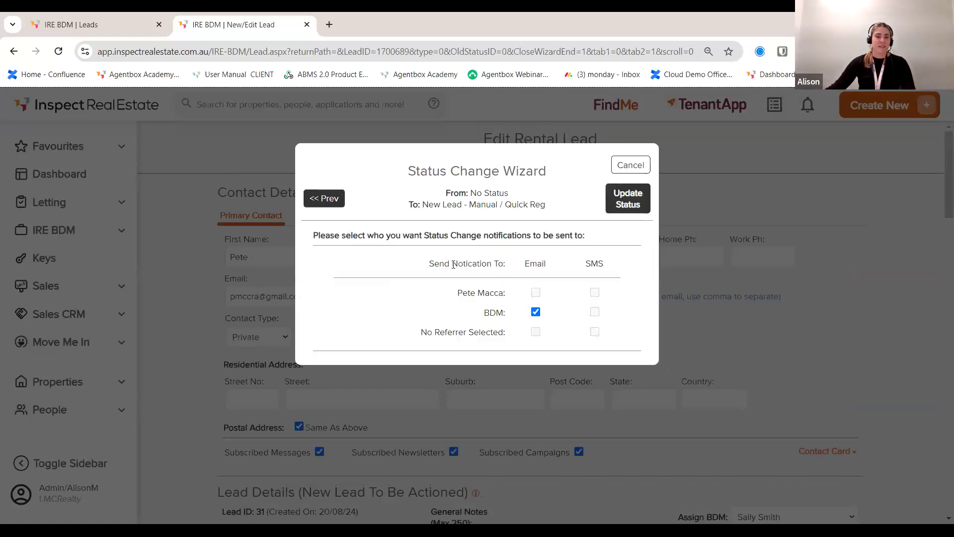
{"action": "left_click", "coordinate": [632, 205]}
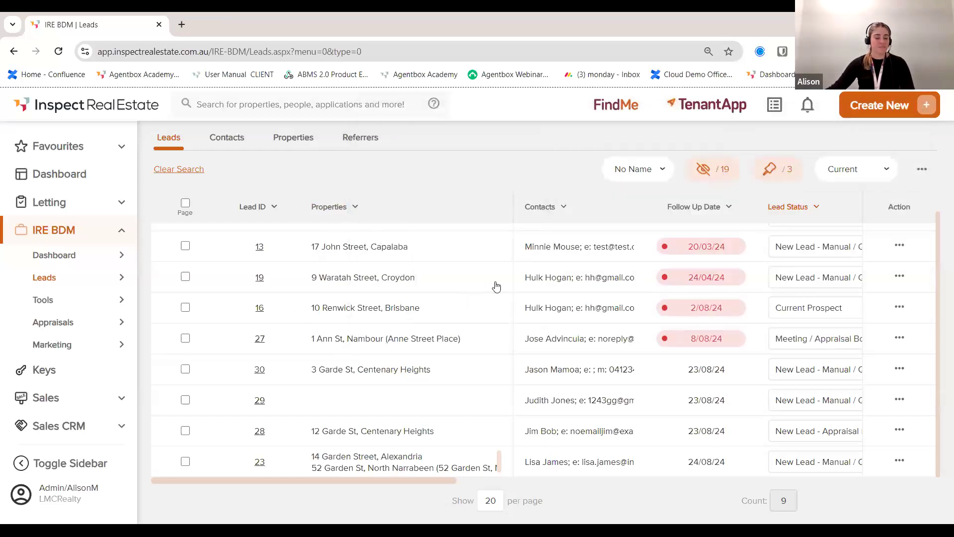
{"action": "scroll", "coordinate": [554, 308], "scroll_direction": "up", "scroll_amount": 1}
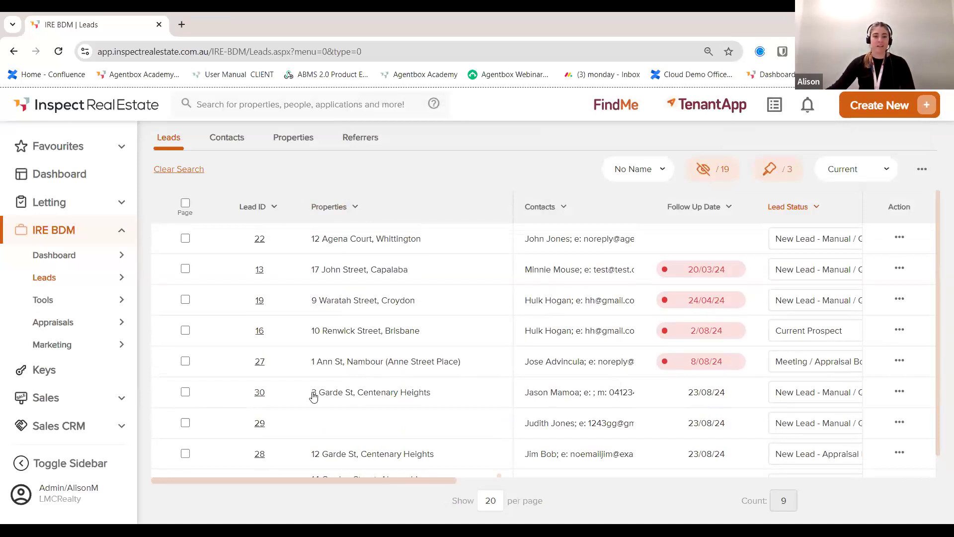
{"action": "left_click", "coordinate": [257, 397]}
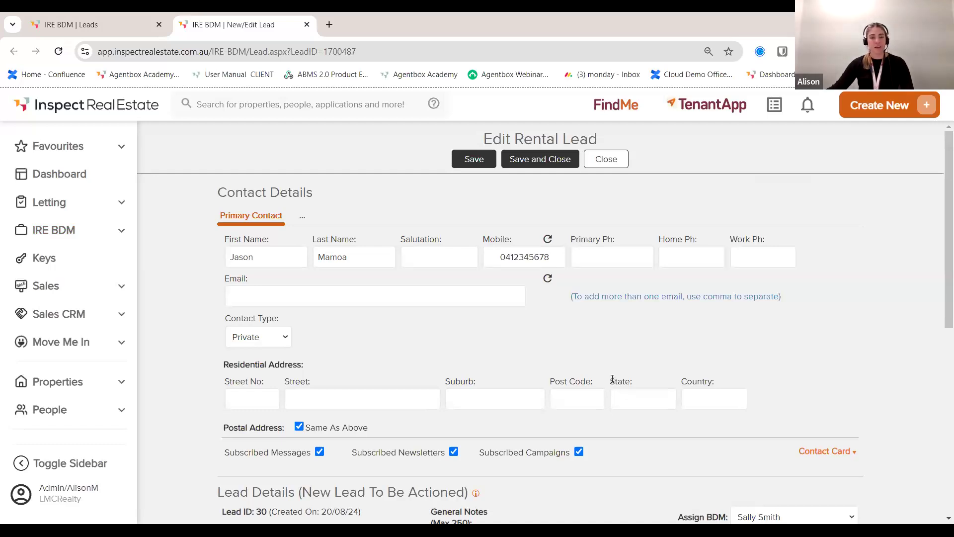
Step: Enter the contact's e-mail address in lead 30's Email field
{"action": "scroll", "coordinate": [381, 326], "scroll_direction": "down", "scroll_amount": 4}
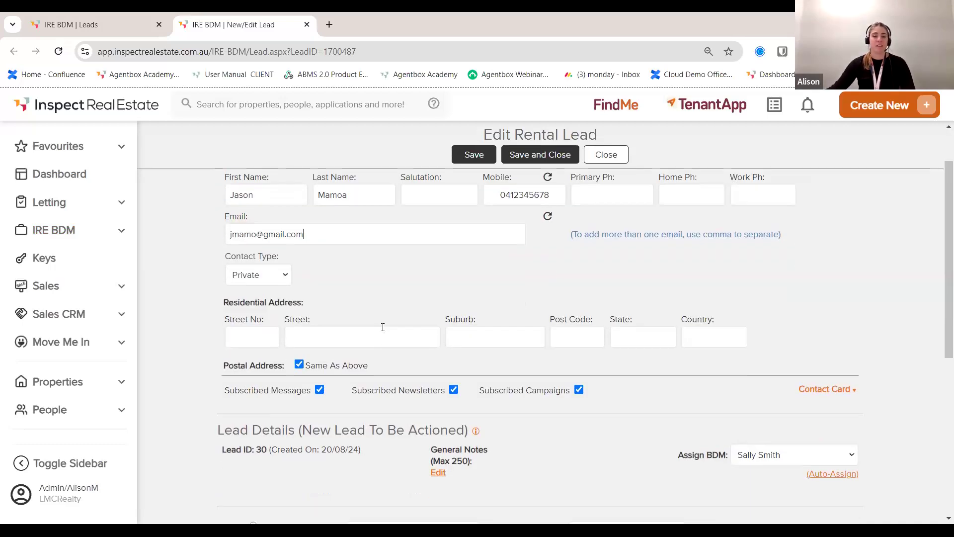
{"action": "scroll", "coordinate": [368, 372], "scroll_direction": "down", "scroll_amount": 4}
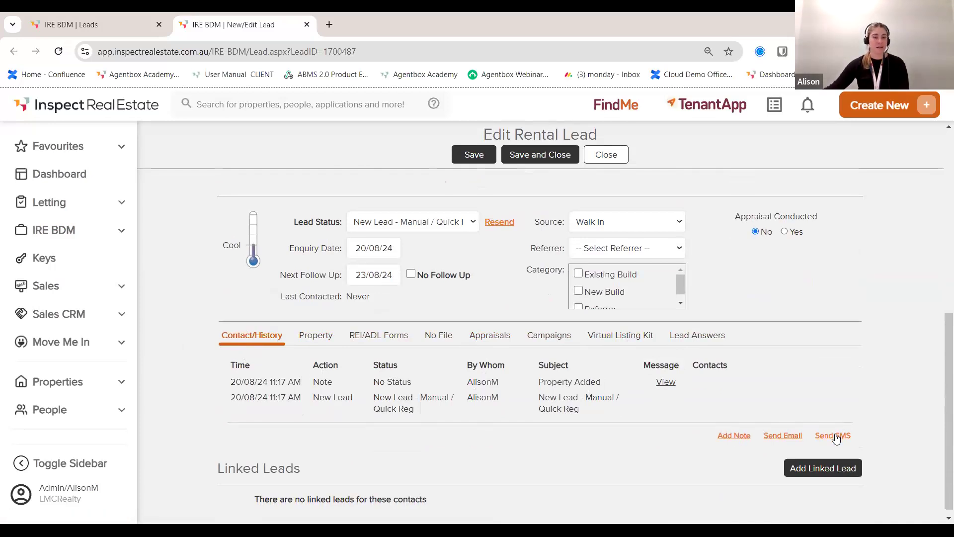
Step: Log a Call Note titled 'Follow Up Call' with a Callback result
{"action": "left_click", "coordinate": [731, 435]}
{"action": "scroll", "coordinate": [646, 422], "scroll_direction": "down", "scroll_amount": 4}
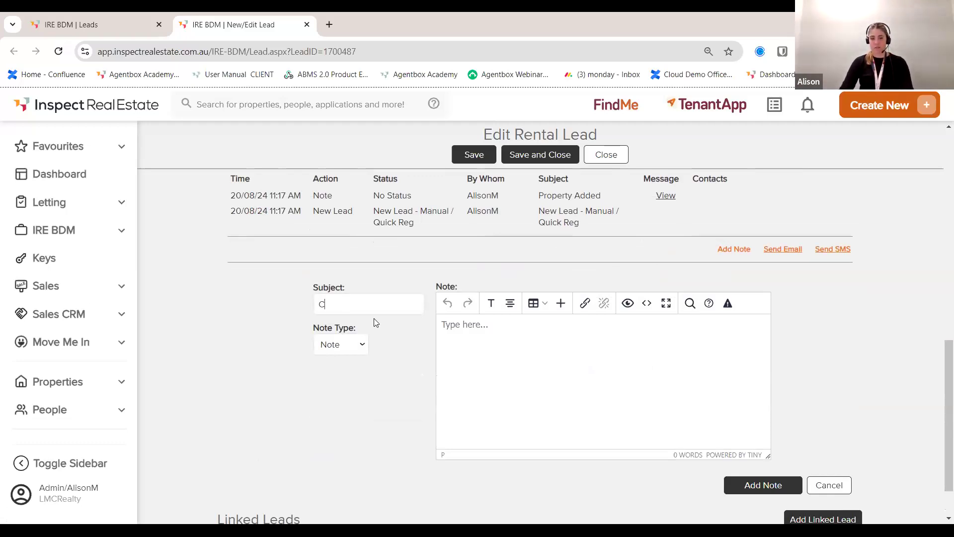
{"action": "type", "text": "Follow Up Call"}
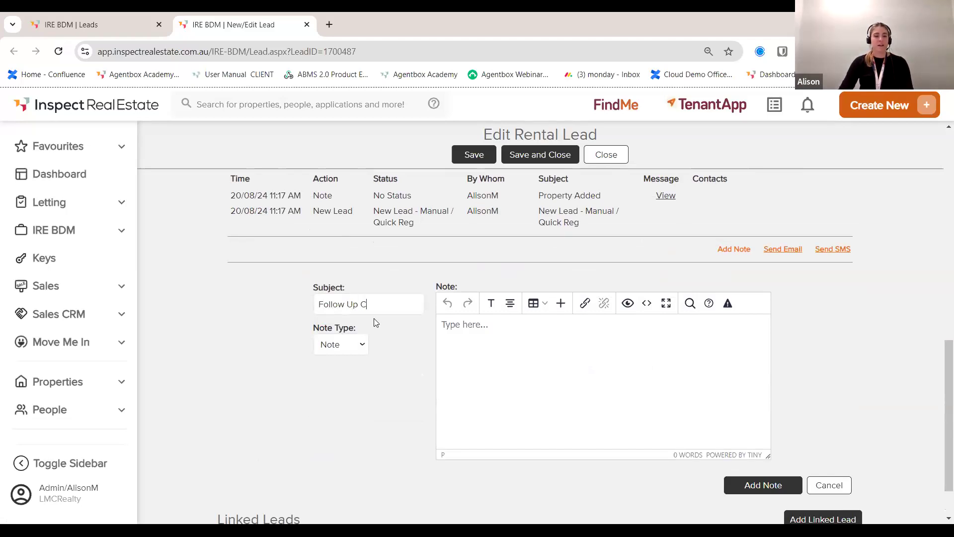
{"action": "left_click", "coordinate": [340, 344]}
{"action": "left_click", "coordinate": [347, 376]}
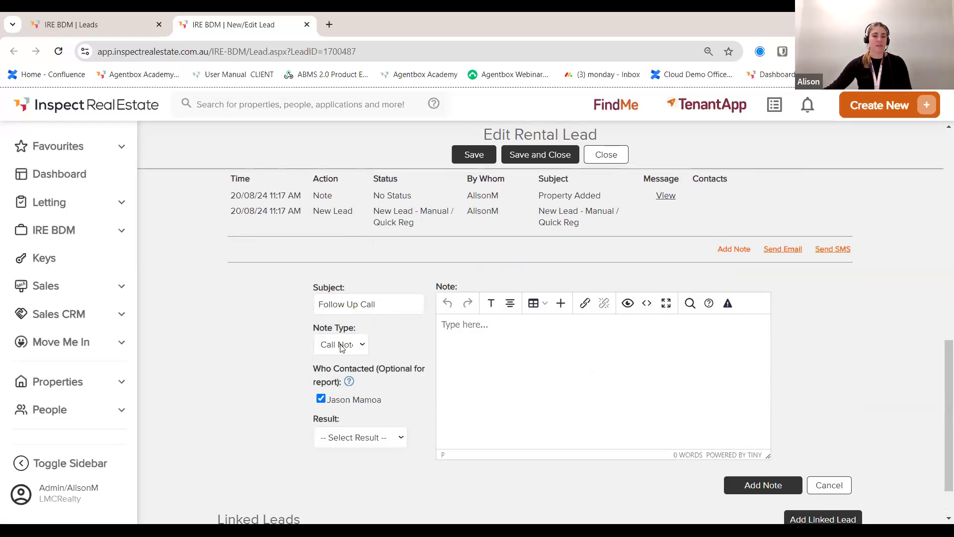
{"action": "left_click", "coordinate": [381, 437]}
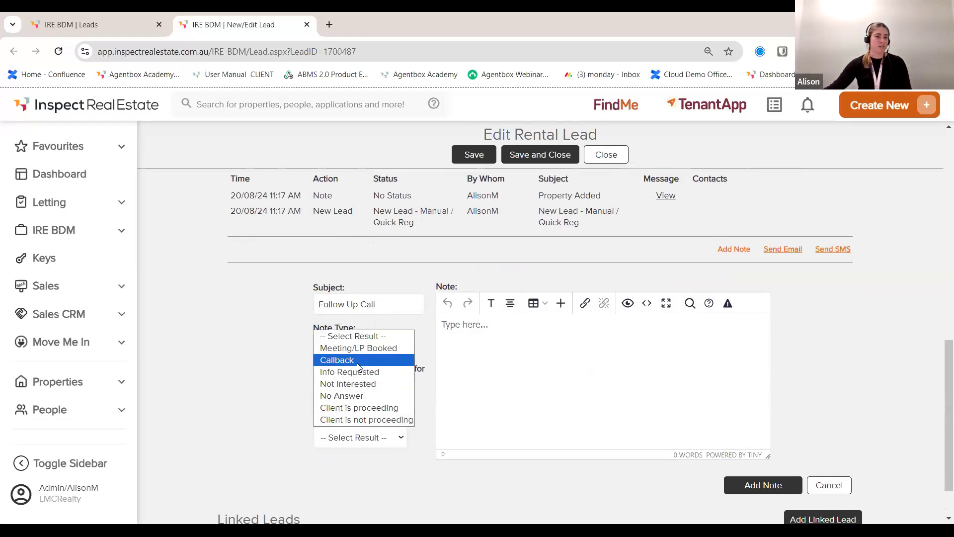
{"action": "left_click", "coordinate": [357, 360]}
{"action": "left_click", "coordinate": [763, 485]}
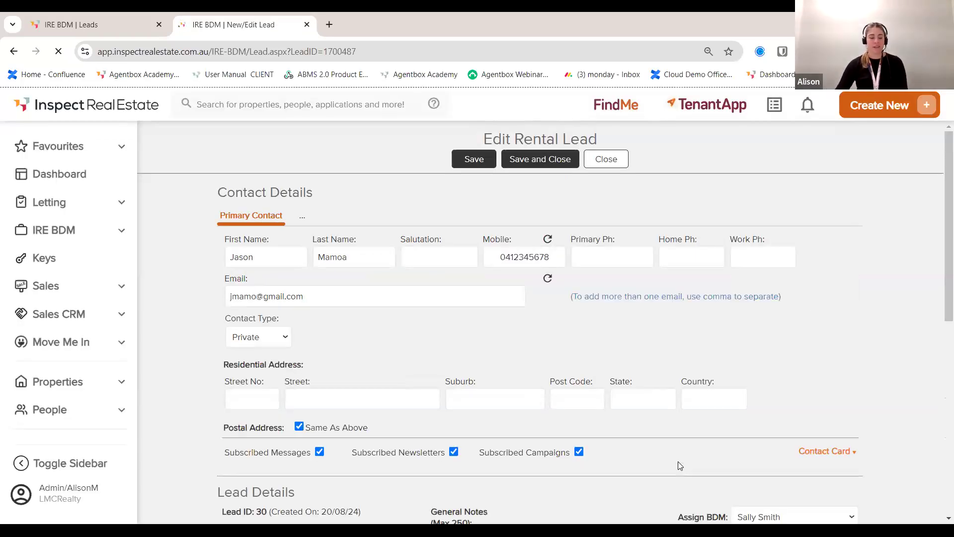
{"action": "scroll", "coordinate": [542, 459], "scroll_direction": "down", "scroll_amount": 2}
Step: Move the lead's next follow-up date to 27/08/24
{"action": "scroll", "coordinate": [535, 465], "scroll_direction": "down", "scroll_amount": 6}
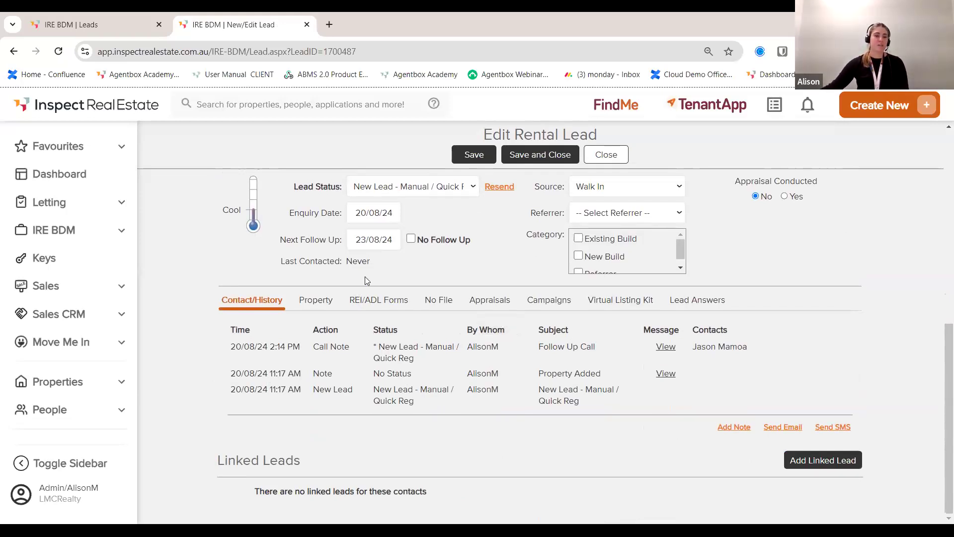
{"action": "left_click", "coordinate": [377, 239]}
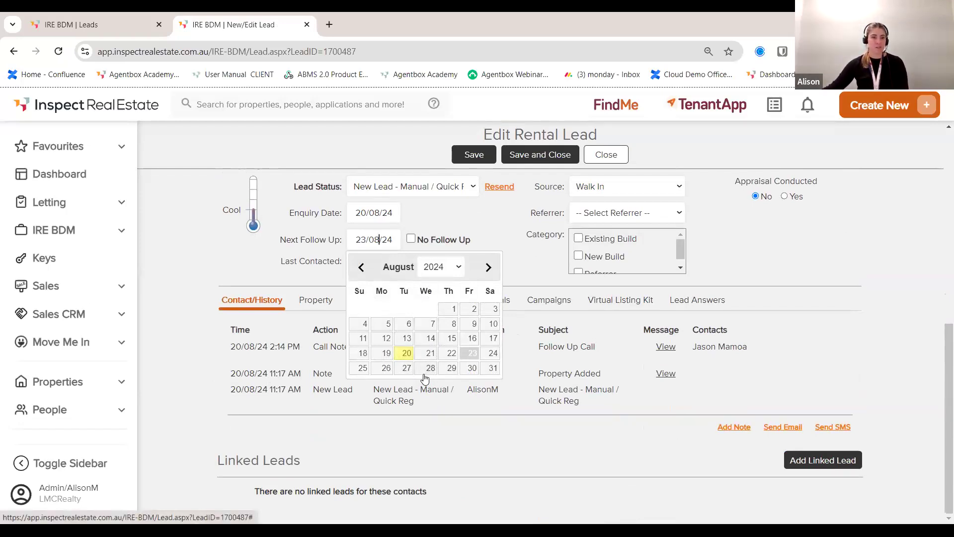
{"action": "left_click", "coordinate": [407, 369]}
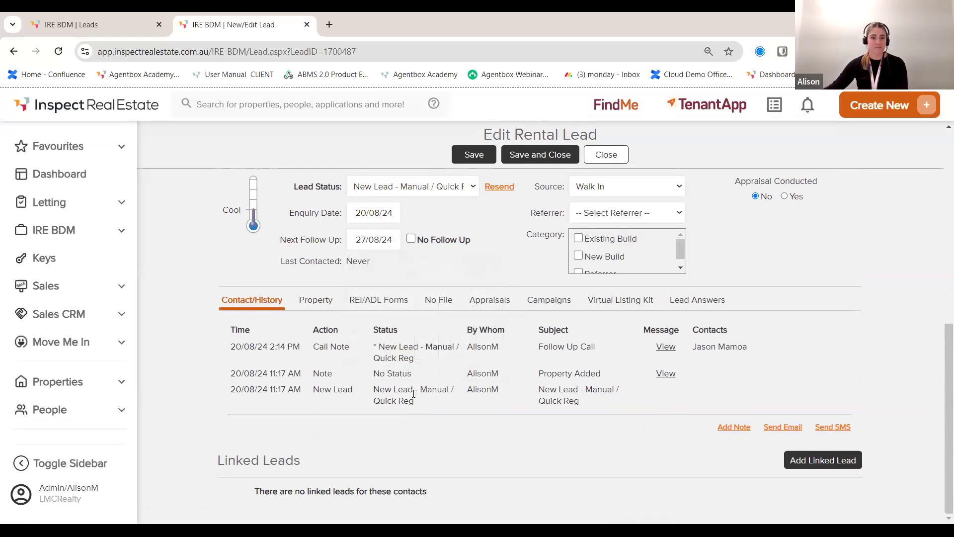
{"action": "left_click", "coordinate": [315, 300]}
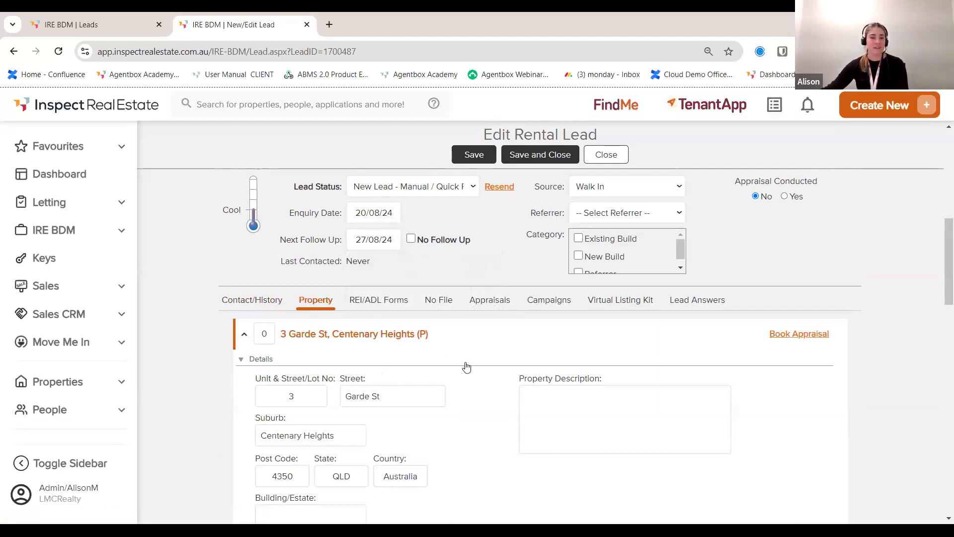
{"action": "scroll", "coordinate": [466, 367], "scroll_direction": "down", "scroll_amount": 3}
{"action": "scroll", "coordinate": [341, 396], "scroll_direction": "down", "scroll_amount": 1}
{"action": "scroll", "coordinate": [505, 388], "scroll_direction": "up", "scroll_amount": 4}
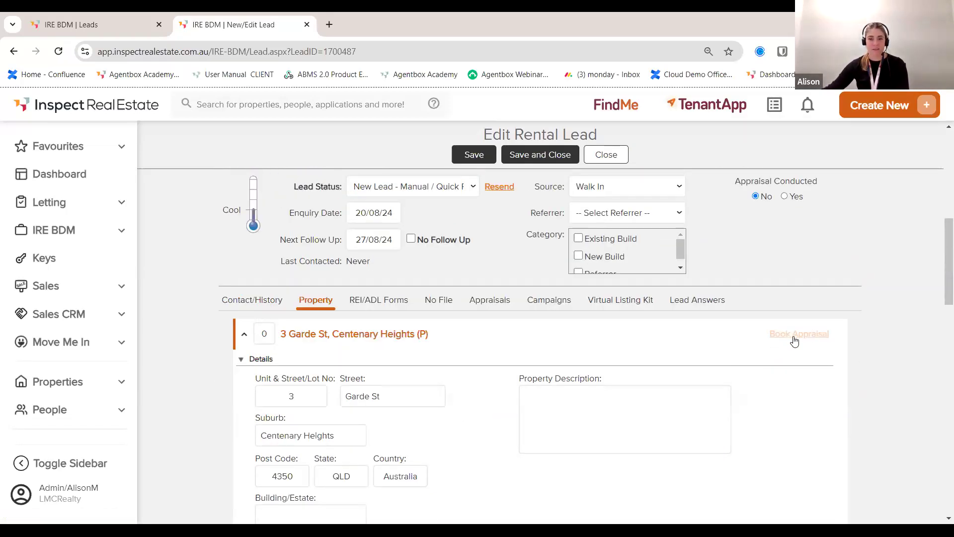
{"action": "left_click", "coordinate": [796, 334]}
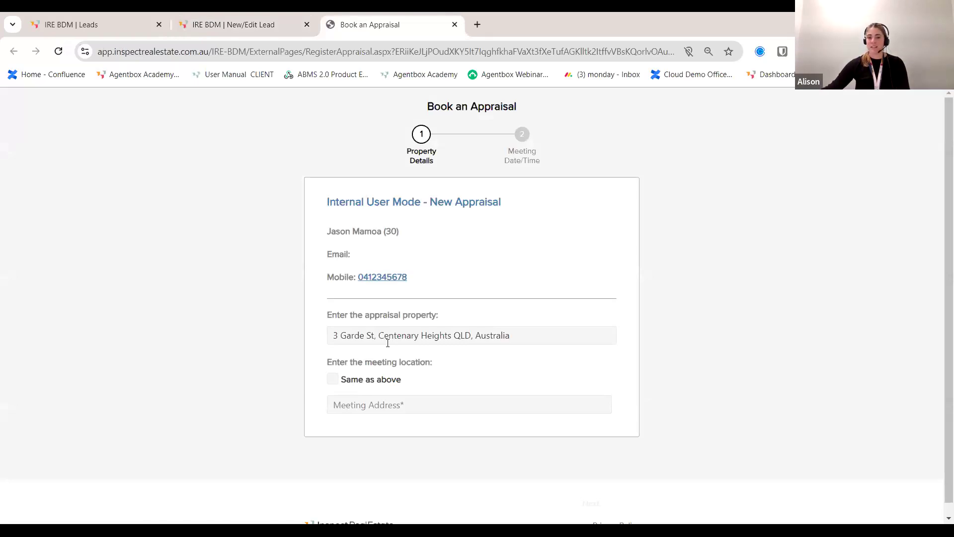
{"action": "left_click", "coordinate": [333, 381]}
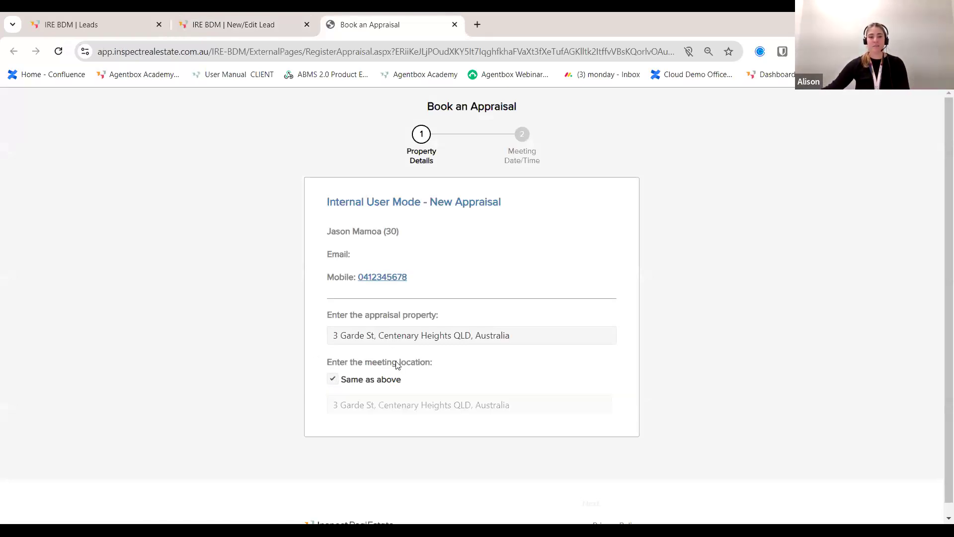
{"action": "left_click", "coordinate": [588, 507]}
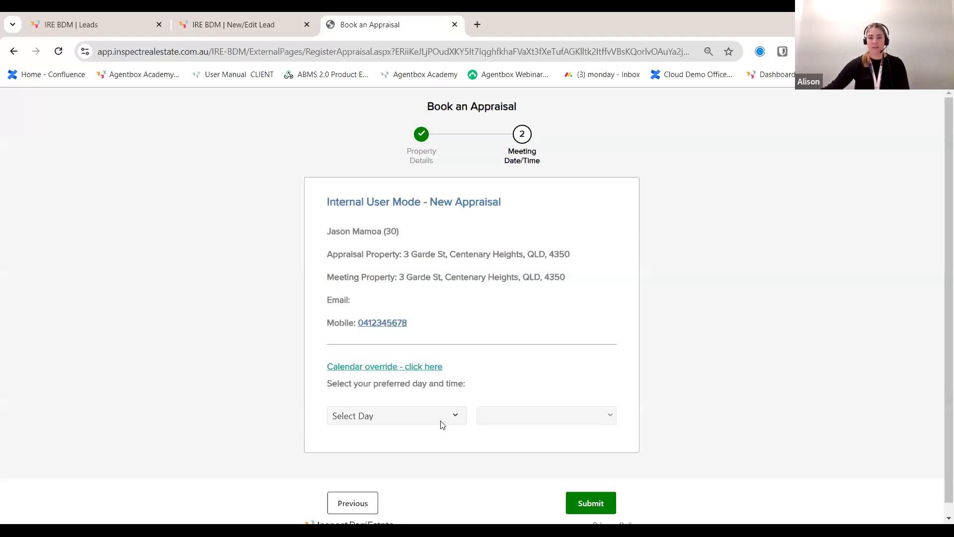
{"action": "left_click", "coordinate": [428, 416]}
{"action": "left_click", "coordinate": [425, 367]}
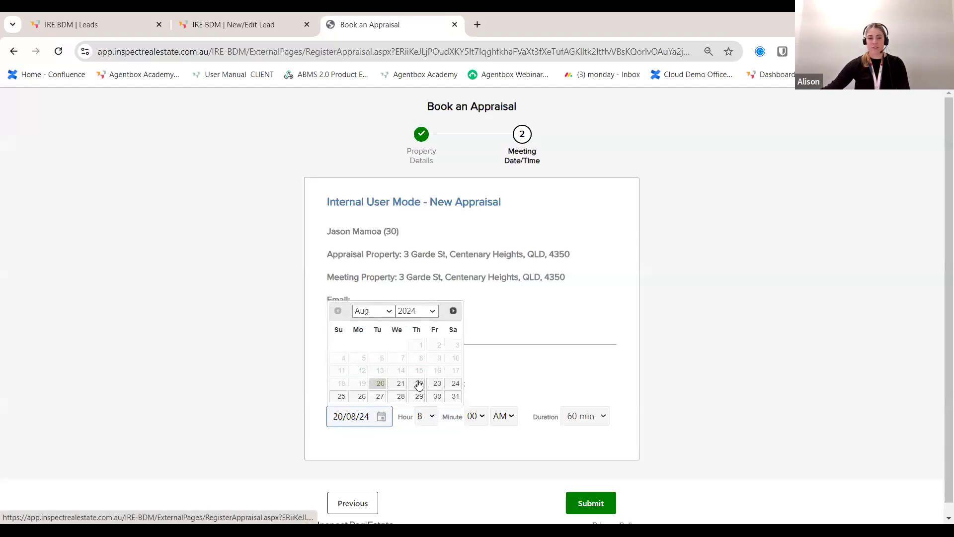
{"action": "left_click", "coordinate": [454, 383]}
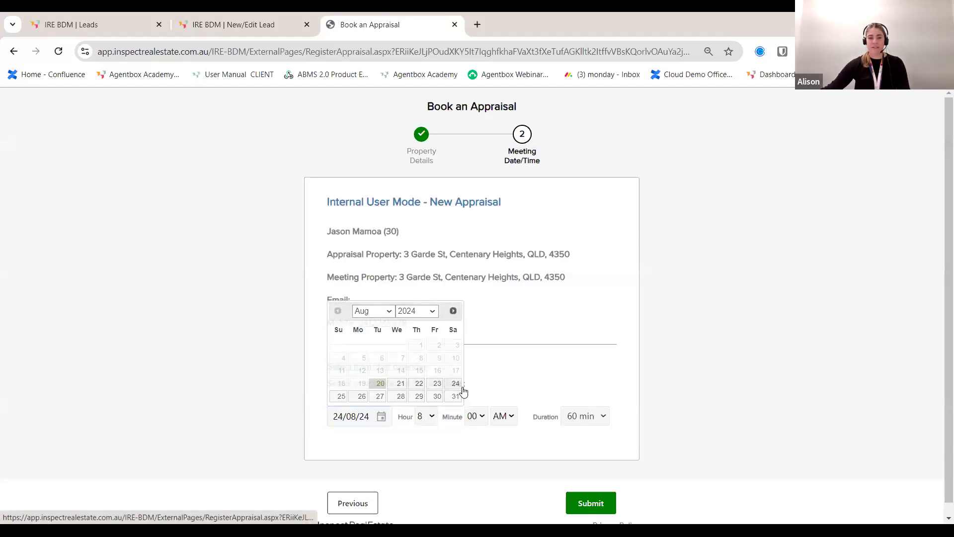
{"action": "left_click", "coordinate": [430, 416]}
{"action": "left_click", "coordinate": [423, 374]}
{"action": "left_click", "coordinate": [588, 417]}
{"action": "left_click", "coordinate": [598, 316]}
{"action": "left_click", "coordinate": [595, 510]}
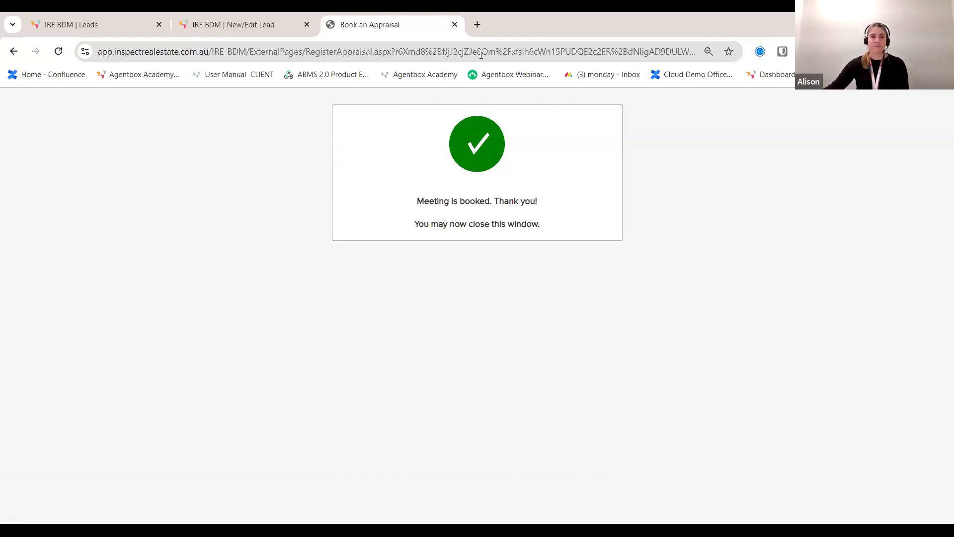
{"action": "left_click", "coordinate": [454, 25]}
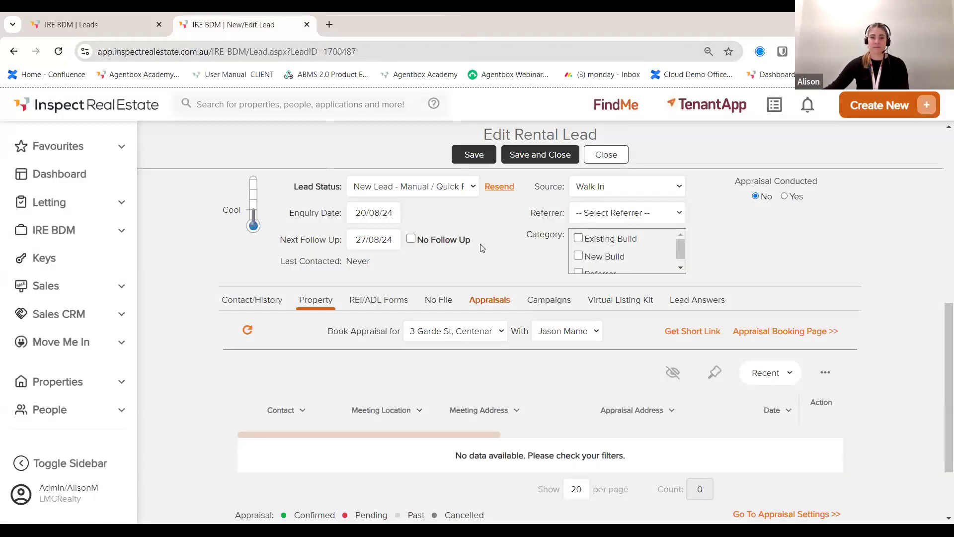
Step: Draft an Appraisal Booking campaign starting 21/08/24 on the lead, then cancel it
{"action": "scroll", "coordinate": [532, 328], "scroll_direction": "up", "scroll_amount": 2}
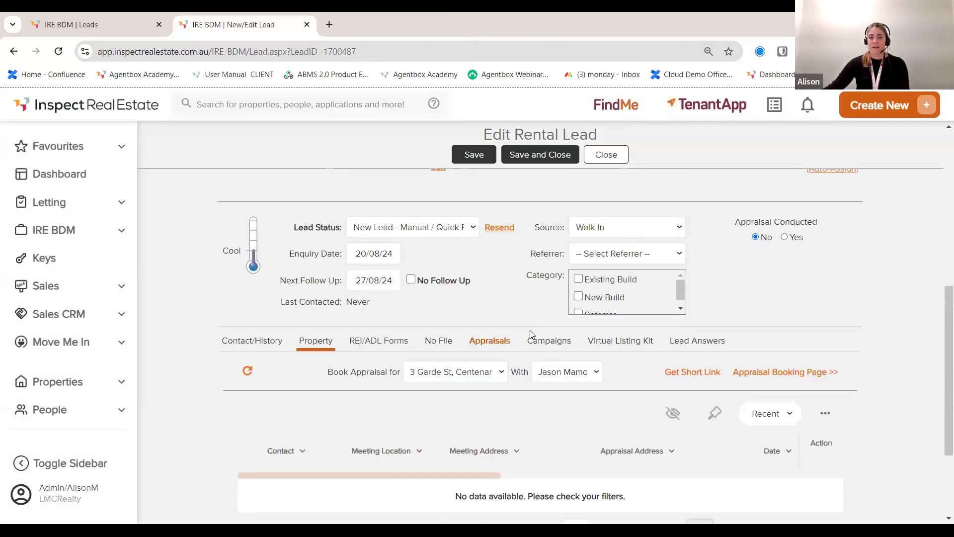
{"action": "left_click", "coordinate": [542, 367]}
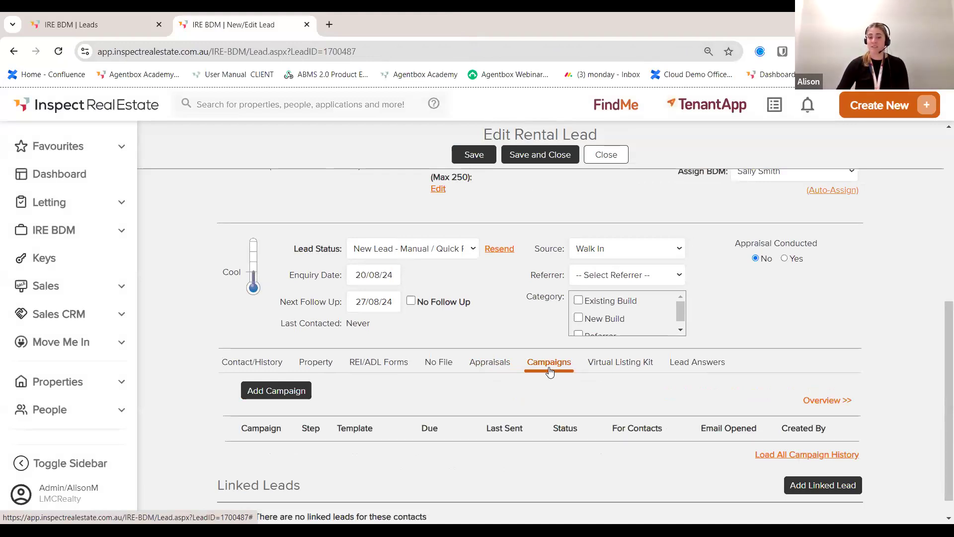
{"action": "left_click", "coordinate": [276, 391]}
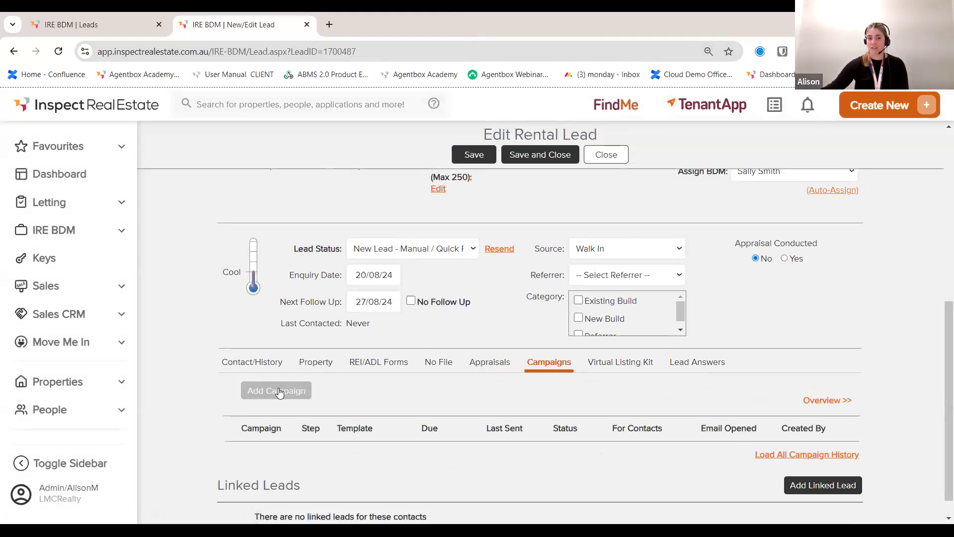
{"action": "left_click", "coordinate": [277, 392]}
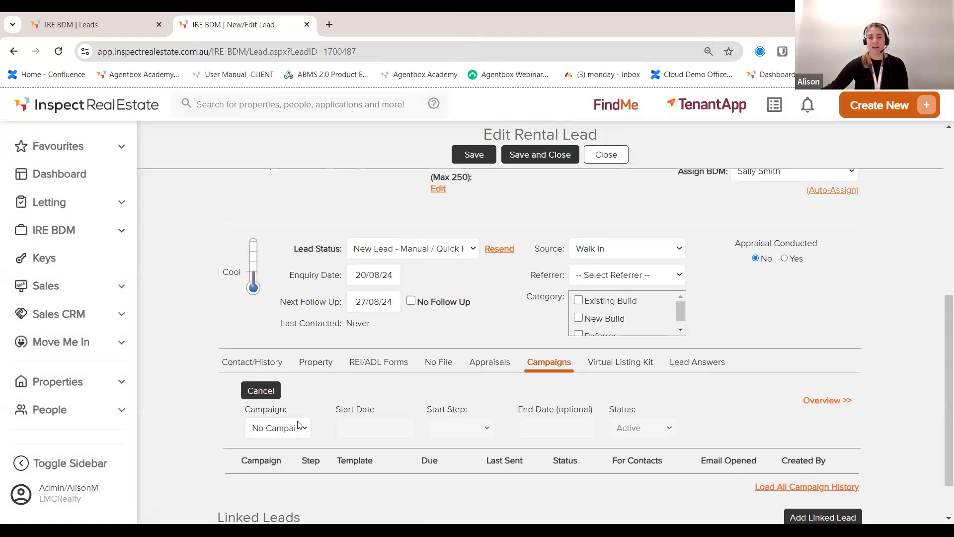
{"action": "left_click", "coordinate": [298, 427]}
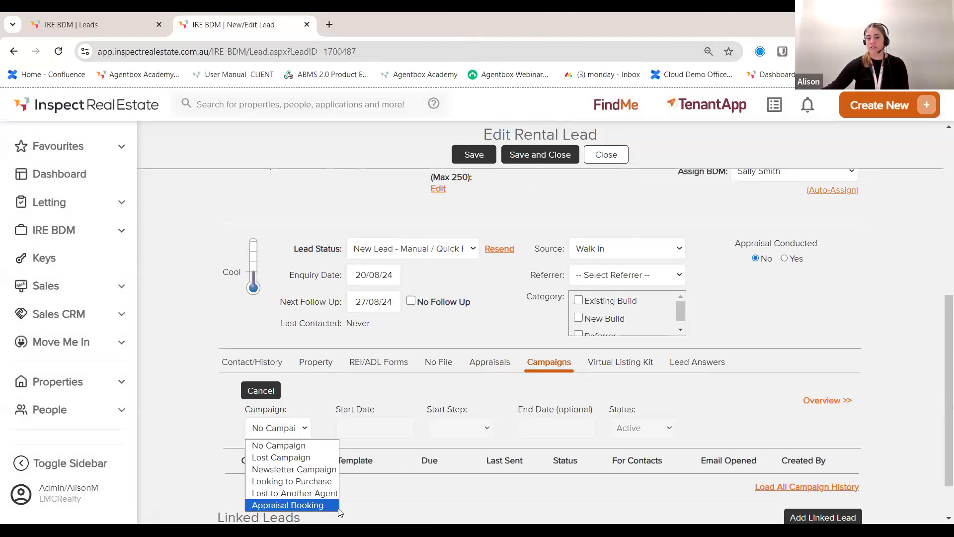
{"action": "left_click", "coordinate": [310, 505]}
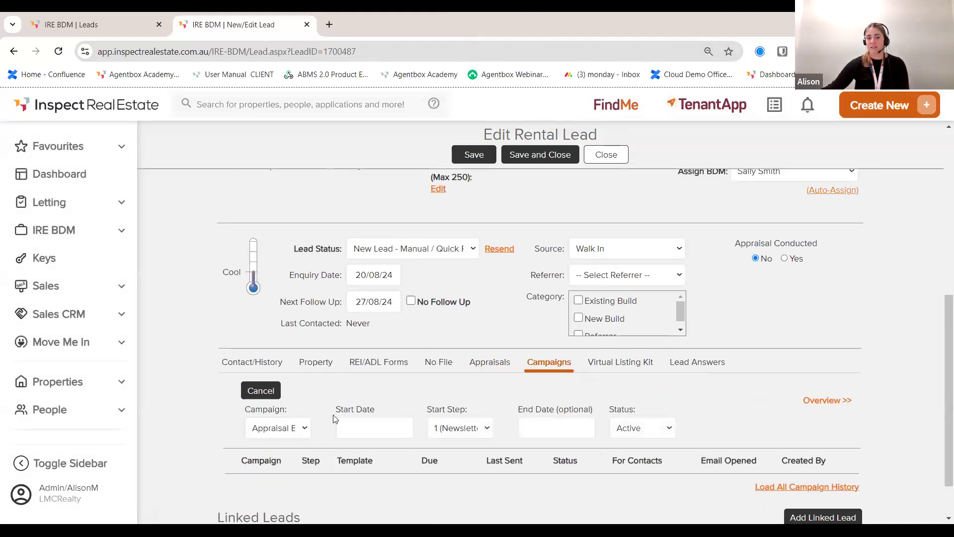
{"action": "left_click", "coordinate": [365, 426]}
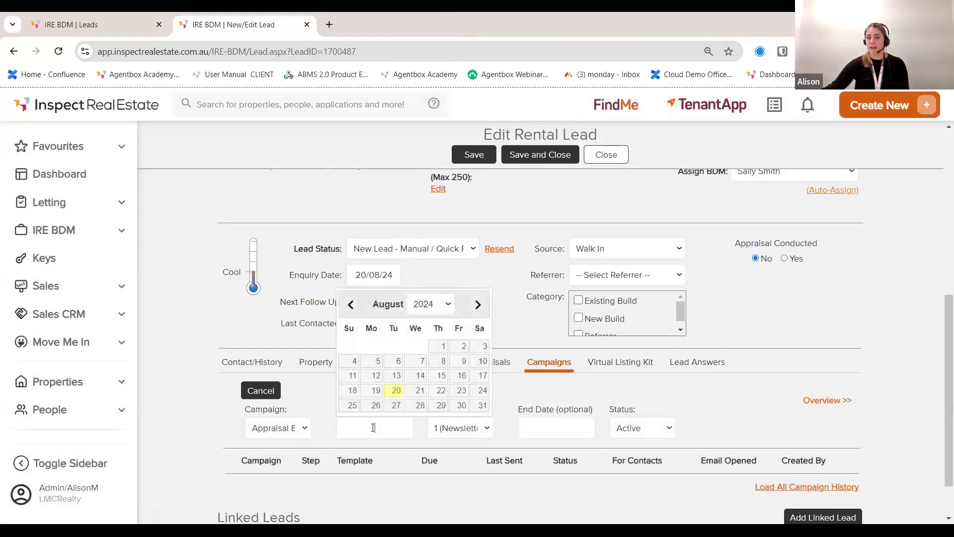
{"action": "left_click", "coordinate": [419, 392]}
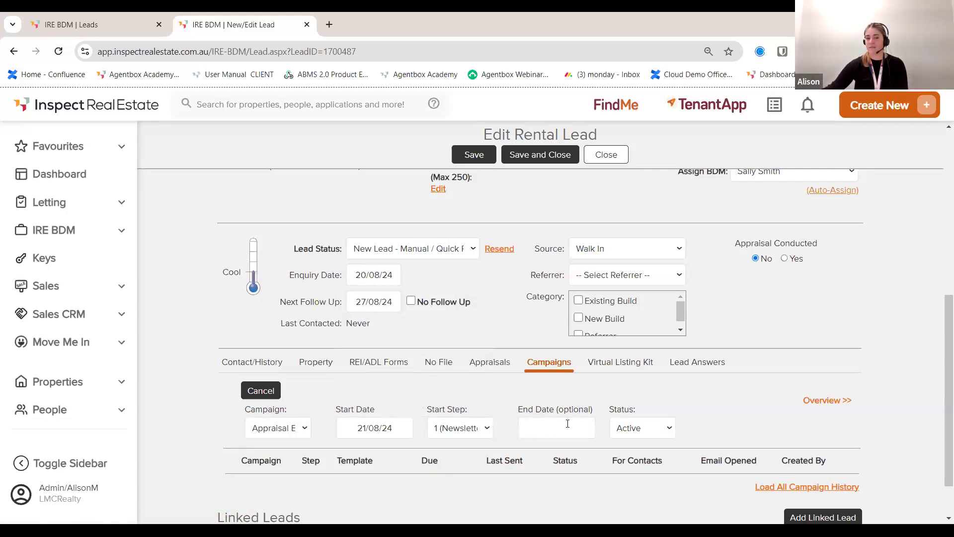
{"action": "scroll", "coordinate": [572, 424], "scroll_direction": "down", "scroll_amount": 1}
{"action": "left_click", "coordinate": [259, 331]}
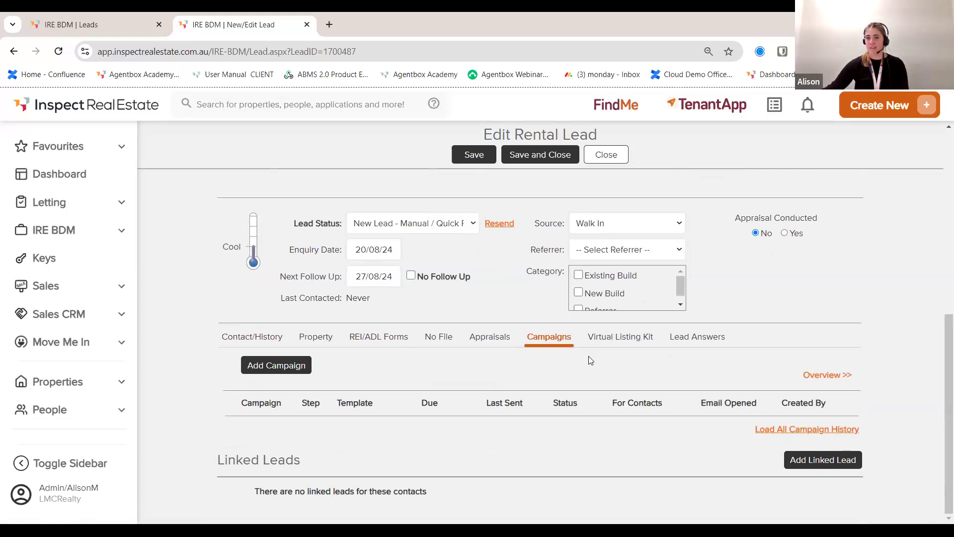
Step: Review the Virtual Listing Kit and contact history, then save and close with status New Lead - Manual / Quick Reg
{"action": "left_click", "coordinate": [614, 339]}
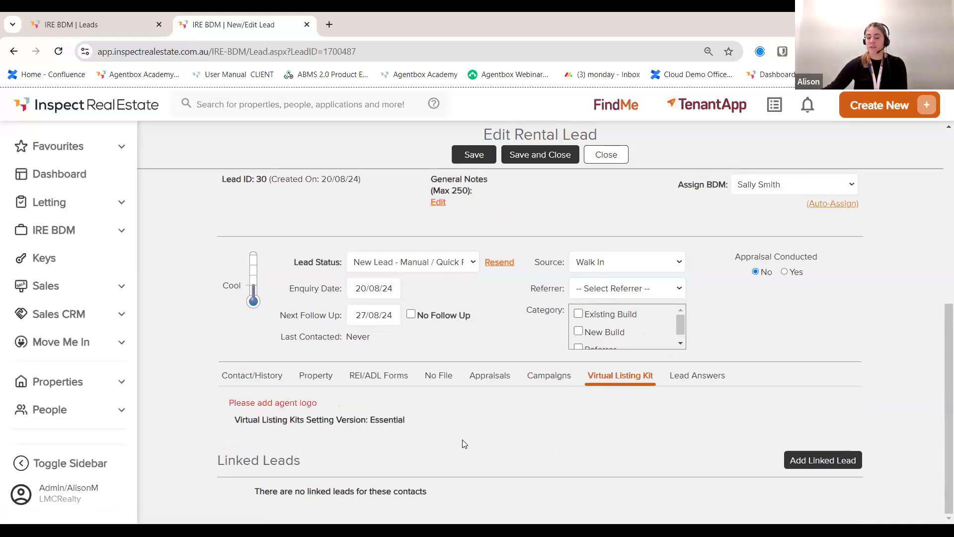
{"action": "left_click", "coordinate": [242, 378]}
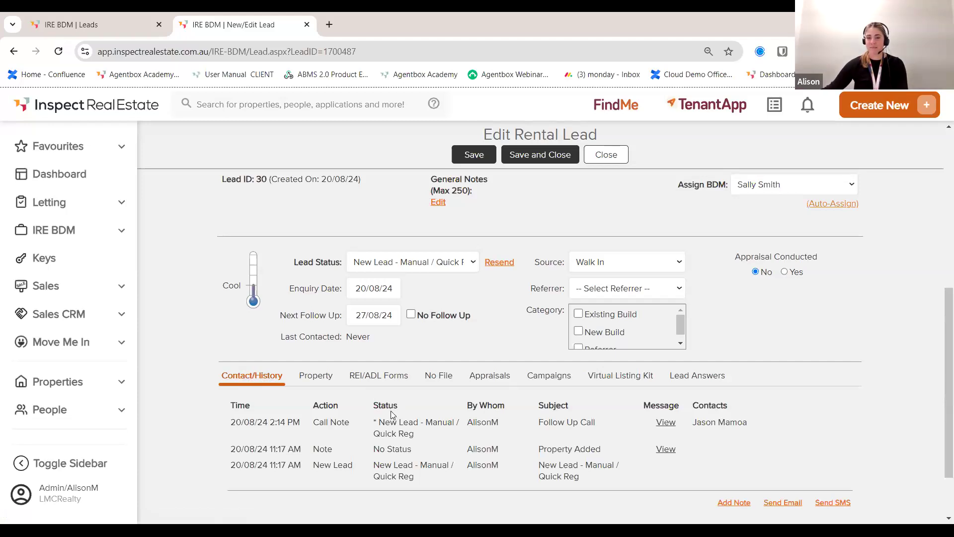
{"action": "left_click", "coordinate": [541, 156]}
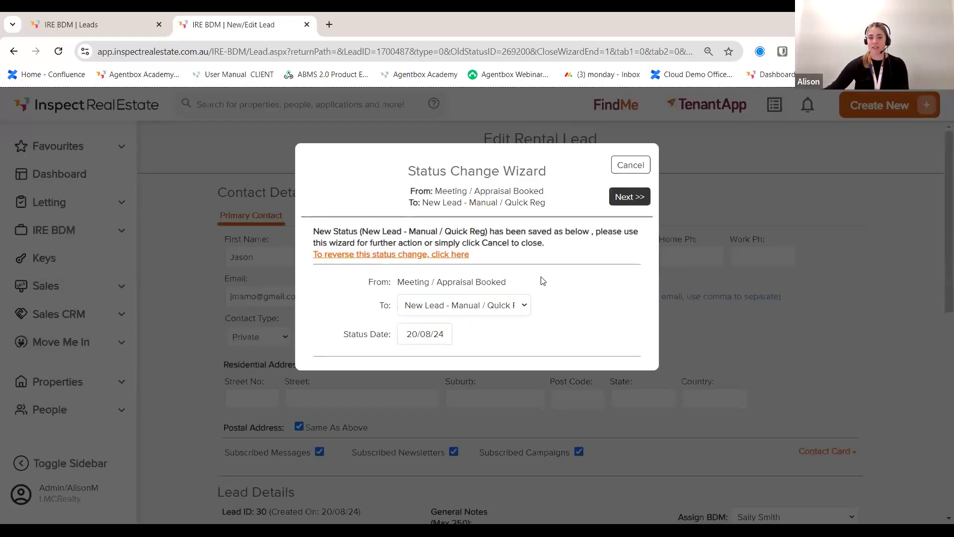
{"action": "left_click", "coordinate": [633, 198]}
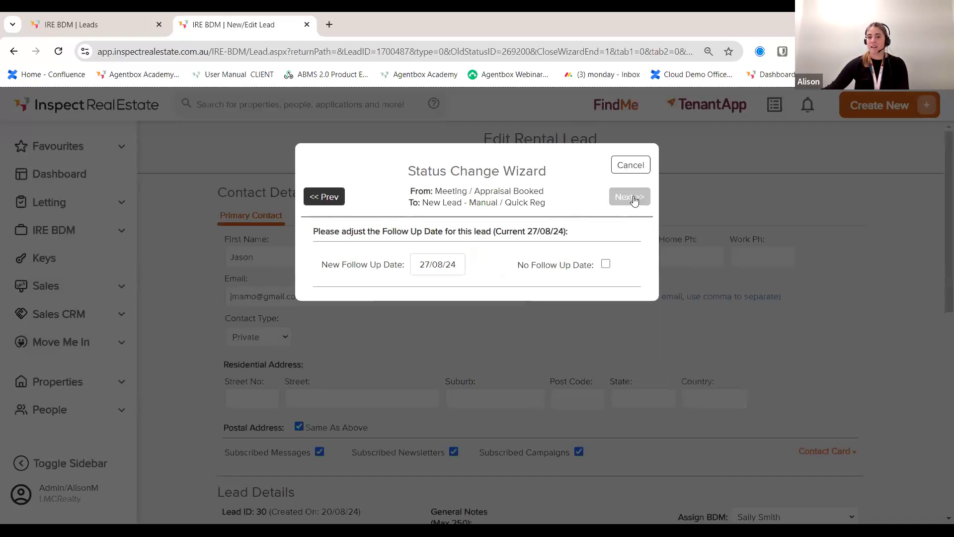
{"action": "left_click", "coordinate": [631, 197]}
{"action": "left_click", "coordinate": [633, 203]}
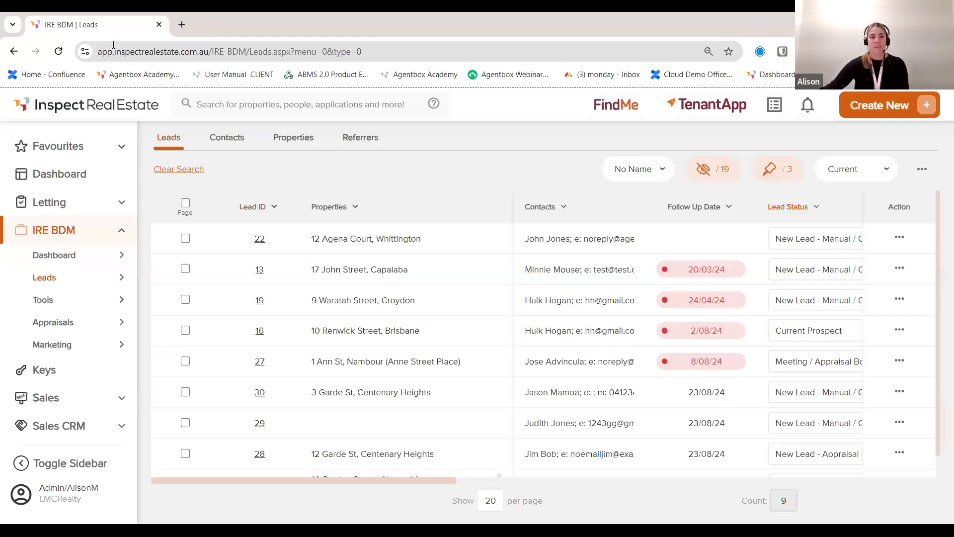
{"action": "left_click", "coordinate": [60, 52]}
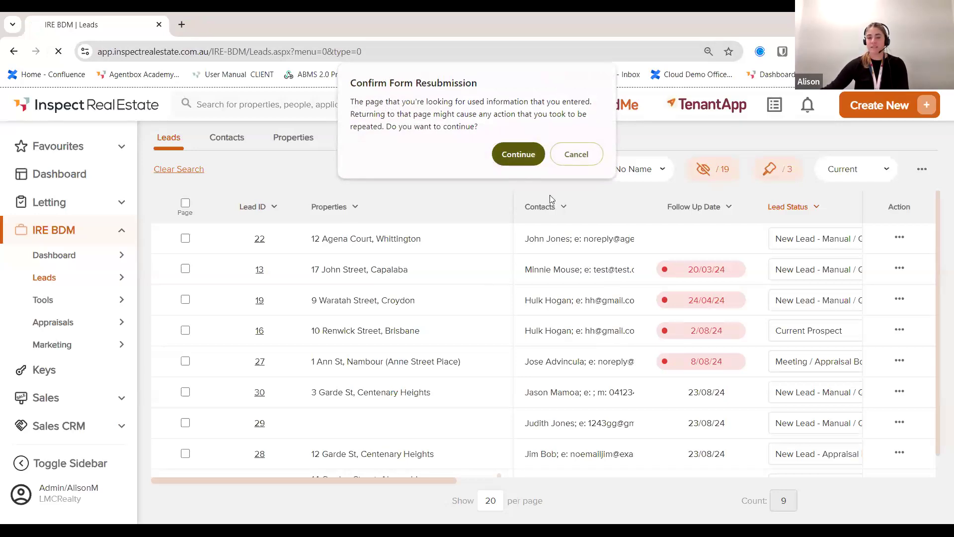
{"action": "key", "text": "Return"}
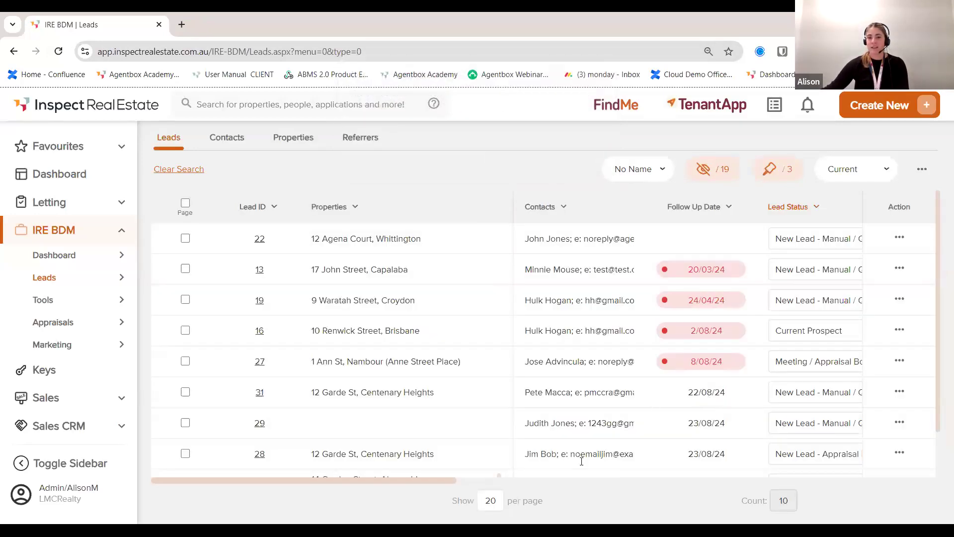
{"action": "scroll", "coordinate": [608, 424], "scroll_direction": "down", "scroll_amount": 2}
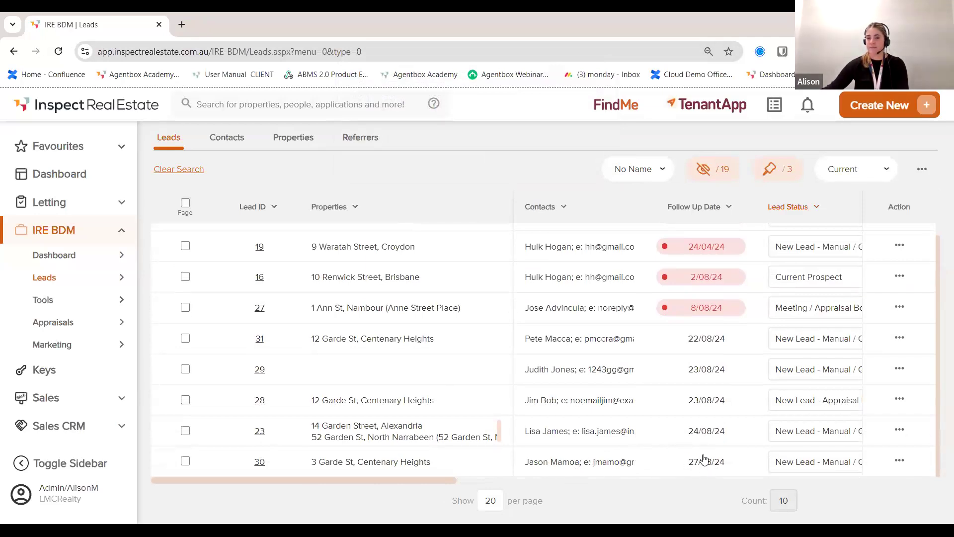
{"action": "scroll", "coordinate": [705, 457], "scroll_direction": "up", "scroll_amount": 2}
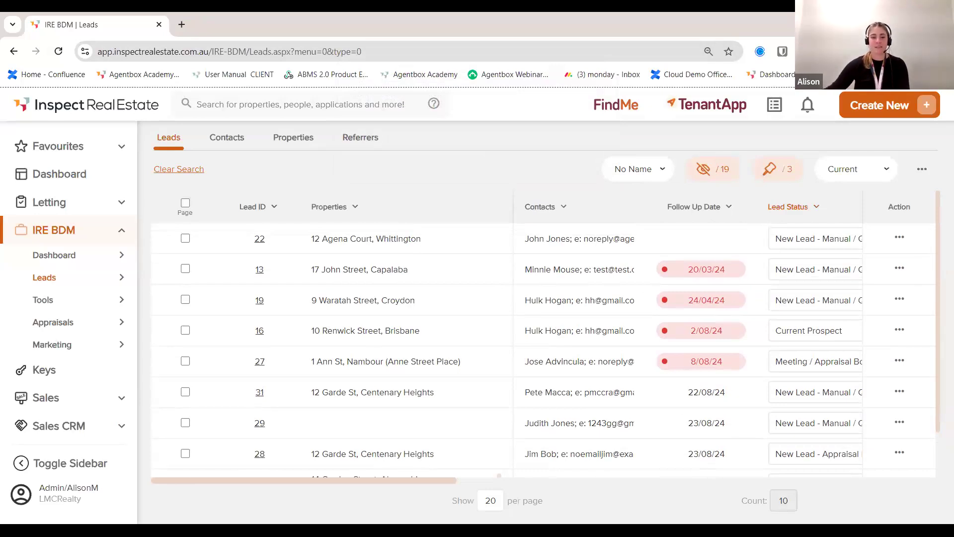
{"action": "left_click", "coordinate": [259, 393]}
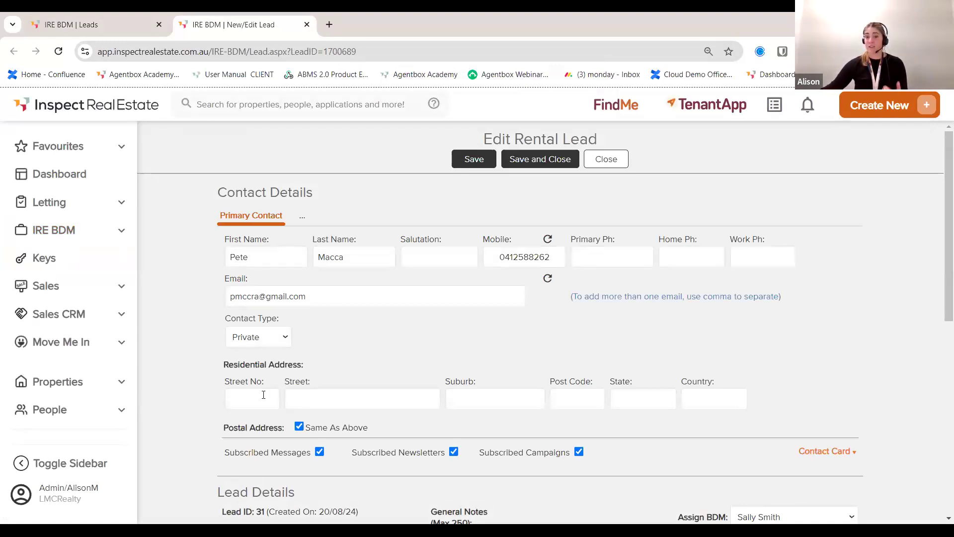
Step: Look through lead 31's property details, REI/ADL forms and files, ending on Appraisals
{"action": "scroll", "coordinate": [365, 391], "scroll_direction": "down", "scroll_amount": 1}
{"action": "scroll", "coordinate": [366, 392], "scroll_direction": "down", "scroll_amount": 3}
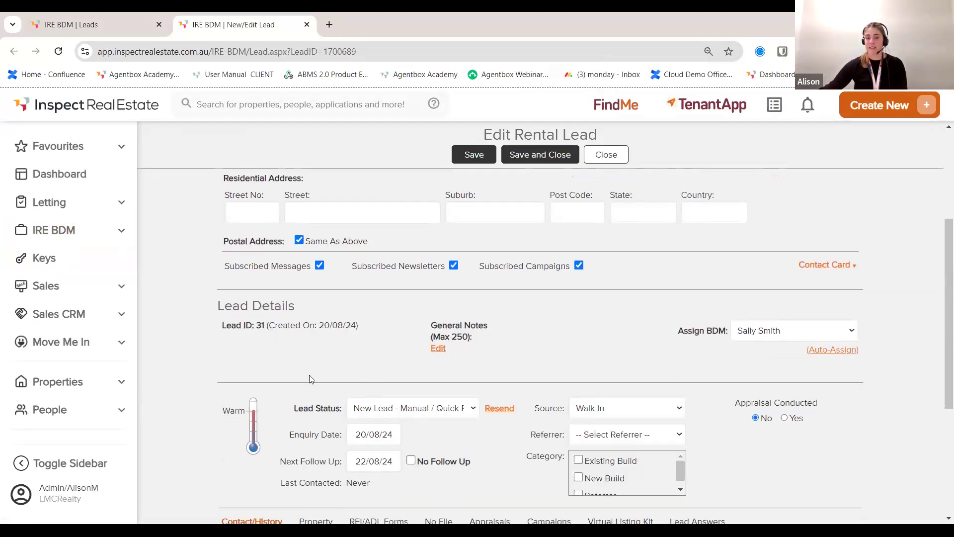
{"action": "scroll", "coordinate": [309, 380], "scroll_direction": "down", "scroll_amount": 3}
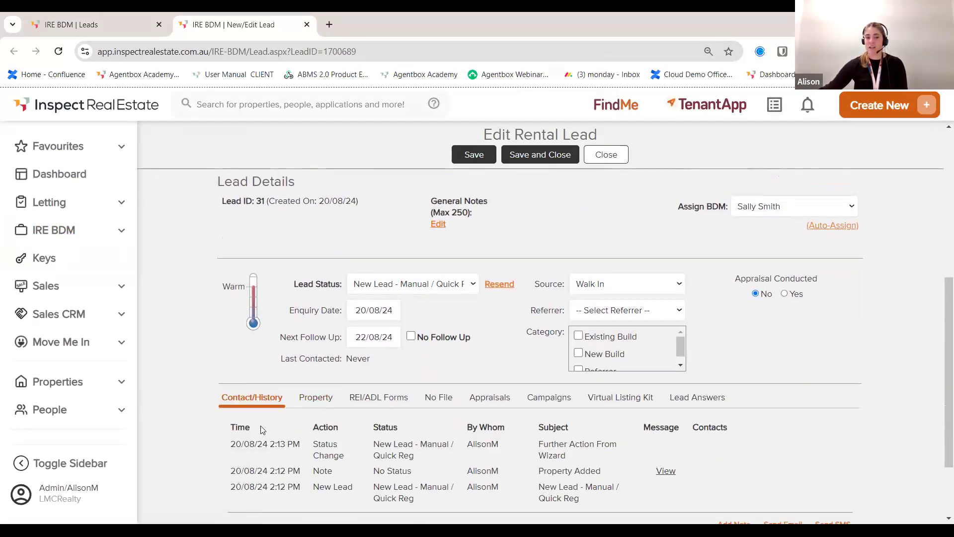
{"action": "left_click", "coordinate": [320, 397]}
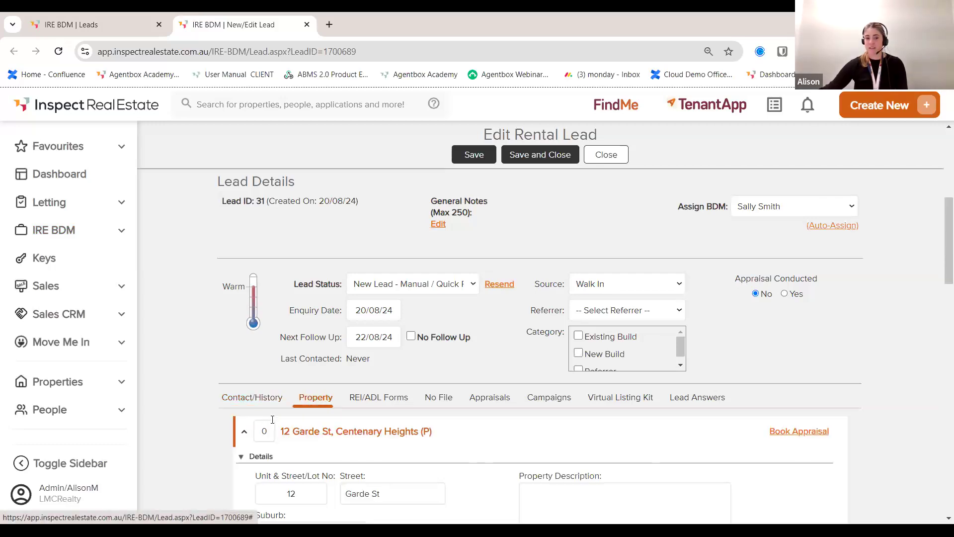
{"action": "scroll", "coordinate": [280, 422], "scroll_direction": "down", "scroll_amount": 1}
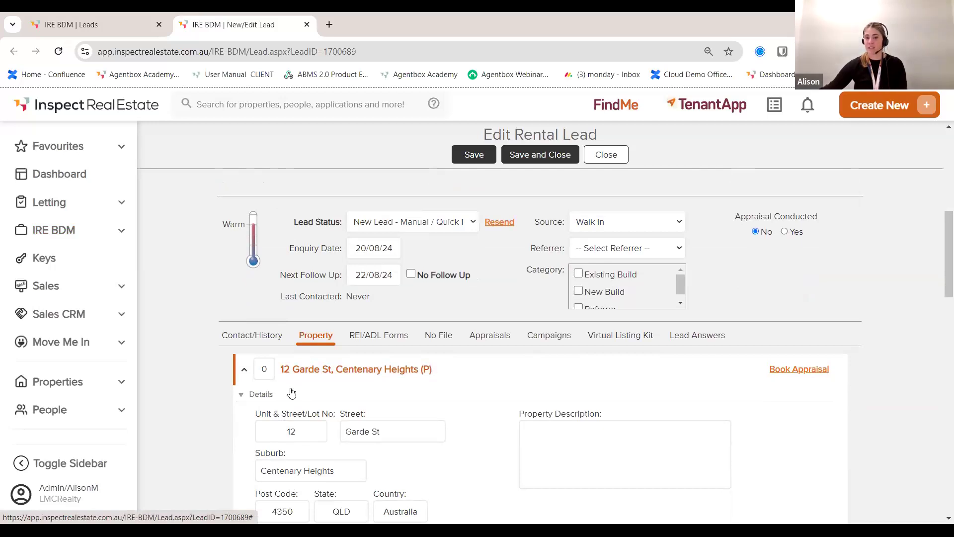
{"action": "scroll", "coordinate": [294, 392], "scroll_direction": "down", "scroll_amount": 1}
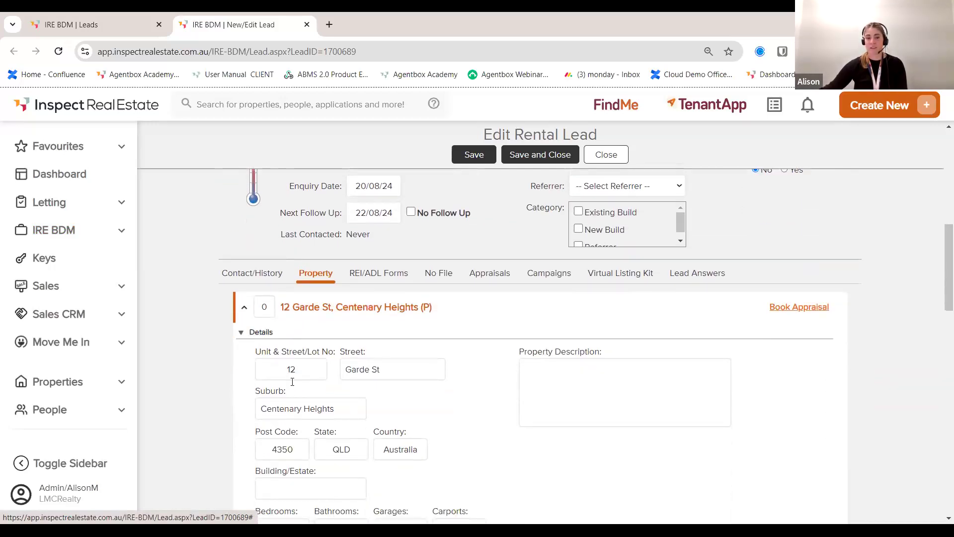
{"action": "left_click", "coordinate": [377, 275]}
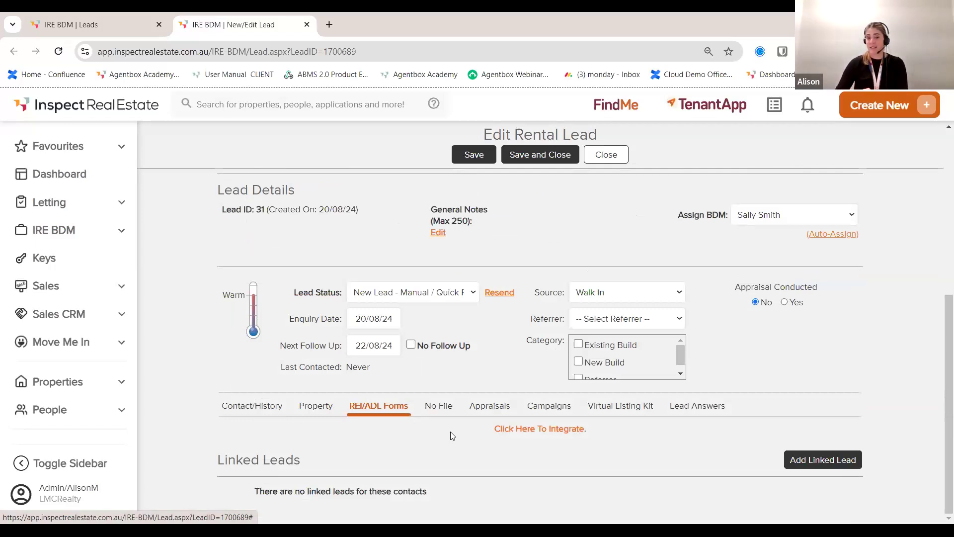
{"action": "left_click", "coordinate": [437, 406]}
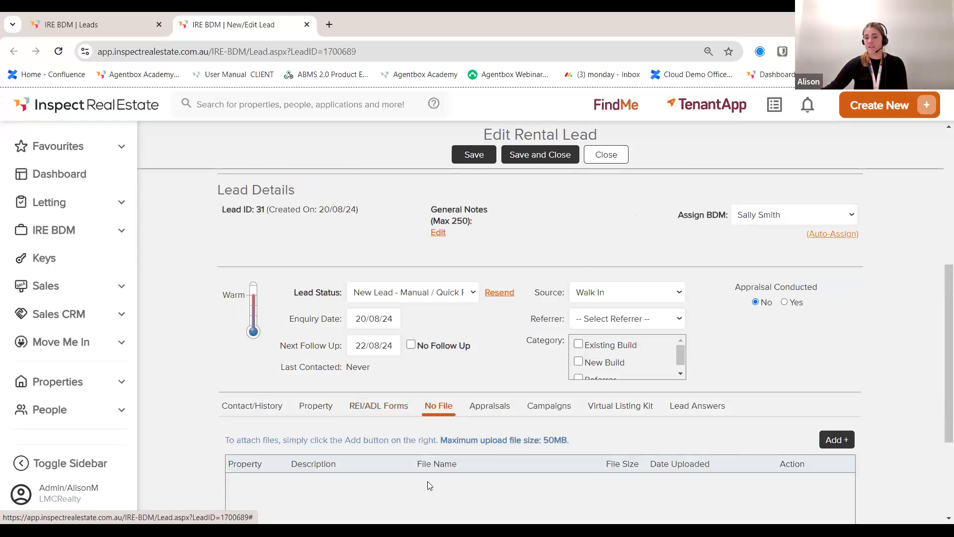
{"action": "left_click", "coordinate": [490, 410]}
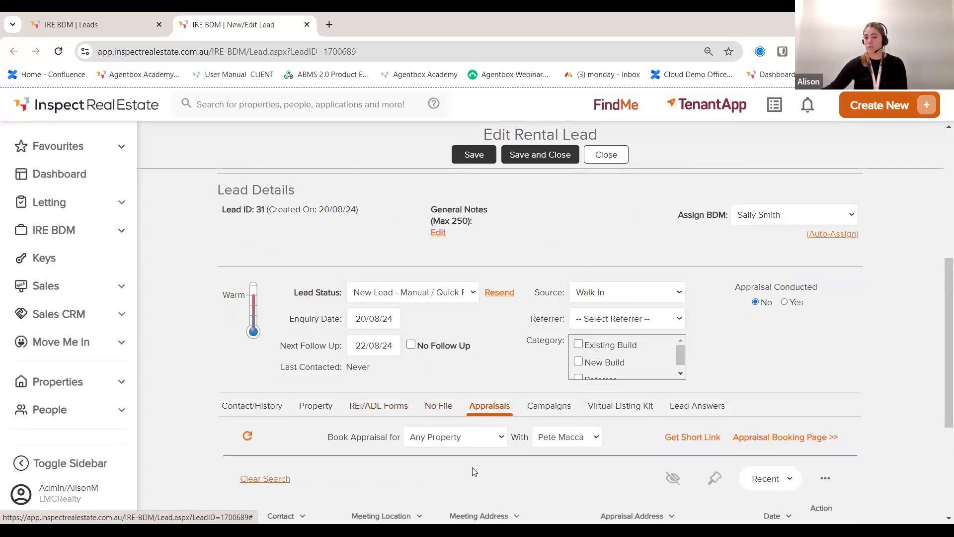
{"action": "scroll", "coordinate": [474, 471], "scroll_direction": "down", "scroll_amount": 1}
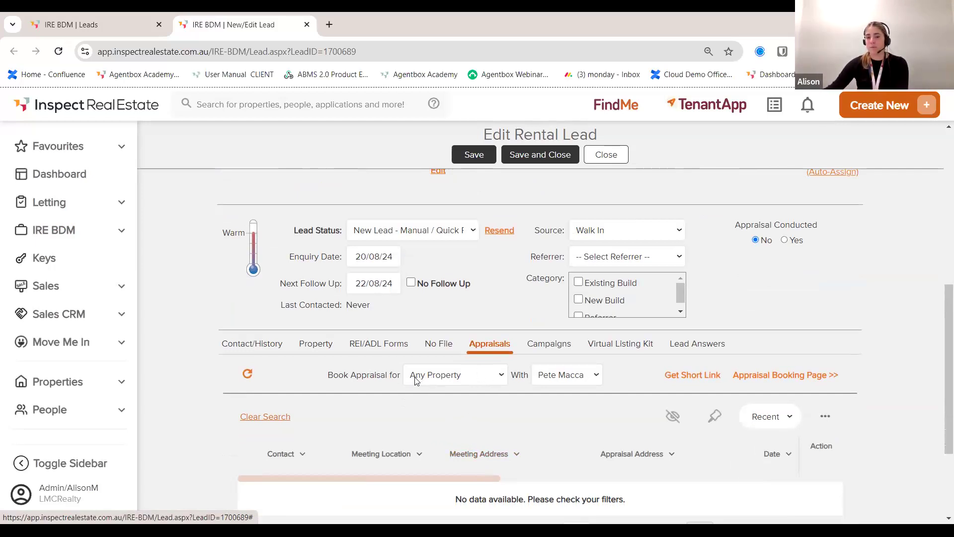
{"action": "left_click", "coordinate": [486, 378]}
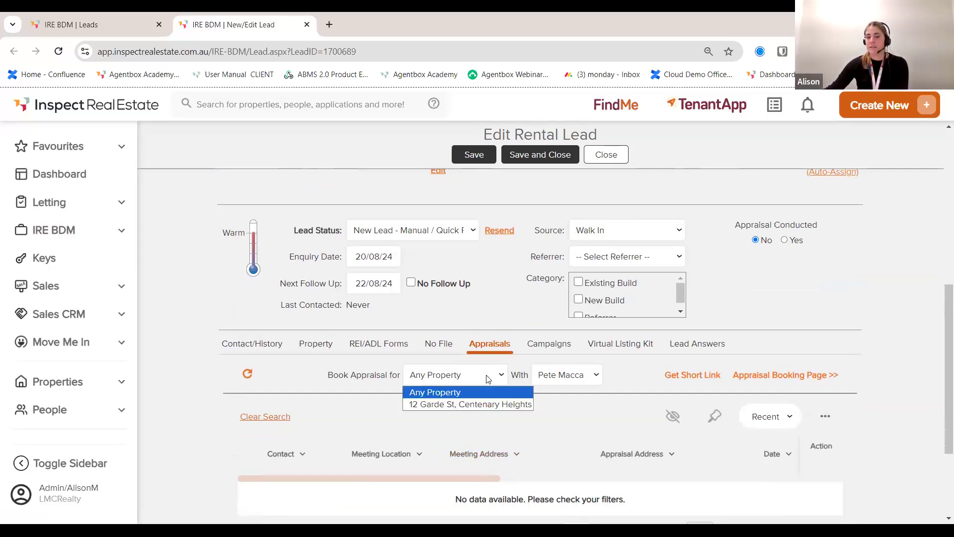
{"action": "left_click", "coordinate": [459, 405]}
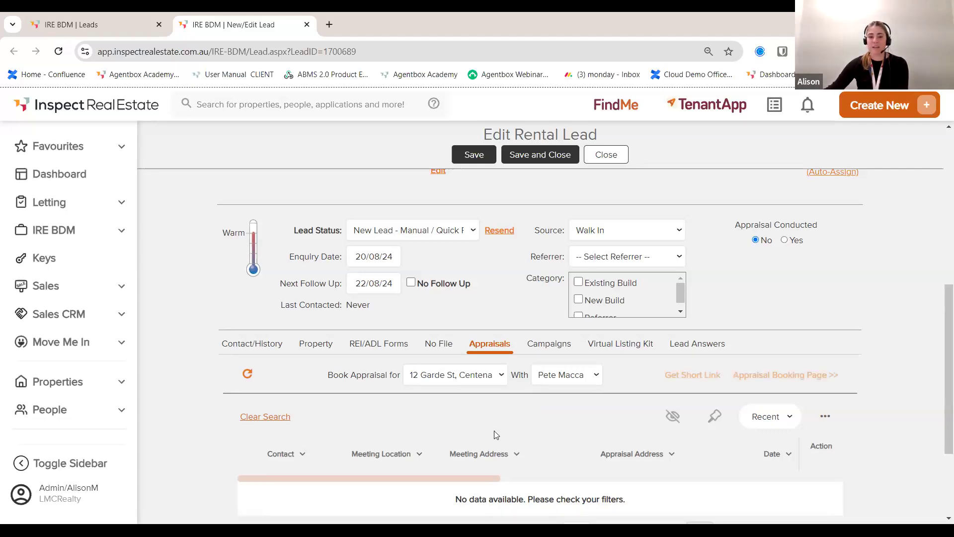
{"action": "left_click", "coordinate": [695, 378]}
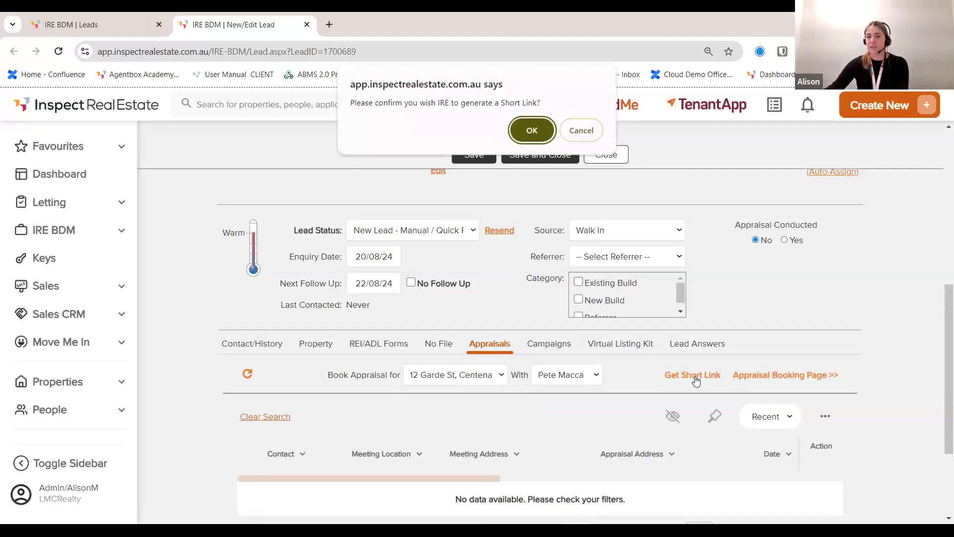
{"action": "key", "text": "Return"}
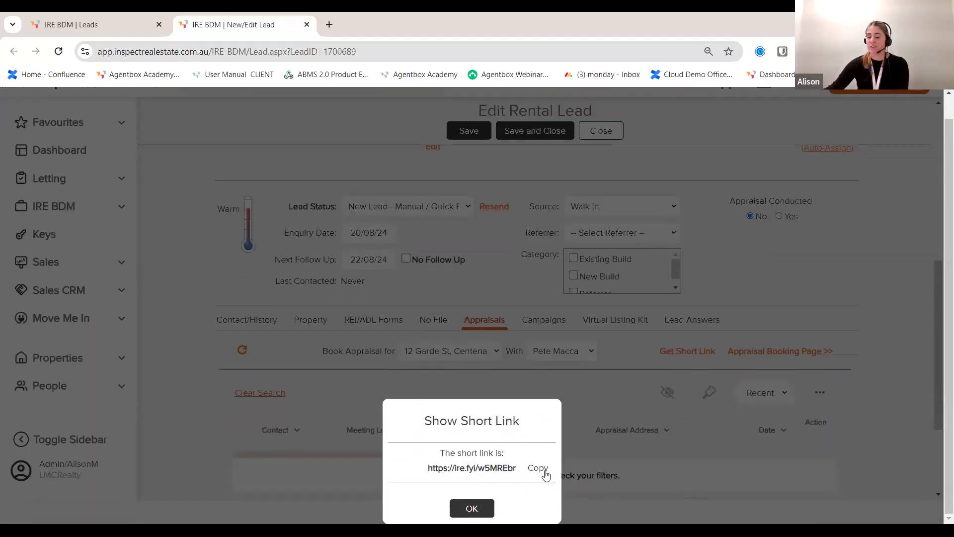
{"action": "left_click", "coordinate": [476, 509]}
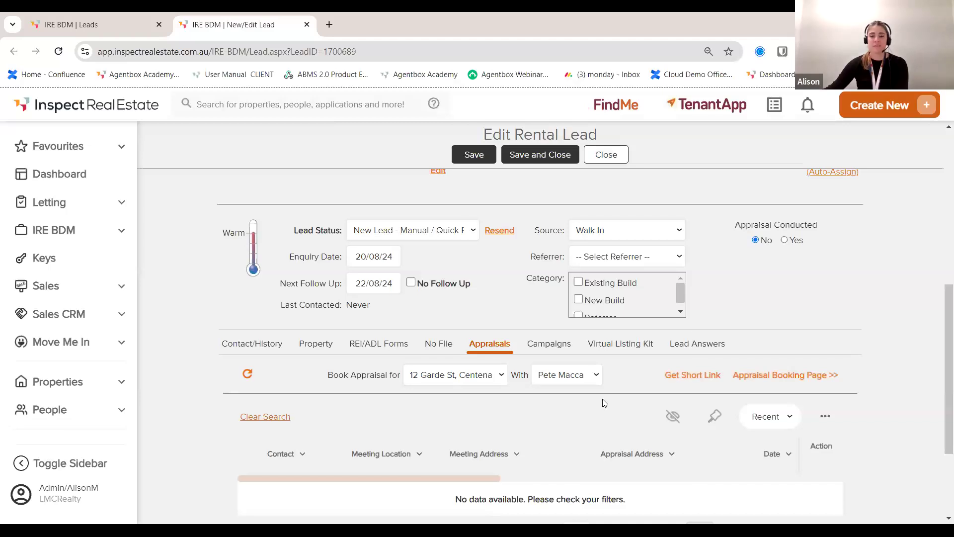
{"action": "left_click", "coordinate": [780, 378]}
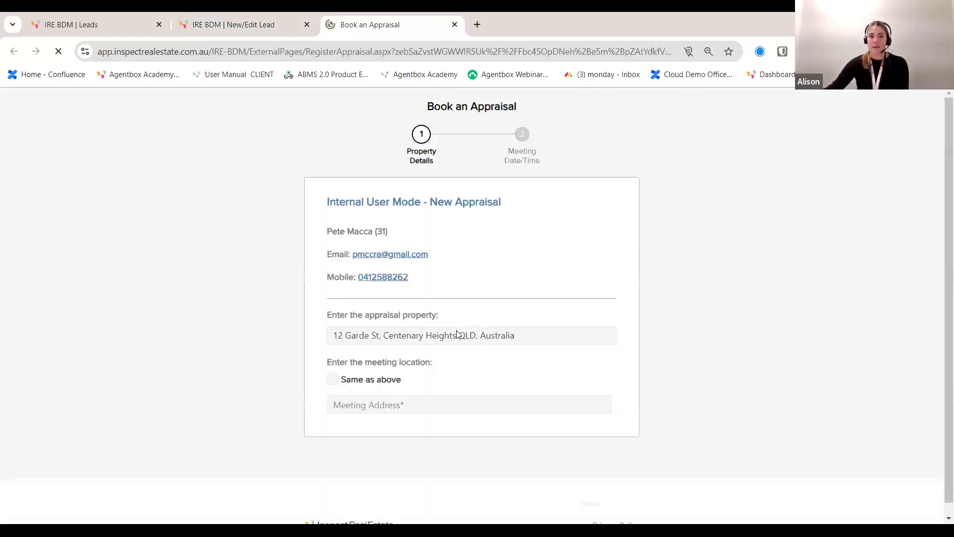
{"action": "left_click", "coordinate": [332, 379]}
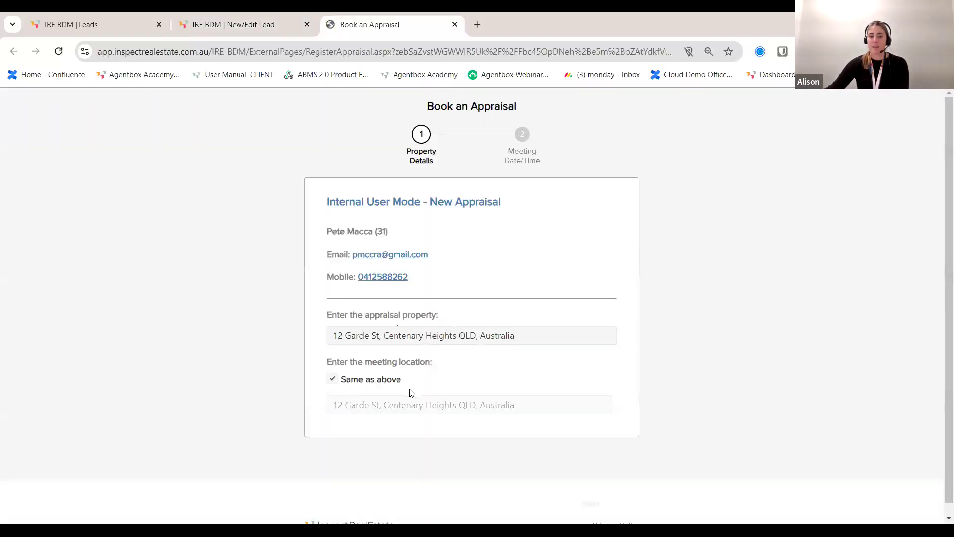
{"action": "left_click", "coordinate": [601, 480]}
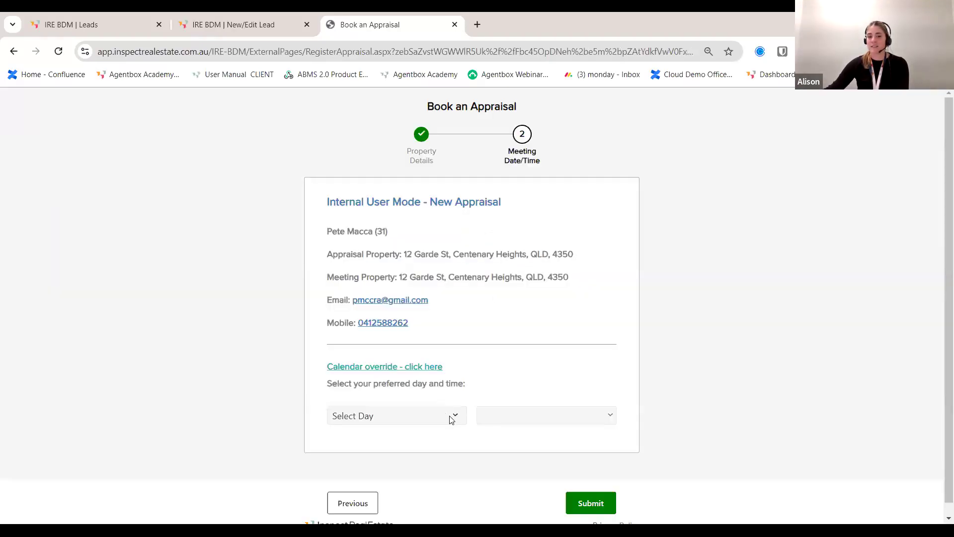
{"action": "left_click", "coordinate": [451, 417]}
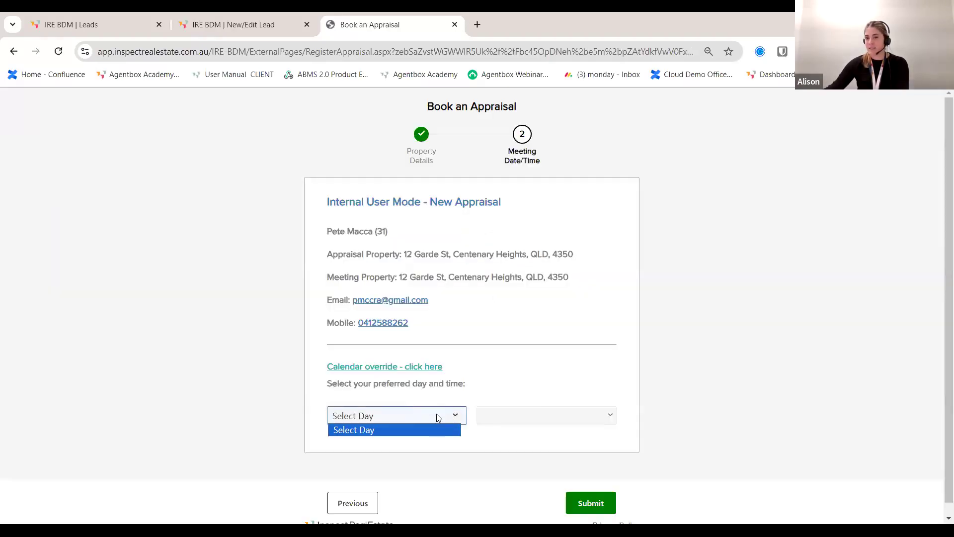
{"action": "left_click", "coordinate": [431, 395]}
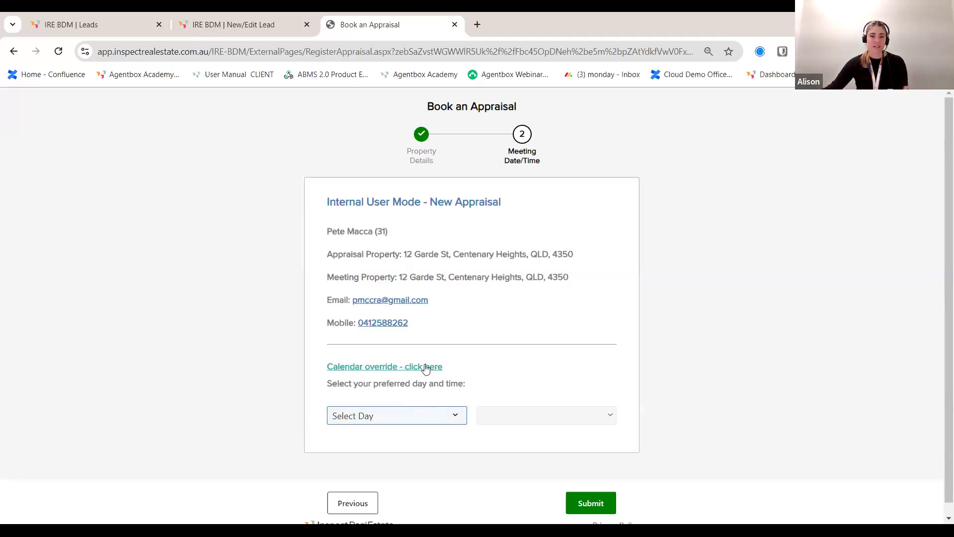
{"action": "left_click", "coordinate": [419, 372]}
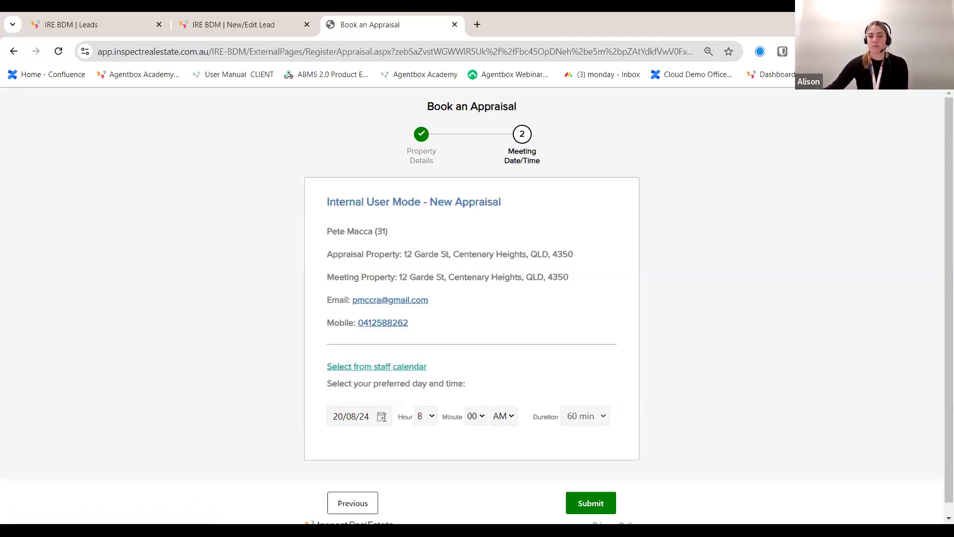
{"action": "left_click", "coordinate": [431, 416]}
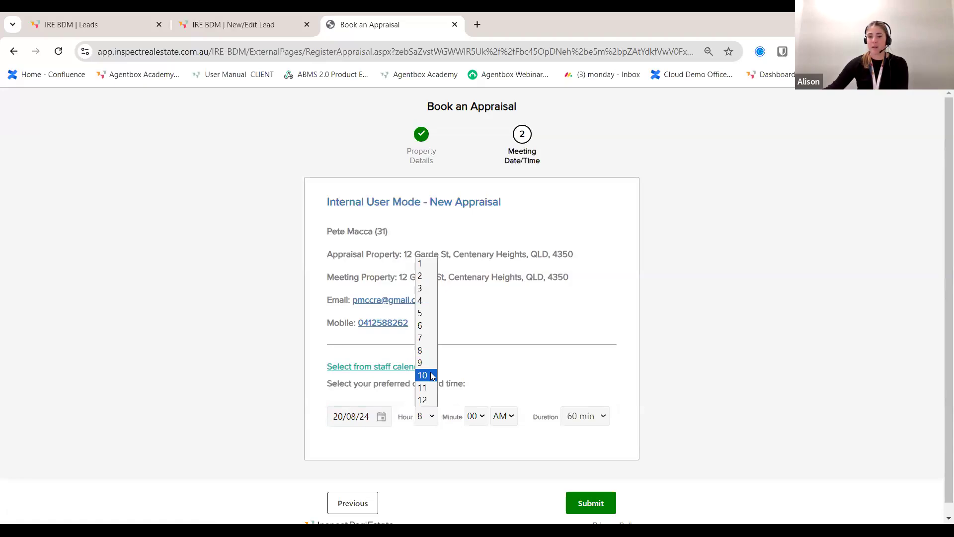
{"action": "left_click", "coordinate": [431, 376]}
{"action": "left_click", "coordinate": [590, 419]}
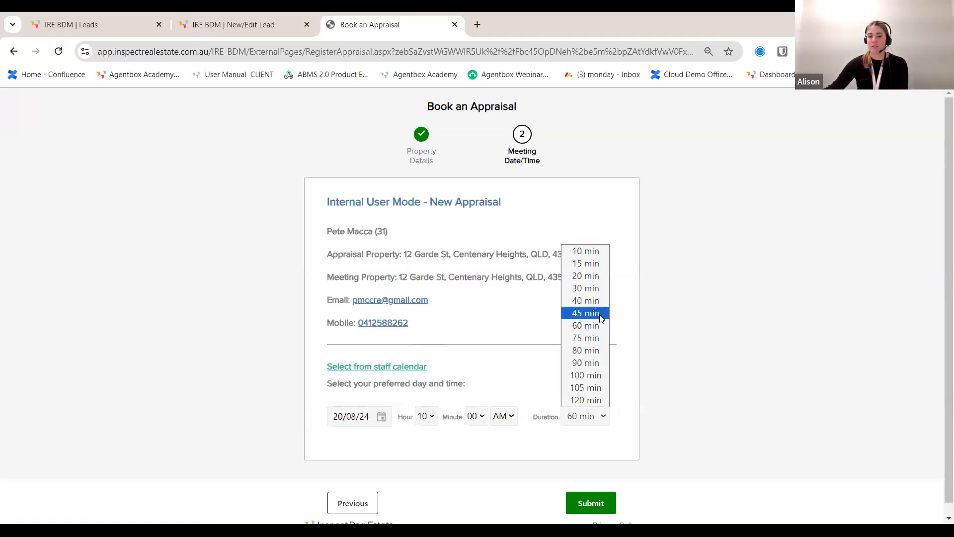
{"action": "left_click", "coordinate": [600, 315]}
{"action": "left_click", "coordinate": [591, 503]}
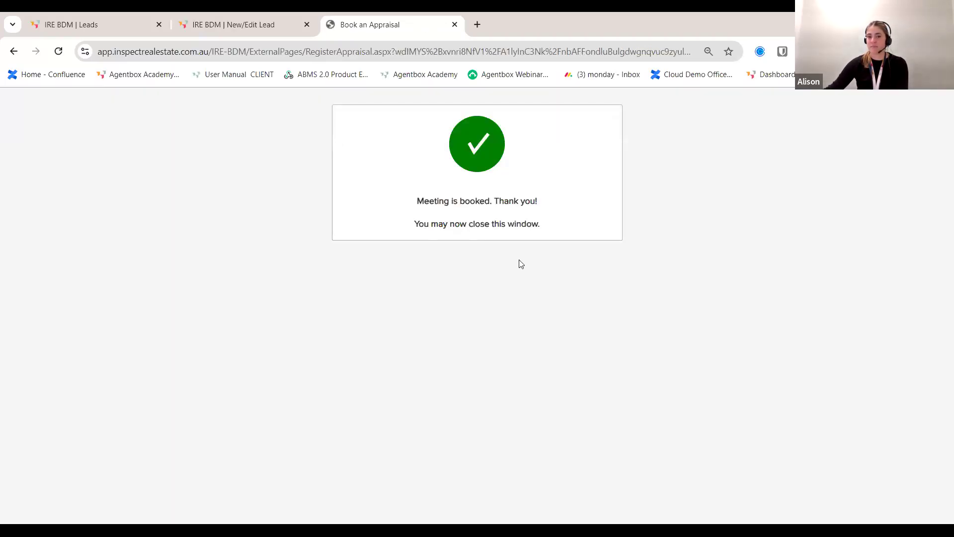
{"action": "left_click", "coordinate": [455, 25]}
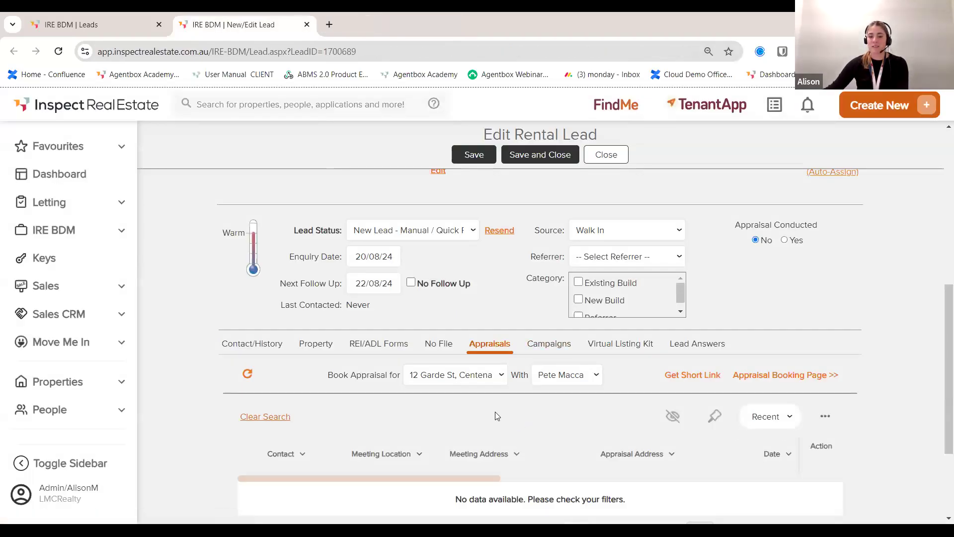
Step: Reload lead 31 to confirm the new appraisal and Meeting / Appraisal Booked status, then save and close
{"action": "left_click", "coordinate": [58, 51]}
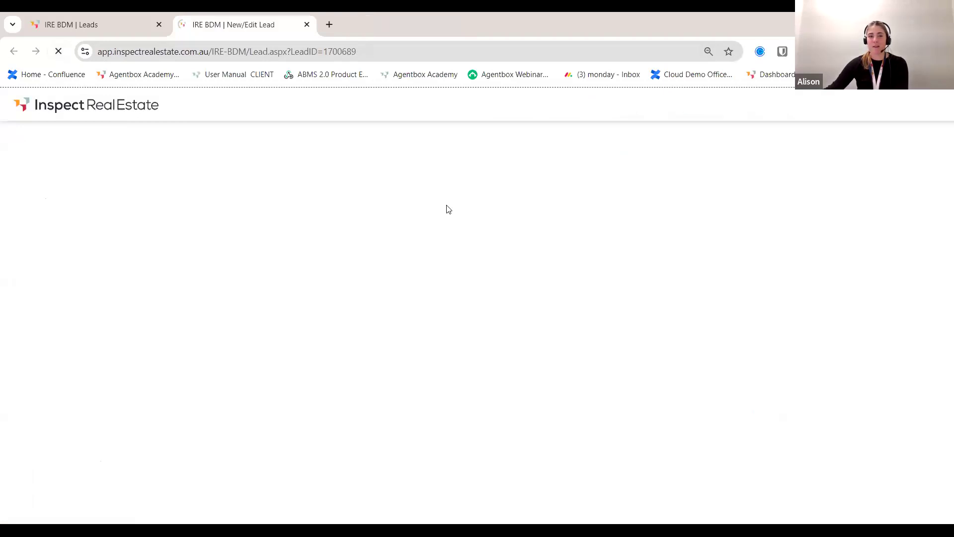
{"action": "scroll", "coordinate": [547, 328], "scroll_direction": "down", "scroll_amount": 6}
{"action": "scroll", "coordinate": [548, 325], "scroll_direction": "down", "scroll_amount": 2}
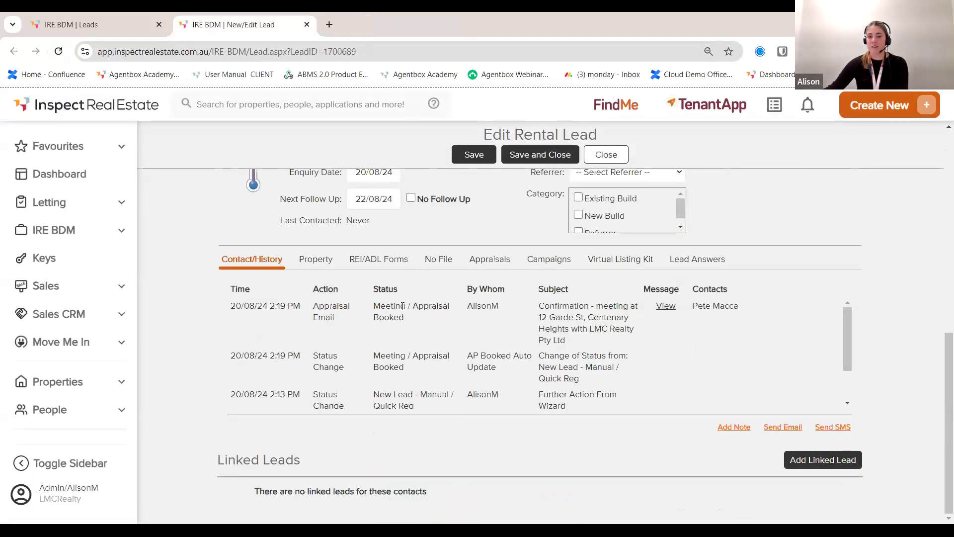
{"action": "left_click", "coordinate": [487, 268]}
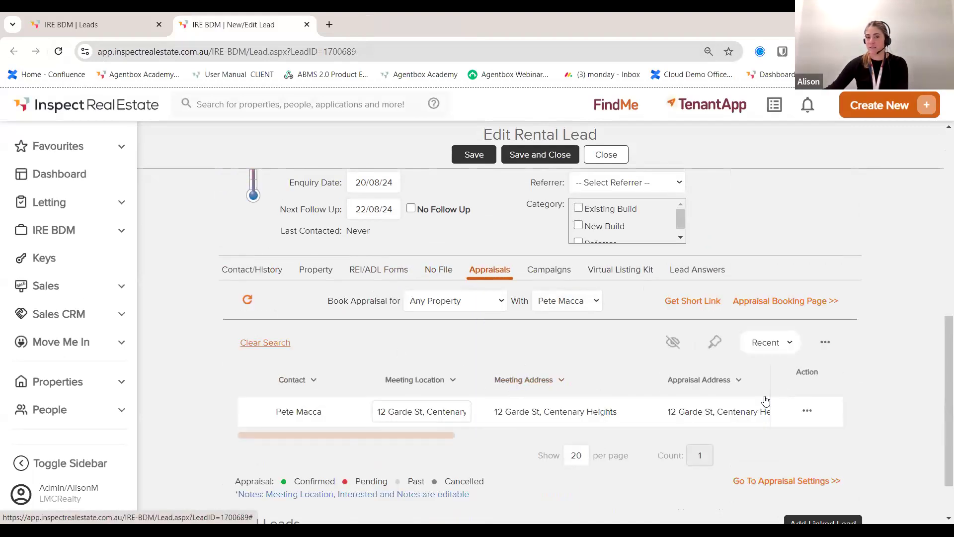
{"action": "scroll", "coordinate": [758, 399], "scroll_direction": "up", "scroll_amount": 3}
{"action": "left_click_drag", "start_coordinate": [295, 343], "coordinate": [339, 342]}
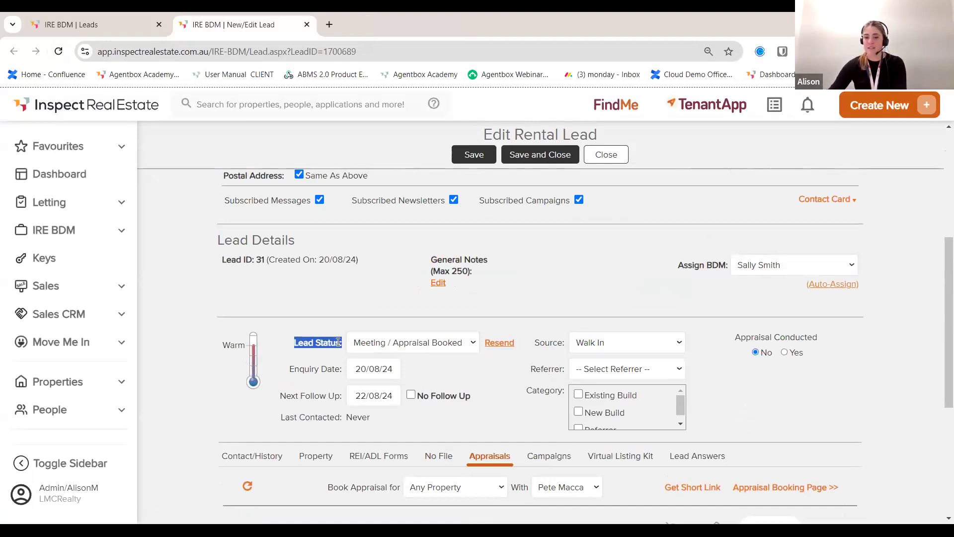
{"action": "left_click", "coordinate": [551, 157]}
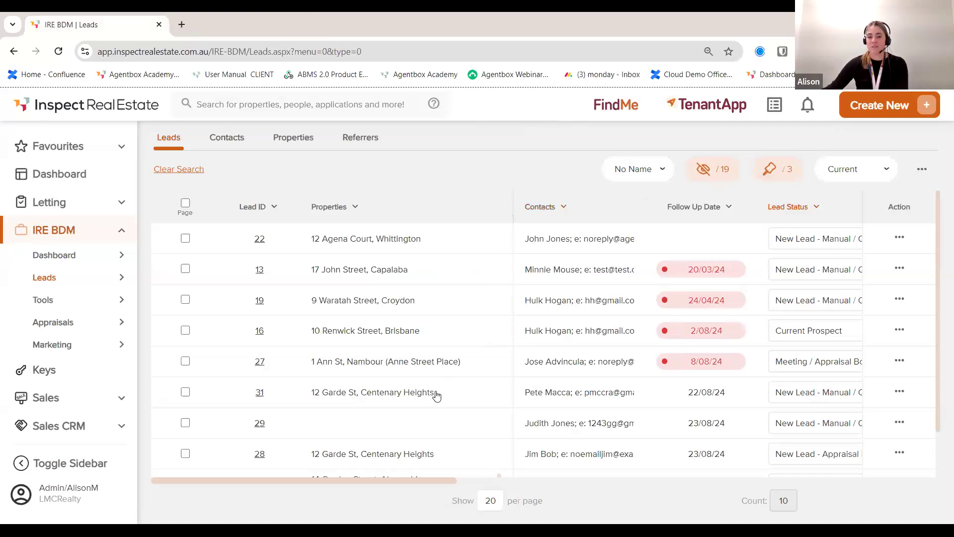
Step: Return to the IRE BDM dashboard, now showing 1 new lead, 15 follow-ups due and 4 appraisal feedback
{"action": "scroll", "coordinate": [436, 402], "scroll_direction": "down", "scroll_amount": 1}
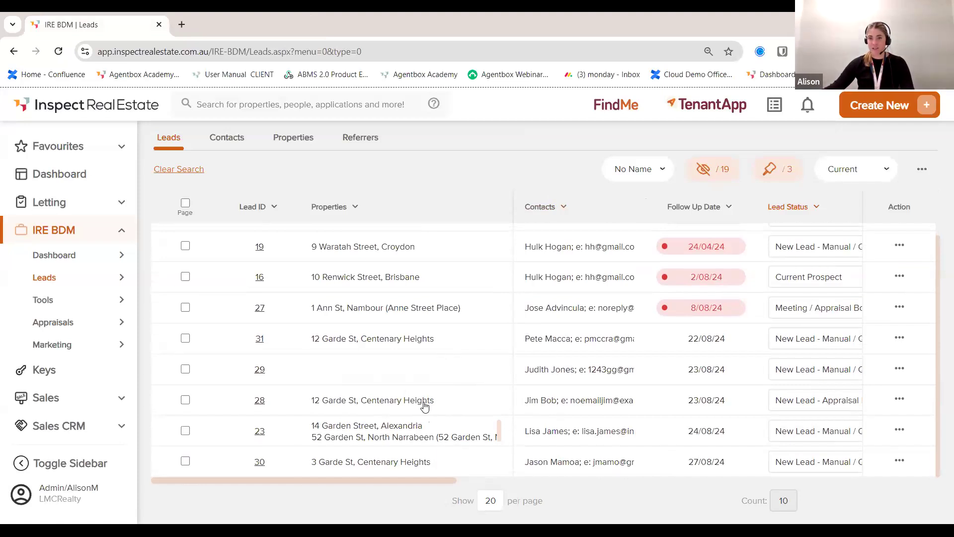
{"action": "left_click", "coordinate": [64, 256]}
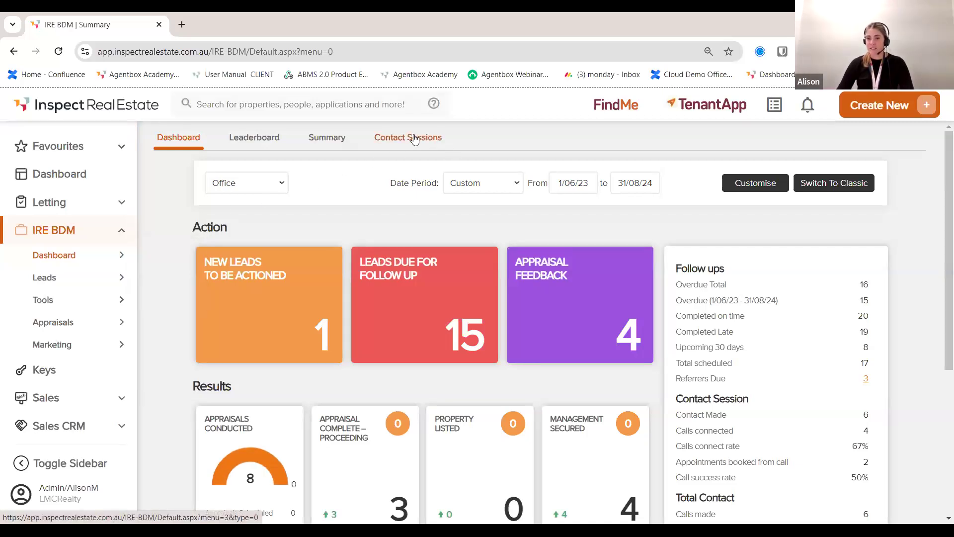
Step: Check the Contact Sessions page, where no session is running, then open the list of all leads
{"action": "left_click", "coordinate": [415, 139]}
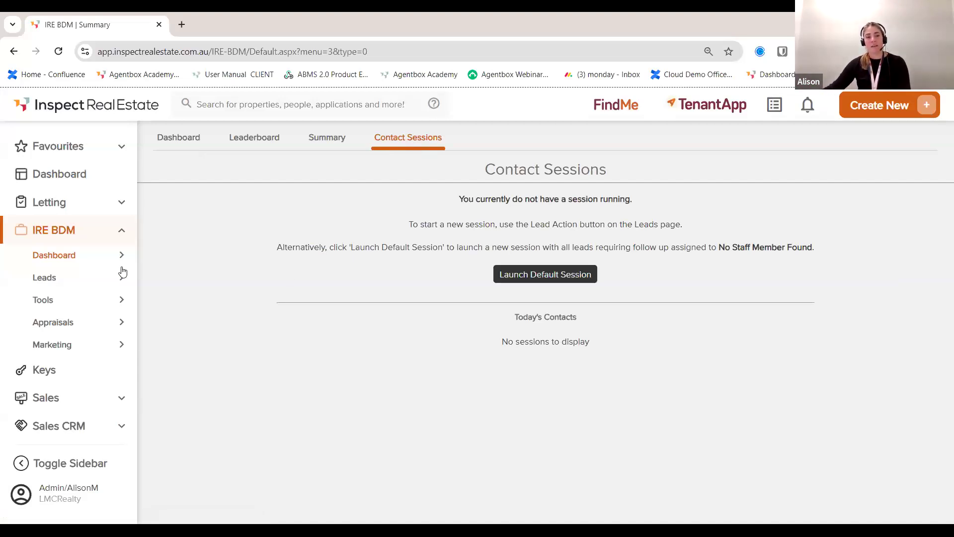
{"action": "mouse_move", "coordinate": [94, 285]}
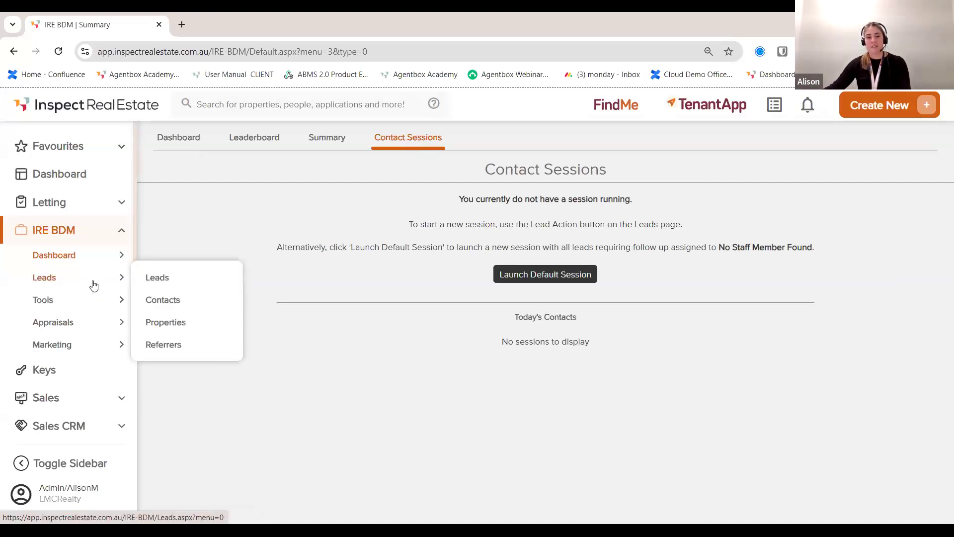
{"action": "left_click", "coordinate": [157, 277]}
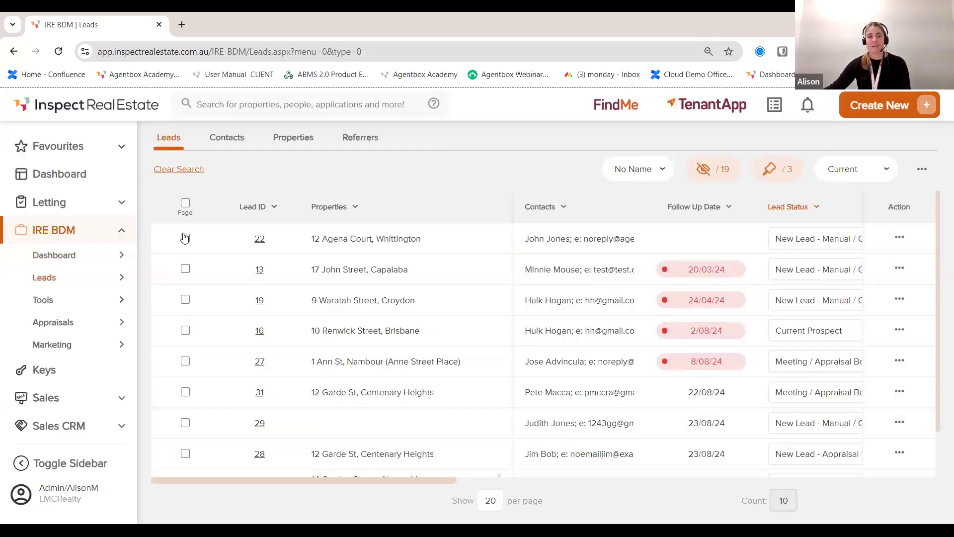
Step: Select leads 22, 13, 19, 16 and 27 and start a contact session on them
{"action": "left_click", "coordinate": [185, 268]}
{"action": "left_click", "coordinate": [185, 239]}
{"action": "left_click", "coordinate": [185, 300]}
{"action": "left_click", "coordinate": [186, 330]}
{"action": "left_click", "coordinate": [185, 362]}
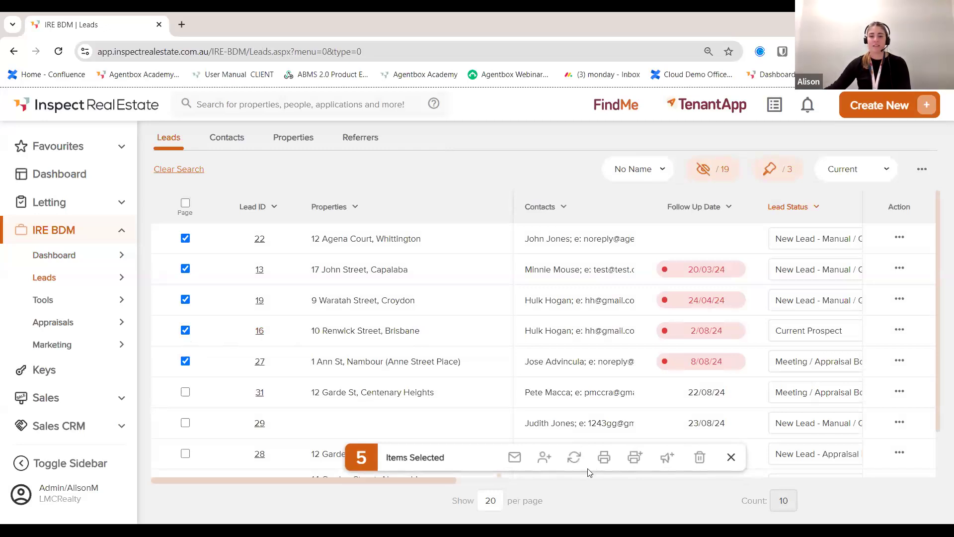
{"action": "left_click", "coordinate": [546, 459]}
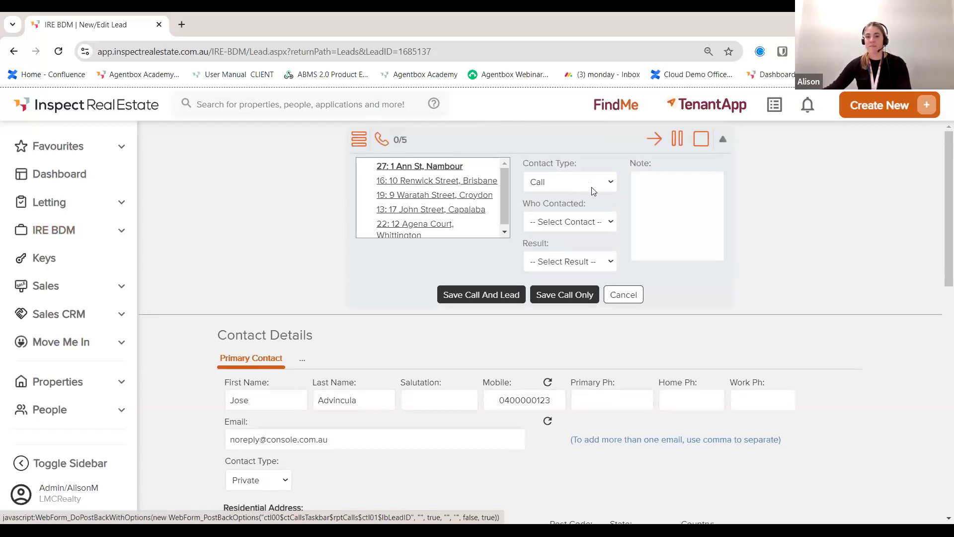
{"action": "left_click", "coordinate": [598, 227]}
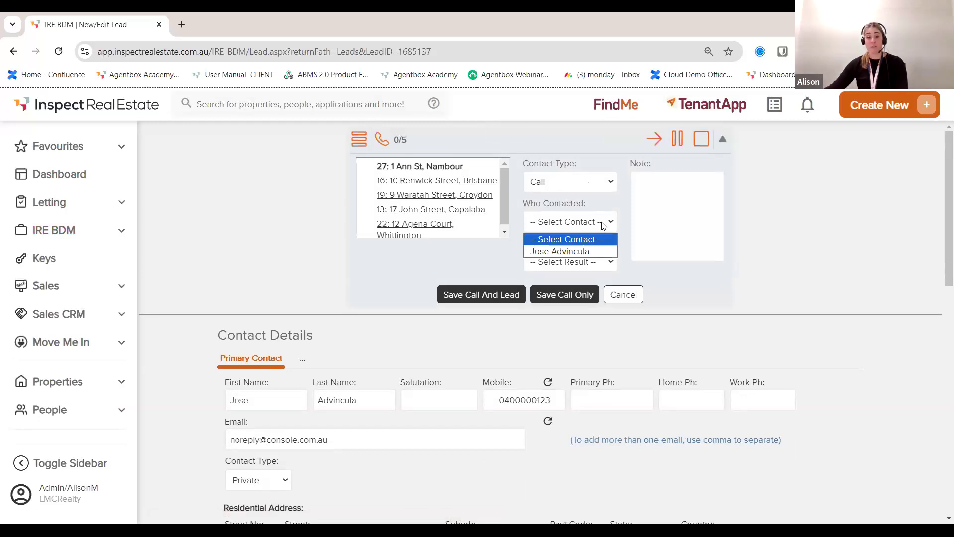
{"action": "left_click", "coordinate": [592, 251]}
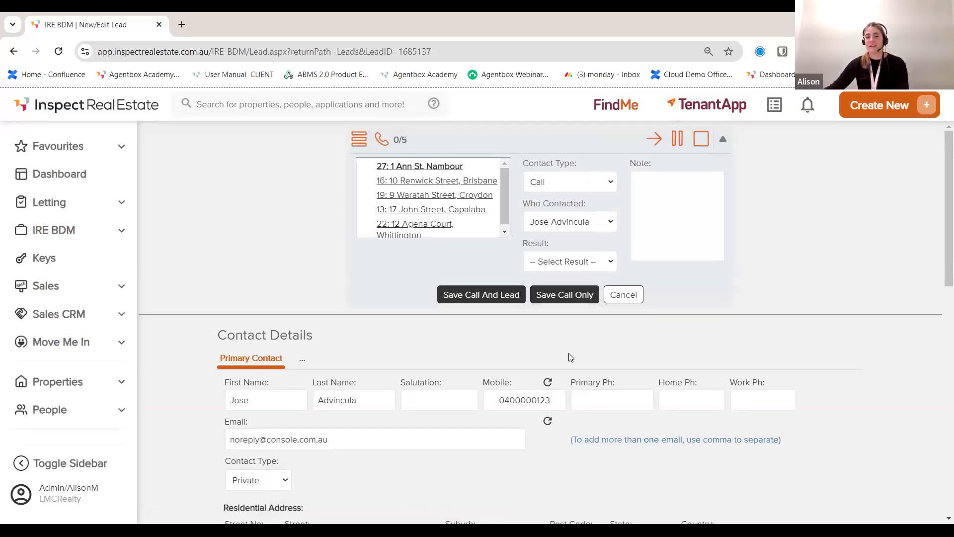
{"action": "scroll", "coordinate": [571, 357], "scroll_direction": "down", "scroll_amount": 2}
{"action": "scroll", "coordinate": [531, 288], "scroll_direction": "down", "scroll_amount": 3}
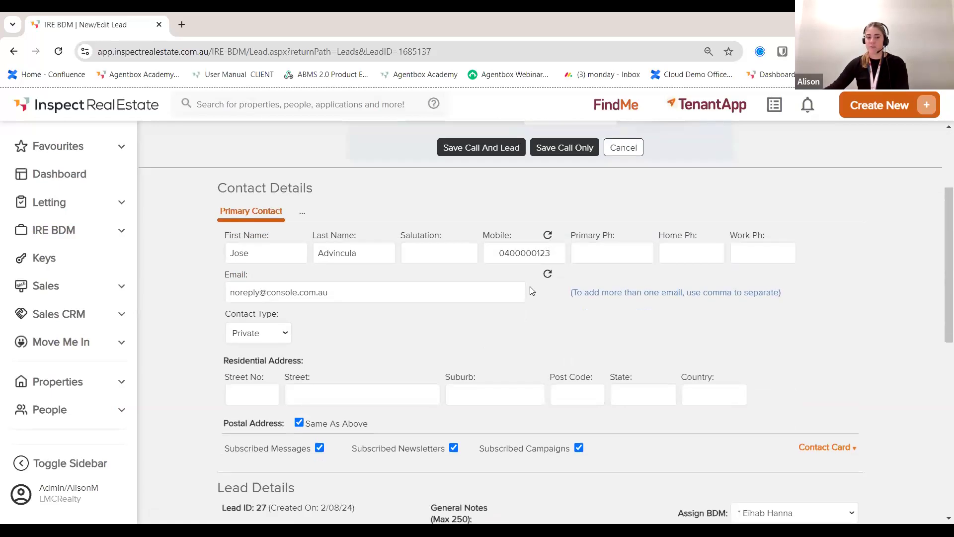
{"action": "scroll", "coordinate": [531, 295], "scroll_direction": "up", "scroll_amount": 5}
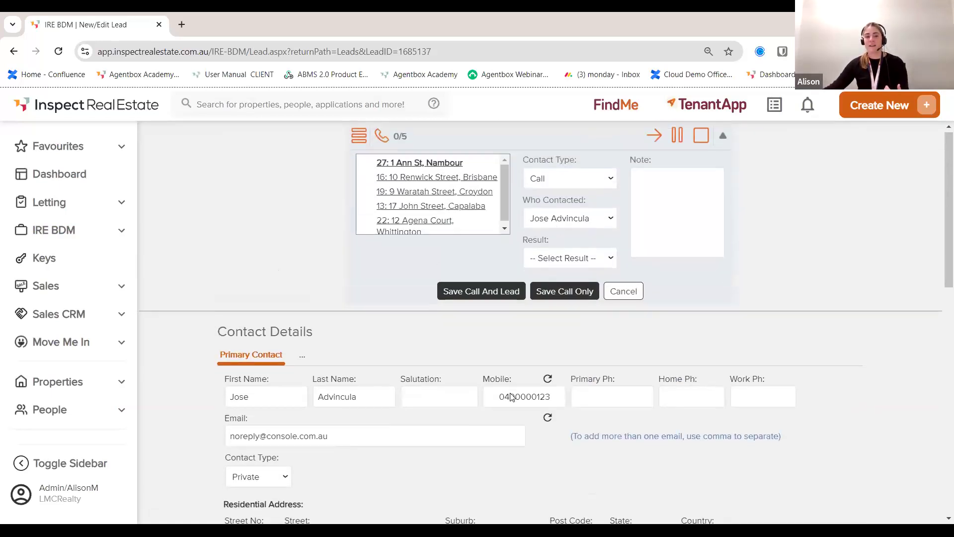
{"action": "scroll", "coordinate": [506, 396], "scroll_direction": "down", "scroll_amount": 3}
{"action": "scroll", "coordinate": [502, 393], "scroll_direction": "down", "scroll_amount": 5}
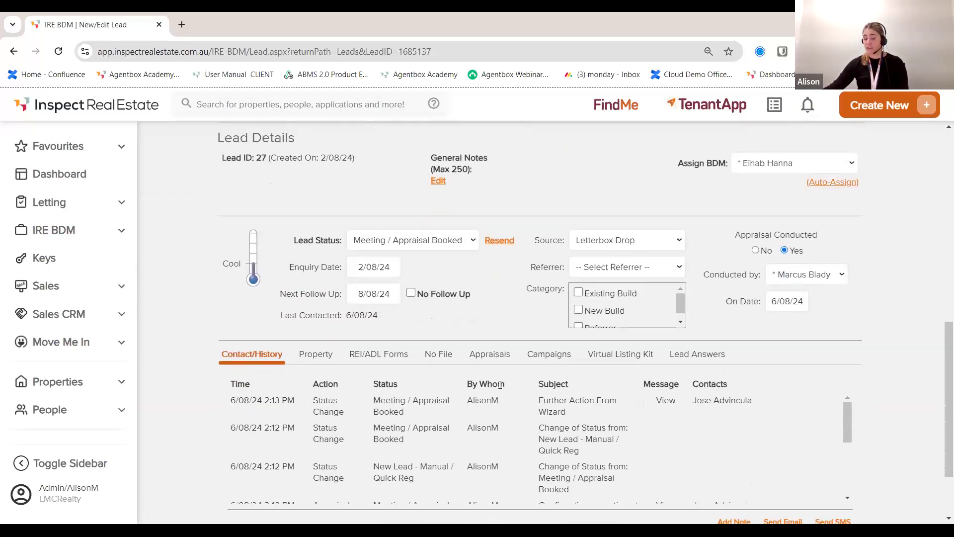
{"action": "scroll", "coordinate": [484, 386], "scroll_direction": "down", "scroll_amount": 1}
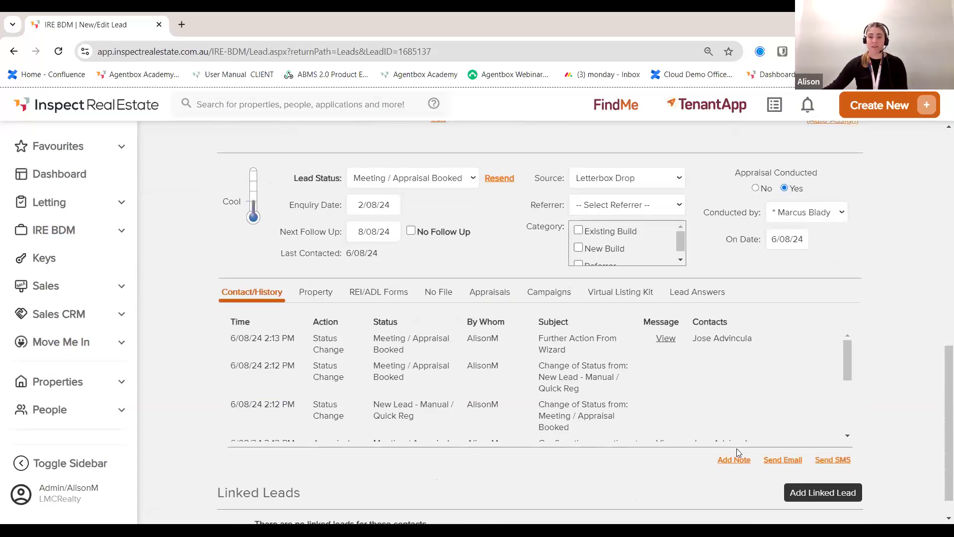
{"action": "scroll", "coordinate": [496, 421], "scroll_direction": "up", "scroll_amount": 6}
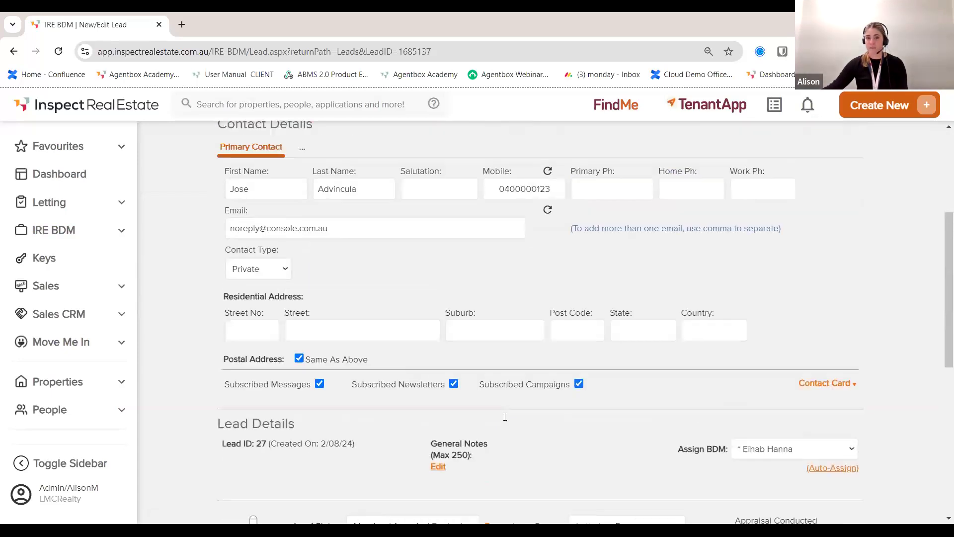
{"action": "scroll", "coordinate": [505, 416], "scroll_direction": "up", "scroll_amount": 4}
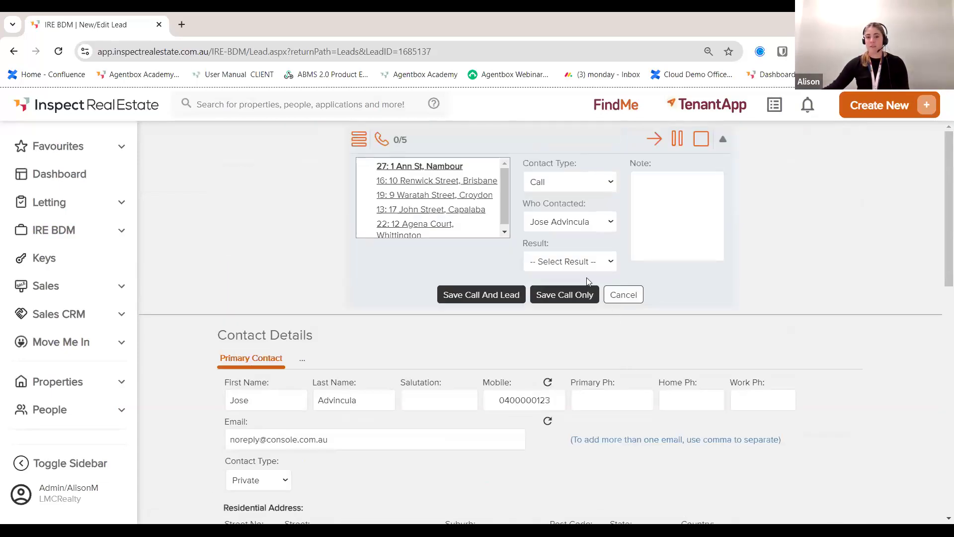
Step: Set the call result to No Answer with the note LMTRC
{"action": "left_click", "coordinate": [587, 262]}
{"action": "left_click", "coordinate": [568, 337]}
{"action": "left_click", "coordinate": [687, 199]}
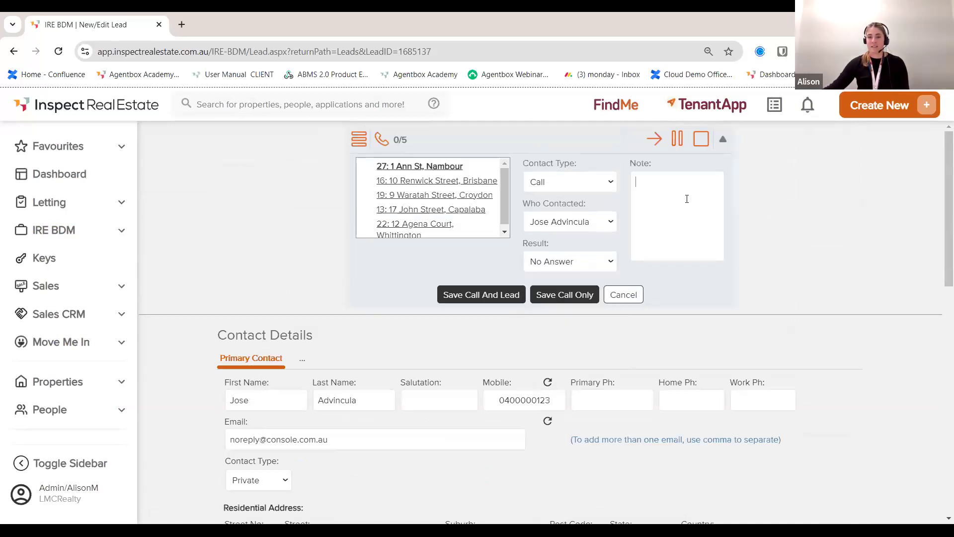
{"action": "type", "text": "LMTRC"}
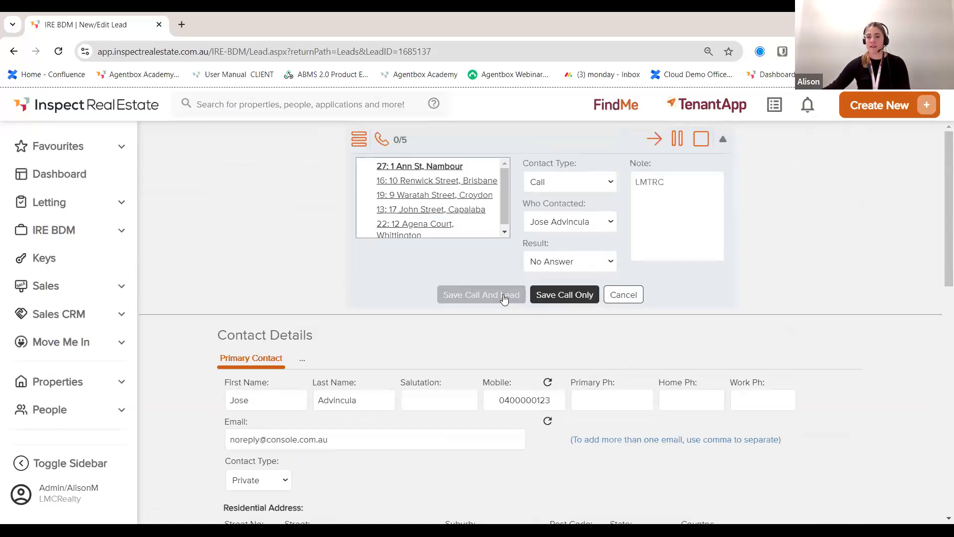
{"action": "left_click", "coordinate": [543, 293]}
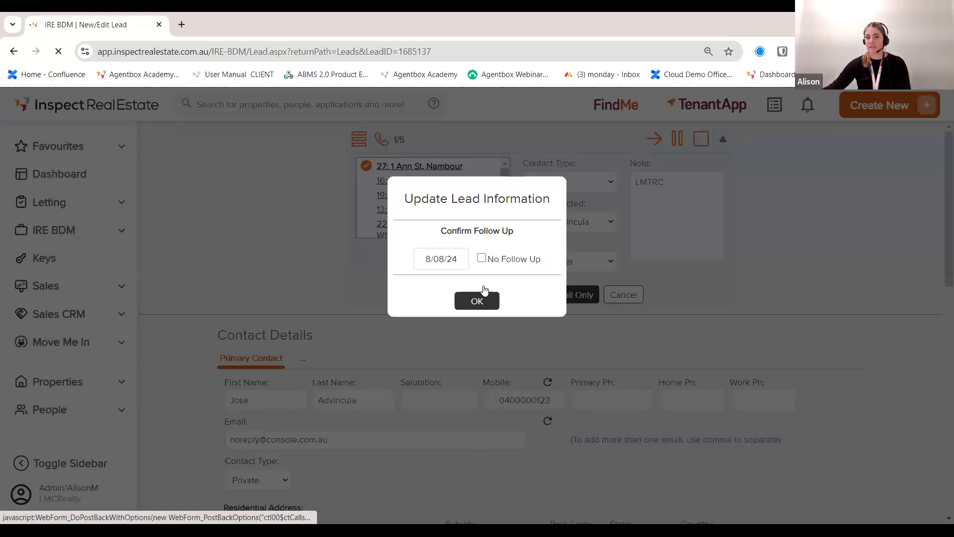
{"action": "left_click", "coordinate": [448, 259]}
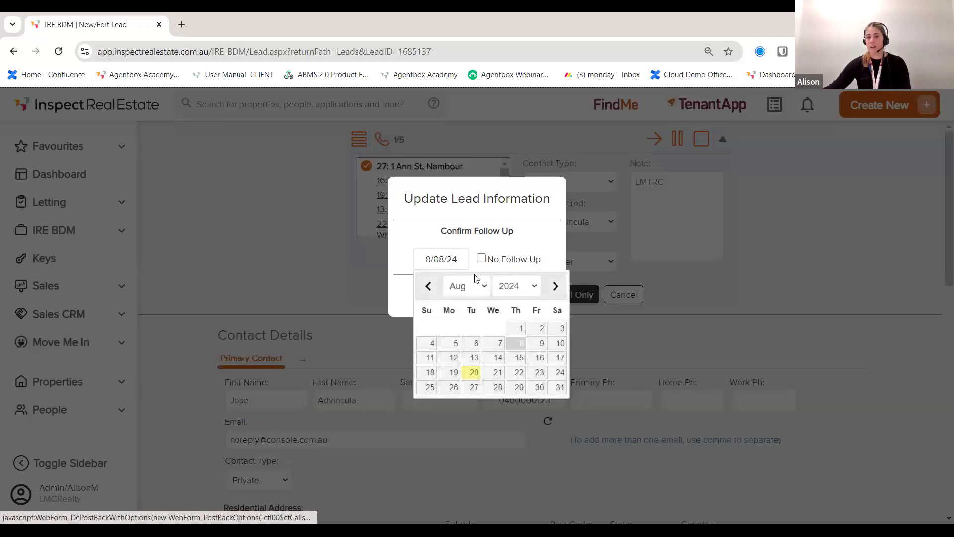
{"action": "left_click", "coordinate": [539, 373]}
{"action": "left_click", "coordinate": [476, 303]}
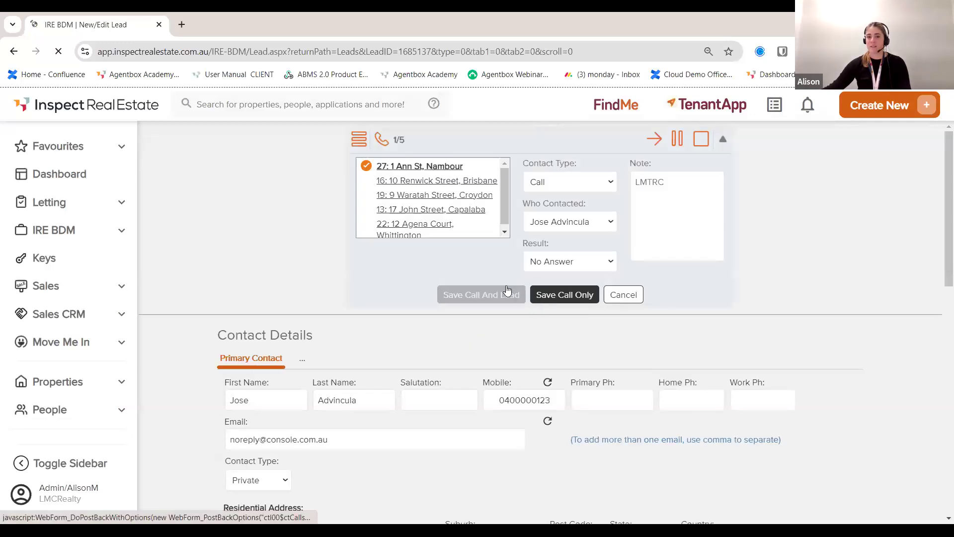
{"action": "left_click", "coordinate": [437, 184]}
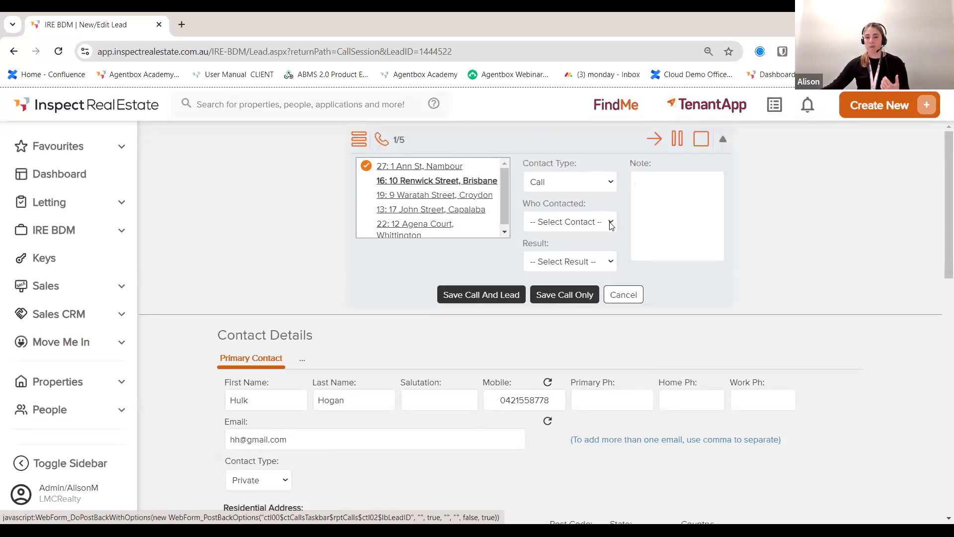
Step: Log an Info Requested call to the contact, noting 'Asked for contact information and a quick coffee'
{"action": "left_click", "coordinate": [576, 222]}
{"action": "left_click", "coordinate": [579, 251]}
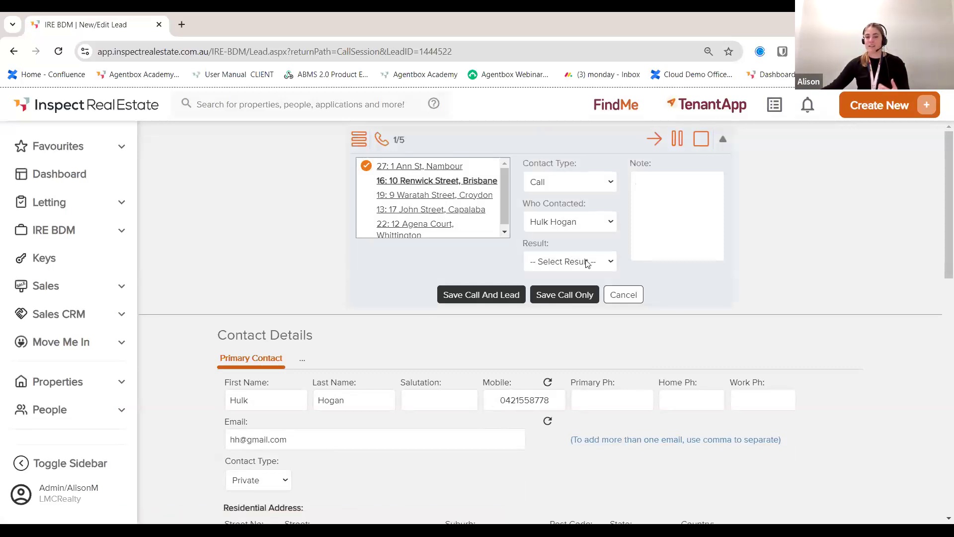
{"action": "left_click", "coordinate": [589, 262]}
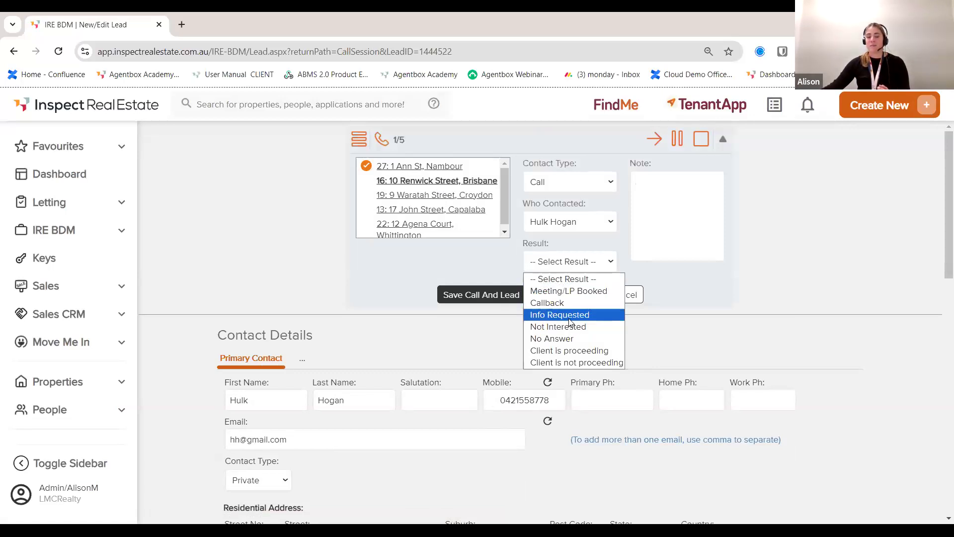
{"action": "left_click", "coordinate": [668, 193]}
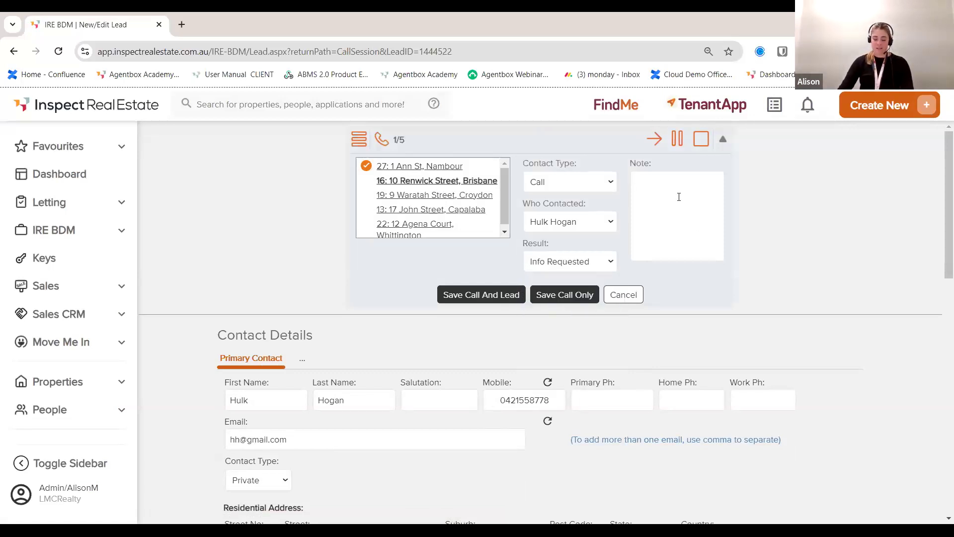
{"action": "type", "text": "aSK"}
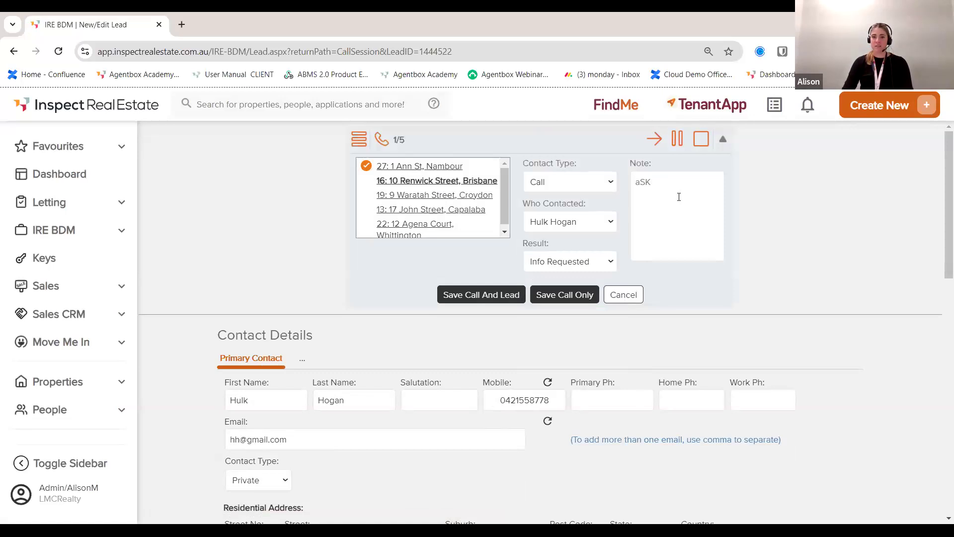
{"action": "type", "text": "ED sked for contact information and a "}
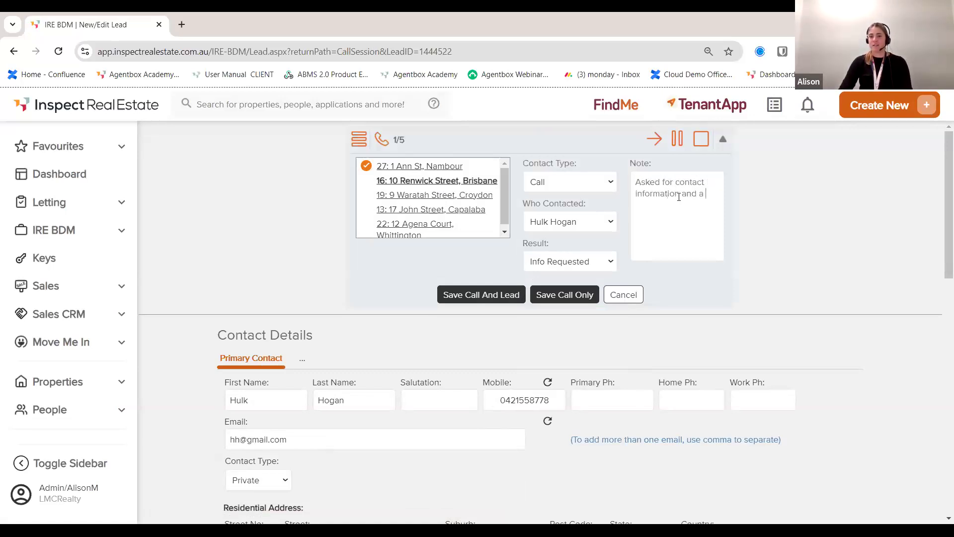
{"action": "type", "text": "quick coffee"}
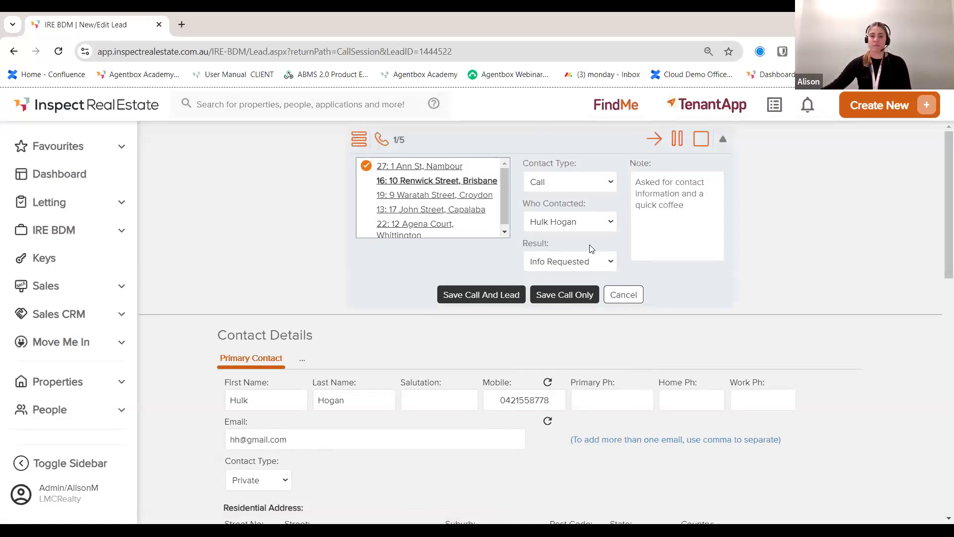
{"action": "scroll", "coordinate": [571, 373], "scroll_direction": "down", "scroll_amount": 12}
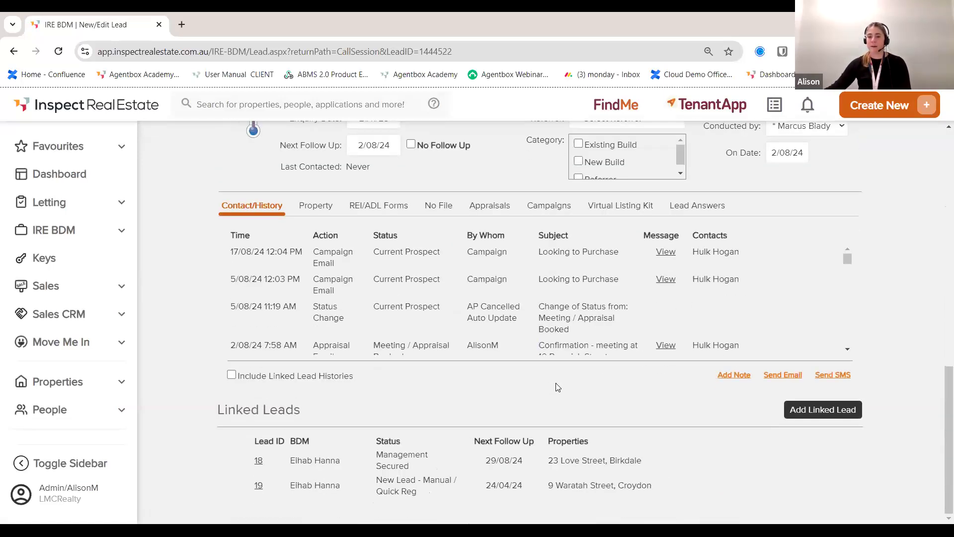
Step: Email the contact 'Thanks for the chat, looking forward to coffee this weekend' and confirm sending
{"action": "left_click", "coordinate": [779, 381]}
{"action": "scroll", "coordinate": [540, 257], "scroll_direction": "down", "scroll_amount": 4}
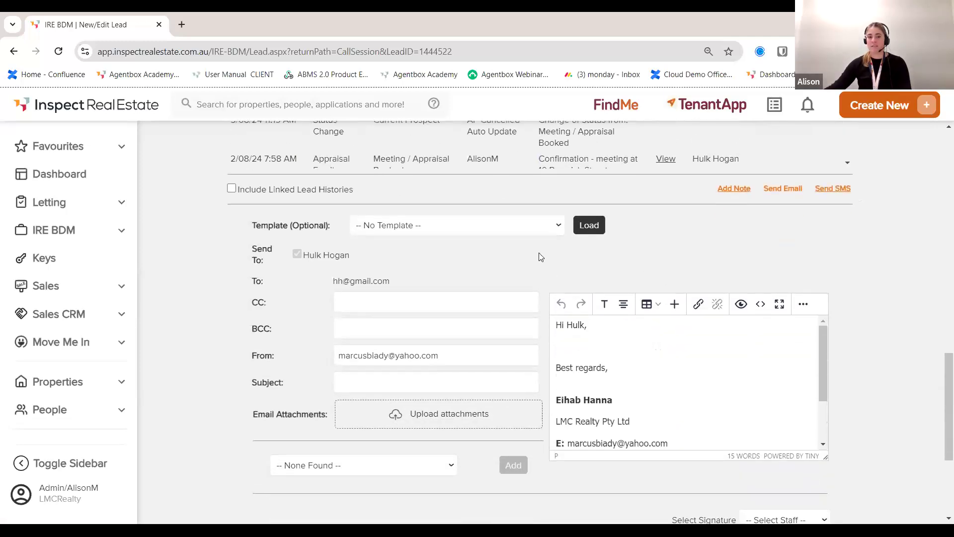
{"action": "left_click", "coordinate": [517, 227]}
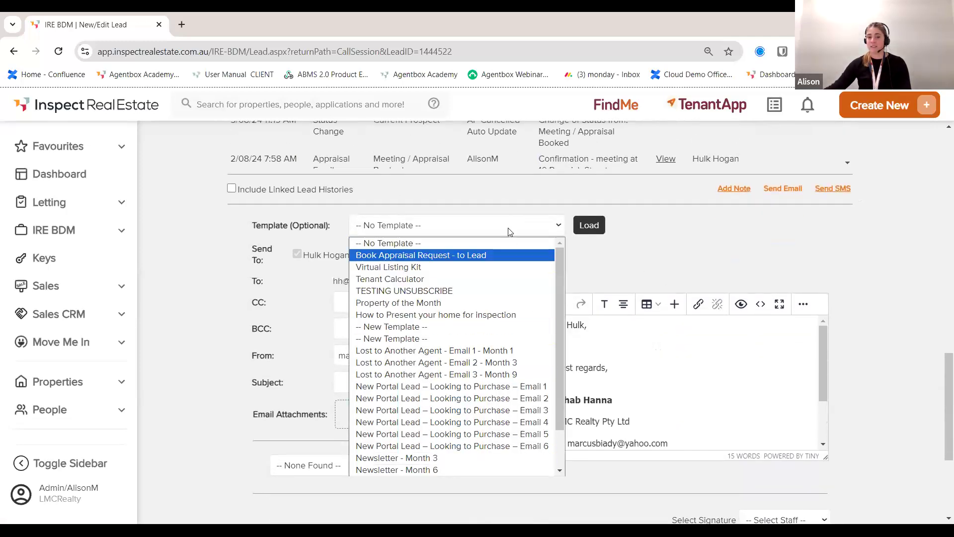
{"action": "left_click", "coordinate": [577, 343]}
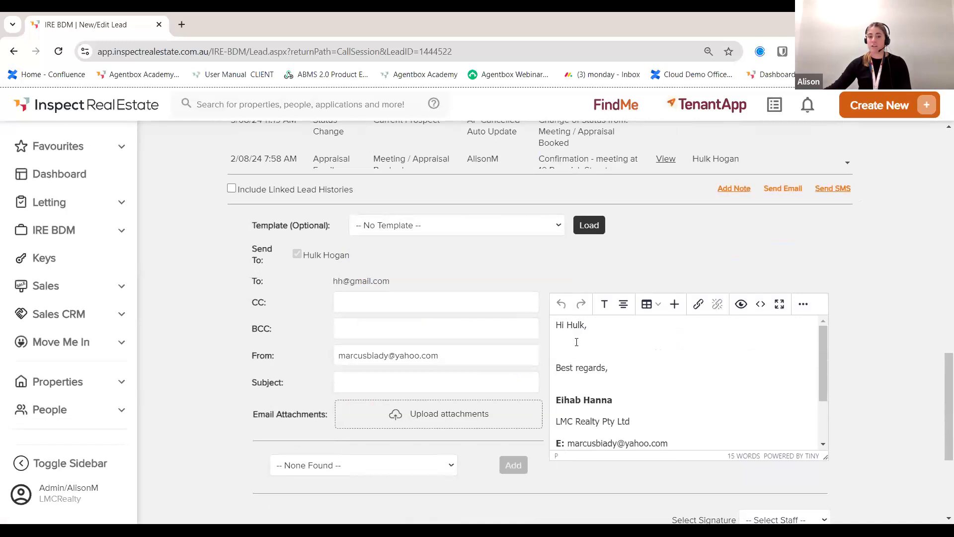
{"action": "type", "text": "Thanks f"}
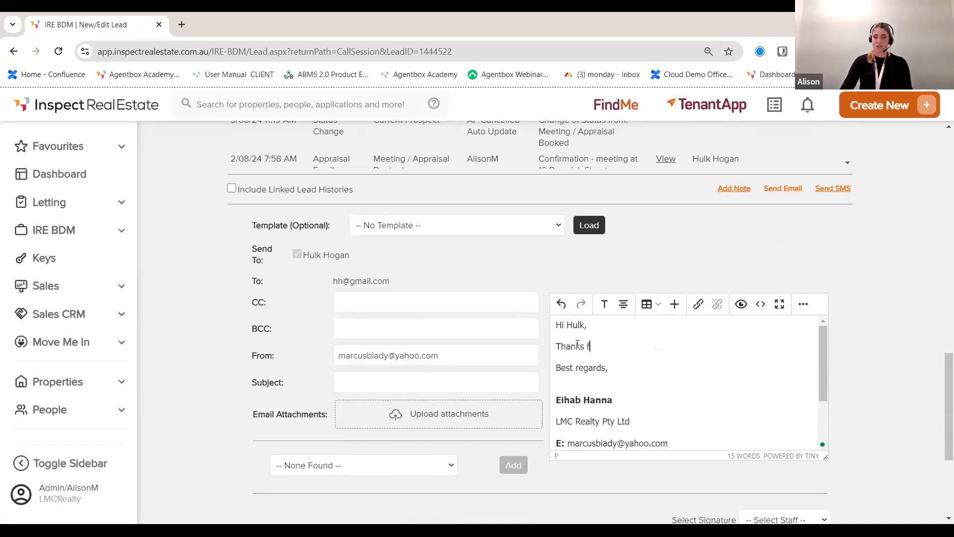
{"action": "type", "text": "or the chat, loo"}
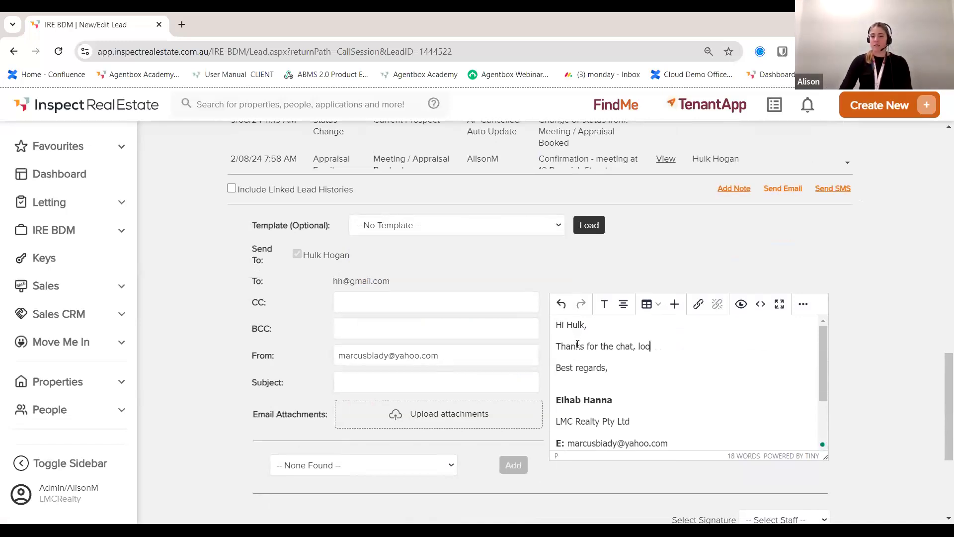
{"action": "type", "text": "king forward to "}
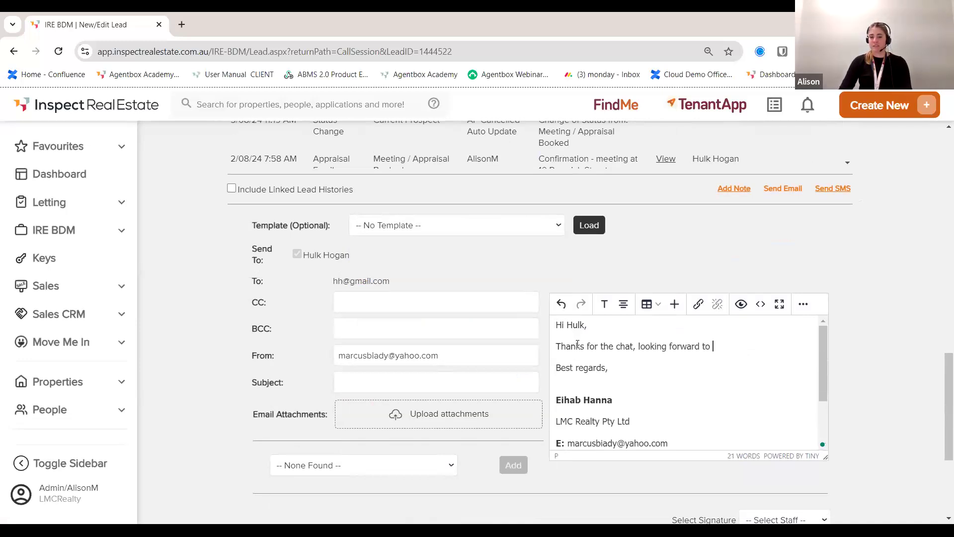
{"action": "type", "text": "coffee this weekend."}
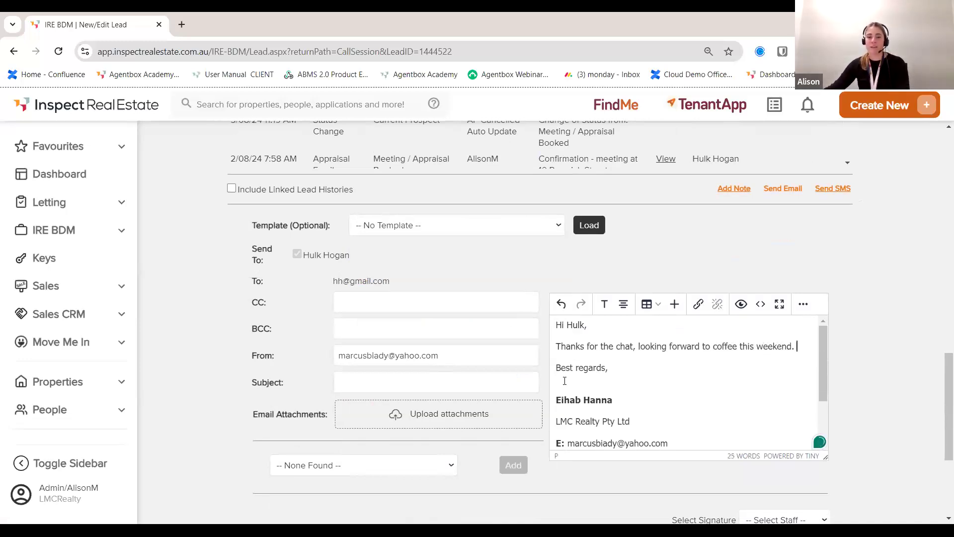
{"action": "scroll", "coordinate": [517, 437], "scroll_direction": "down", "scroll_amount": 4}
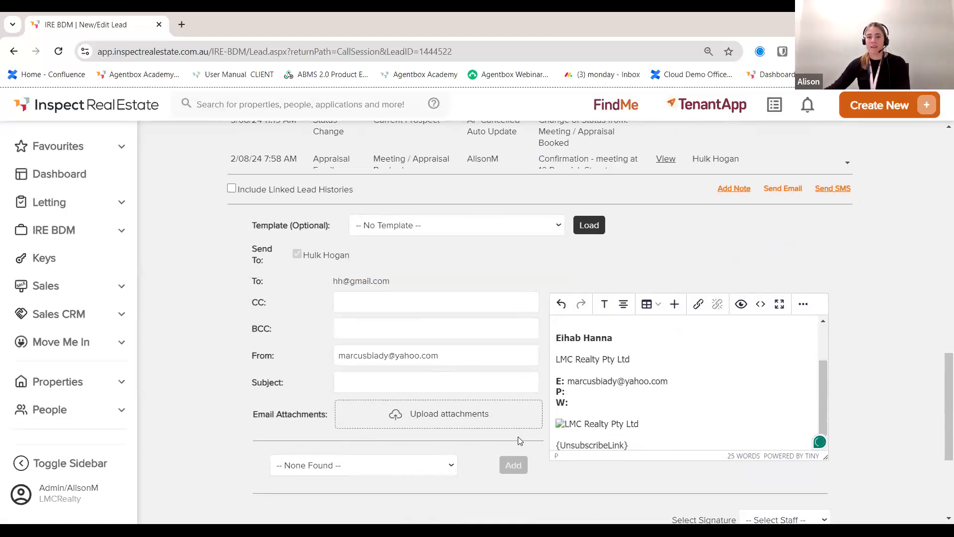
{"action": "left_click", "coordinate": [772, 514]}
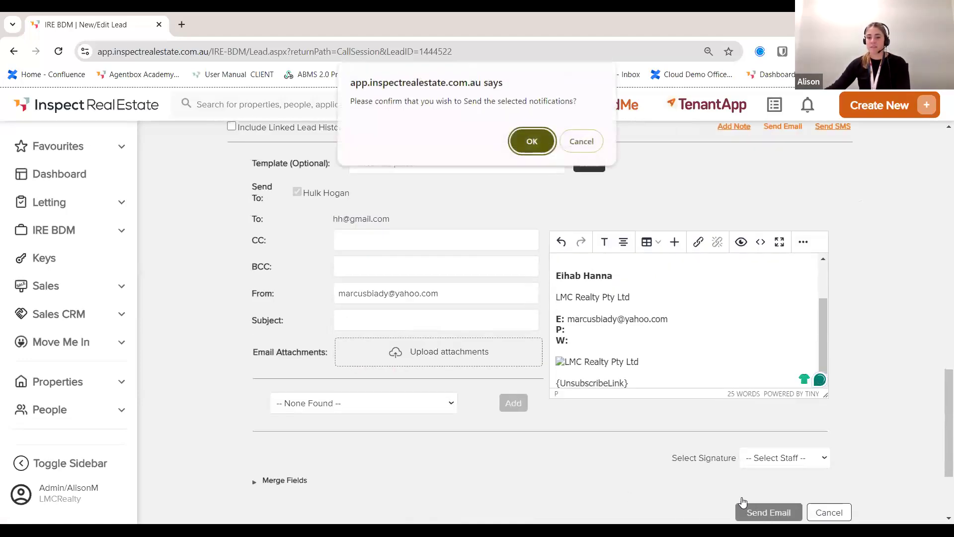
{"action": "left_click", "coordinate": [529, 143]}
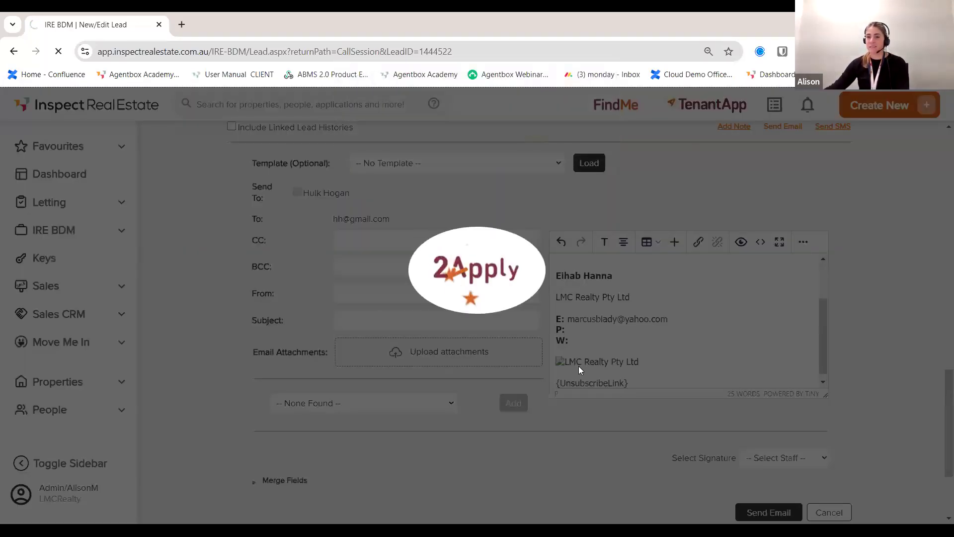
Step: Dismiss the data error, save the call and lead with a 29/08/24 follow-up, then load lead 19
{"action": "left_click", "coordinate": [477, 268]}
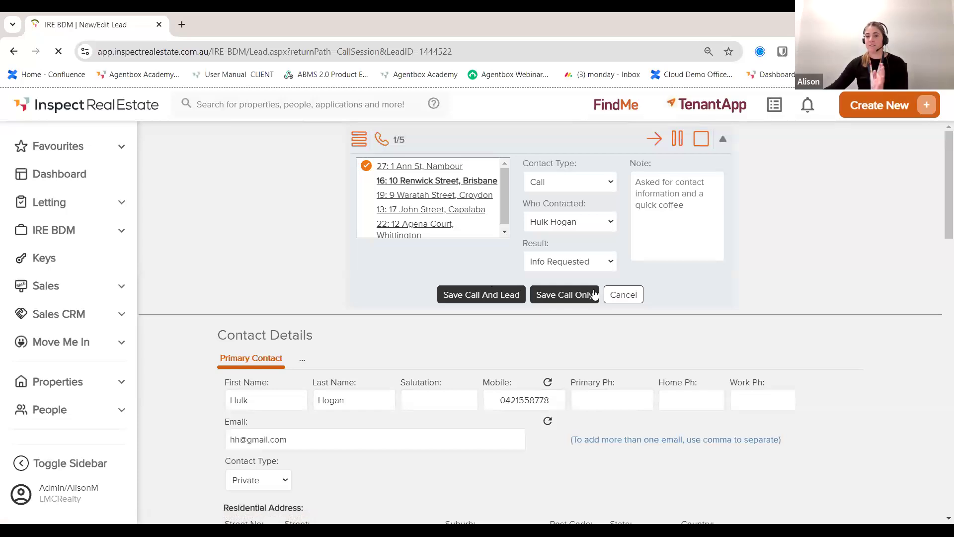
{"action": "left_click", "coordinate": [495, 295]}
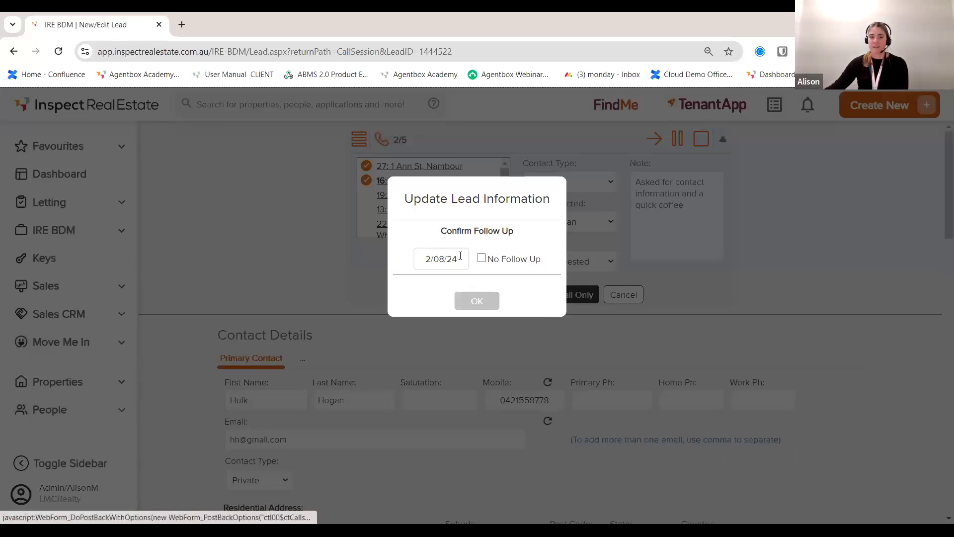
{"action": "left_click", "coordinate": [432, 258]}
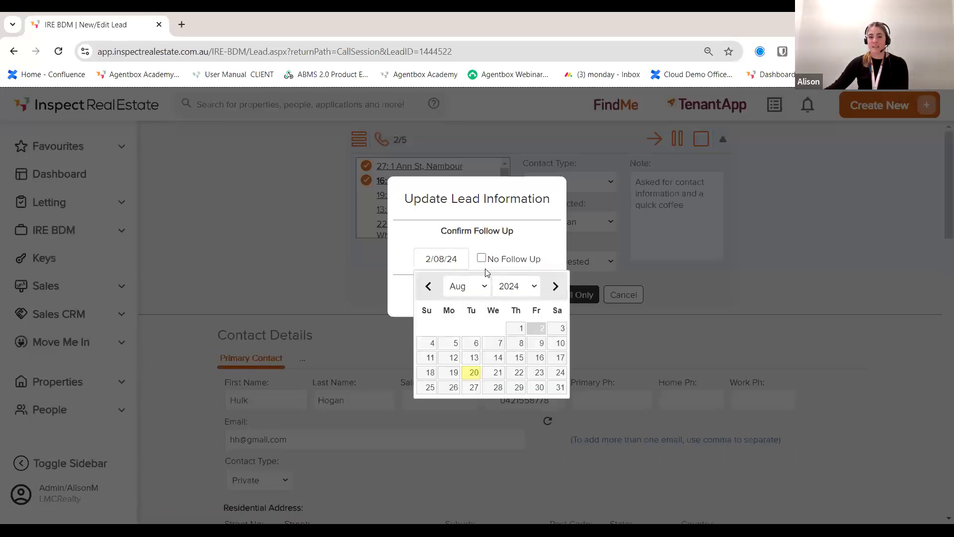
{"action": "left_click", "coordinate": [519, 387]}
{"action": "left_click", "coordinate": [477, 301]}
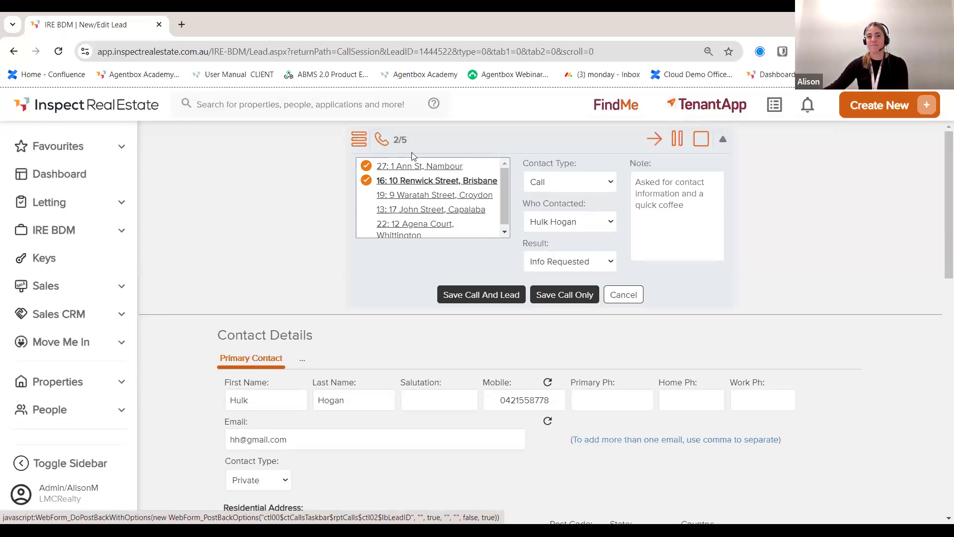
{"action": "left_click", "coordinate": [427, 183]}
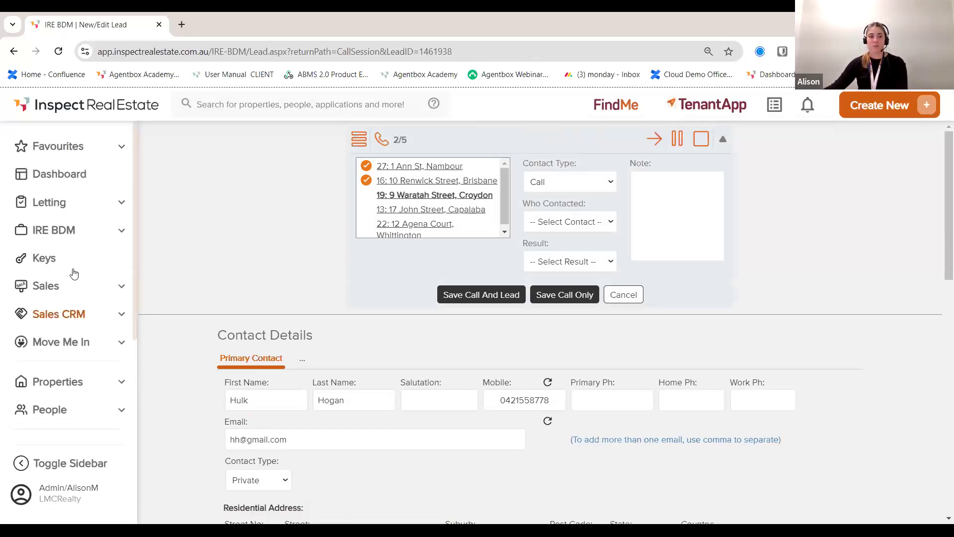
Step: Open the IRE BDM dashboard and list the appraisals awaiting feedback
{"action": "left_click", "coordinate": [78, 232]}
{"action": "mouse_move", "coordinate": [71, 258]}
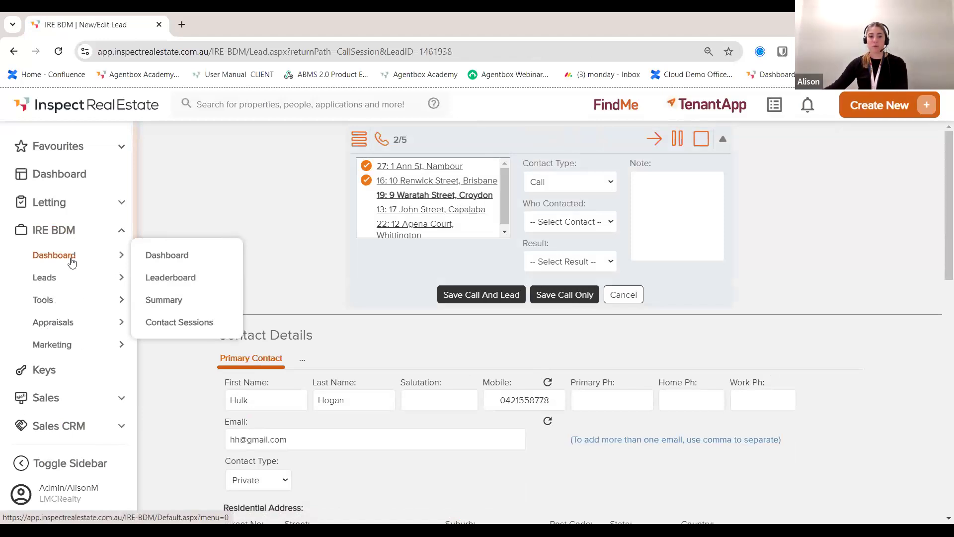
{"action": "mouse_move", "coordinate": [112, 281]}
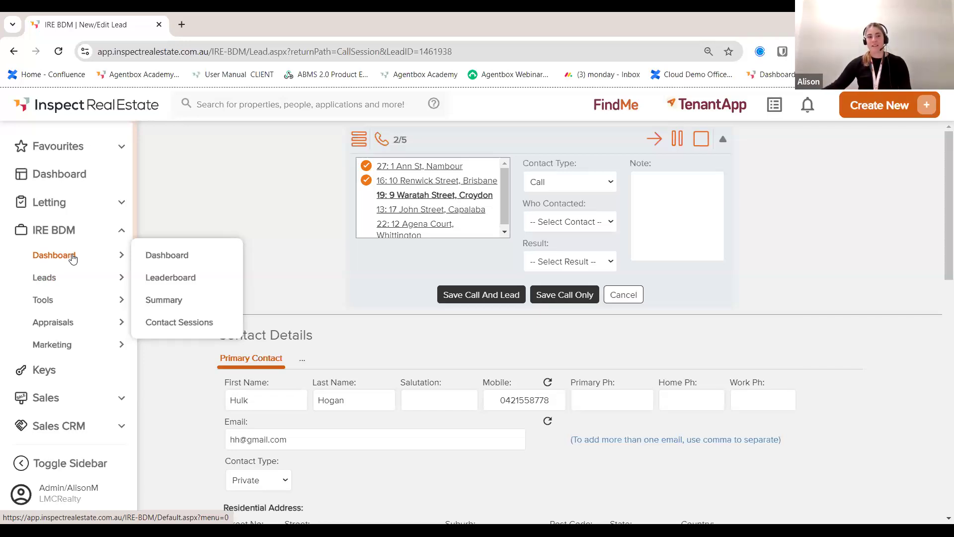
{"action": "left_click", "coordinate": [58, 329]}
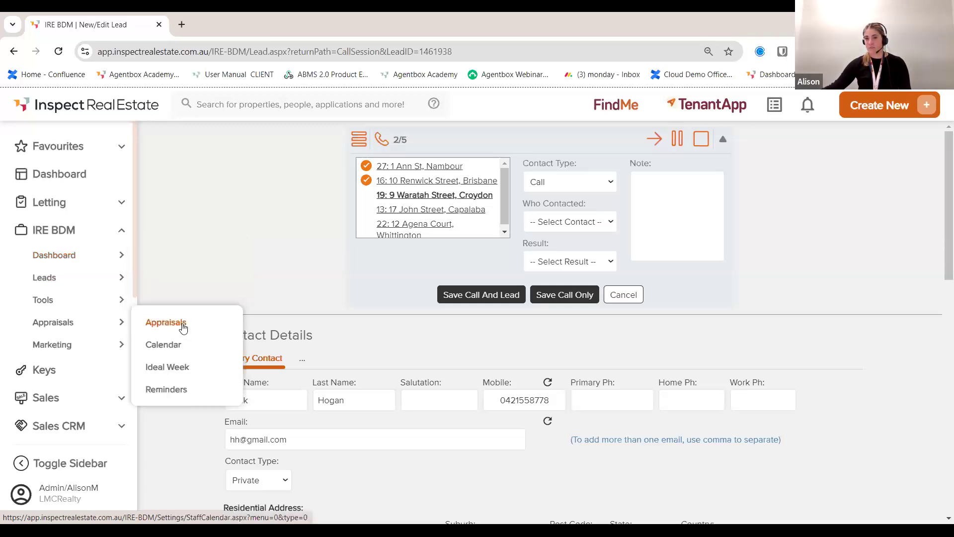
{"action": "left_click", "coordinate": [105, 260]}
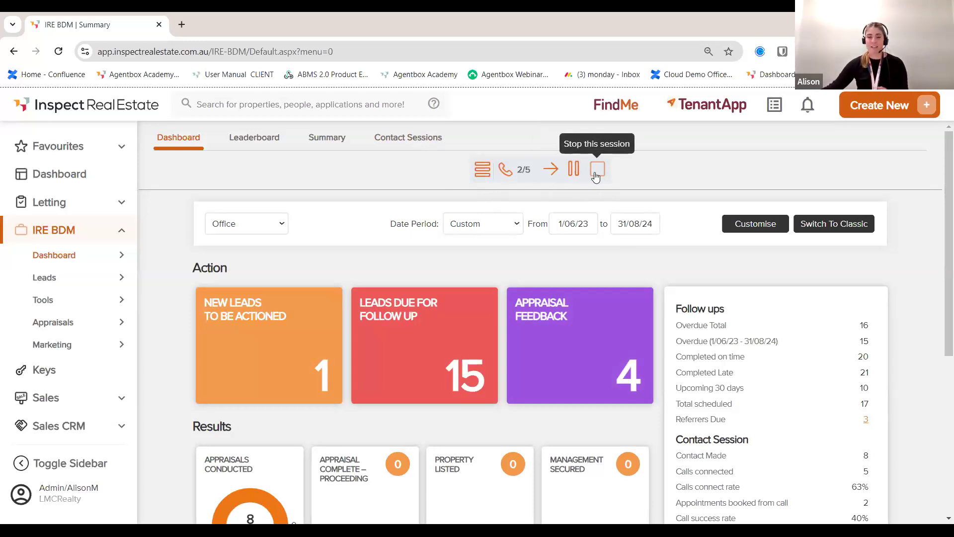
{"action": "left_click", "coordinate": [562, 342]}
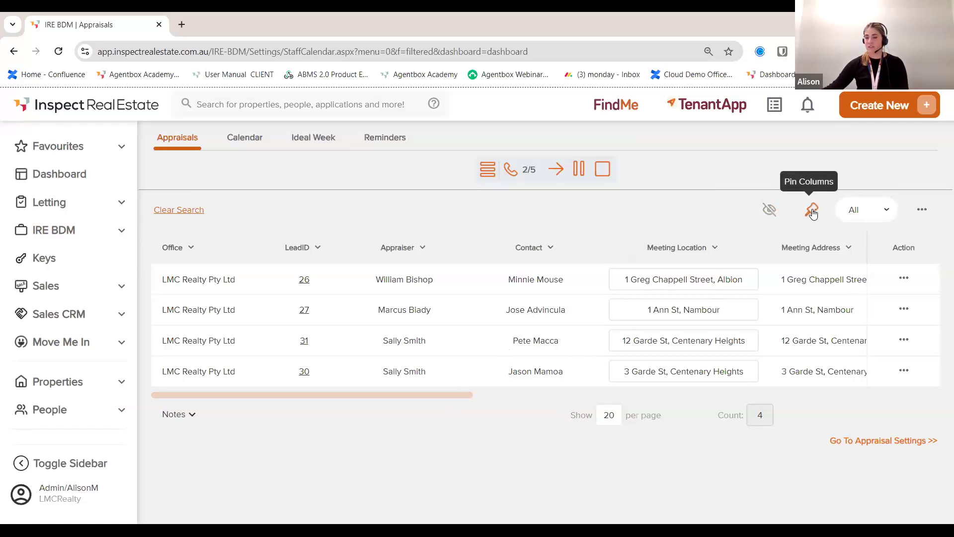
{"action": "left_click", "coordinate": [922, 209]}
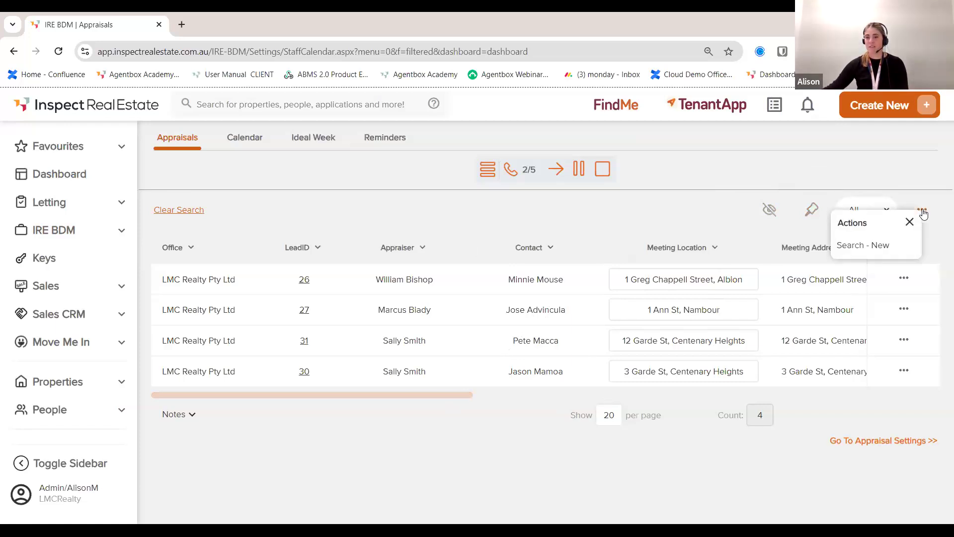
{"action": "left_click", "coordinate": [903, 279]}
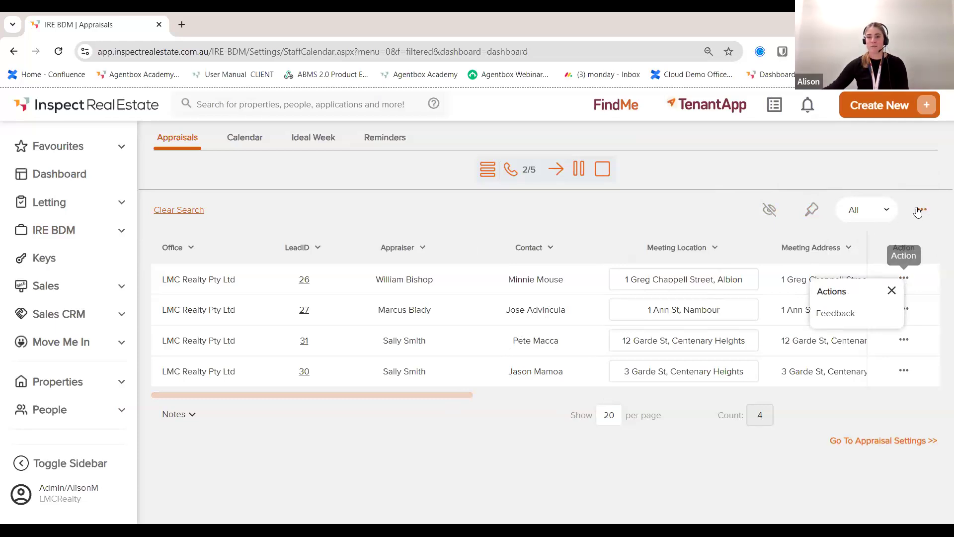
{"action": "left_click", "coordinate": [596, 230]}
{"action": "left_click_drag", "start_coordinate": [431, 392], "coordinate": [920, 406]}
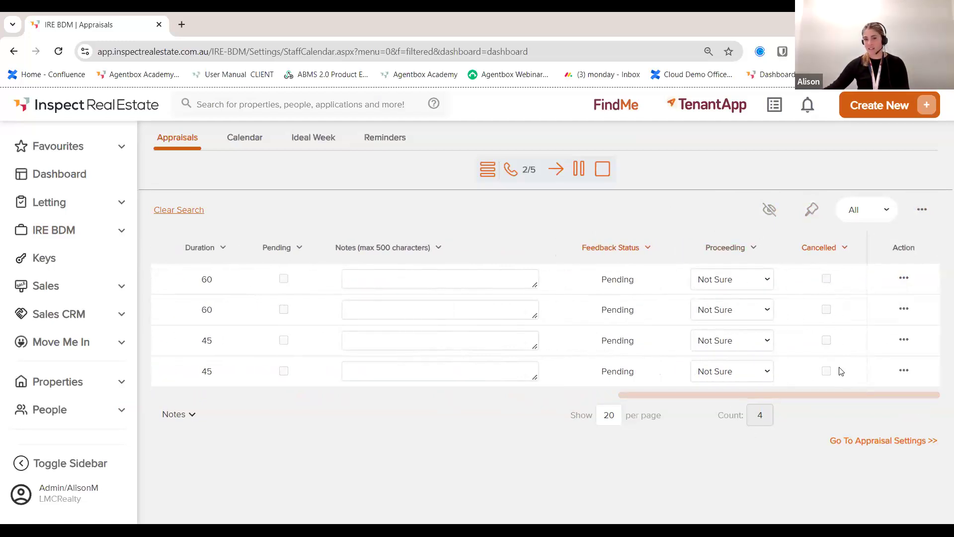
{"action": "mouse_move", "coordinate": [796, 397]}
{"action": "left_mouse_down"}
{"action": "mouse_move", "coordinate": [502, 406]}
{"action": "mouse_move", "coordinate": [783, 400]}
{"action": "left_mouse_up"}
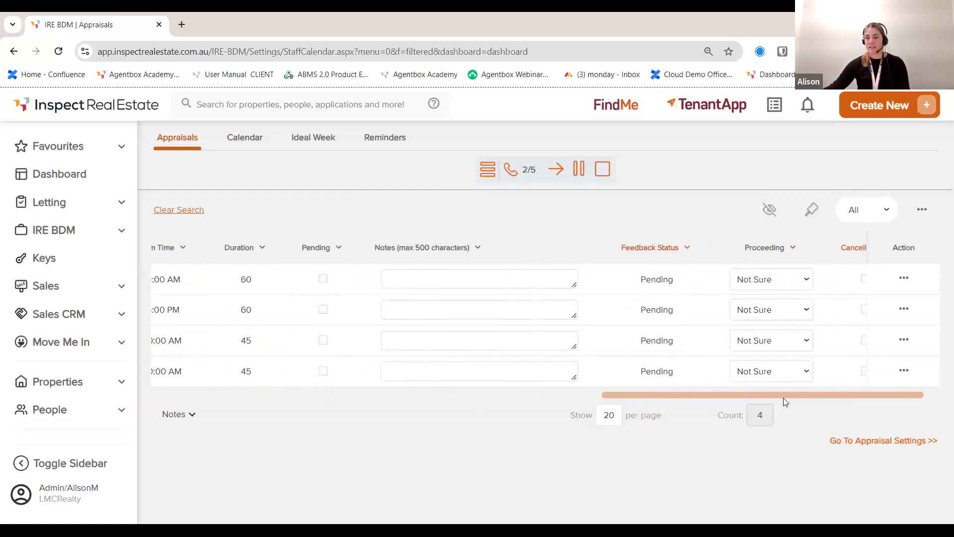
{"action": "left_click", "coordinate": [904, 372]}
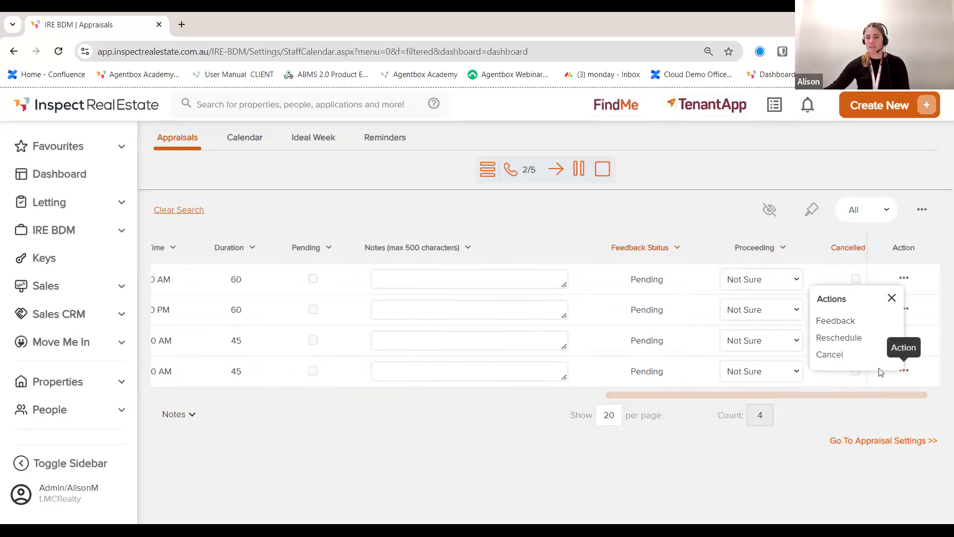
{"action": "left_click", "coordinate": [838, 322]}
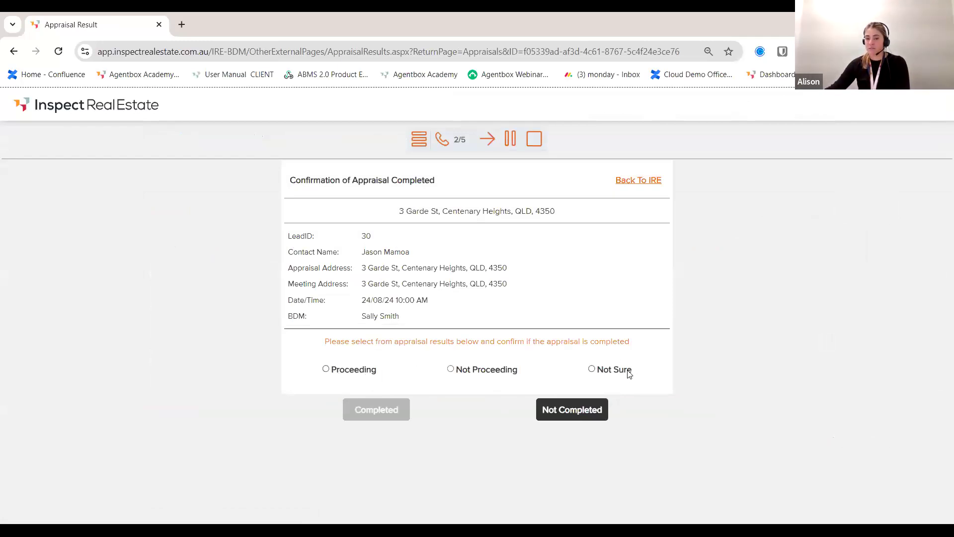
{"action": "left_click", "coordinate": [604, 372]}
Step: Mark the appraisal completed with the next follow-up on 30/08/24
{"action": "left_click", "coordinate": [375, 409]}
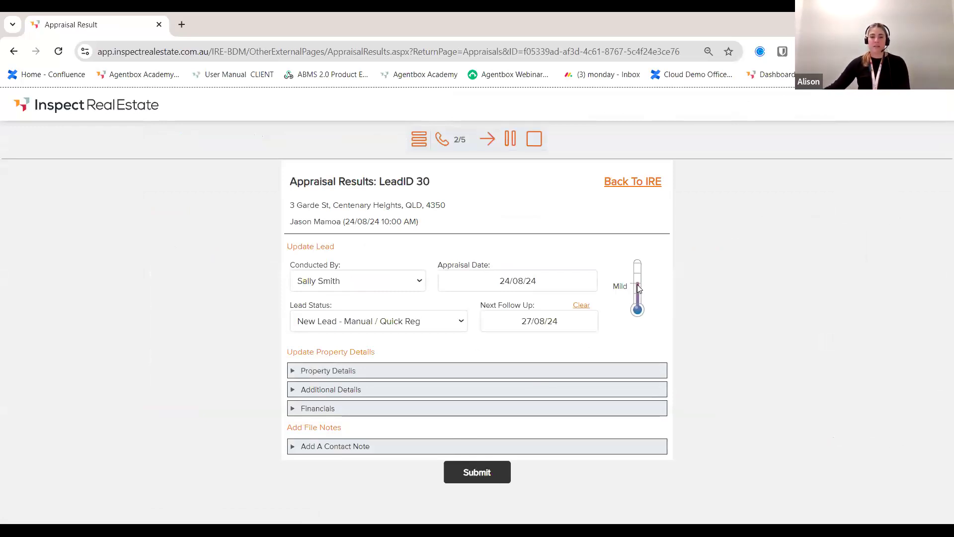
{"action": "left_click", "coordinate": [535, 322]}
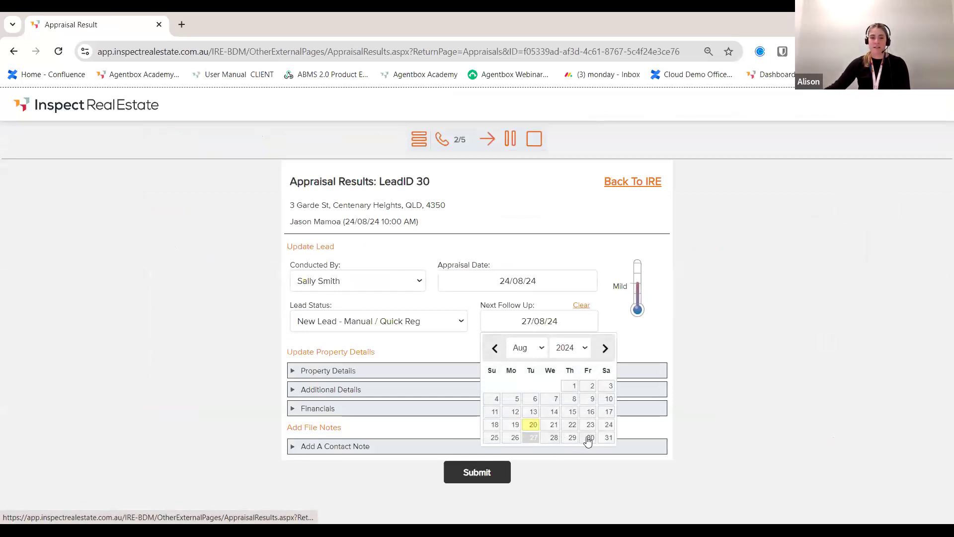
{"action": "left_click", "coordinate": [591, 437]}
Step: Fill in the property details: room count 3, garages 1, property type House
{"action": "left_click", "coordinate": [292, 373]}
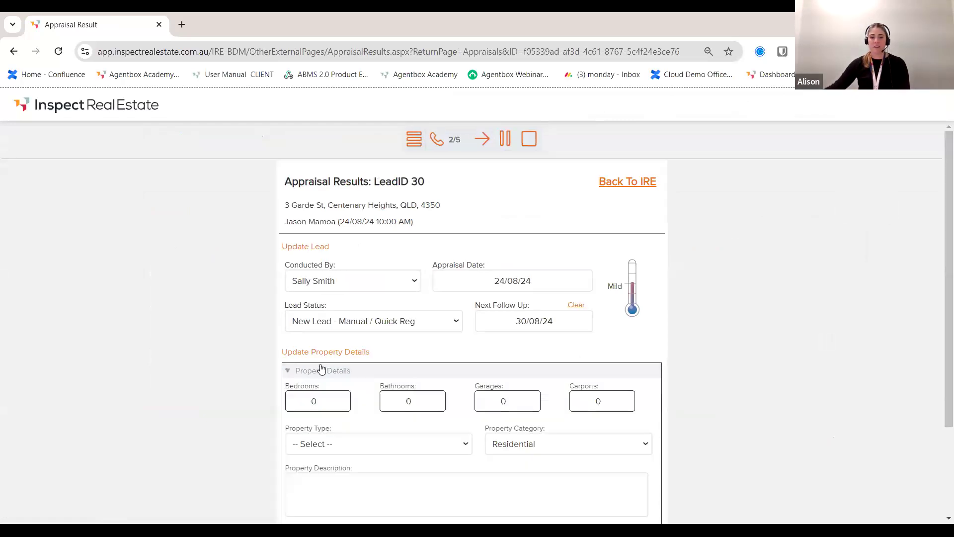
{"action": "scroll", "coordinate": [320, 368], "scroll_direction": "down", "scroll_amount": 1}
{"action": "type", "text": "3"}
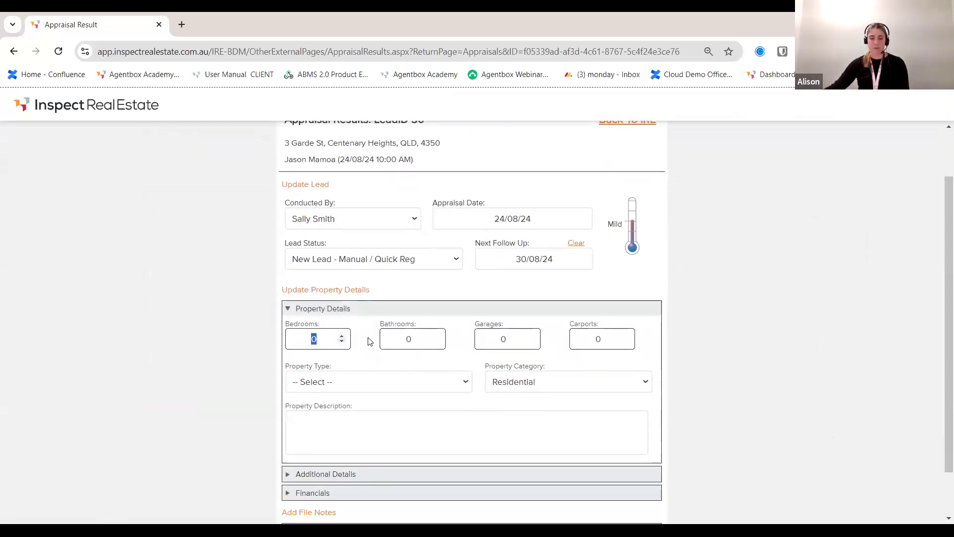
{"action": "key", "text": "Tab"}
{"action": "double_click", "coordinate": [475, 340]}
{"action": "type", "text": "1"}
{"action": "scroll", "coordinate": [427, 321], "scroll_direction": "down", "scroll_amount": 1}
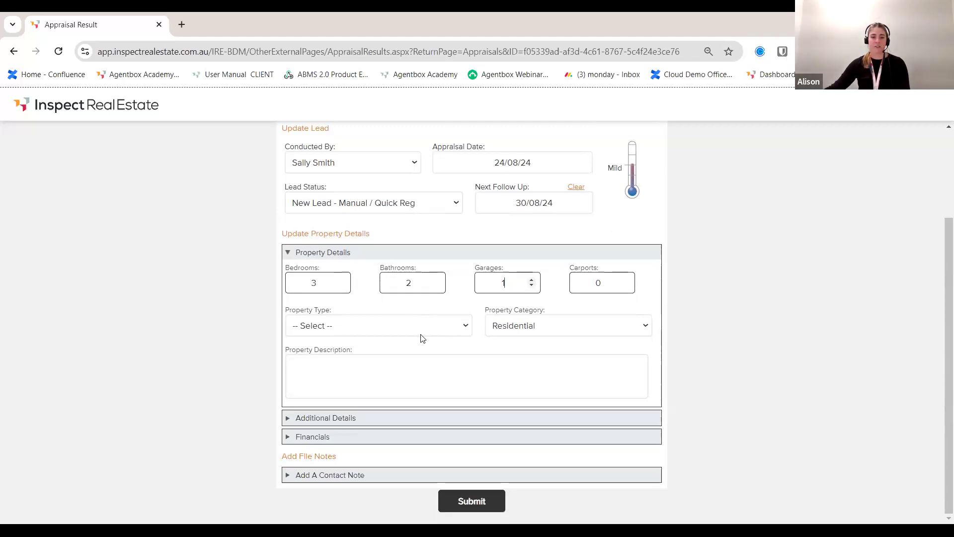
{"action": "left_click", "coordinate": [422, 336]}
{"action": "key", "text": "Return"}
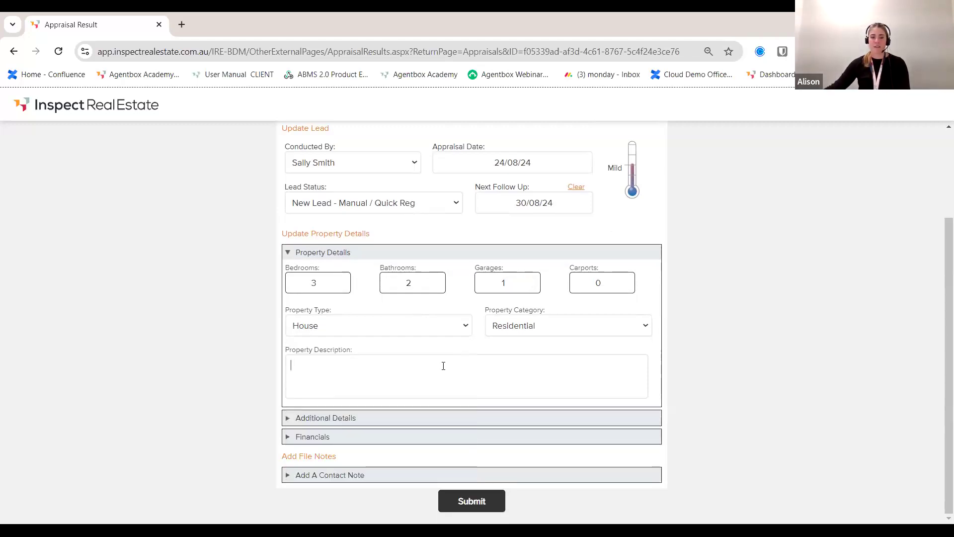
Step: Describe the property as 'Not bad little place, might have some mould issues'
{"action": "type", "text": "nOT "}
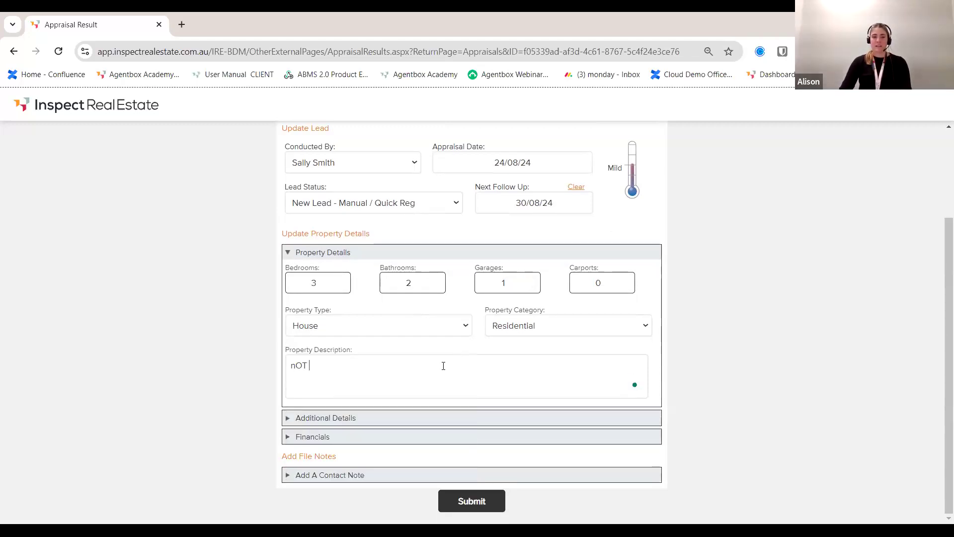
{"action": "type", "text": "Not bad litt"}
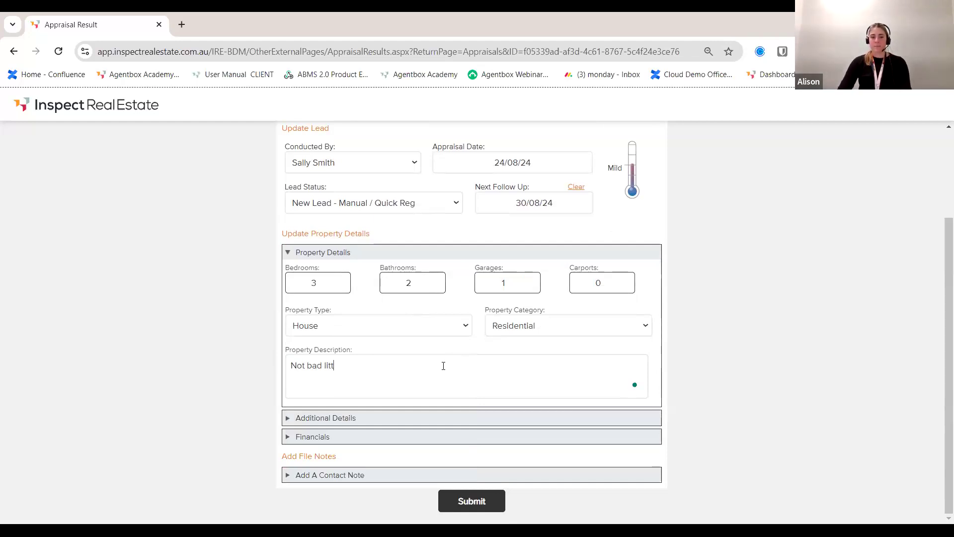
{"action": "type", "text": "le place, might ha"}
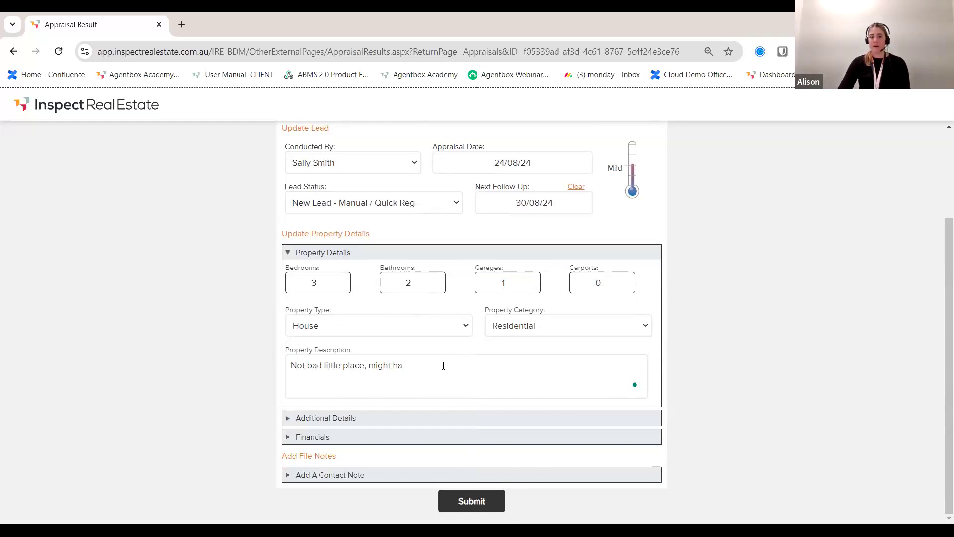
{"action": "type", "text": "ve some mould issues"}
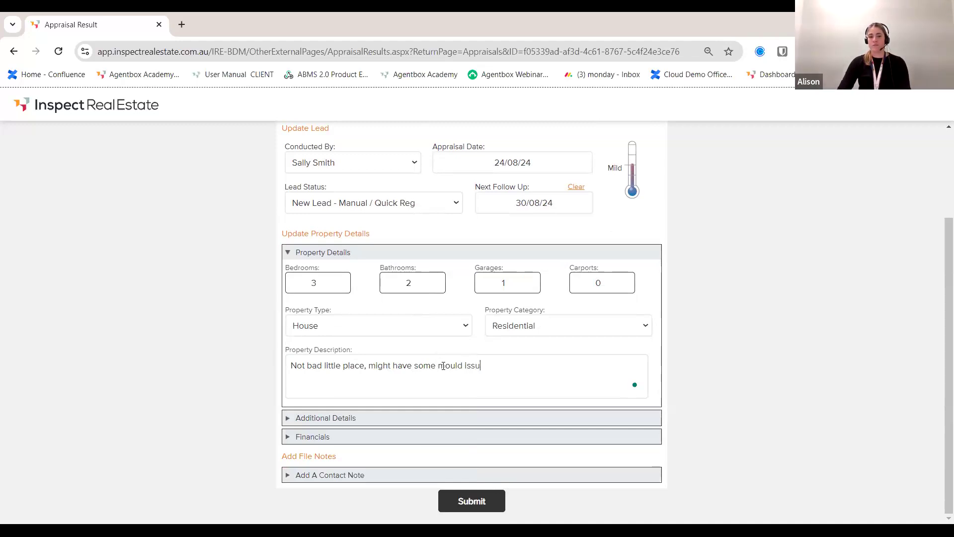
{"action": "left_click", "coordinate": [305, 418]}
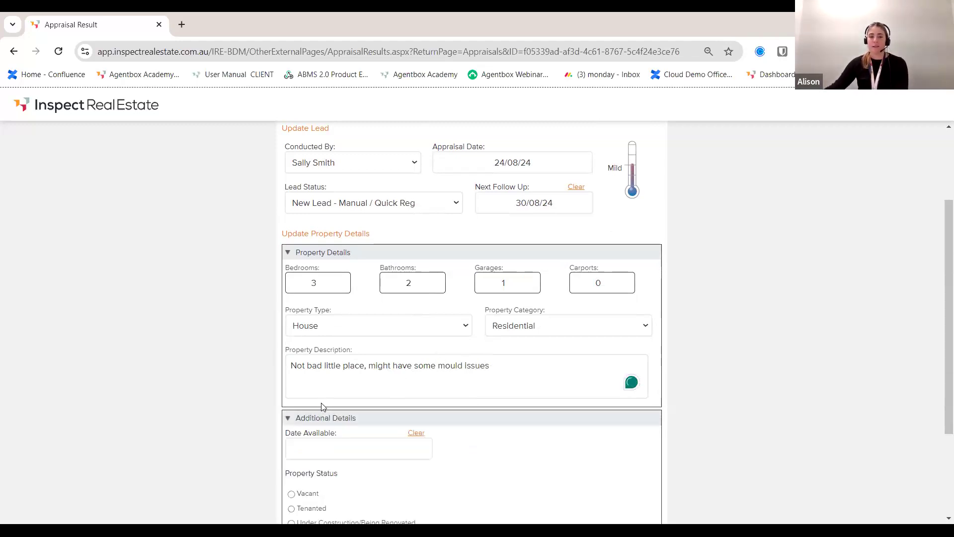
{"action": "scroll", "coordinate": [320, 412], "scroll_direction": "down", "scroll_amount": 1}
{"action": "scroll", "coordinate": [328, 421], "scroll_direction": "down", "scroll_amount": 1}
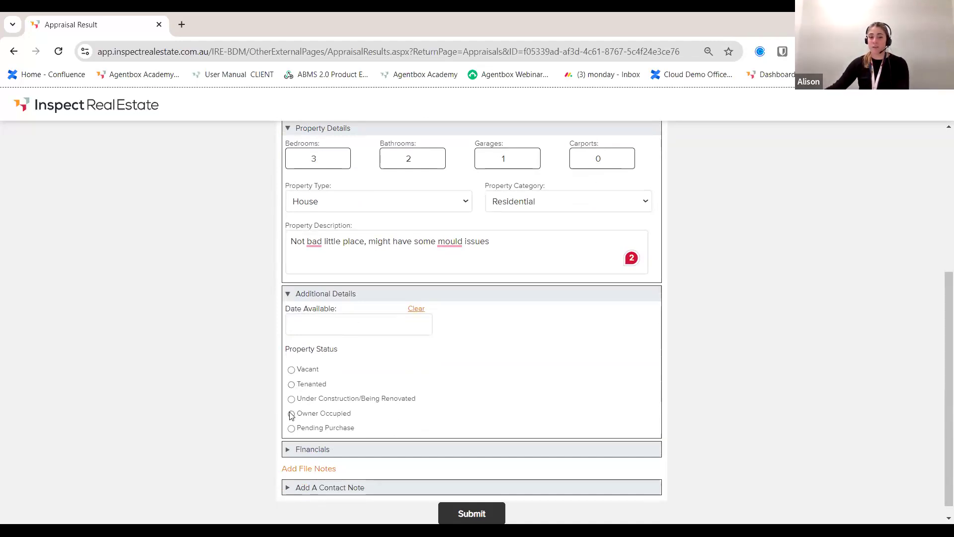
Step: Set Date Available to 5 September 2024 in Additional Details
{"action": "left_click", "coordinate": [349, 329]}
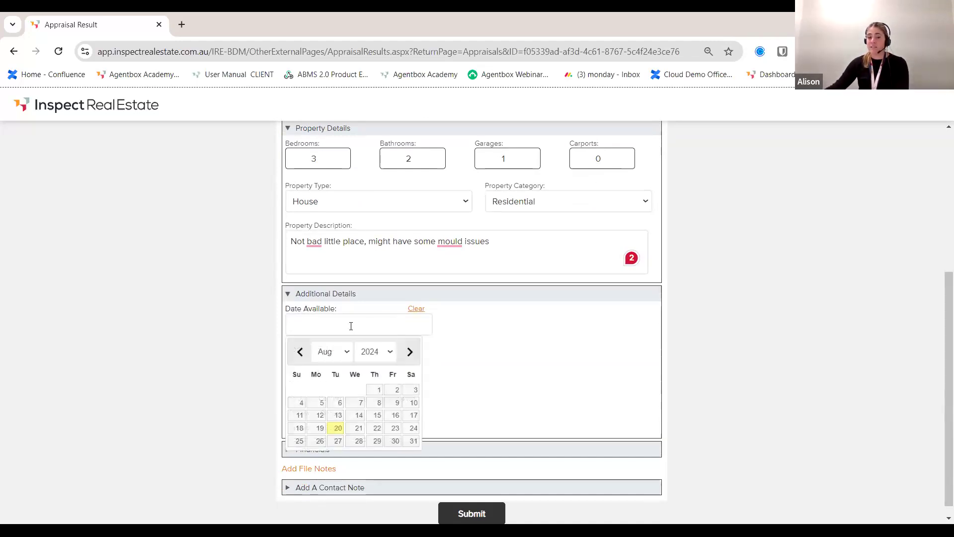
{"action": "left_click", "coordinate": [410, 351]}
{"action": "left_click", "coordinate": [377, 390]}
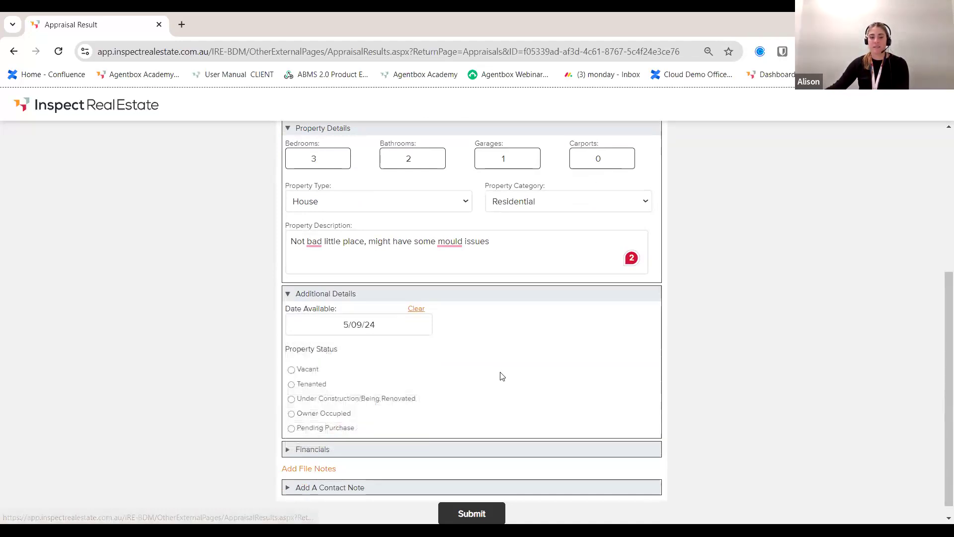
{"action": "left_click", "coordinate": [314, 450]}
Step: Fill in the ideal offered fees, set the contact note's lead status, and submit lead 30's feedback
{"action": "scroll", "coordinate": [454, 450], "scroll_direction": "down", "scroll_amount": 4}
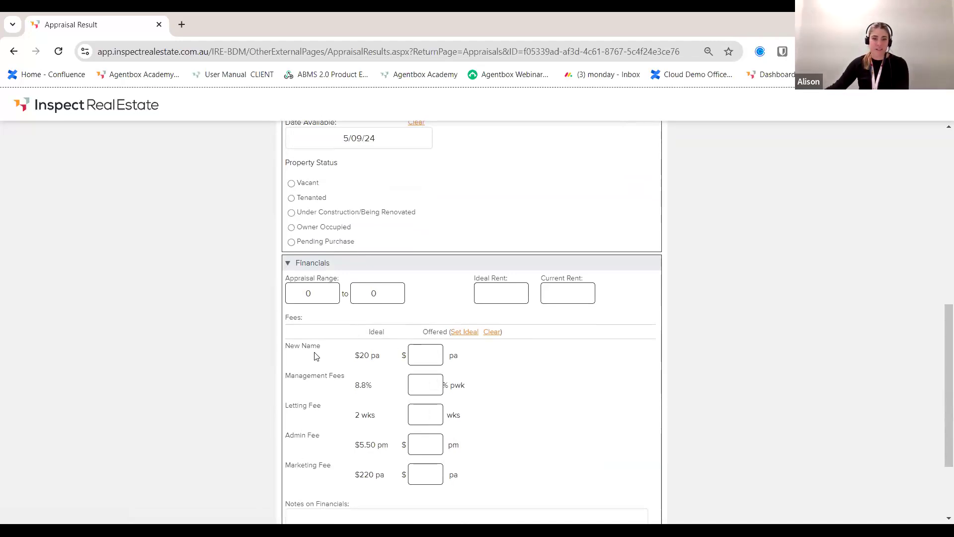
{"action": "left_click", "coordinate": [465, 331]}
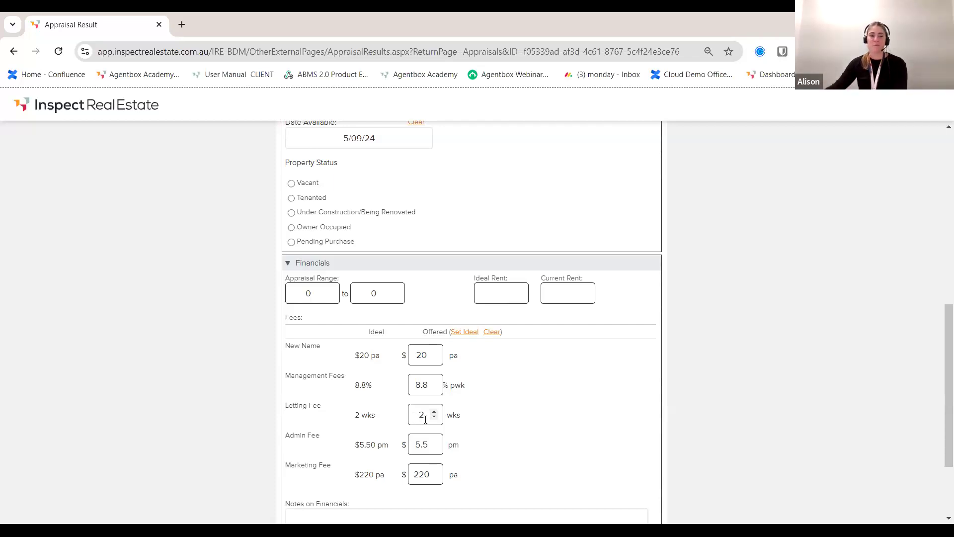
{"action": "scroll", "coordinate": [426, 419], "scroll_direction": "down", "scroll_amount": 3}
{"action": "left_click", "coordinate": [342, 476]}
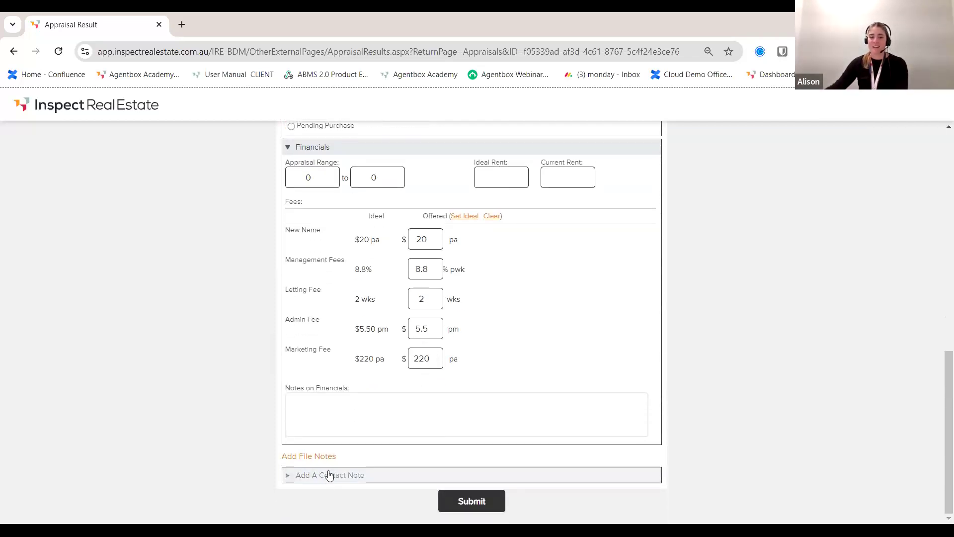
{"action": "scroll", "coordinate": [387, 460], "scroll_direction": "down", "scroll_amount": 3}
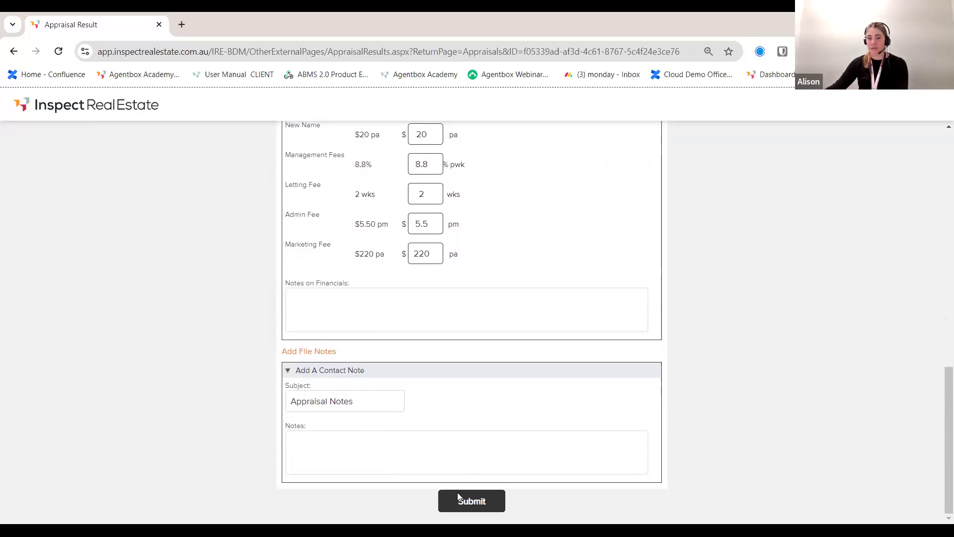
{"action": "scroll", "coordinate": [379, 437], "scroll_direction": "up", "scroll_amount": 12}
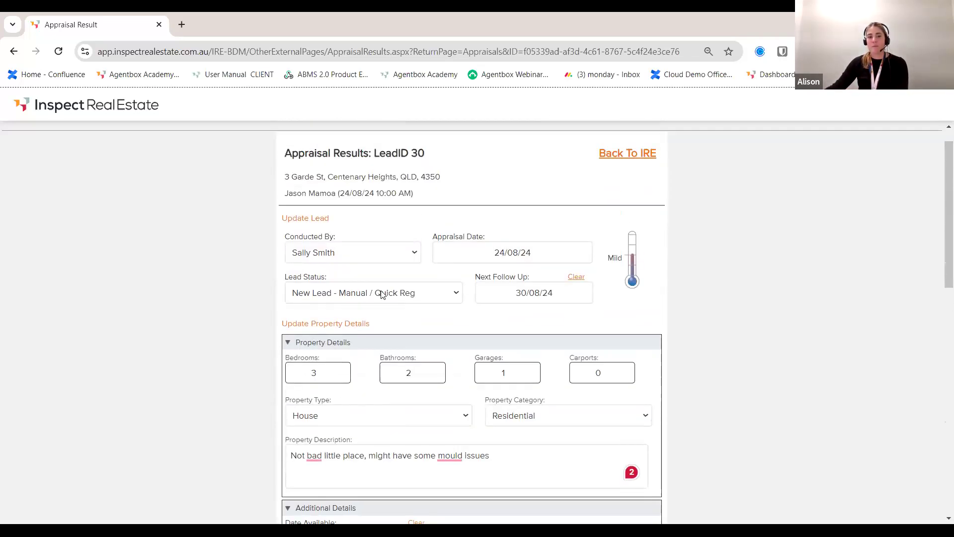
{"action": "left_click", "coordinate": [365, 298]}
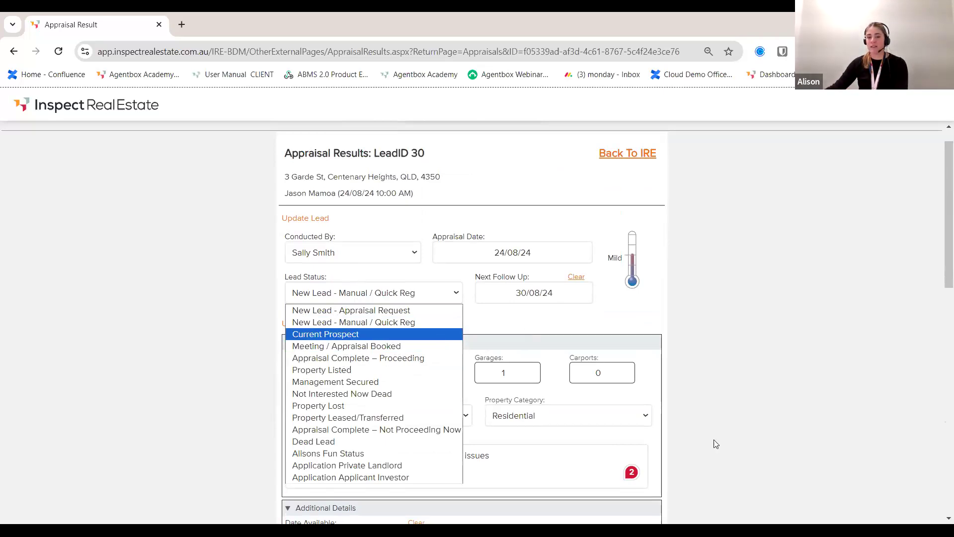
{"action": "scroll", "coordinate": [716, 444], "scroll_direction": "down", "scroll_amount": 10}
{"action": "left_click", "coordinate": [484, 502]}
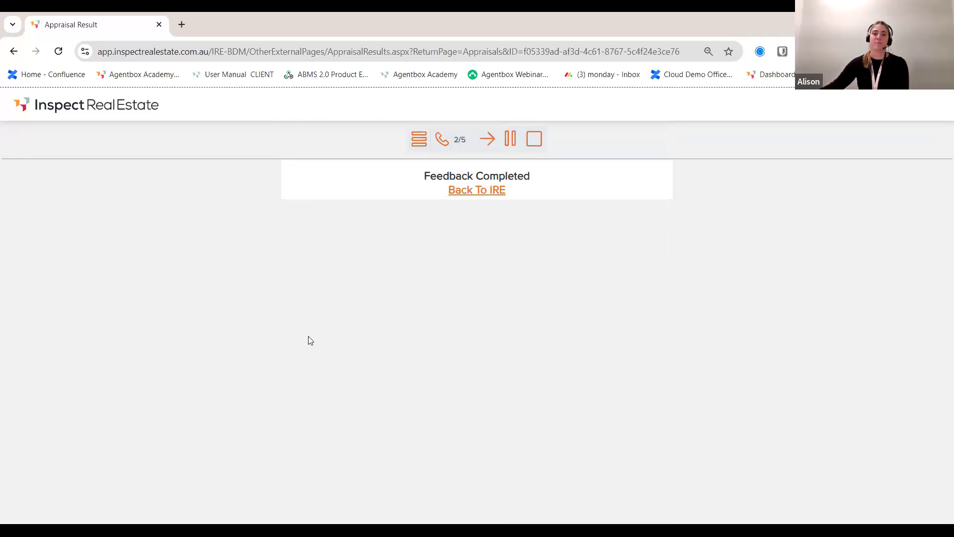
{"action": "left_click", "coordinate": [478, 190]}
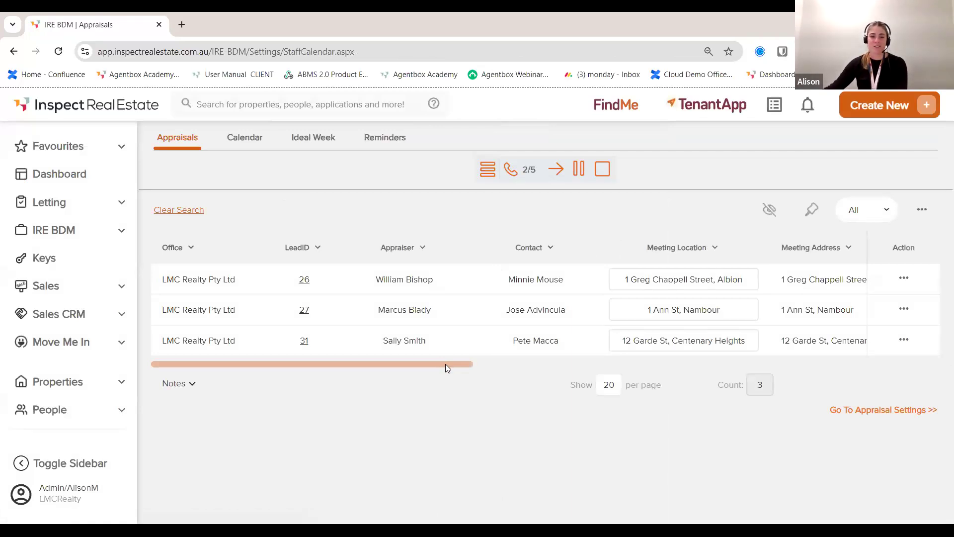
{"action": "left_click_drag", "start_coordinate": [452, 364], "coordinate": [915, 343]}
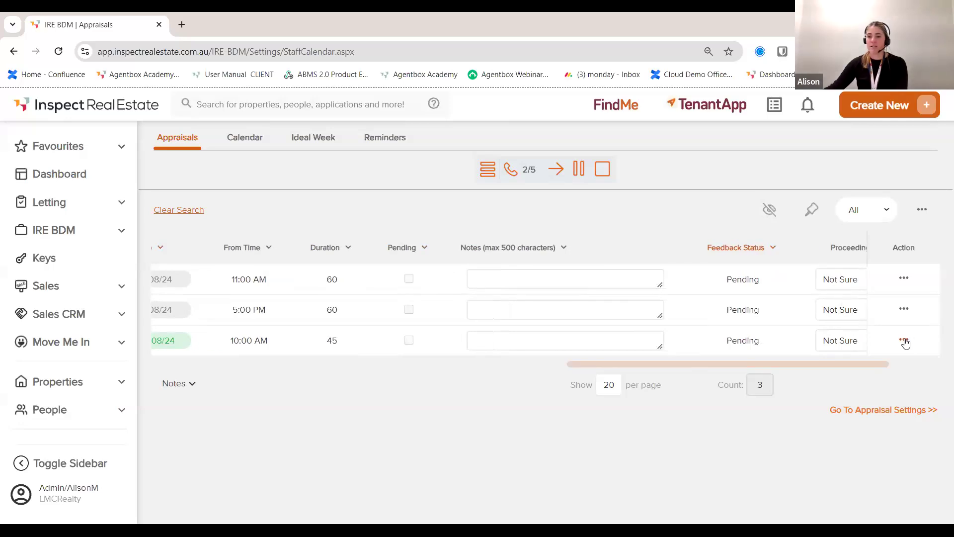
{"action": "left_click", "coordinate": [905, 341]}
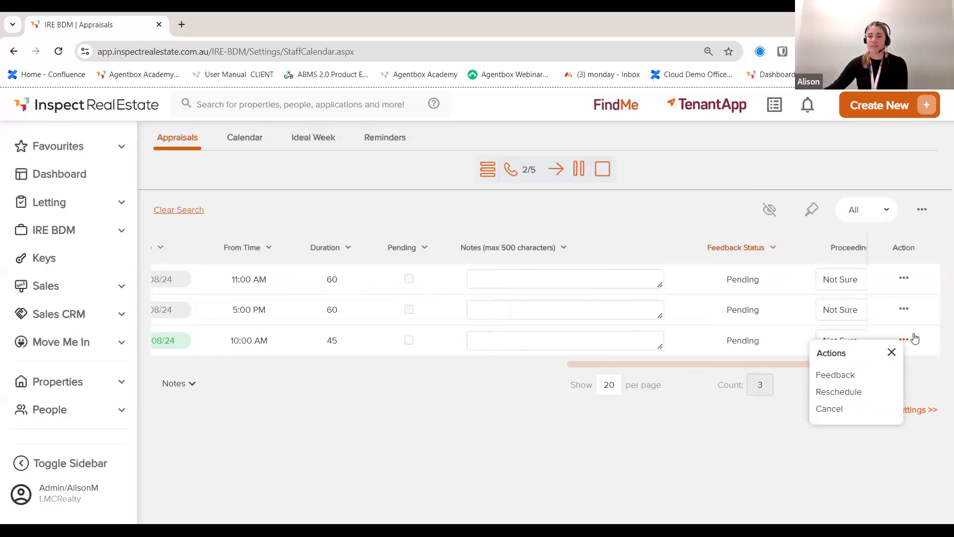
{"action": "left_click", "coordinate": [836, 375]}
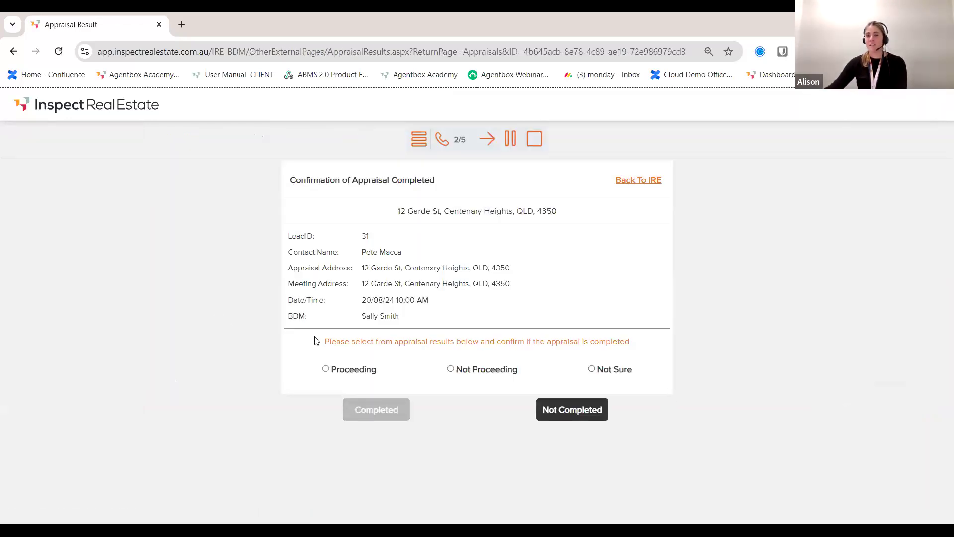
{"action": "left_click", "coordinate": [326, 369]}
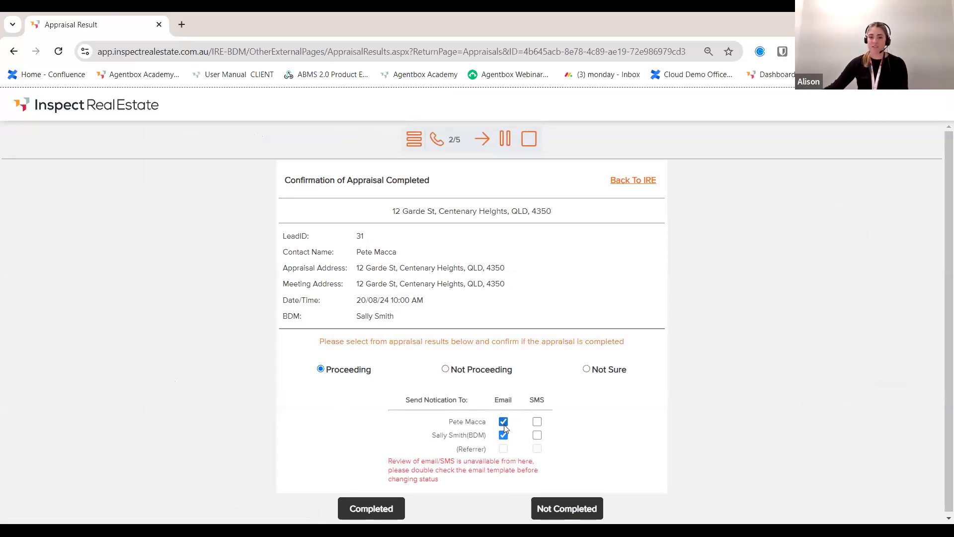
{"action": "left_click", "coordinate": [373, 509]}
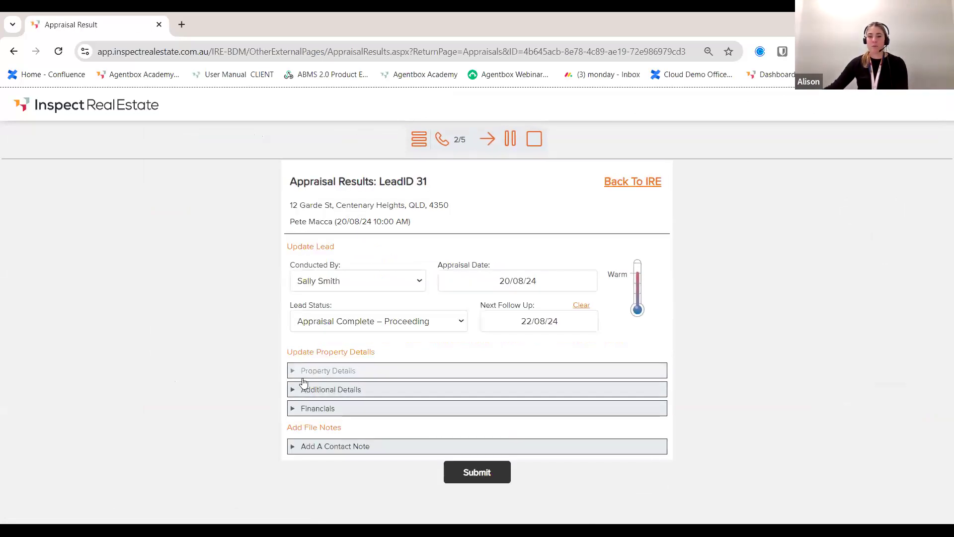
Step: Set lead 31's property to 4 bedrooms, 3 bathrooms, 1 garage, type House
{"action": "left_click", "coordinate": [299, 370]}
{"action": "scroll", "coordinate": [320, 354], "scroll_direction": "down", "scroll_amount": 1}
{"action": "left_click", "coordinate": [293, 342]}
{"action": "type", "text": "4"}
{"action": "key", "text": "Tab"}
{"action": "type", "text": "3"}
{"action": "key", "text": "Tab"}
{"action": "type", "text": "1"}
{"action": "scroll", "coordinate": [496, 343], "scroll_direction": "down", "scroll_amount": 1}
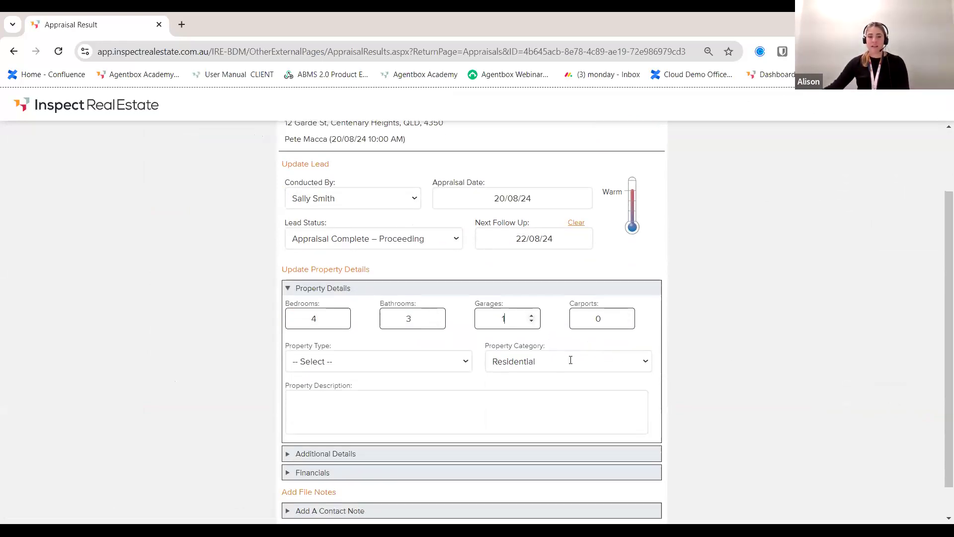
{"action": "left_click", "coordinate": [417, 331]}
{"action": "left_click", "coordinate": [383, 356]}
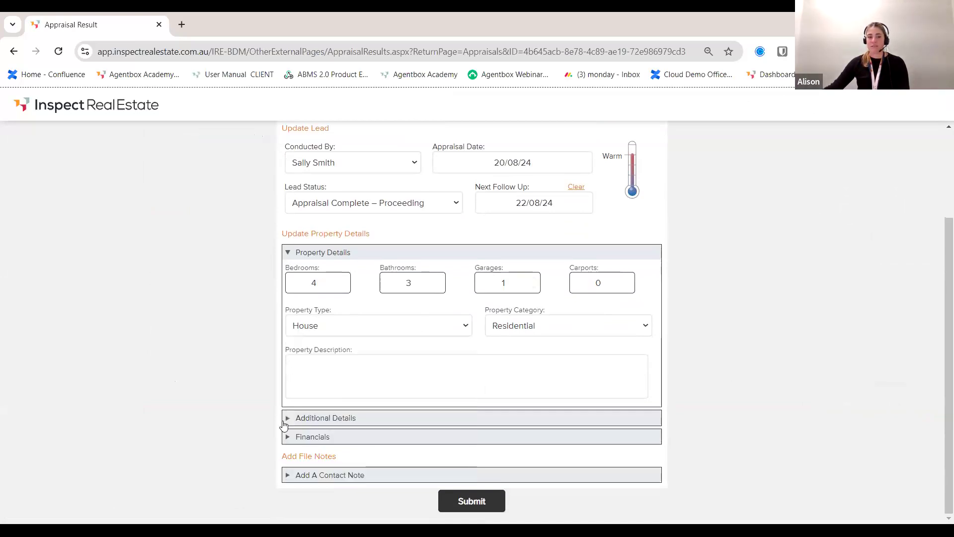
Step: Mark the property as tenanted with a lease end date of 24/10/24
{"action": "left_click", "coordinate": [298, 418]}
{"action": "scroll", "coordinate": [345, 394], "scroll_direction": "down", "scroll_amount": 1}
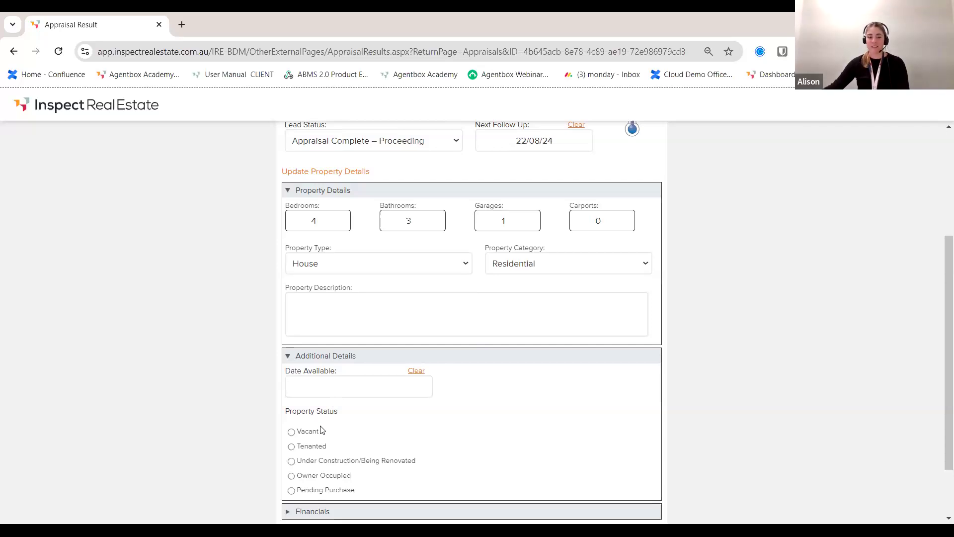
{"action": "left_click", "coordinate": [300, 446]}
{"action": "scroll", "coordinate": [420, 399], "scroll_direction": "down", "scroll_amount": 1}
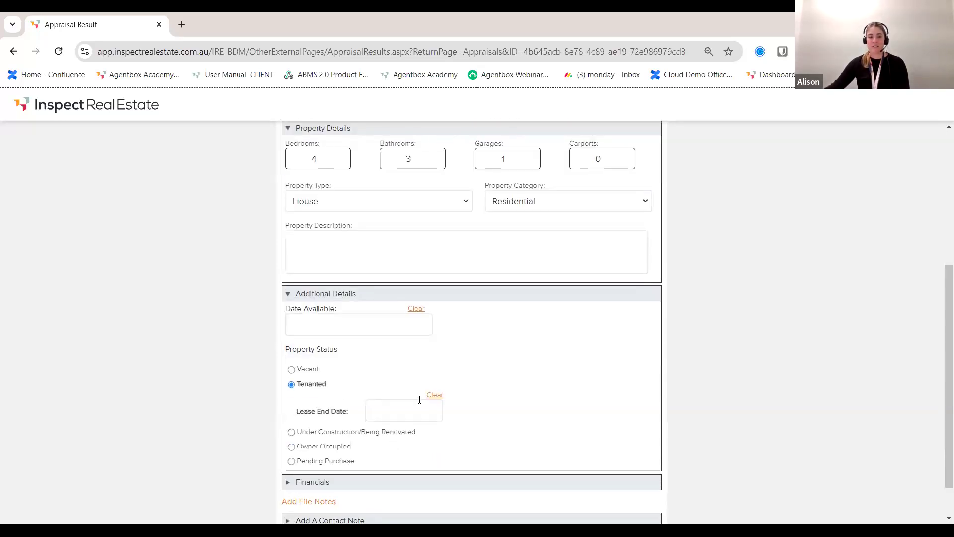
{"action": "left_click", "coordinate": [420, 401]}
{"action": "left_click", "coordinate": [490, 300]}
{"action": "left_click", "coordinate": [490, 300]}
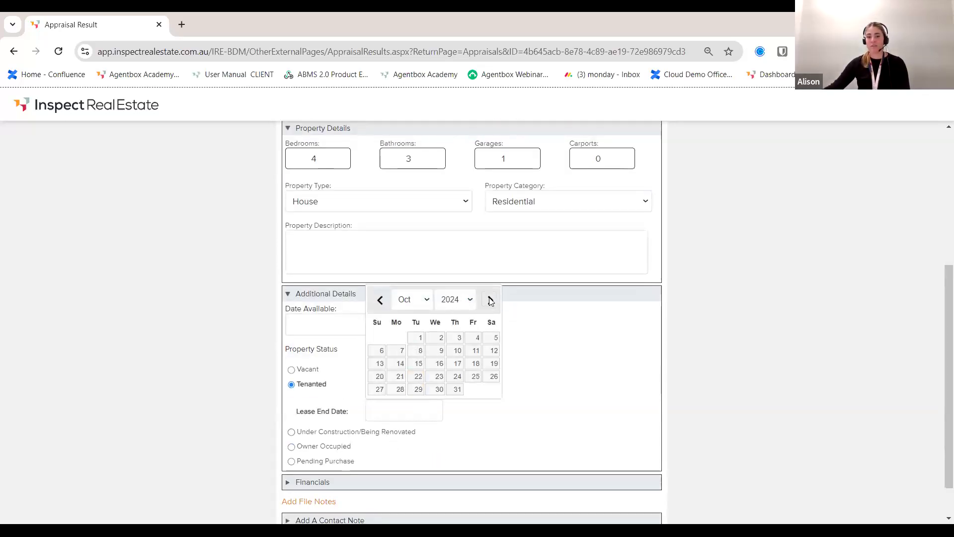
{"action": "left_click", "coordinate": [457, 376]}
{"action": "scroll", "coordinate": [556, 396], "scroll_direction": "down", "scroll_amount": 1}
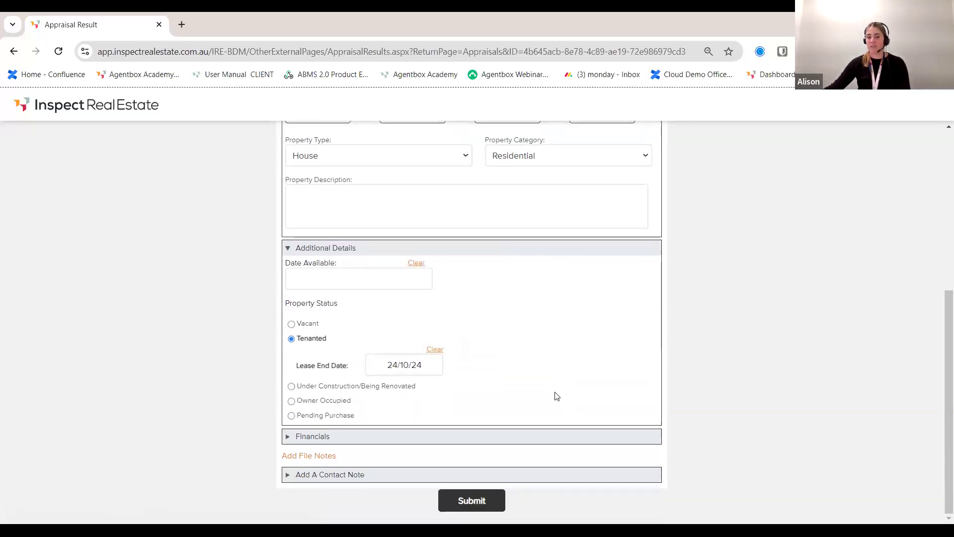
Step: Set the appraisal range to 300–400, apply ideal fees, and change management fees to 5.5
{"action": "left_click", "coordinate": [288, 436]}
{"action": "scroll", "coordinate": [443, 412], "scroll_direction": "down", "scroll_amount": 2}
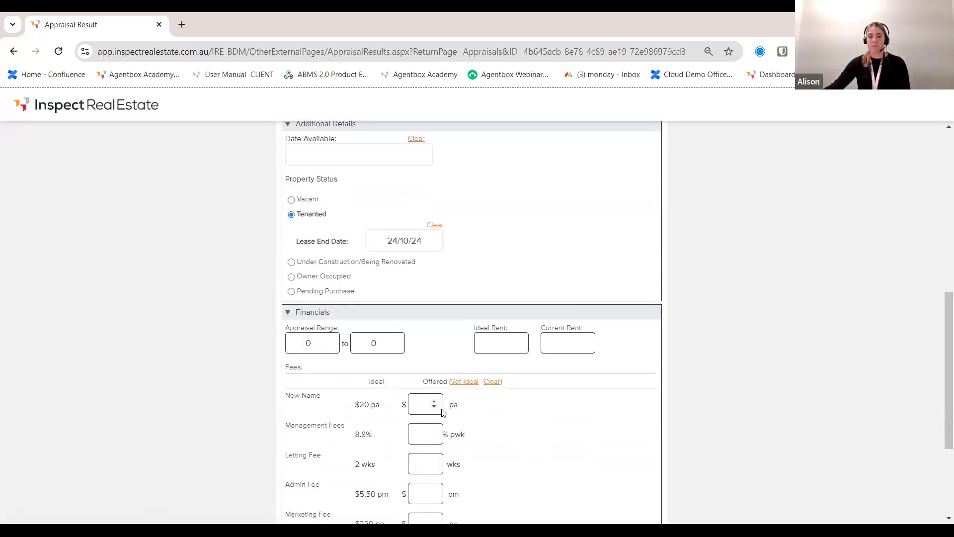
{"action": "scroll", "coordinate": [442, 413], "scroll_direction": "down", "scroll_amount": 2}
{"action": "double_click", "coordinate": [309, 219]}
{"action": "type", "text": "300"}
{"action": "double_click", "coordinate": [366, 227]}
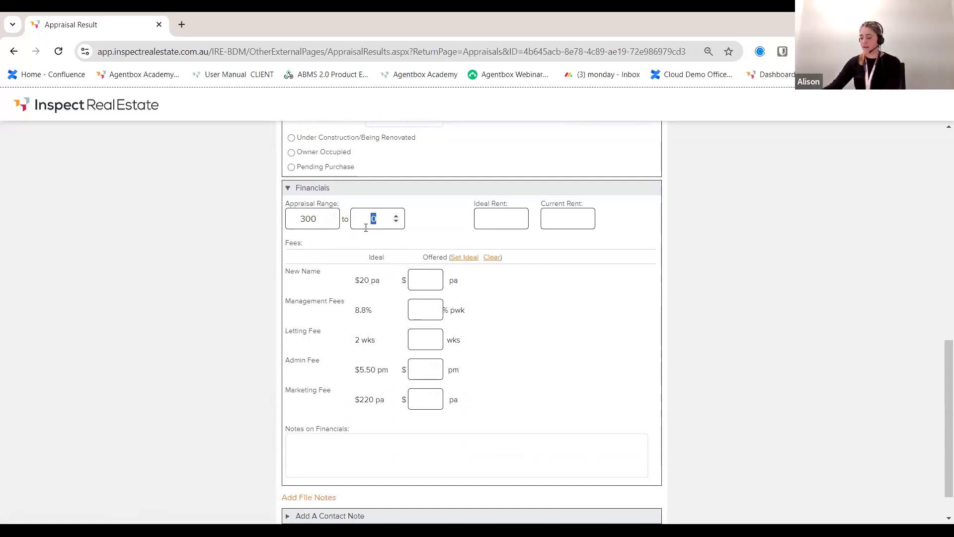
{"action": "type", "text": "400"}
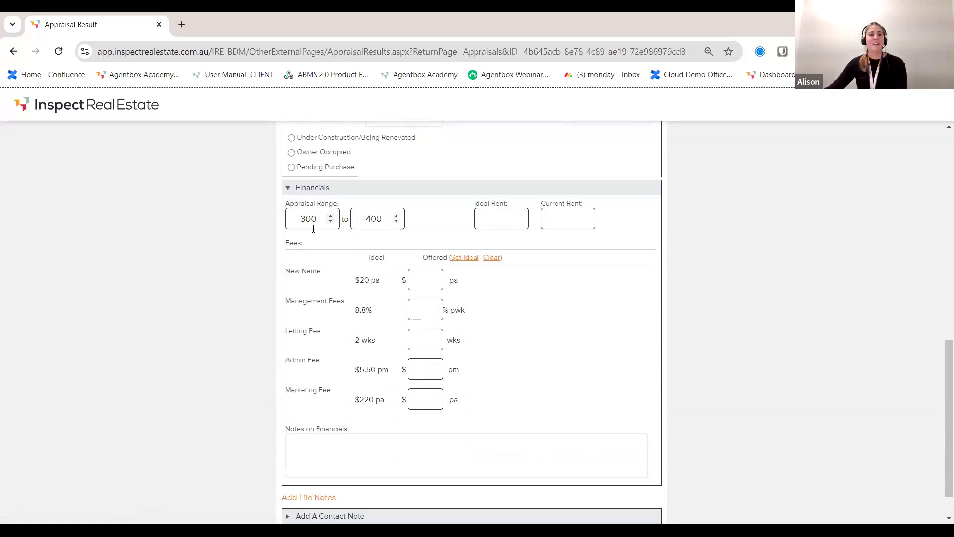
{"action": "left_click", "coordinate": [473, 260]}
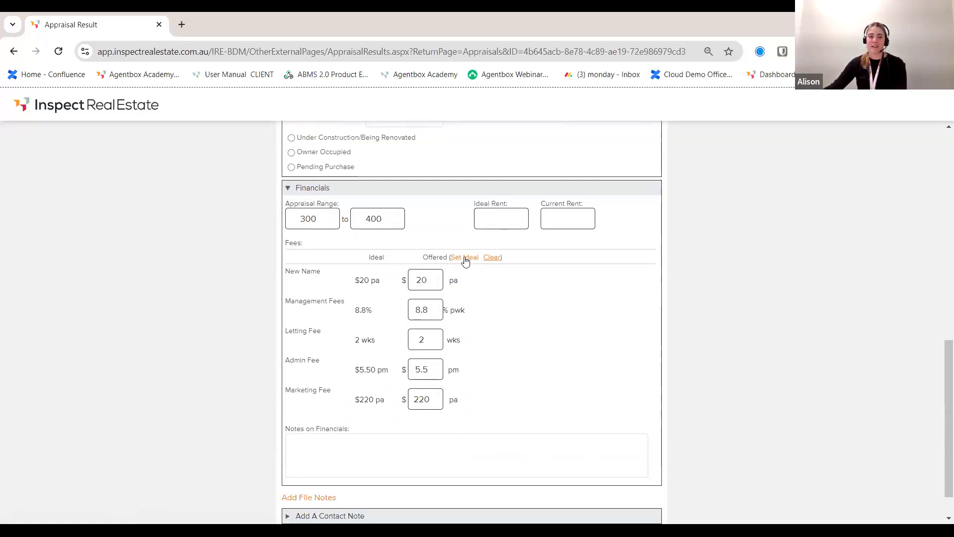
{"action": "left_click_drag", "start_coordinate": [429, 309], "coordinate": [409, 308]}
{"action": "type", "text": "5.5"}
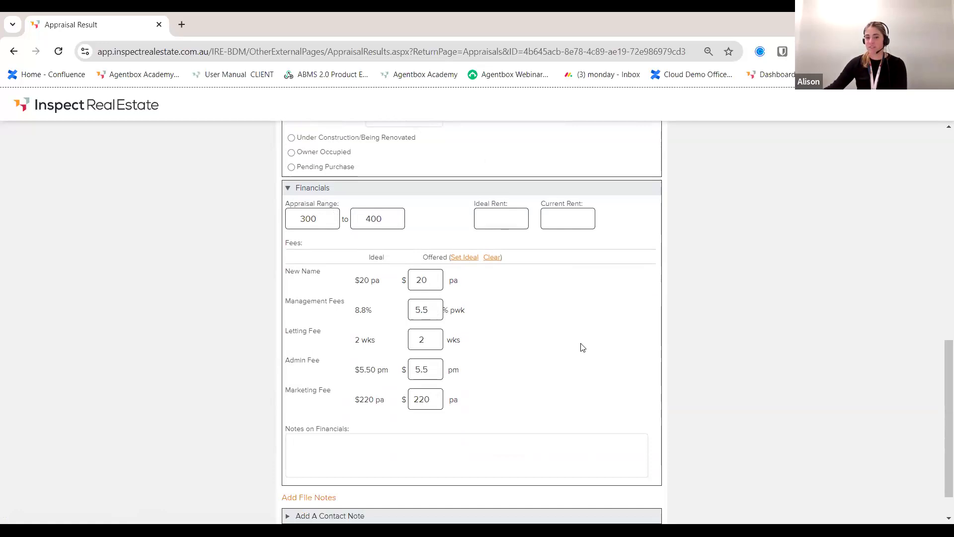
Step: Add a contact note that they'll sign once presented a new agreement, then submit the feedback
{"action": "scroll", "coordinate": [586, 350], "scroll_direction": "down", "scroll_amount": 1}
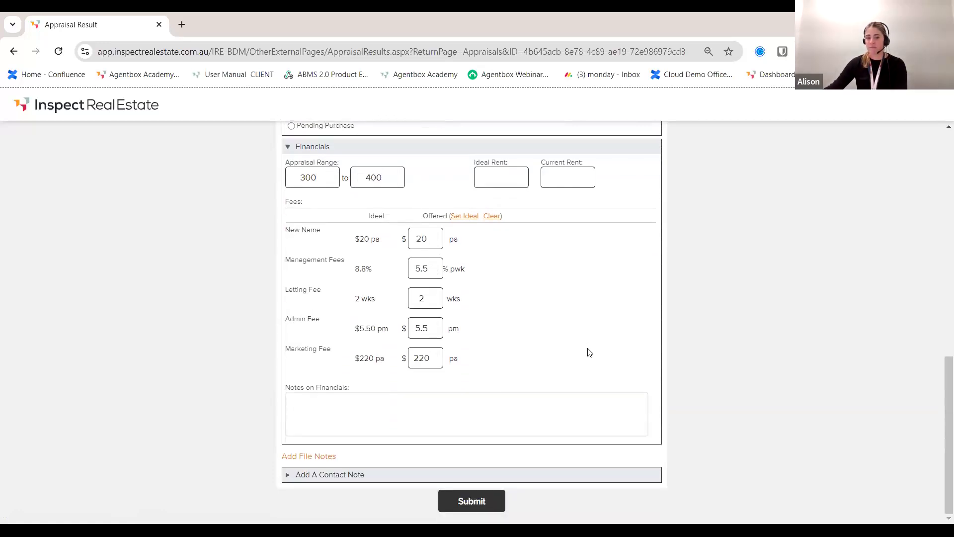
{"action": "left_click", "coordinate": [334, 474]}
{"action": "scroll", "coordinate": [359, 441], "scroll_direction": "down", "scroll_amount": 2}
{"action": "type", "text": "L"}
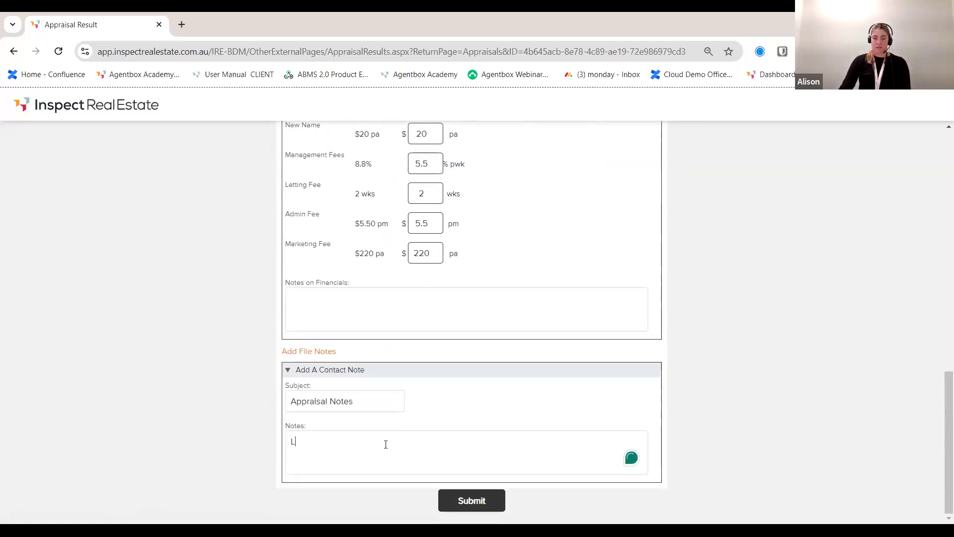
{"action": "type", "text": "oved the pictur"}
{"action": "key", "text": "BackSpace"}
{"action": "key", "text": "BackSpace"}
{"action": "key", "text": "BackSpace"}
{"action": "key", "text": "BackSpace"}
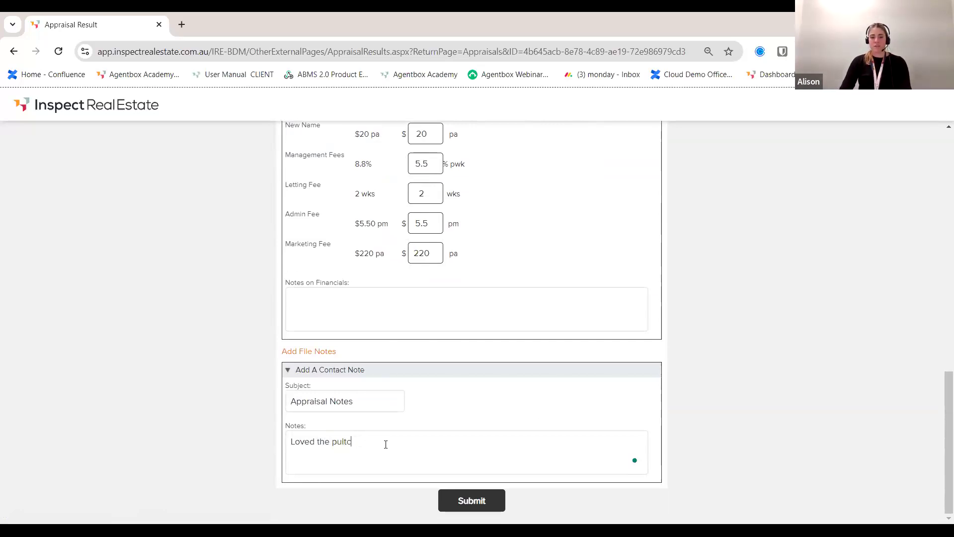
{"action": "type", "text": "tch, will "}
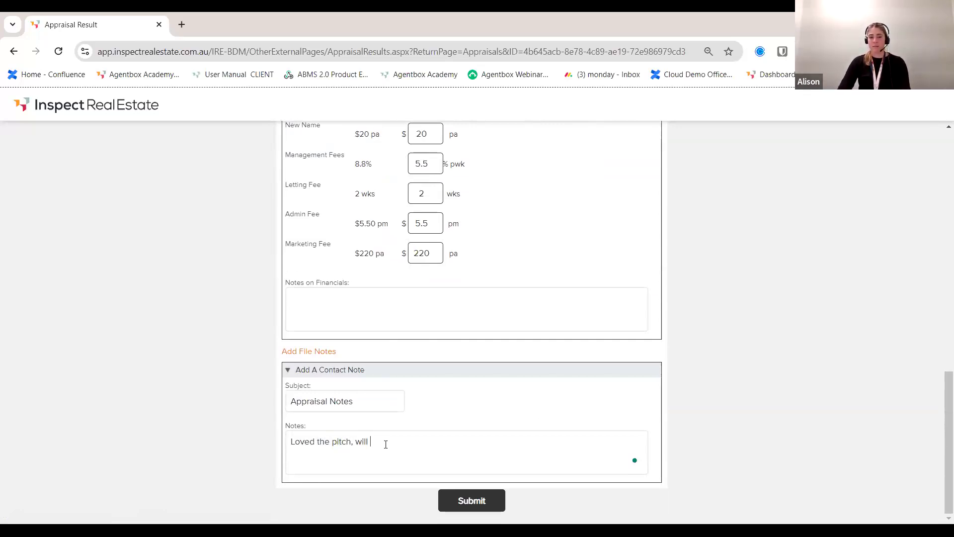
{"action": "type", "text": "be signing once prese"}
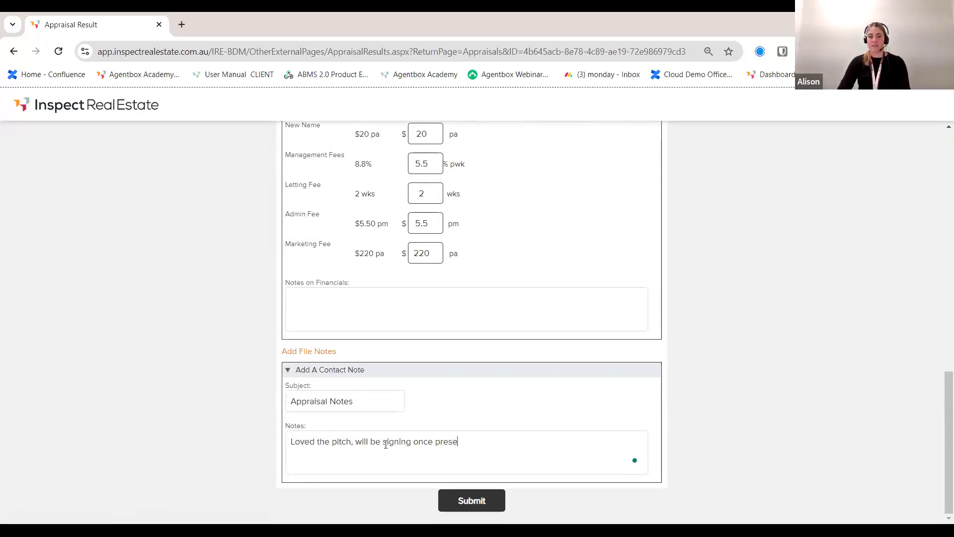
{"action": "type", "text": "nted a new agreement"}
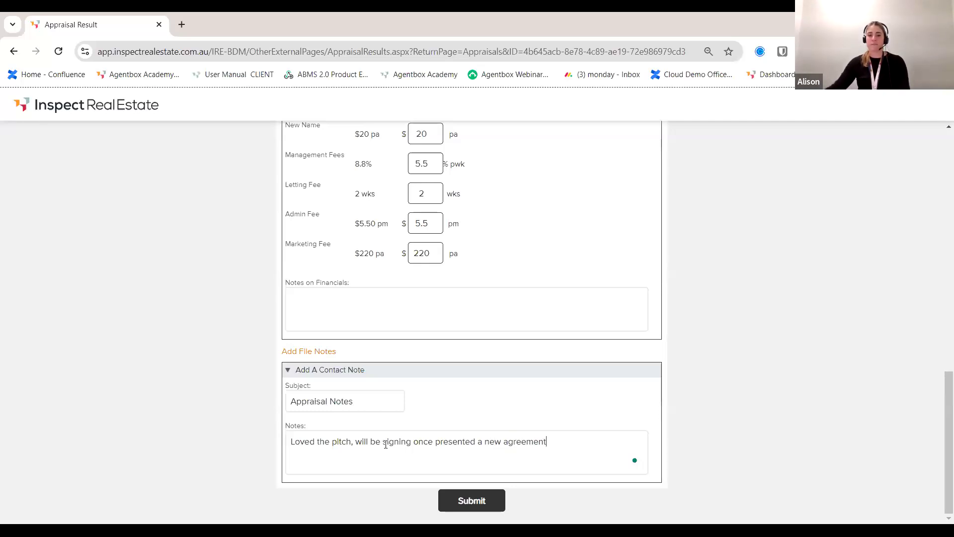
{"action": "left_click", "coordinate": [479, 509]}
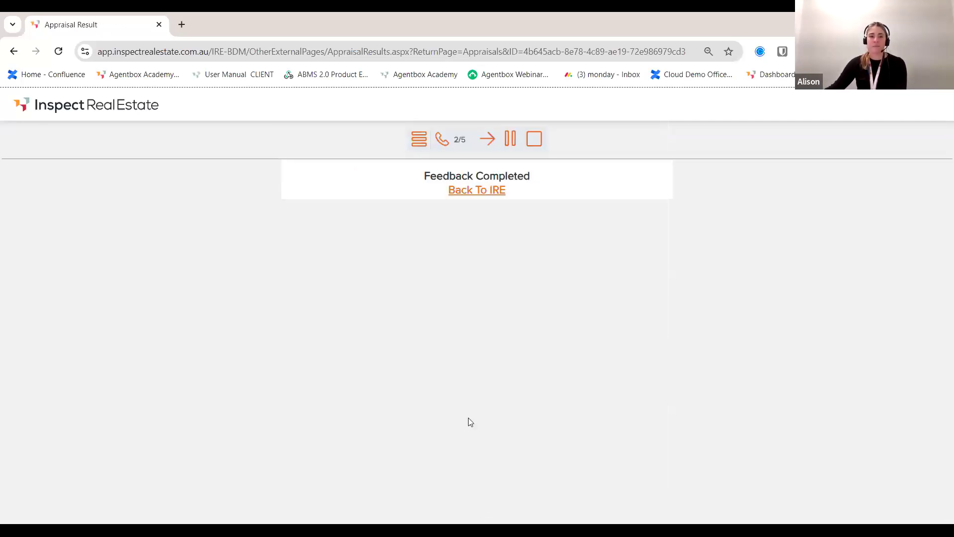
{"action": "left_click", "coordinate": [475, 195]}
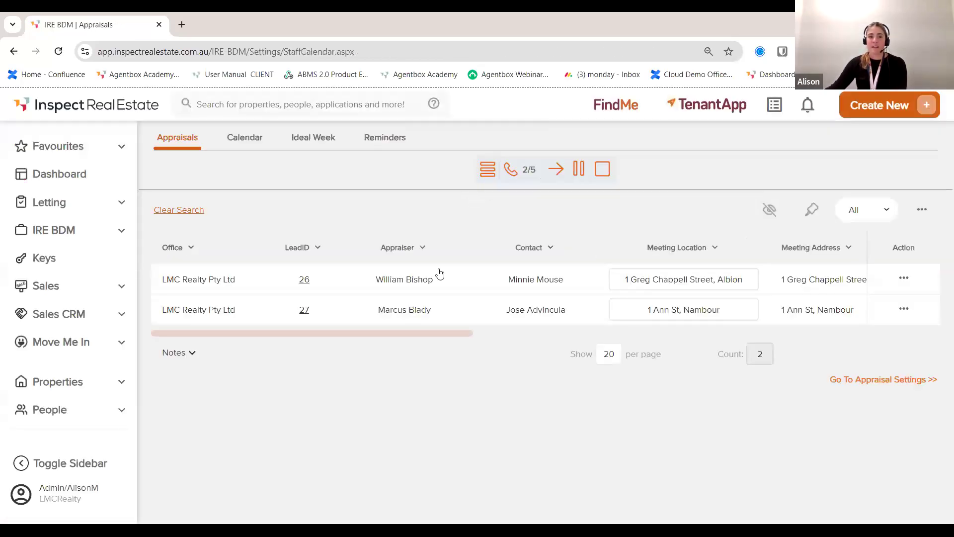
Step: Expand the IRE BDM section in the sidebar
{"action": "left_click", "coordinate": [106, 234]}
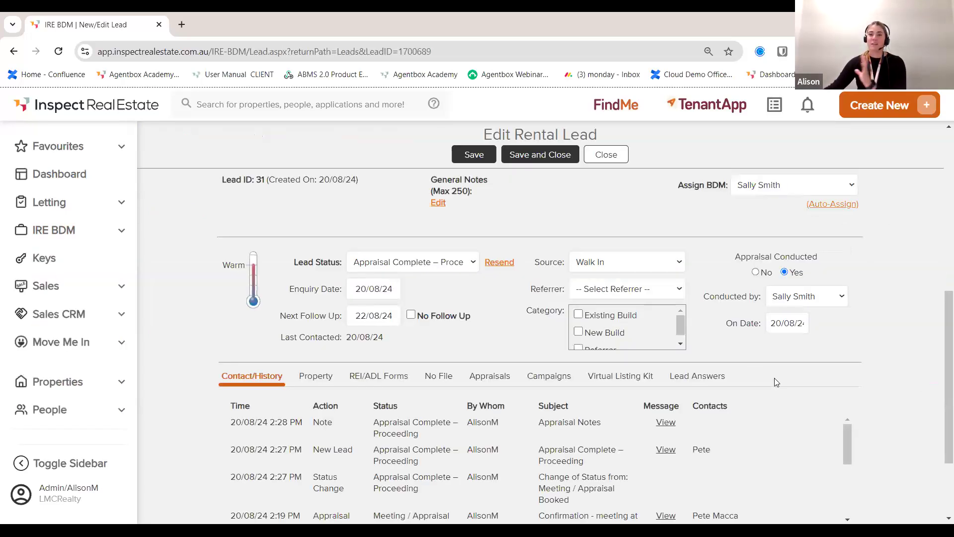
Step: Review lead 31's details and check the Lead Status list without changing it
{"action": "scroll", "coordinate": [715, 402], "scroll_direction": "up", "scroll_amount": 2}
{"action": "scroll", "coordinate": [713, 405], "scroll_direction": "up", "scroll_amount": 5}
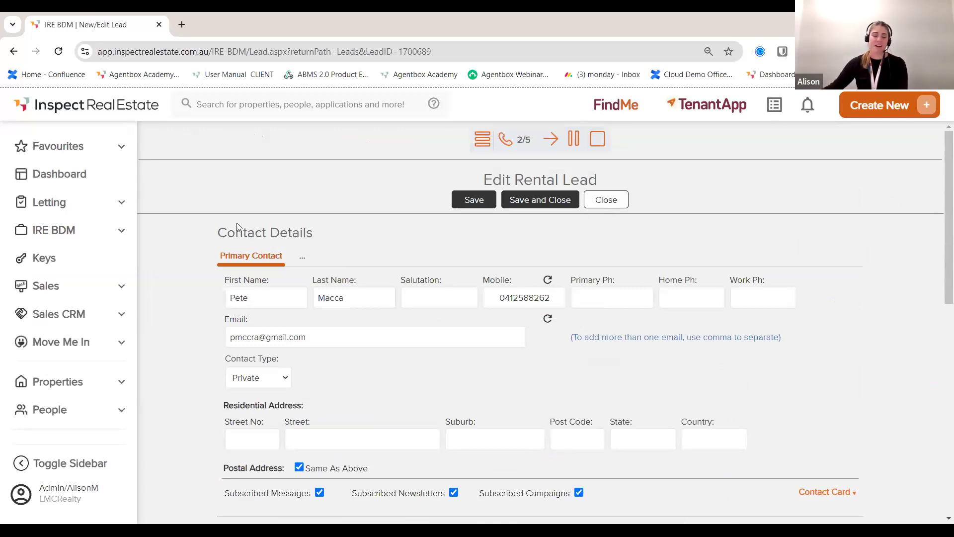
{"action": "scroll", "coordinate": [325, 341], "scroll_direction": "down", "scroll_amount": 5}
{"action": "scroll", "coordinate": [328, 341], "scroll_direction": "down", "scroll_amount": 1}
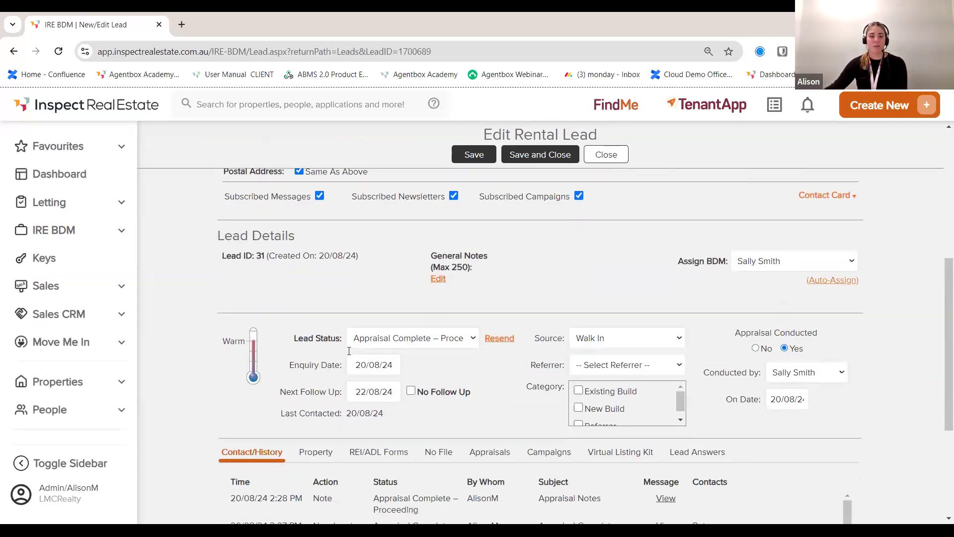
{"action": "left_click_drag", "start_coordinate": [334, 325], "coordinate": [293, 324]}
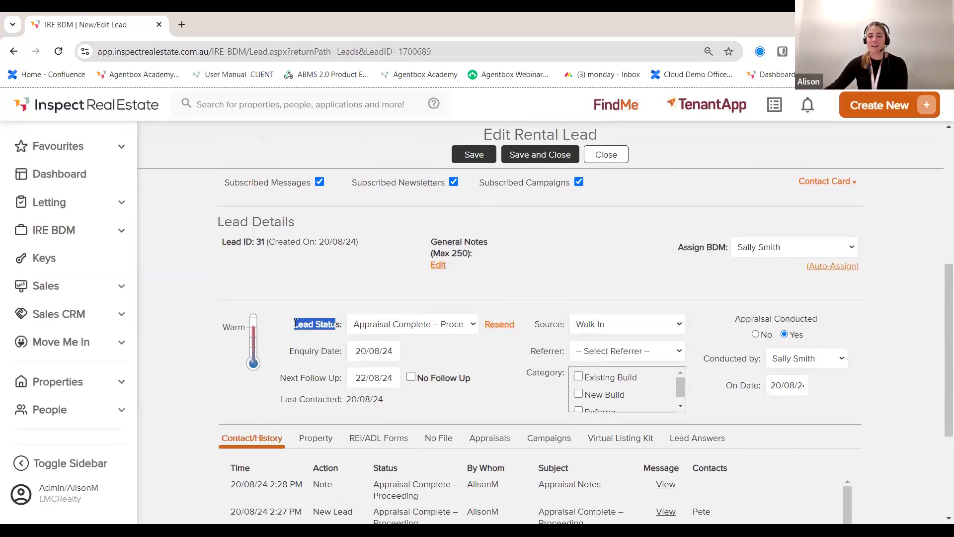
{"action": "left_click", "coordinate": [426, 327]}
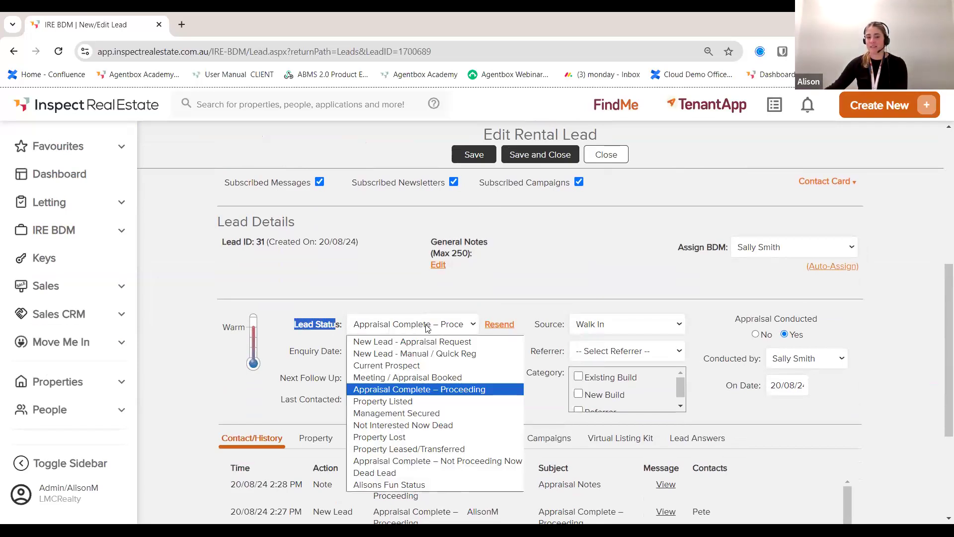
{"action": "left_click", "coordinate": [426, 332]}
Step: Look through the lead's property details and convert it to a rental property
{"action": "scroll", "coordinate": [429, 376], "scroll_direction": "down", "scroll_amount": 4}
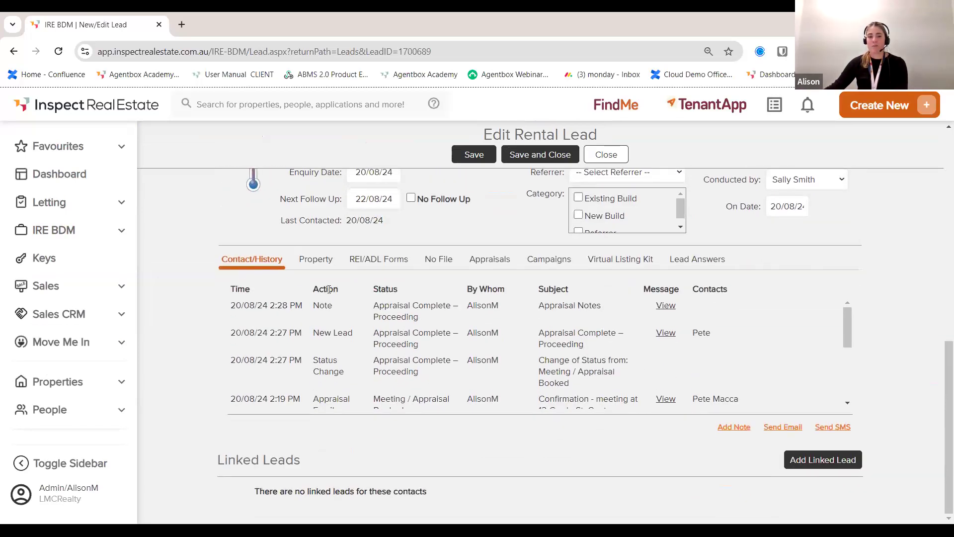
{"action": "left_click", "coordinate": [316, 260]}
{"action": "scroll", "coordinate": [464, 374], "scroll_direction": "down", "scroll_amount": 4}
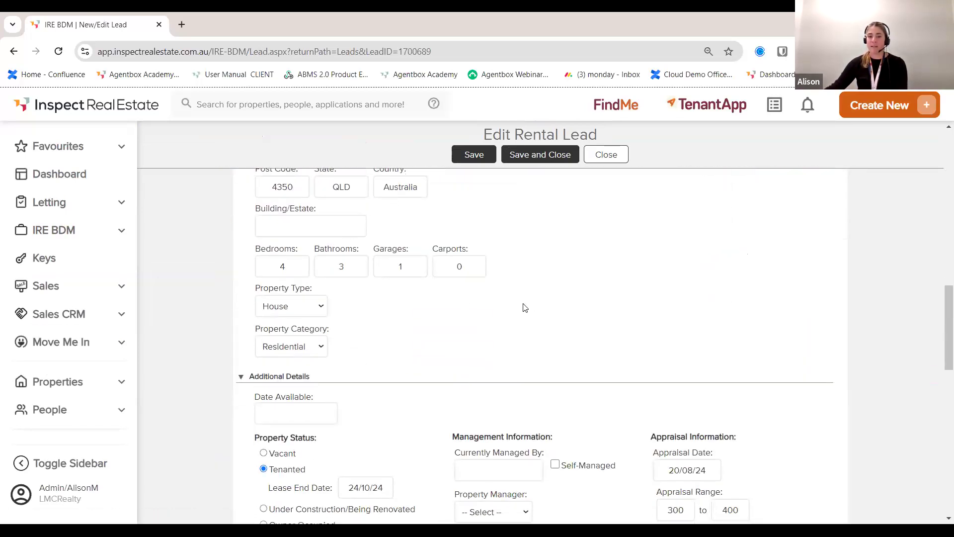
{"action": "scroll", "coordinate": [416, 392], "scroll_direction": "down", "scroll_amount": 3}
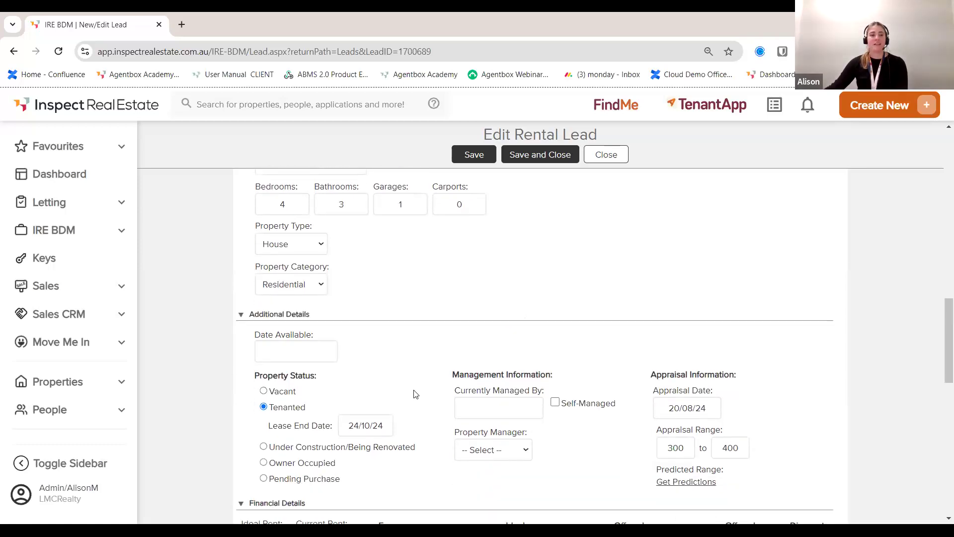
{"action": "scroll", "coordinate": [405, 387], "scroll_direction": "down", "scroll_amount": 5}
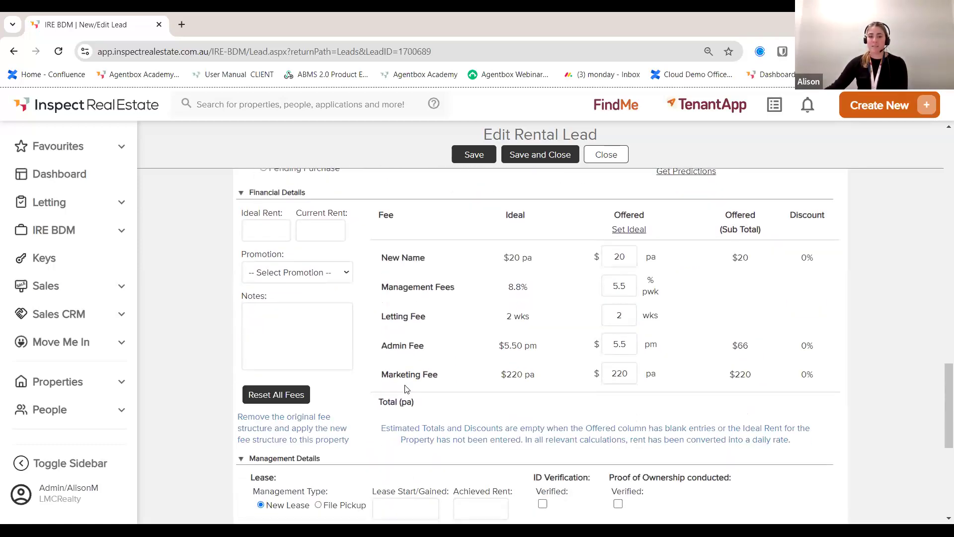
{"action": "scroll", "coordinate": [450, 393], "scroll_direction": "down", "scroll_amount": 6}
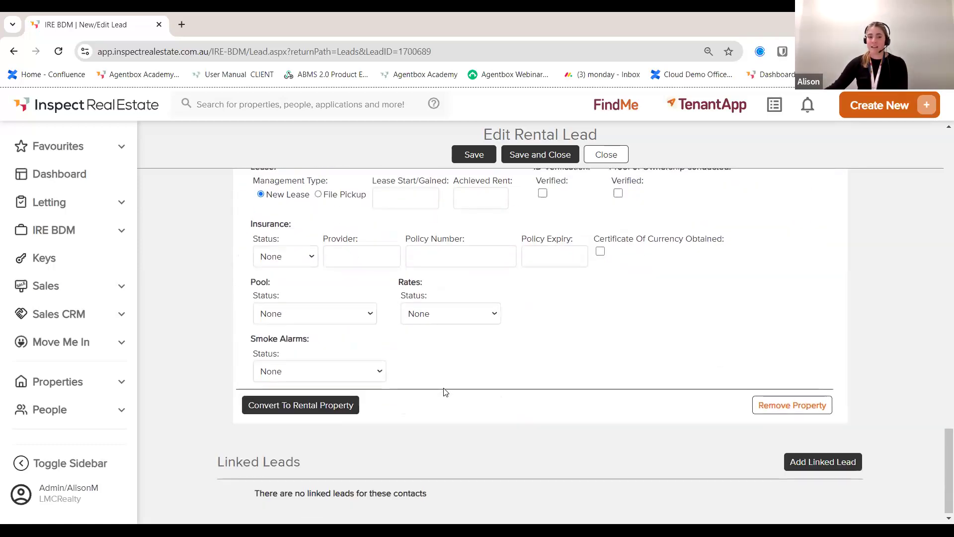
{"action": "left_click", "coordinate": [339, 408]}
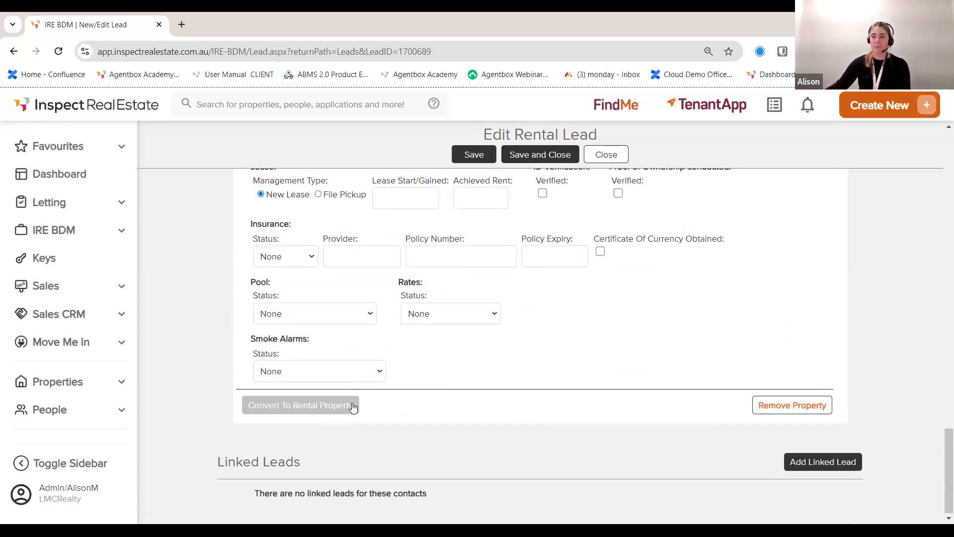
Step: Go back to the IRE BDM dashboard
{"action": "scroll", "coordinate": [440, 404], "scroll_direction": "up", "scroll_amount": 3}
{"action": "scroll", "coordinate": [440, 404], "scroll_direction": "up", "scroll_amount": 10}
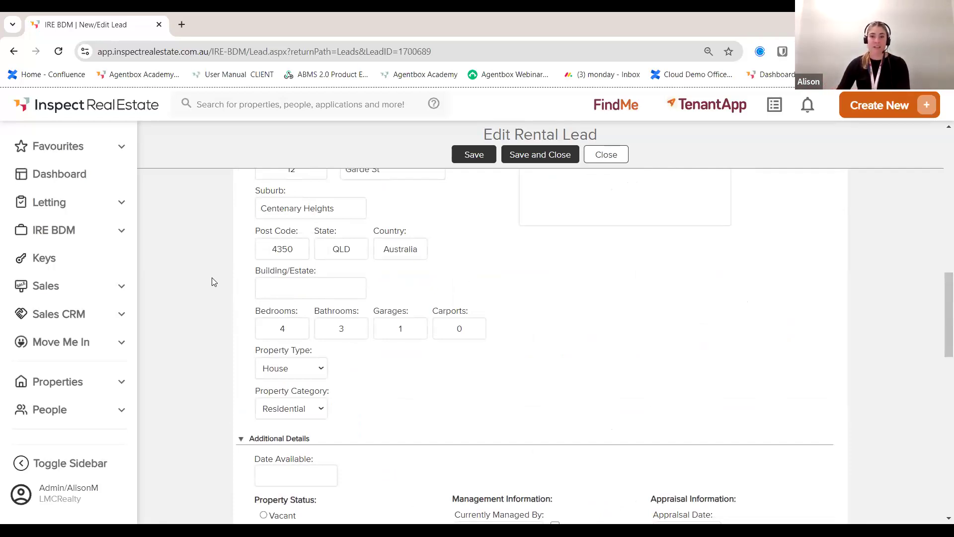
{"action": "left_click", "coordinate": [107, 230]}
{"action": "left_click", "coordinate": [62, 256]}
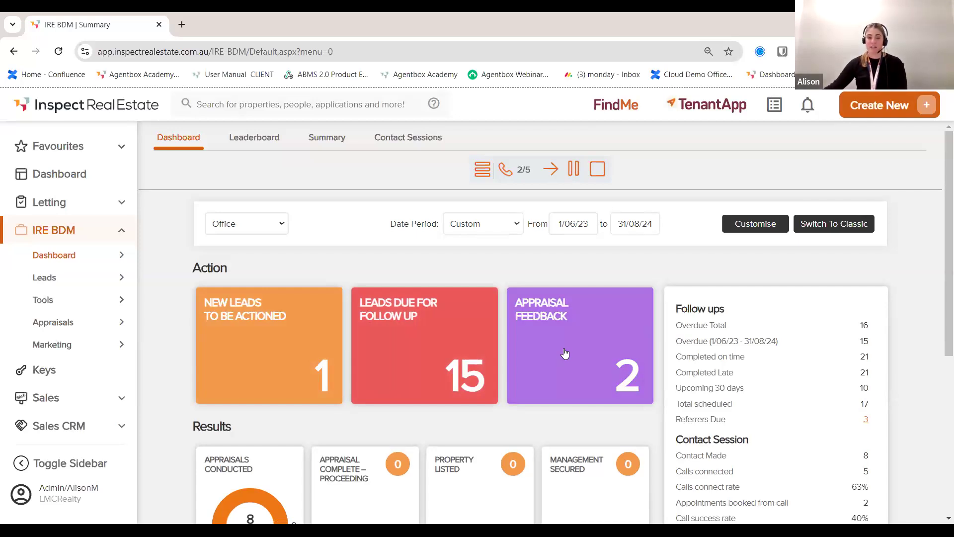
Step: Scroll through the dashboard tiles, then open IRE BDM > Leads > Leads
{"action": "scroll", "coordinate": [565, 352], "scroll_direction": "down", "scroll_amount": 6}
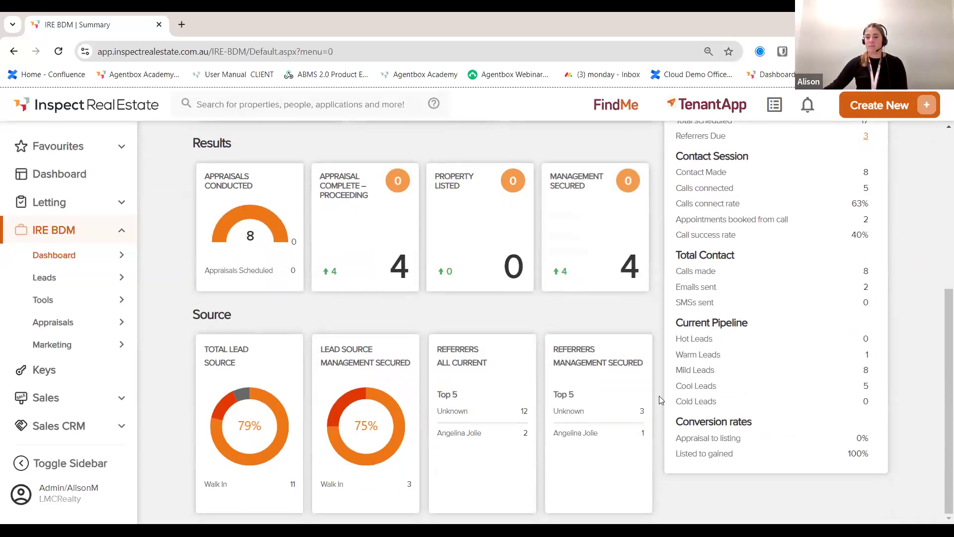
{"action": "scroll", "coordinate": [738, 455], "scroll_direction": "up", "scroll_amount": 5}
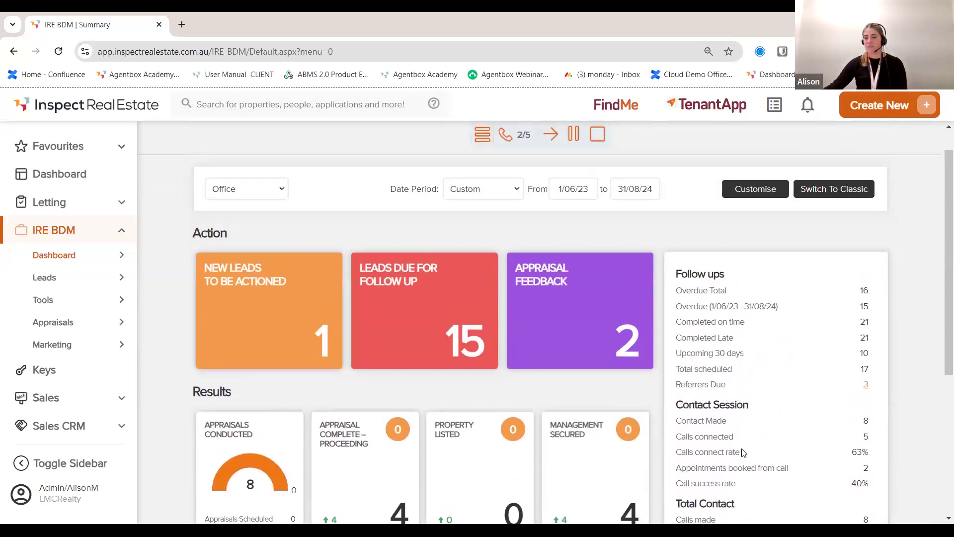
{"action": "scroll", "coordinate": [748, 450], "scroll_direction": "down", "scroll_amount": 1}
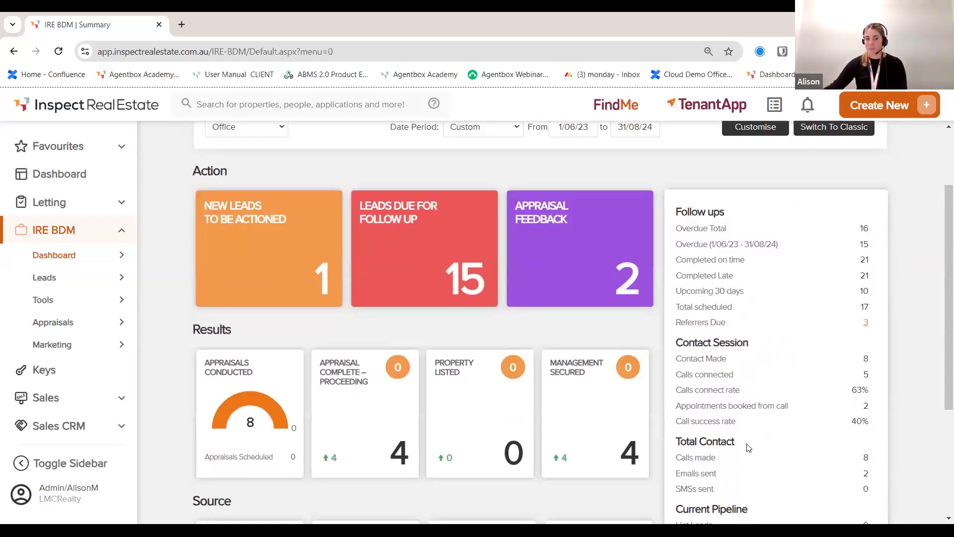
{"action": "mouse_move", "coordinate": [47, 273]}
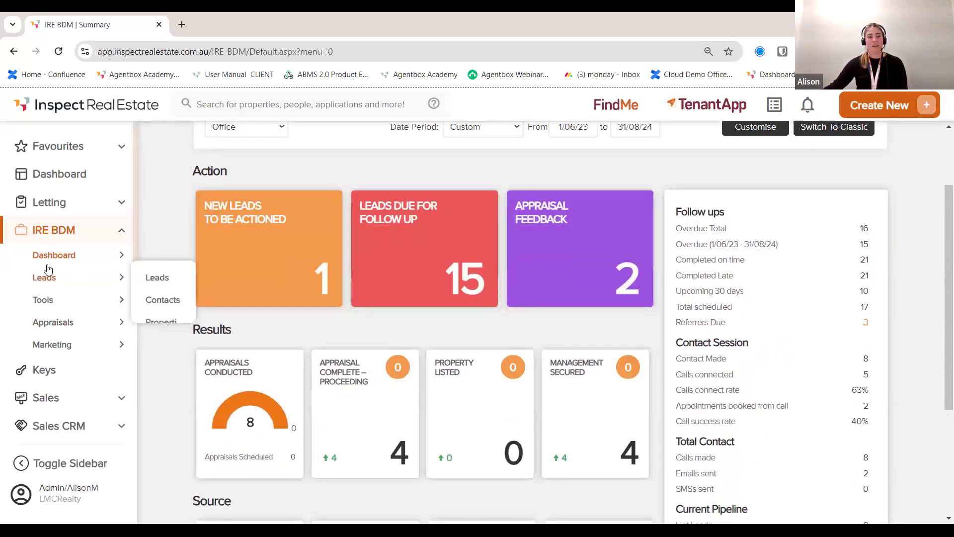
{"action": "left_click", "coordinate": [157, 278]}
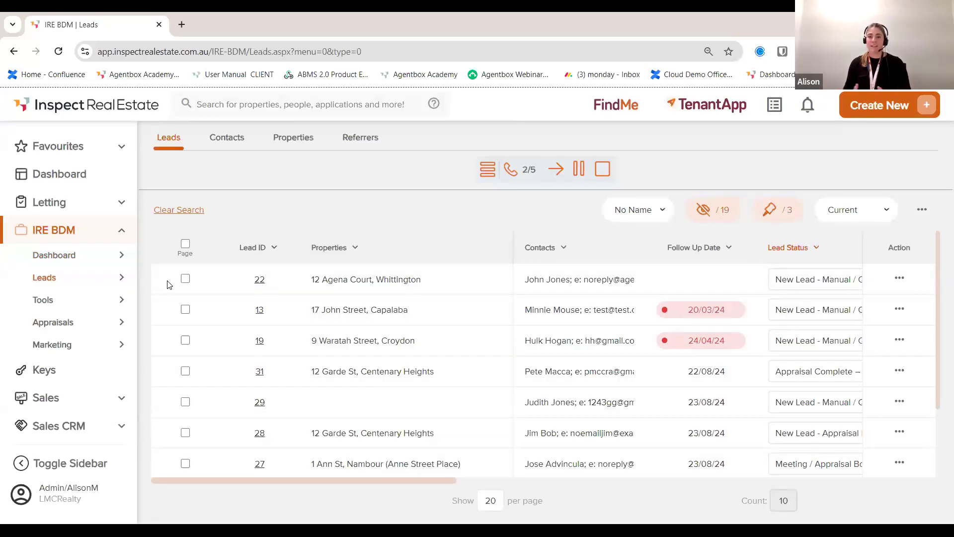
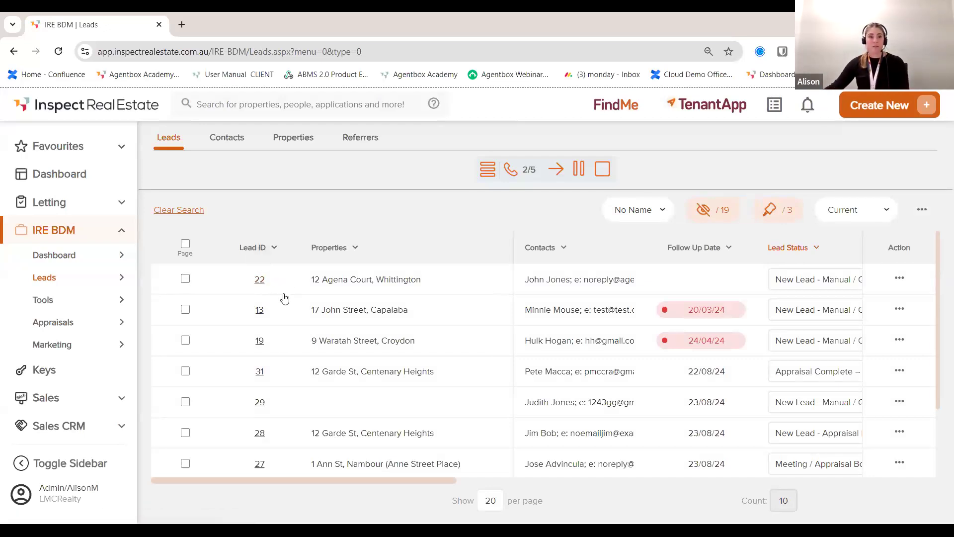
{"action": "left_click", "coordinate": [259, 280]}
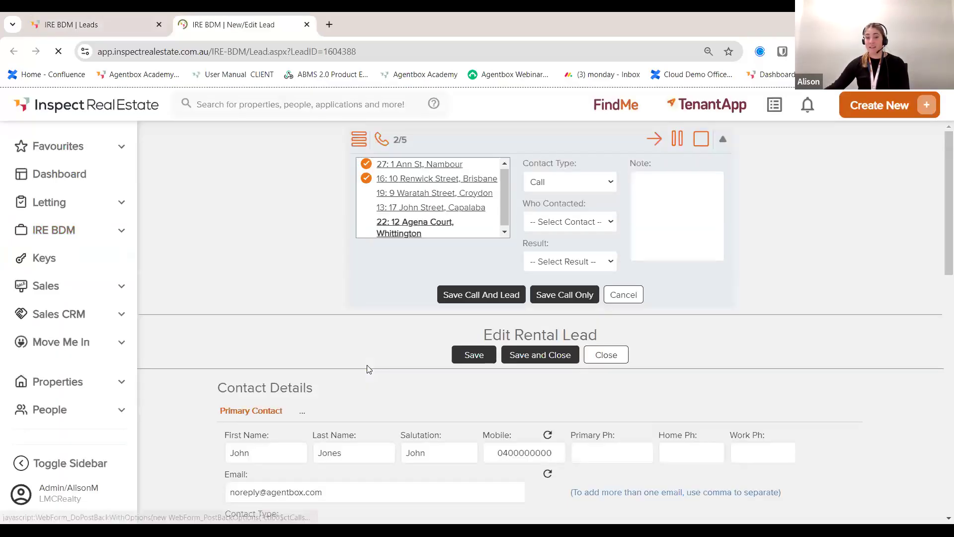
{"action": "scroll", "coordinate": [366, 366], "scroll_direction": "down", "scroll_amount": 1}
{"action": "scroll", "coordinate": [398, 367], "scroll_direction": "down", "scroll_amount": 2}
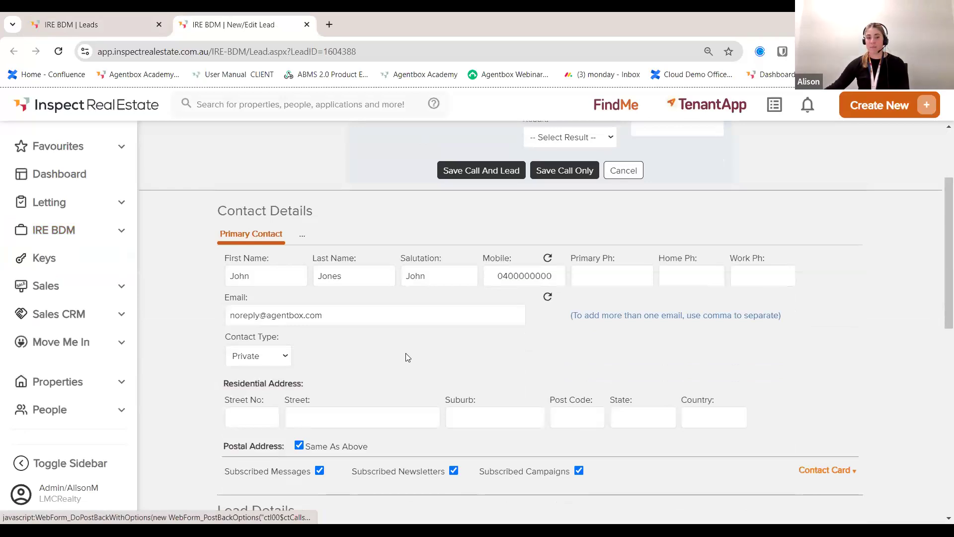
{"action": "scroll", "coordinate": [392, 353], "scroll_direction": "down", "scroll_amount": 5}
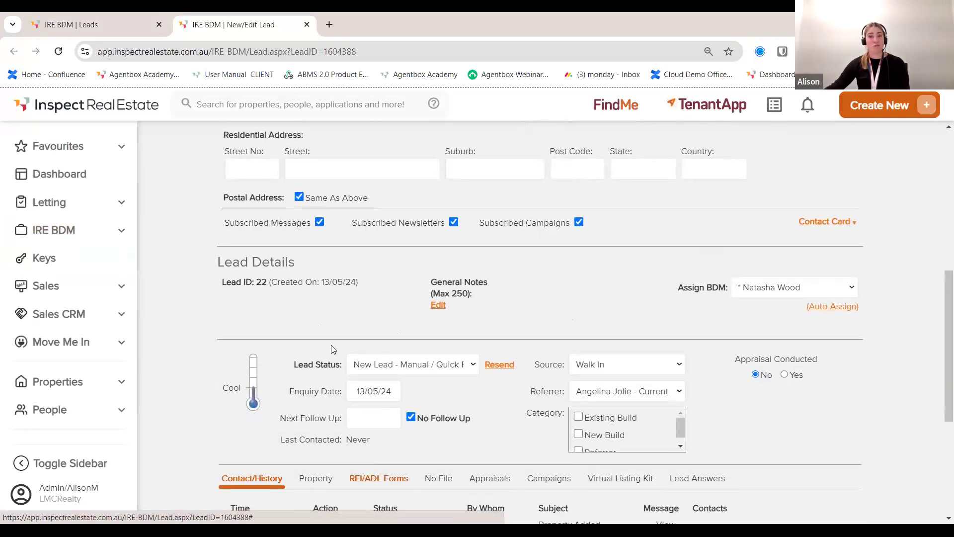
{"action": "scroll", "coordinate": [309, 389], "scroll_direction": "down", "scroll_amount": 3}
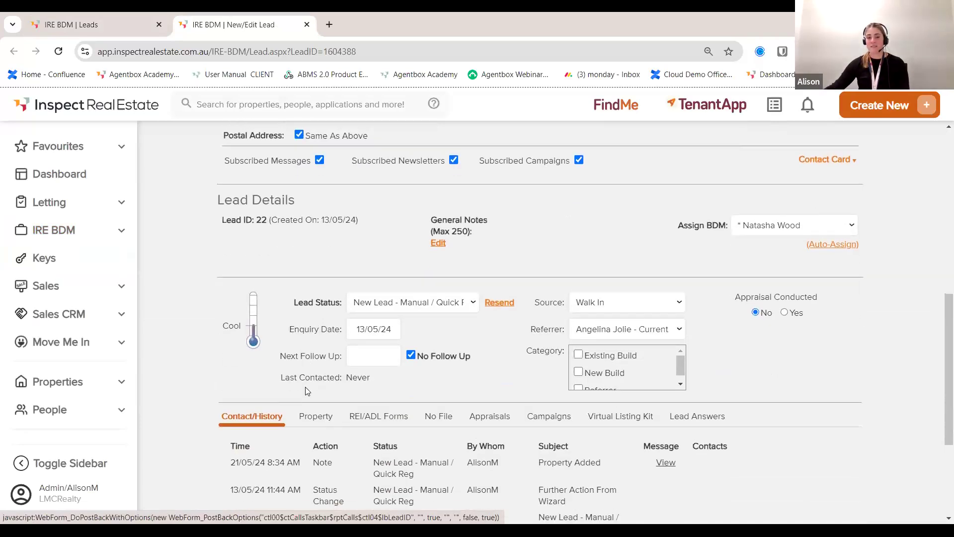
{"action": "scroll", "coordinate": [323, 456], "scroll_direction": "down", "scroll_amount": 1}
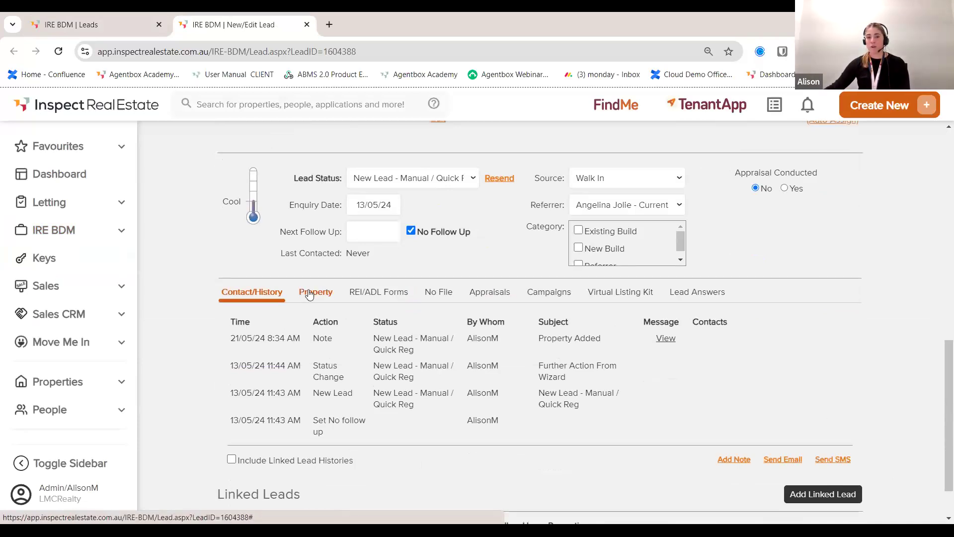
{"action": "left_click", "coordinate": [549, 292]}
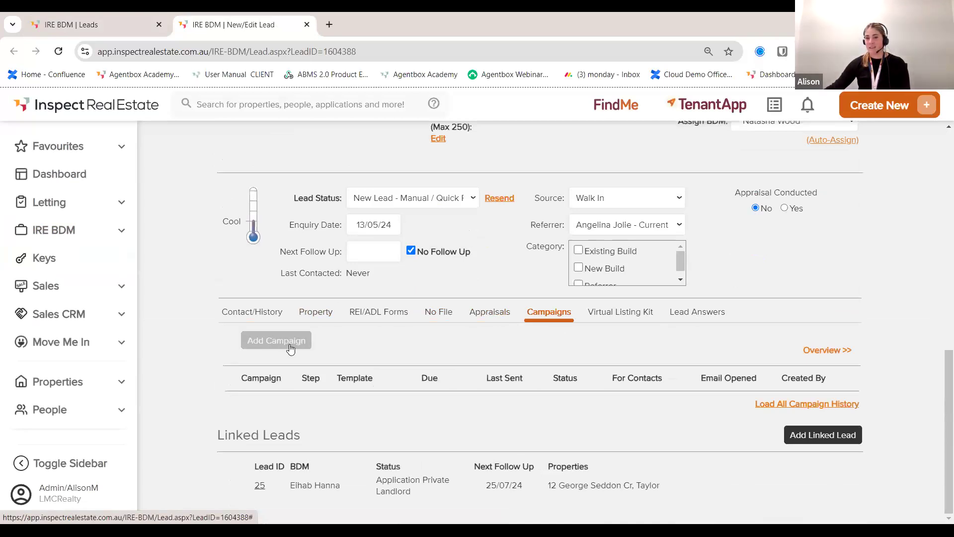
{"action": "left_click", "coordinate": [629, 312]}
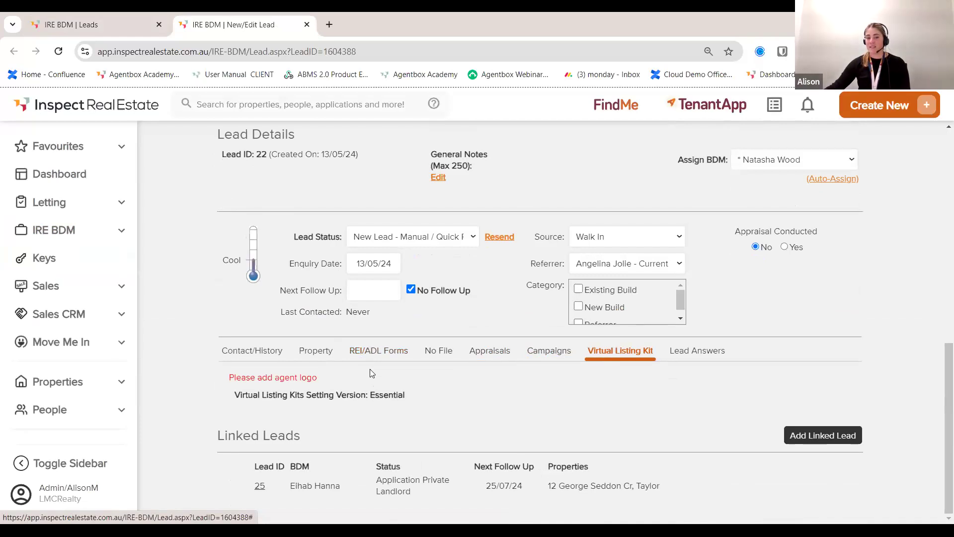
Step: Return to the IRE BDM leads list
{"action": "scroll", "coordinate": [382, 386], "scroll_direction": "up", "scroll_amount": 1}
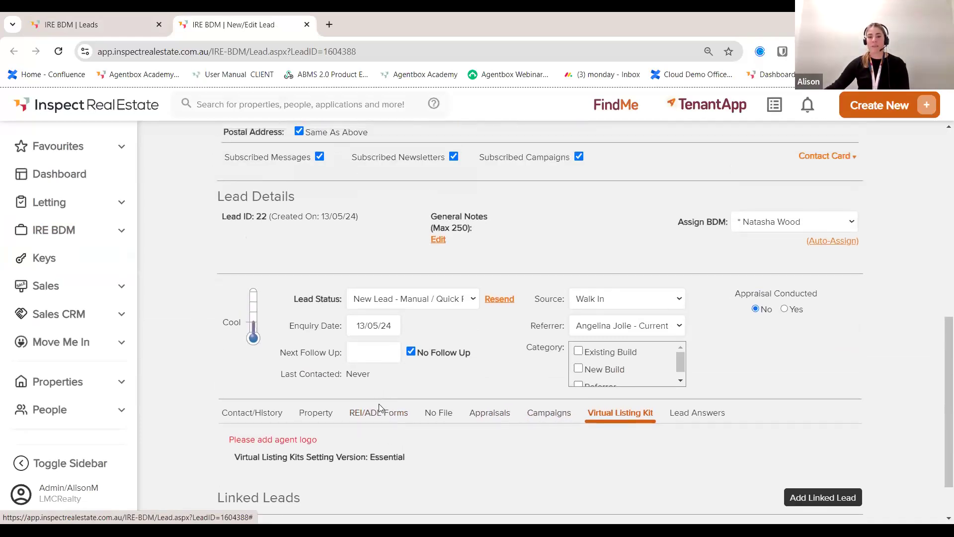
{"action": "scroll", "coordinate": [379, 402], "scroll_direction": "up", "scroll_amount": 7}
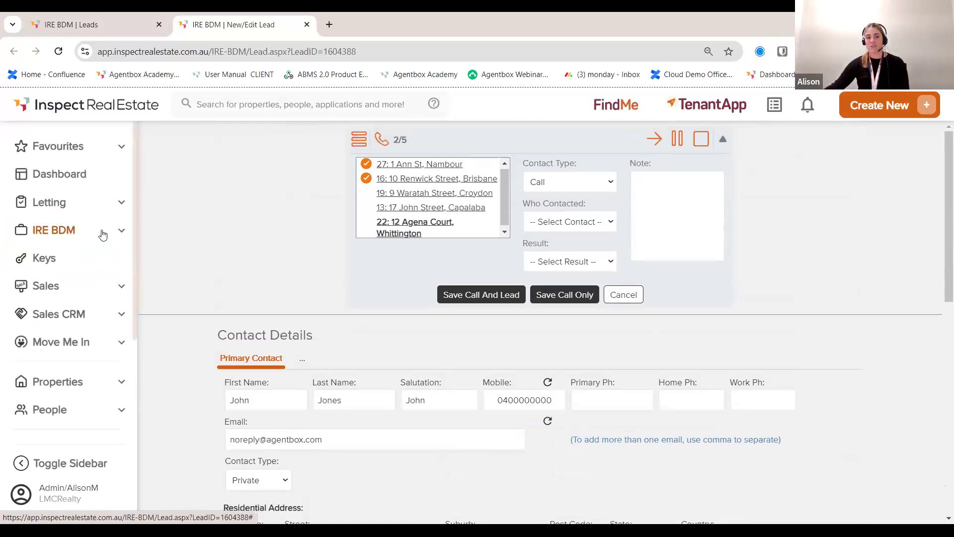
{"action": "left_click", "coordinate": [86, 241]}
{"action": "mouse_move", "coordinate": [61, 255]}
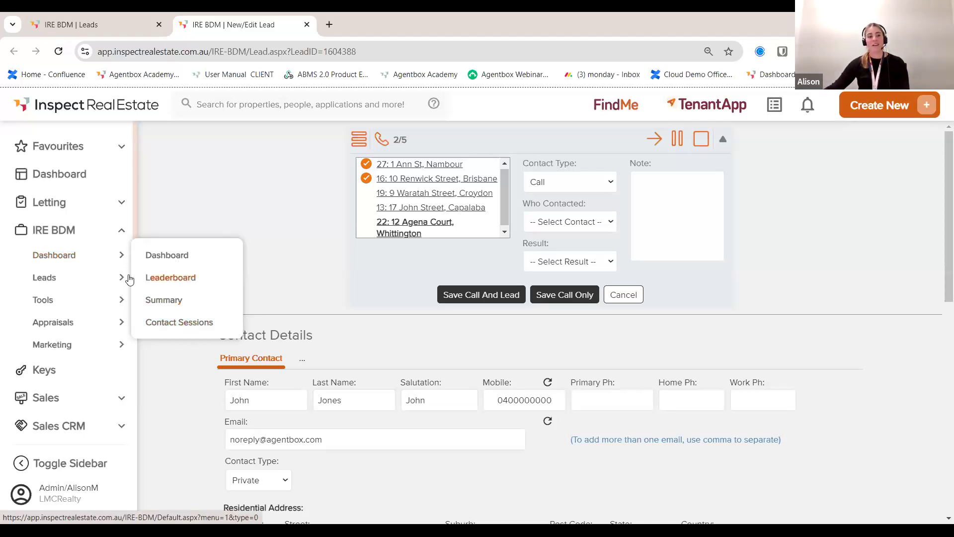
{"action": "mouse_move", "coordinate": [96, 278]}
{"action": "left_click", "coordinate": [172, 281]}
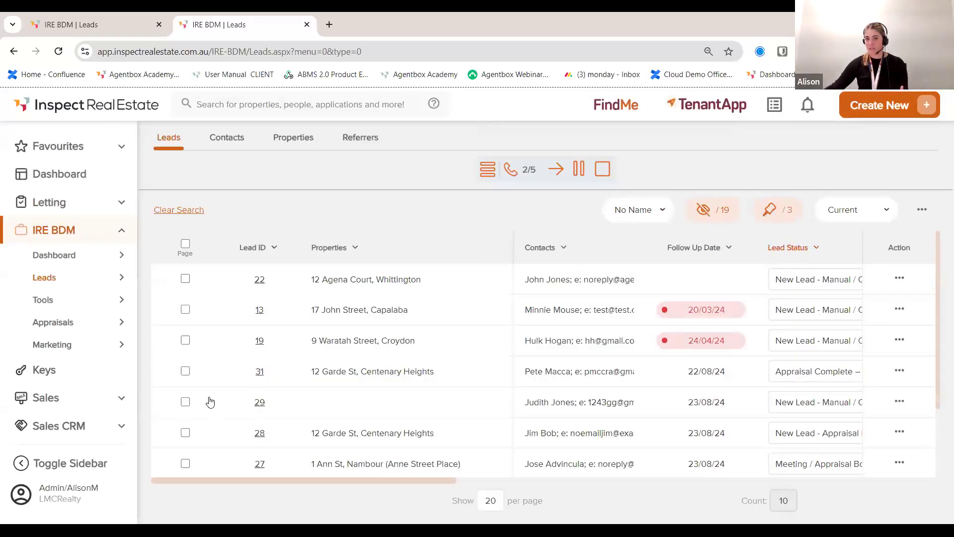
Step: Stop the running contact session so 2/5 calls are recorded as ended
{"action": "left_click", "coordinate": [489, 169]}
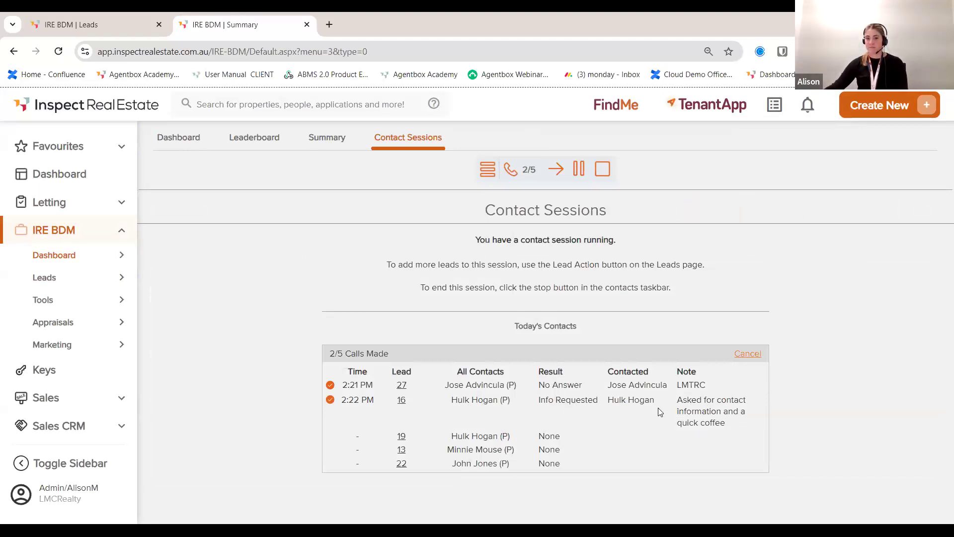
{"action": "left_click", "coordinate": [603, 170]}
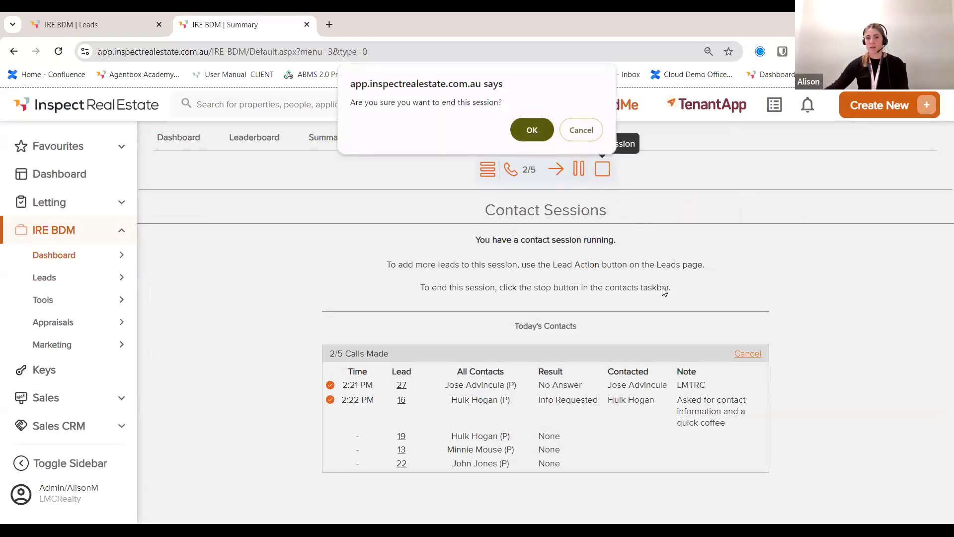
{"action": "key", "text": "Return"}
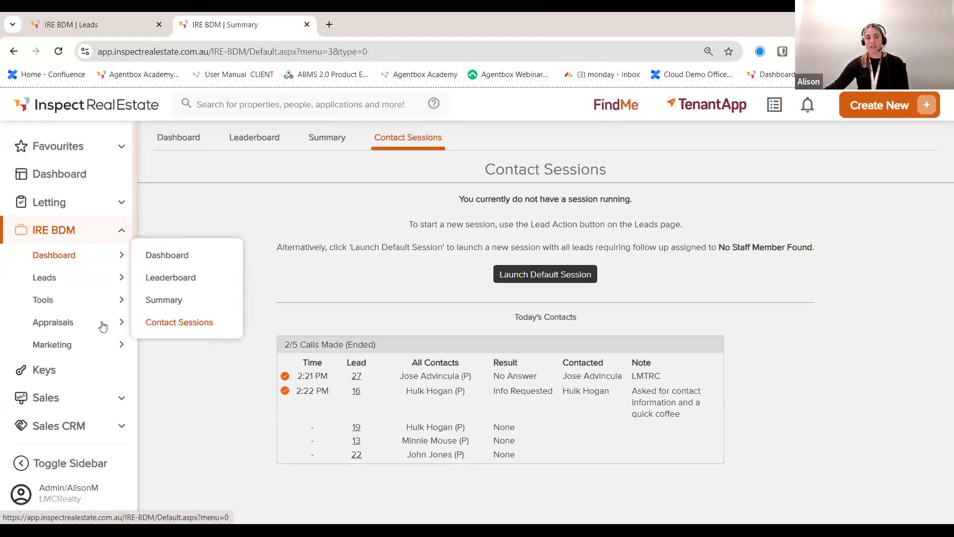
{"action": "left_click", "coordinate": [66, 321]}
Step: Show the actions for the first appraisal on the IRE BDM Appraisals list
{"action": "left_click", "coordinate": [904, 238]}
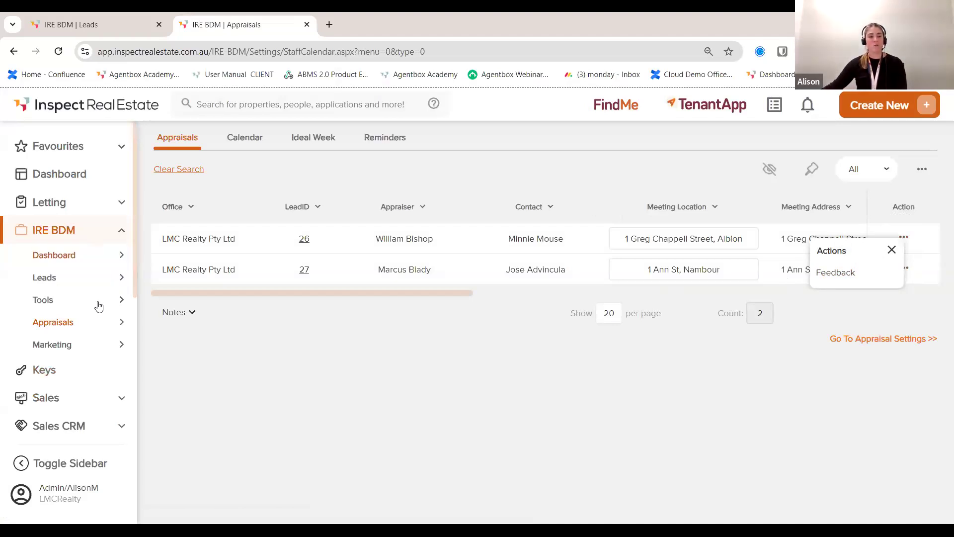
{"action": "mouse_move", "coordinate": [100, 307]}
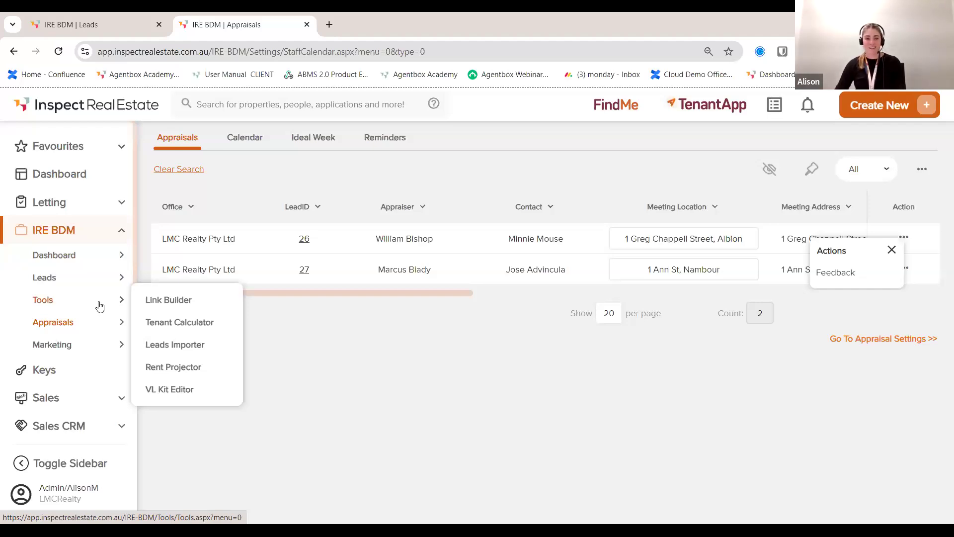
Step: Preview the register-interest form behind the saved Sallys Link in Link Builder
{"action": "left_click", "coordinate": [175, 300]}
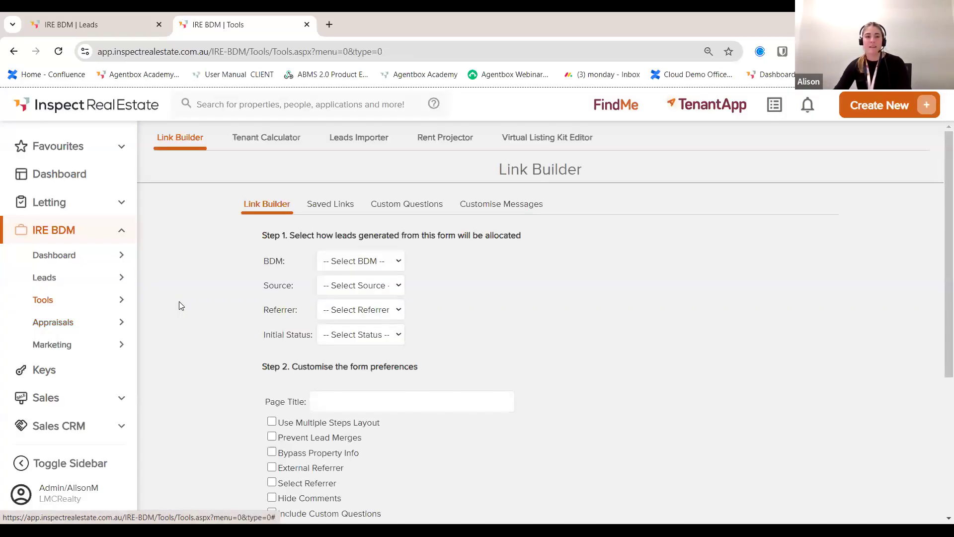
{"action": "left_click", "coordinate": [350, 209]}
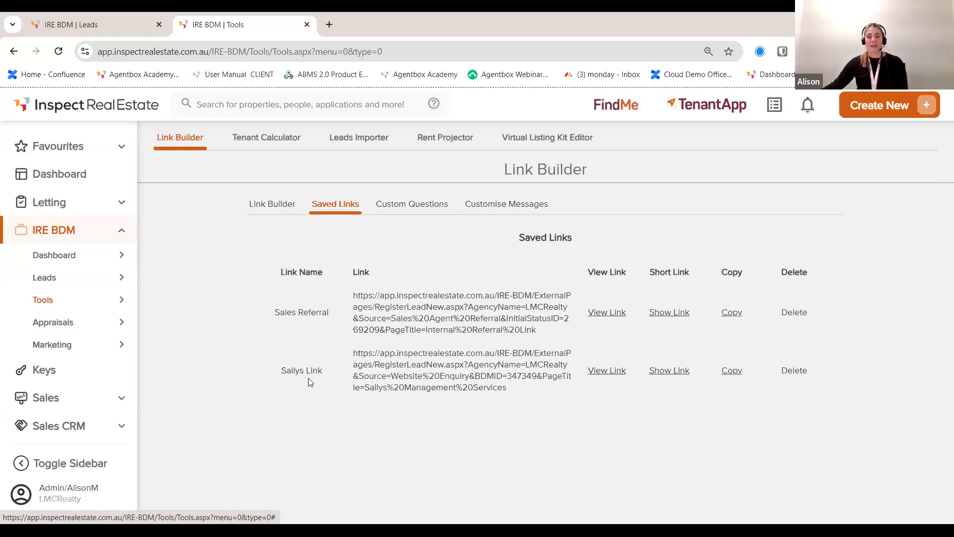
{"action": "left_click", "coordinate": [611, 371]}
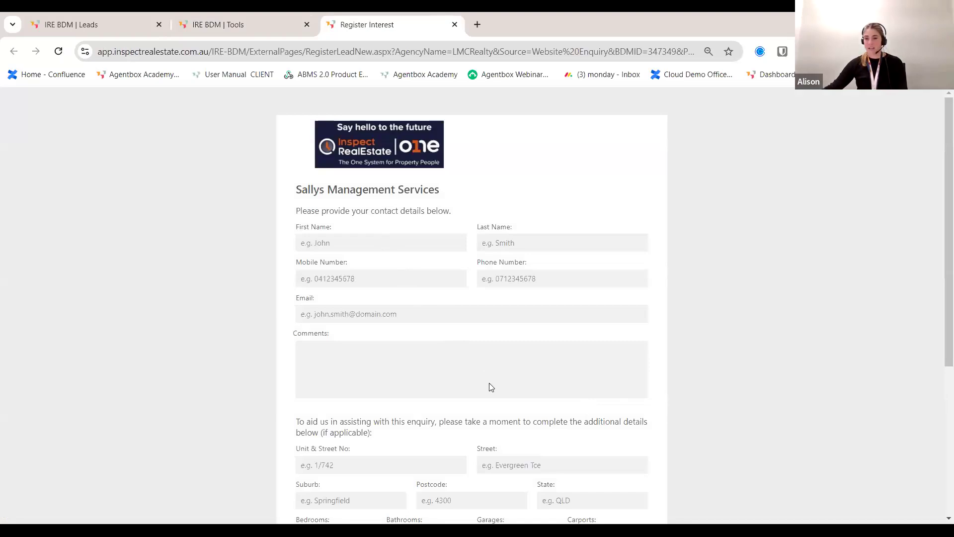
Step: Scroll through the Register Interest form, close it, and return to building a new link
{"action": "scroll", "coordinate": [477, 343], "scroll_direction": "down", "scroll_amount": 1}
{"action": "scroll", "coordinate": [478, 342], "scroll_direction": "down", "scroll_amount": 2}
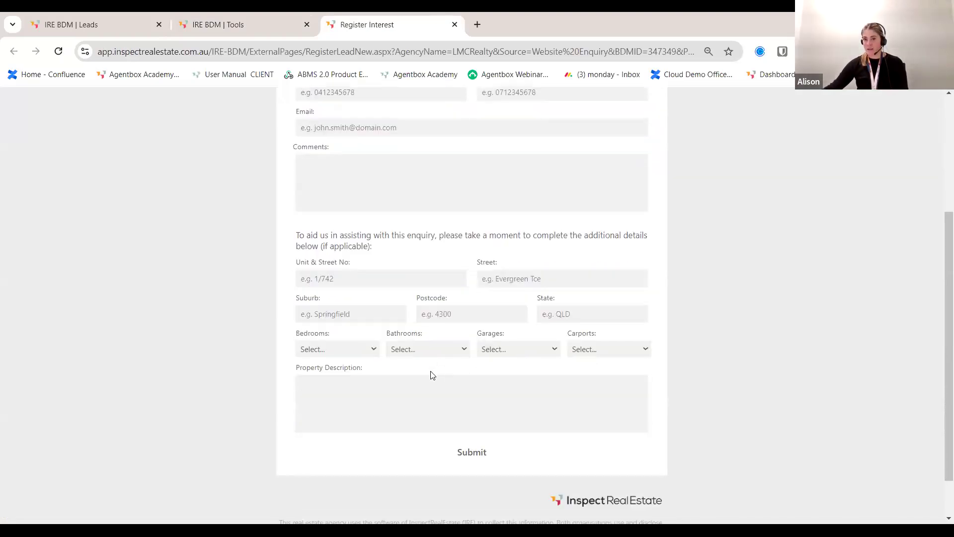
{"action": "scroll", "coordinate": [427, 374], "scroll_direction": "up", "scroll_amount": 3}
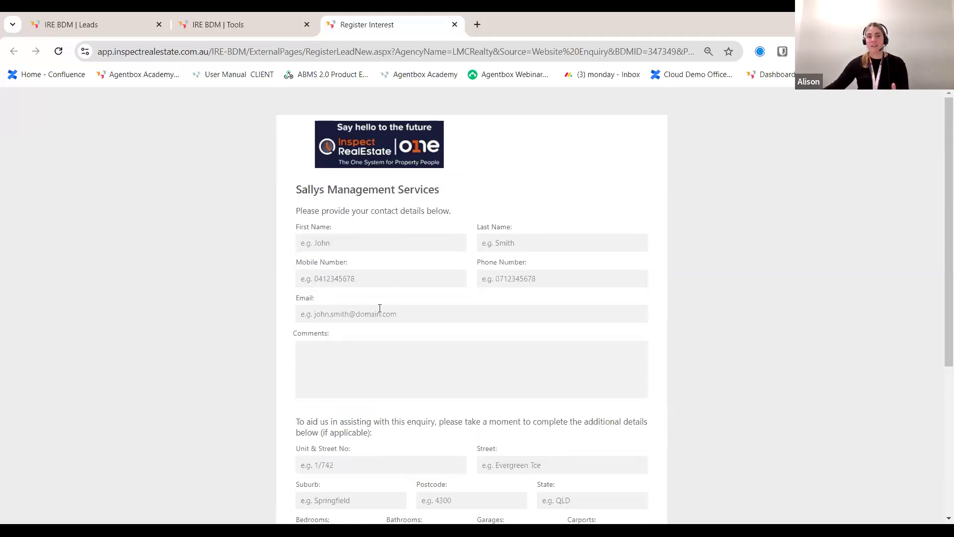
{"action": "left_click", "coordinate": [454, 25]}
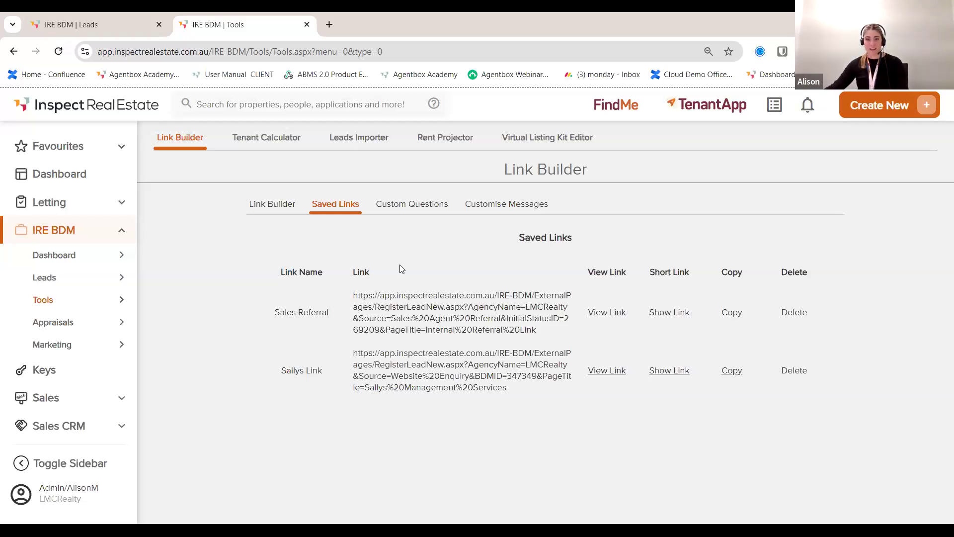
{"action": "left_click", "coordinate": [270, 205]}
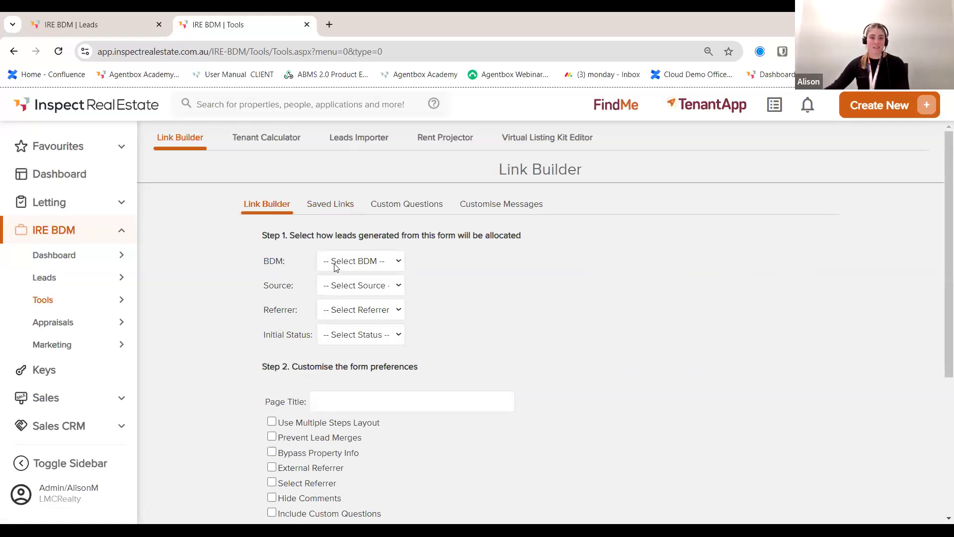
Step: Assign the new link's leads to a BDM and set the lead source to Google
{"action": "left_click", "coordinate": [358, 261]}
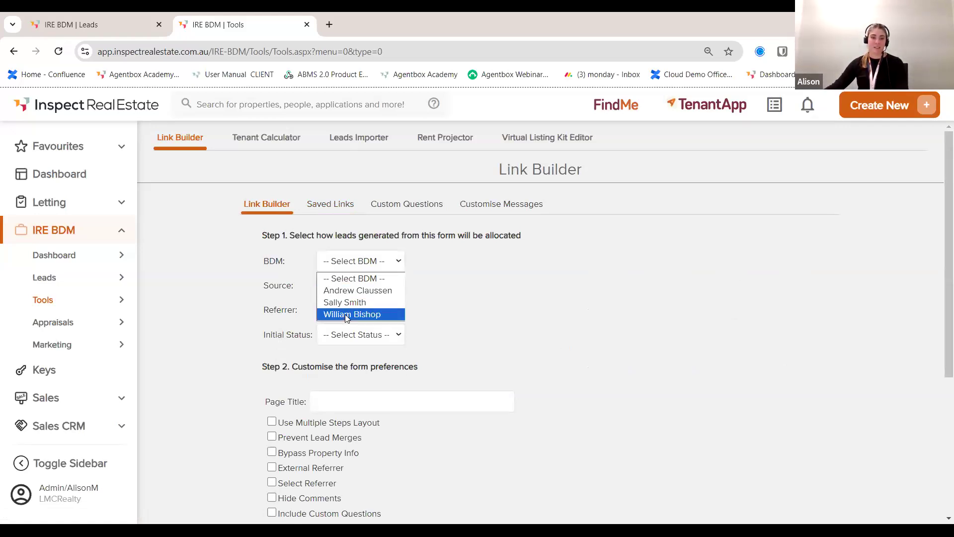
{"action": "left_click", "coordinate": [345, 314]}
{"action": "left_click", "coordinate": [397, 293]}
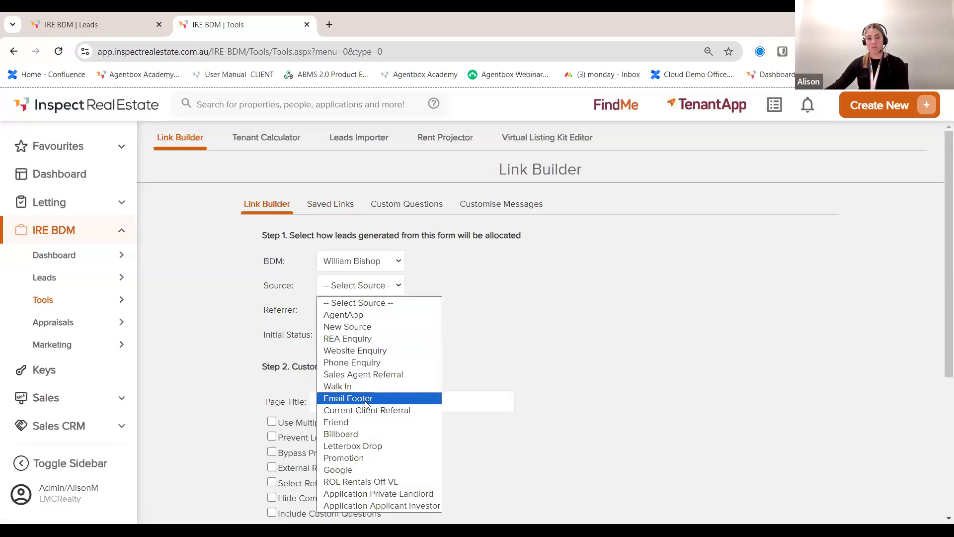
{"action": "left_click", "coordinate": [356, 471]}
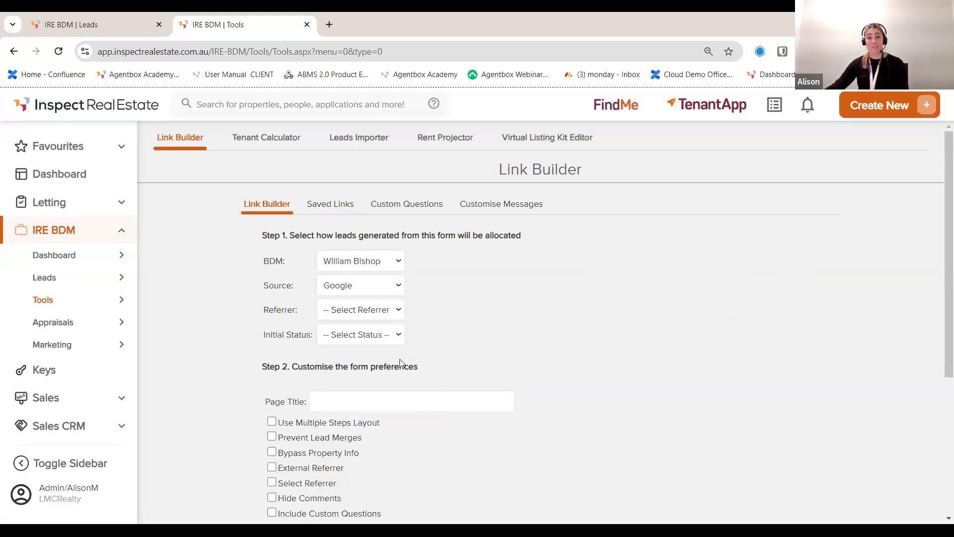
{"action": "left_click", "coordinate": [398, 311]}
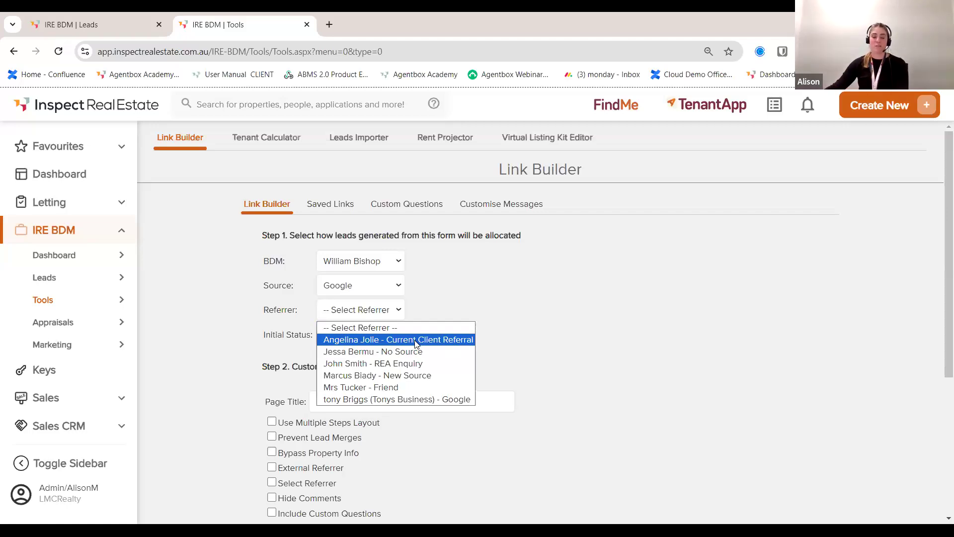
{"action": "left_click", "coordinate": [582, 338]}
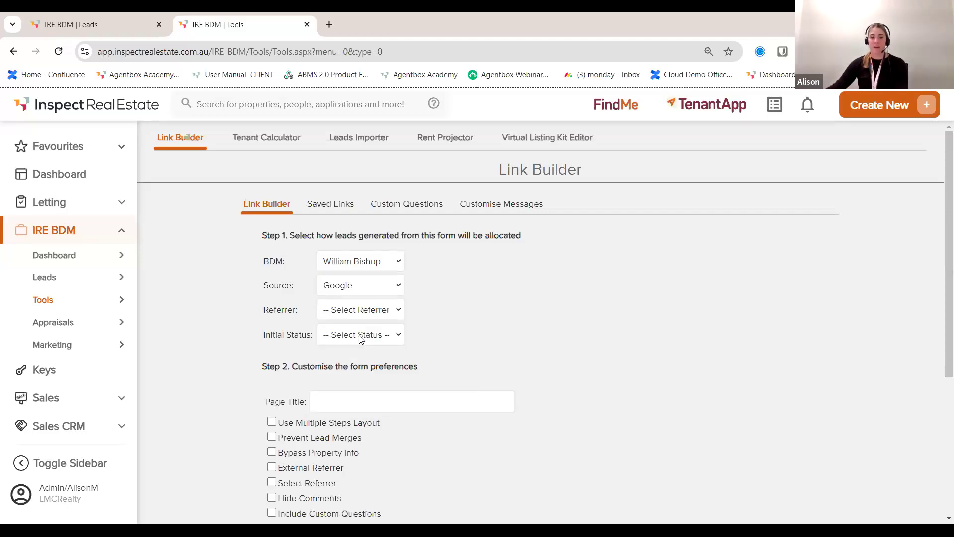
{"action": "left_click", "coordinate": [365, 336]}
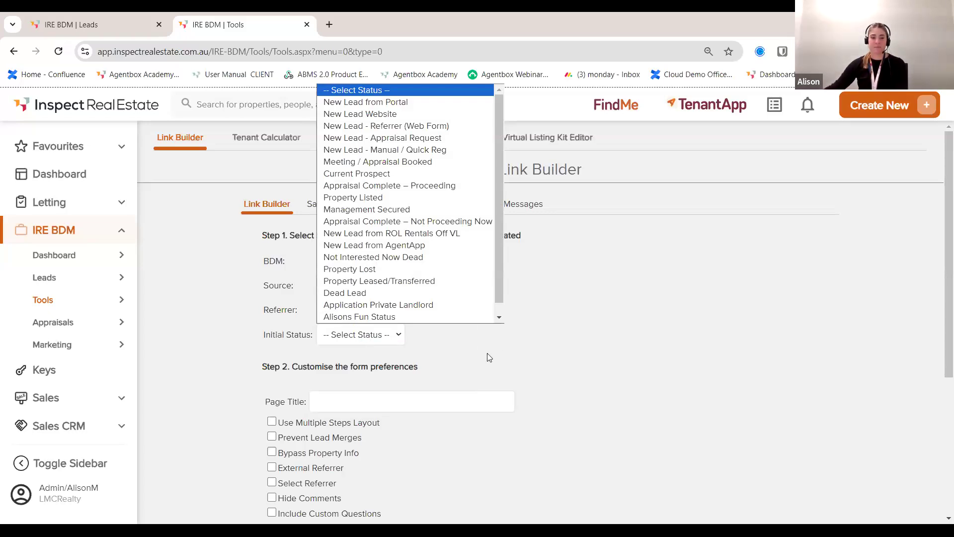
{"action": "scroll", "coordinate": [447, 343], "scroll_direction": "down", "scroll_amount": 3}
Step: Title the form 'LMC Management Services', leave External and Select Referrer off, and include custom questions
{"action": "left_click", "coordinate": [357, 284]}
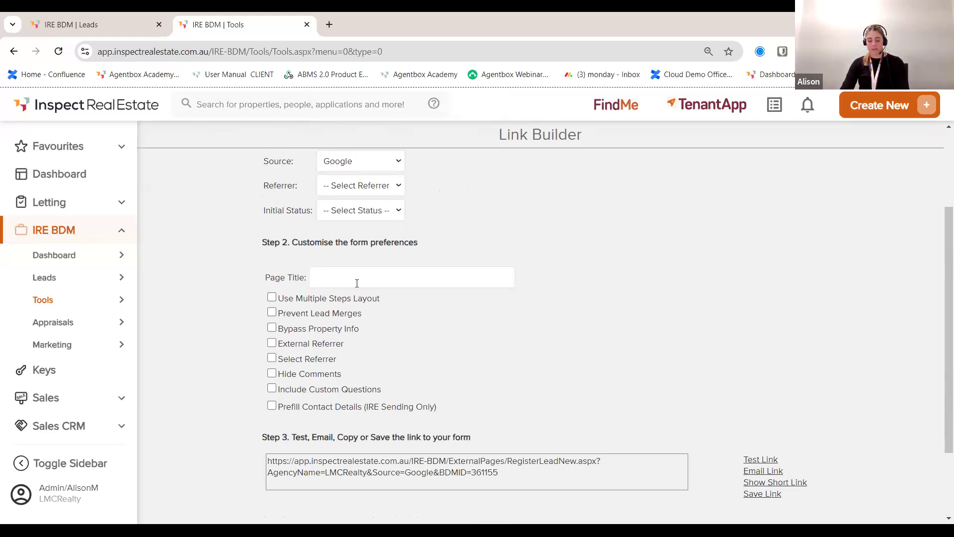
{"action": "type", "text": "LMC Management Services"}
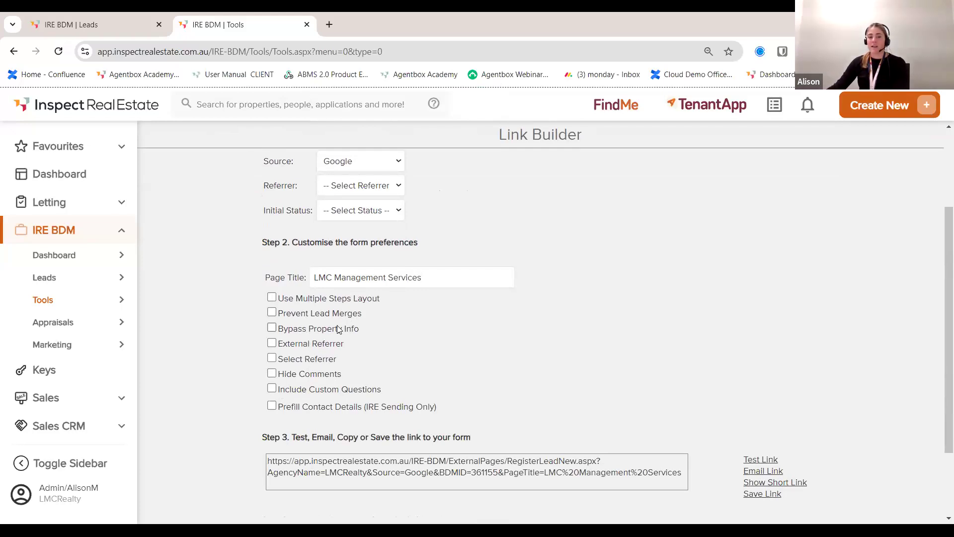
{"action": "left_click", "coordinate": [273, 345]}
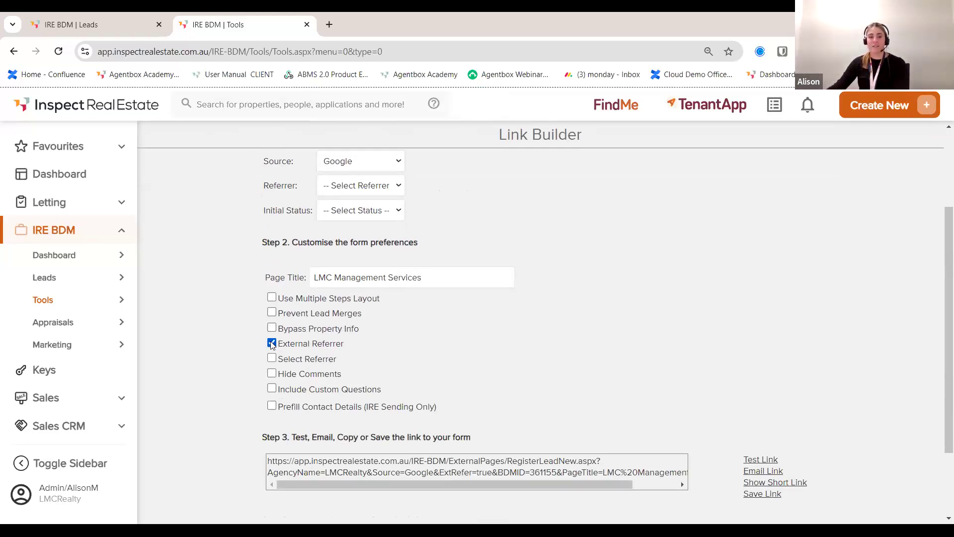
{"action": "left_click", "coordinate": [272, 343]}
{"action": "left_click", "coordinate": [273, 359]}
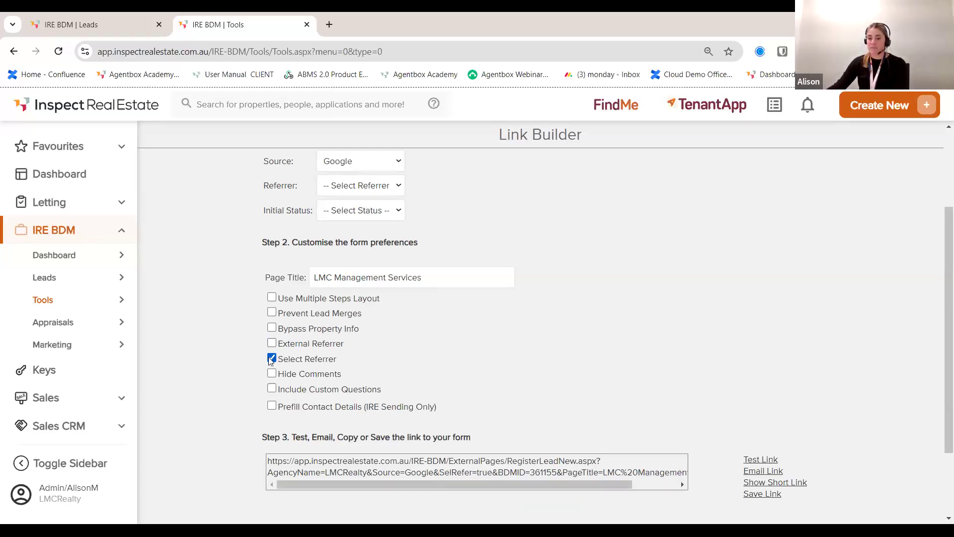
{"action": "left_click", "coordinate": [272, 359]}
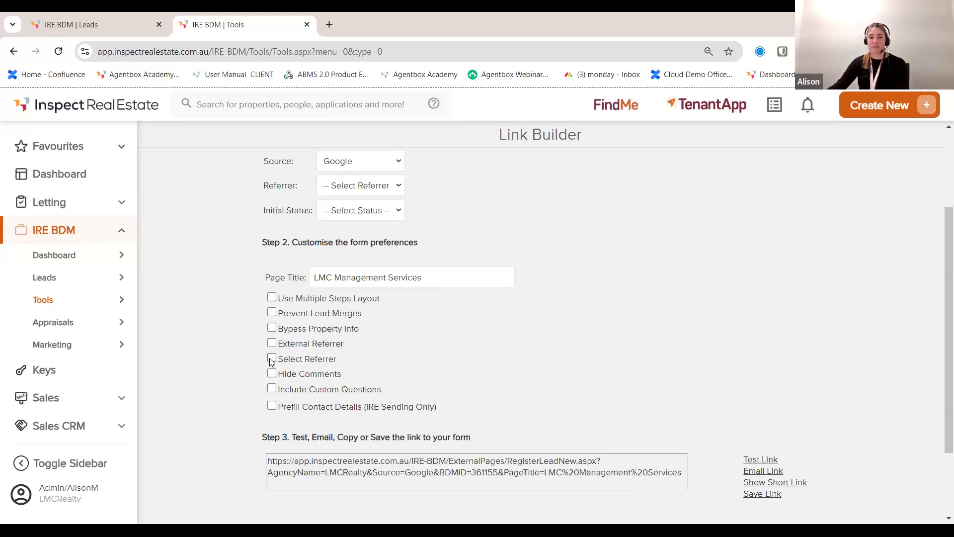
{"action": "left_click", "coordinate": [272, 388]}
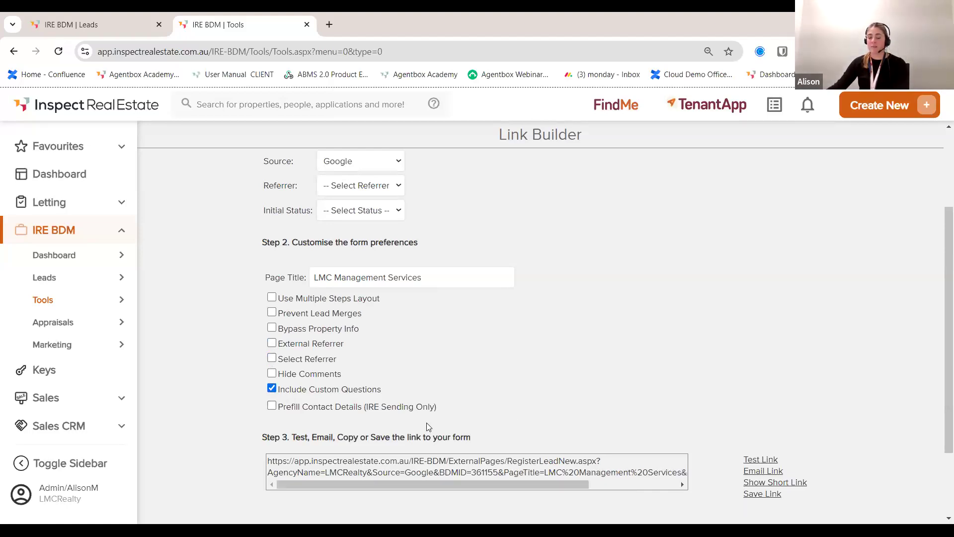
{"action": "scroll", "coordinate": [480, 405], "scroll_direction": "up", "scroll_amount": 3}
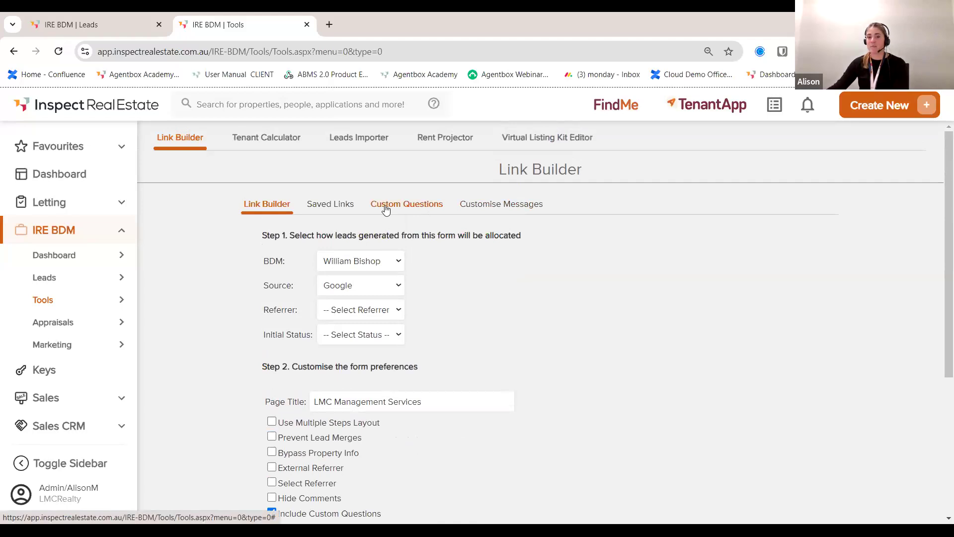
Step: Turn off custom questions and generate the link's short link
{"action": "scroll", "coordinate": [588, 336], "scroll_direction": "down", "scroll_amount": 4}
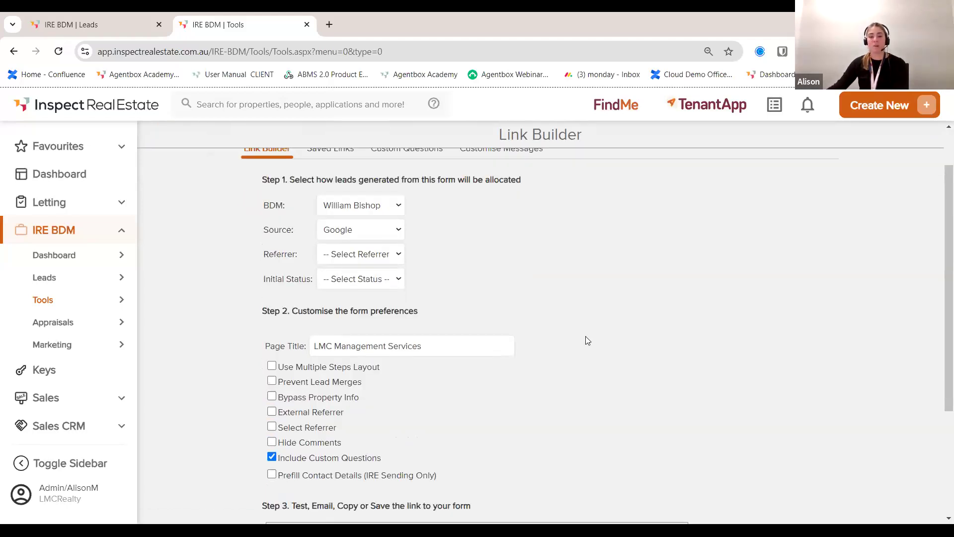
{"action": "left_click", "coordinate": [272, 326]}
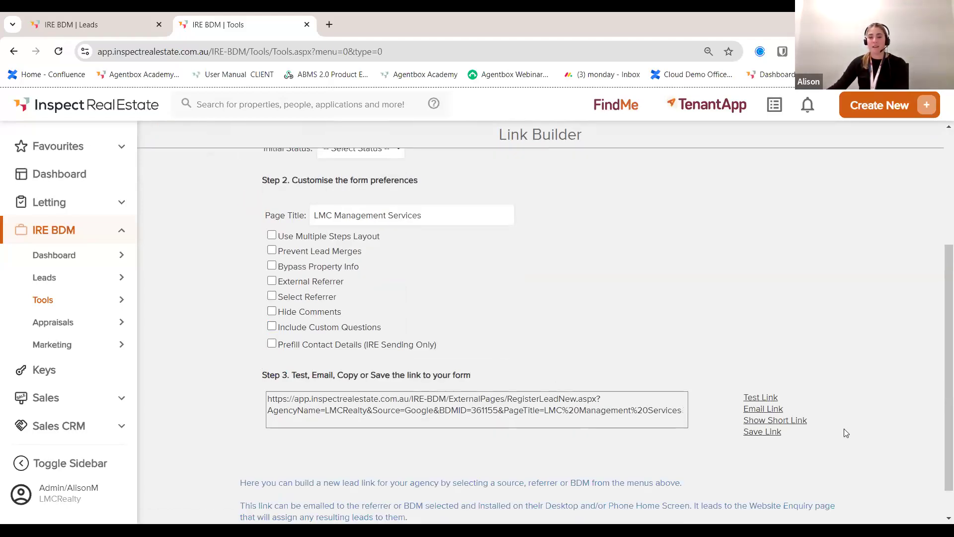
{"action": "left_click", "coordinate": [755, 421]}
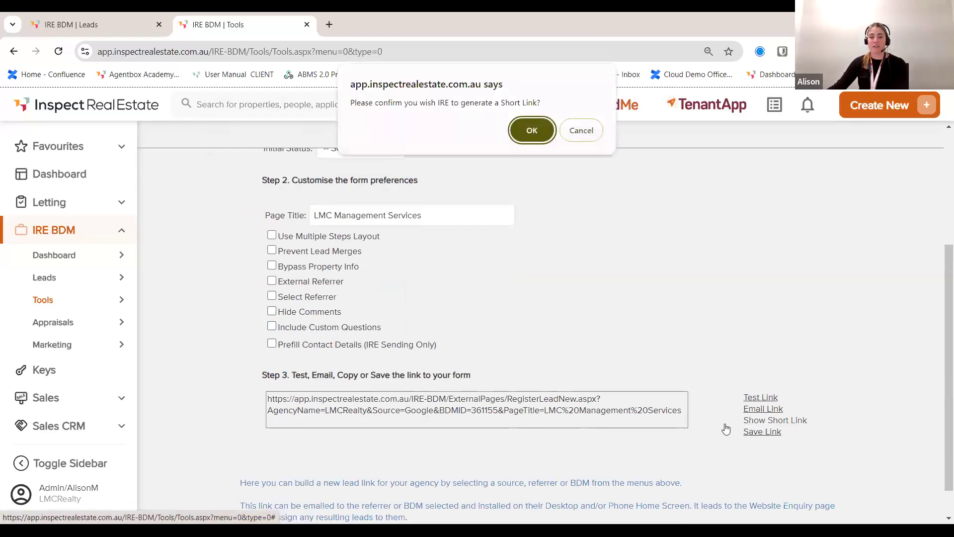
{"action": "left_click", "coordinate": [532, 130]}
{"action": "left_click", "coordinate": [492, 290]}
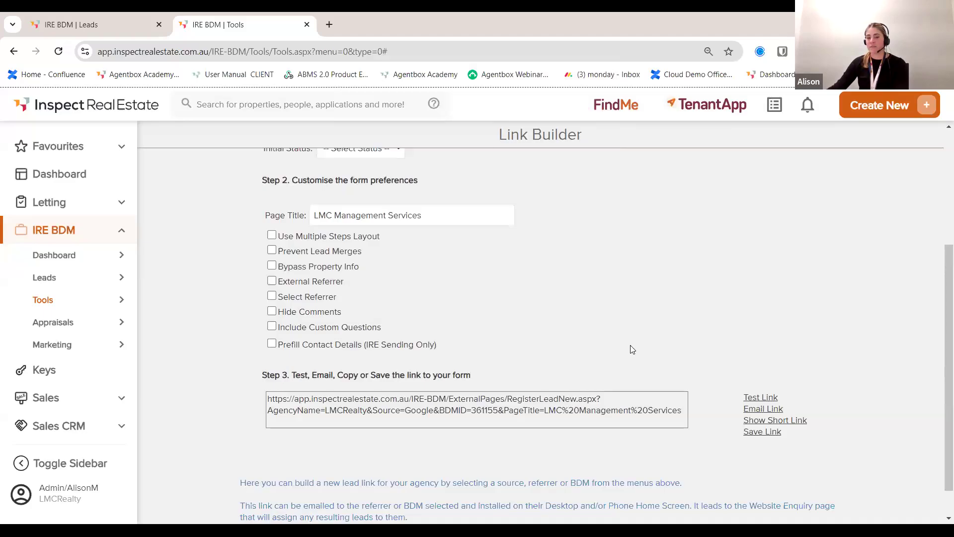
Step: Save the lead link under the name 'LMC Management Services'
{"action": "left_click", "coordinate": [755, 432]}
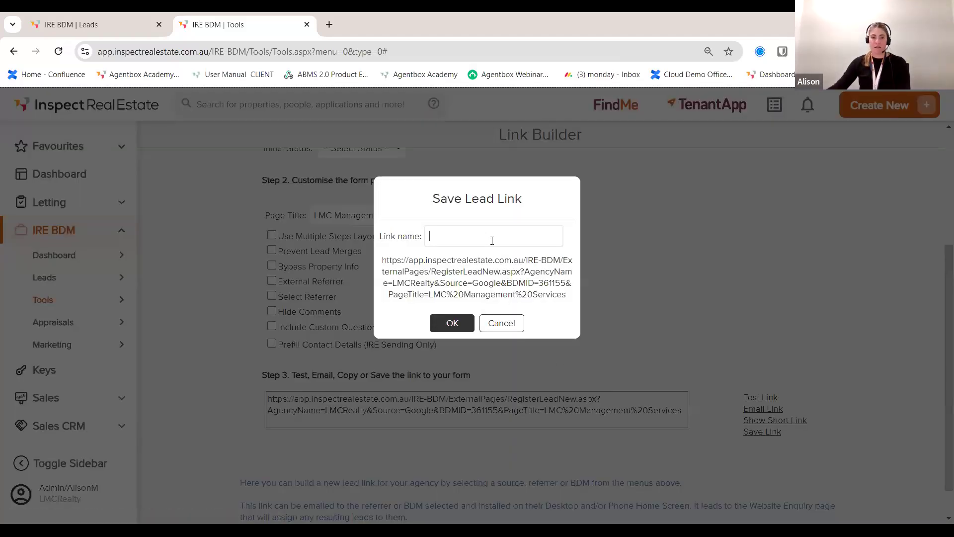
{"action": "type", "text": "LMC M"}
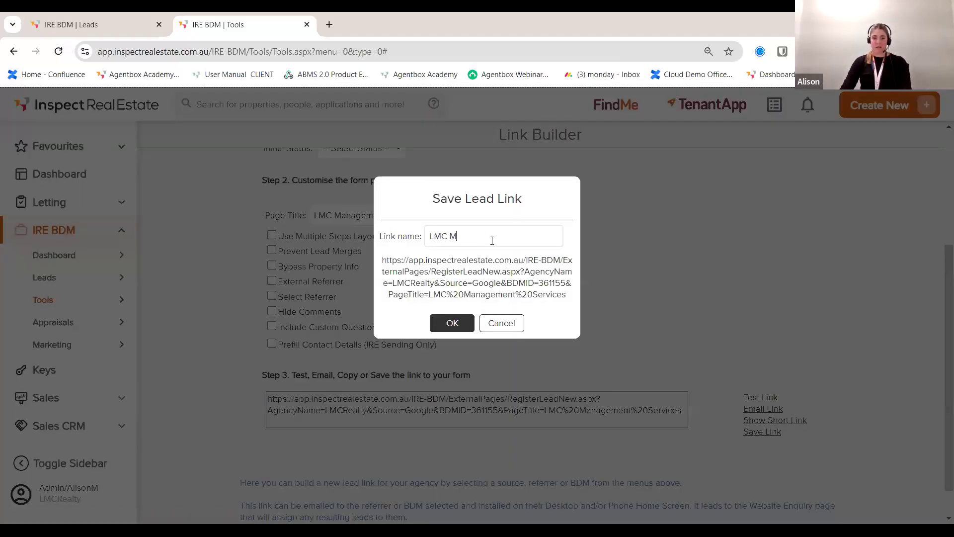
{"action": "type", "text": "anagement Services"}
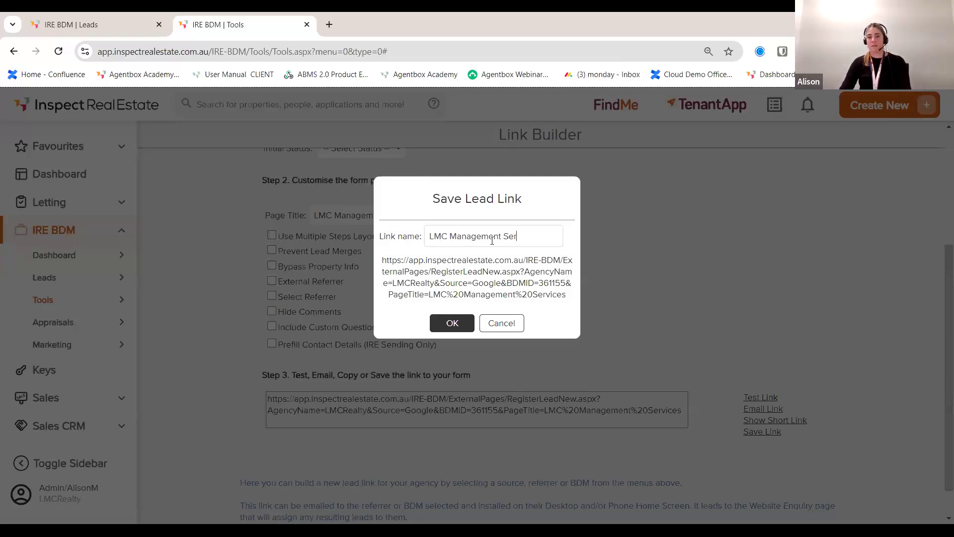
{"action": "left_click", "coordinate": [451, 323]}
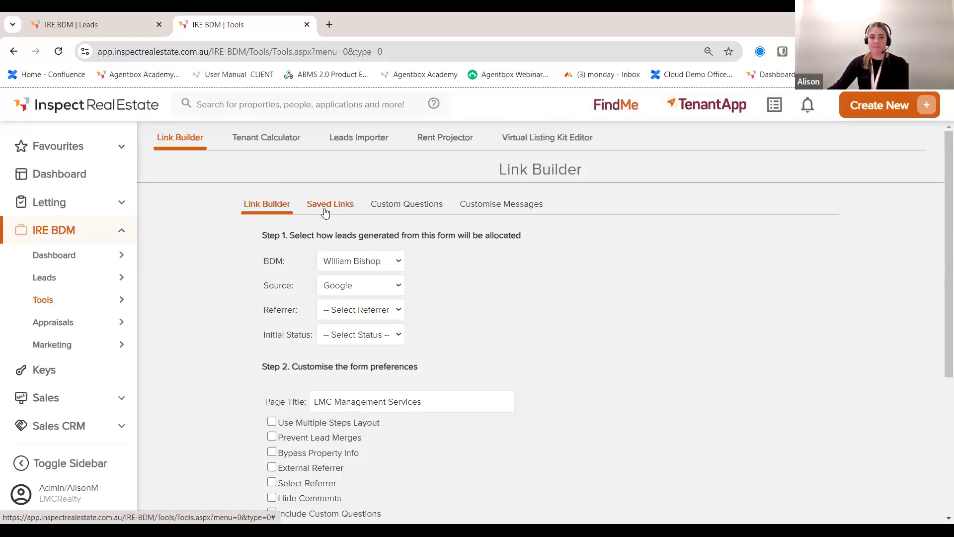
{"action": "left_click", "coordinate": [261, 139]}
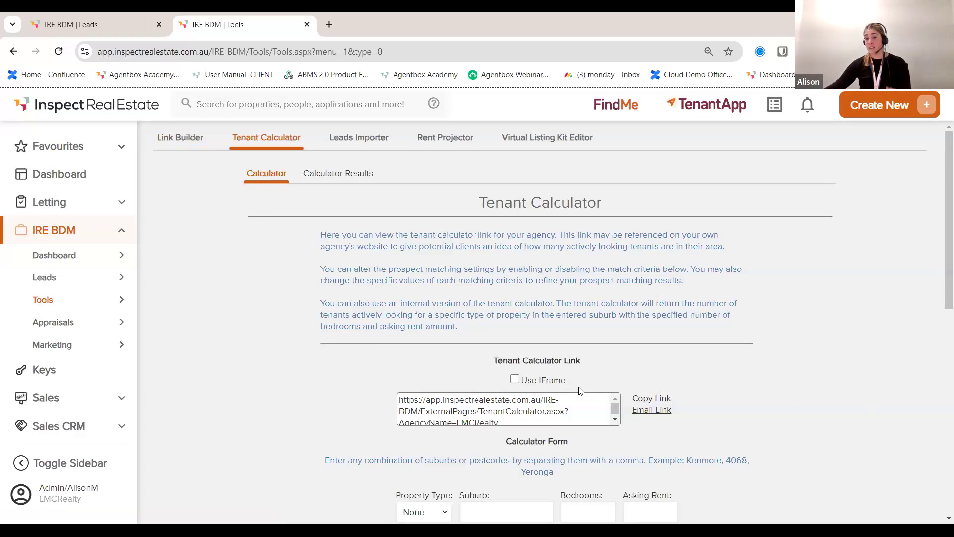
Step: Run the tenant calculator for a 3-bedroom house in brisbane, which finds 0 matching tenants
{"action": "scroll", "coordinate": [497, 408], "scroll_direction": "down", "scroll_amount": 3}
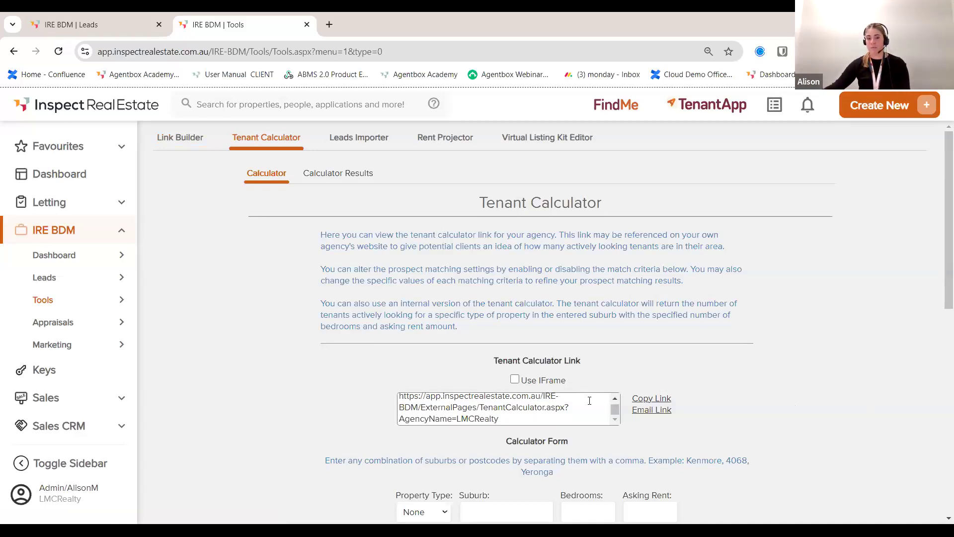
{"action": "left_click", "coordinate": [433, 387]}
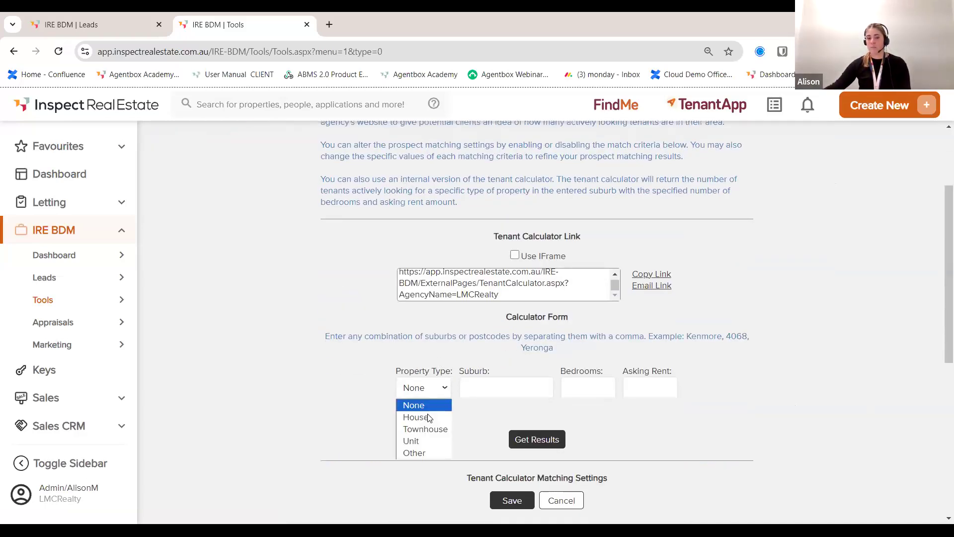
{"action": "left_click", "coordinate": [427, 414]}
{"action": "left_click", "coordinate": [489, 391]}
{"action": "type", "text": "brisbane"}
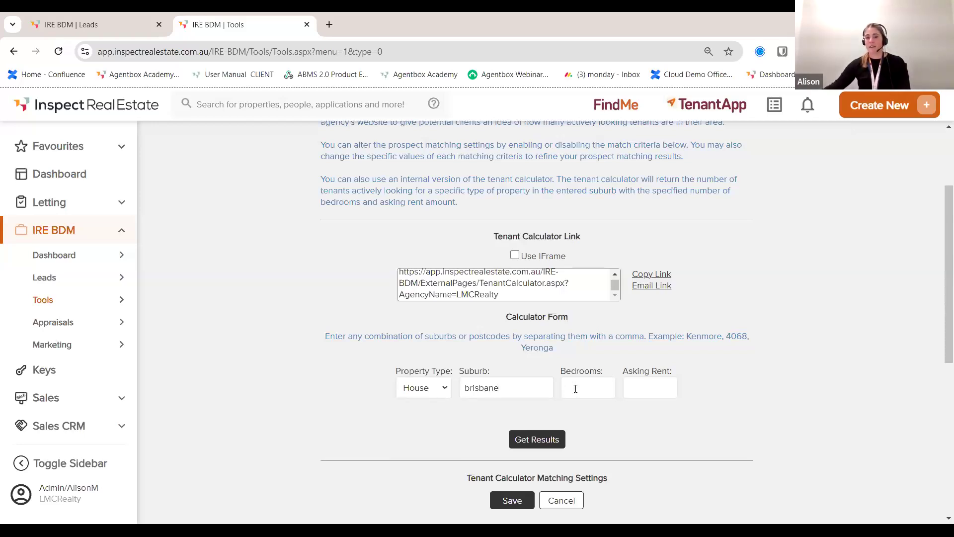
{"action": "type", "text": "3"}
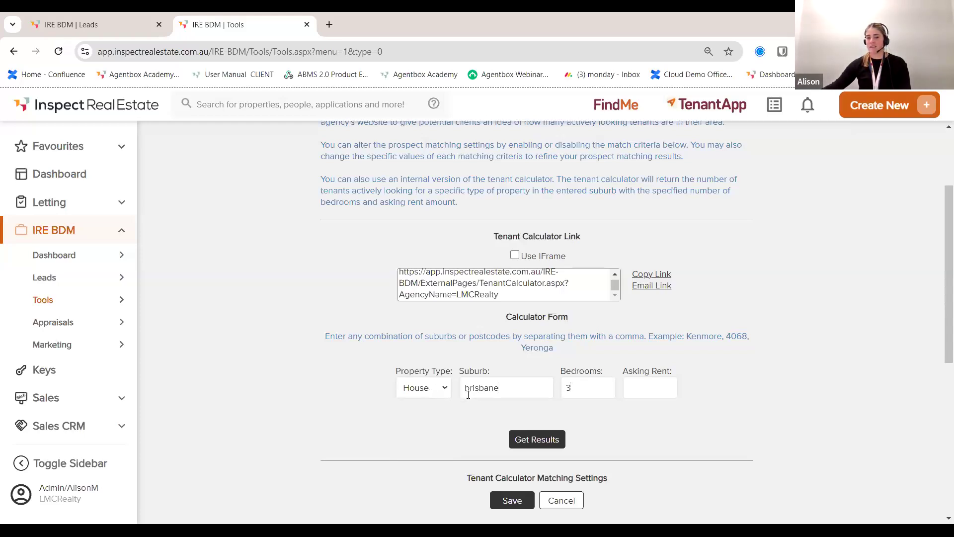
{"action": "left_click", "coordinate": [534, 439]}
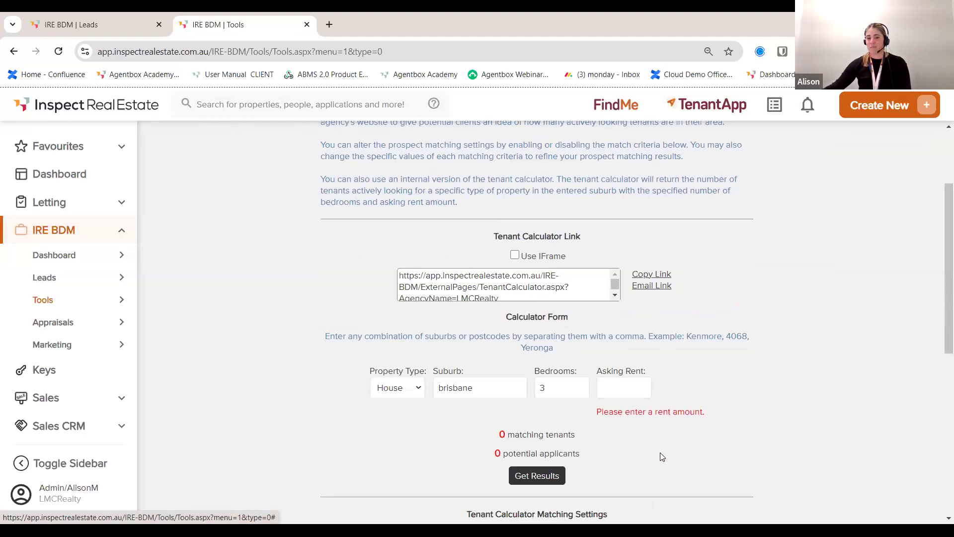
{"action": "scroll", "coordinate": [663, 456], "scroll_direction": "down", "scroll_amount": 1}
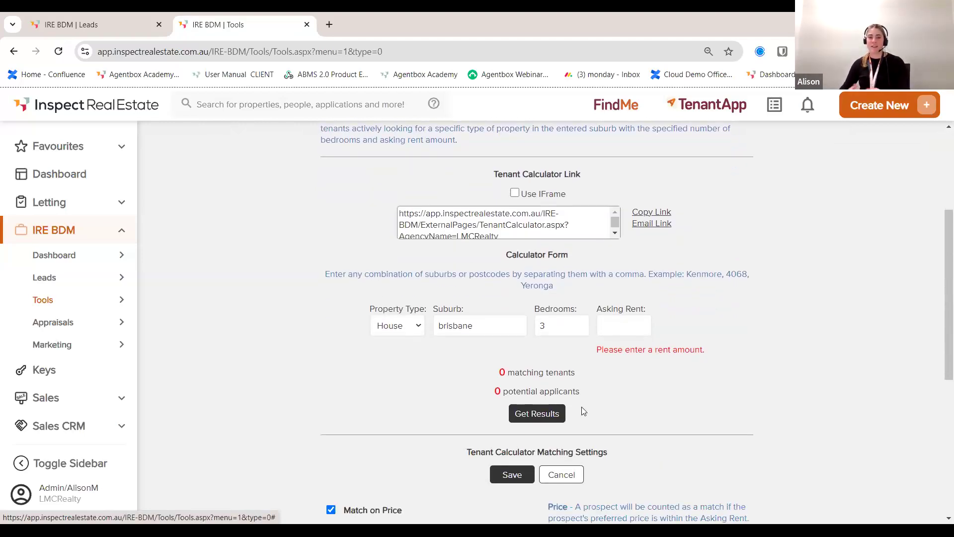
{"action": "scroll", "coordinate": [718, 387], "scroll_direction": "up", "scroll_amount": 2}
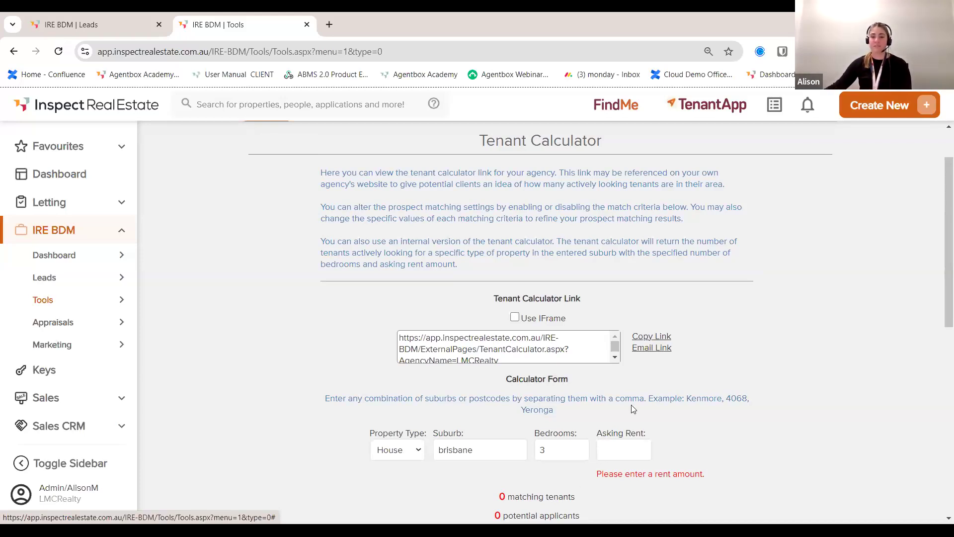
{"action": "left_click", "coordinate": [329, 25]}
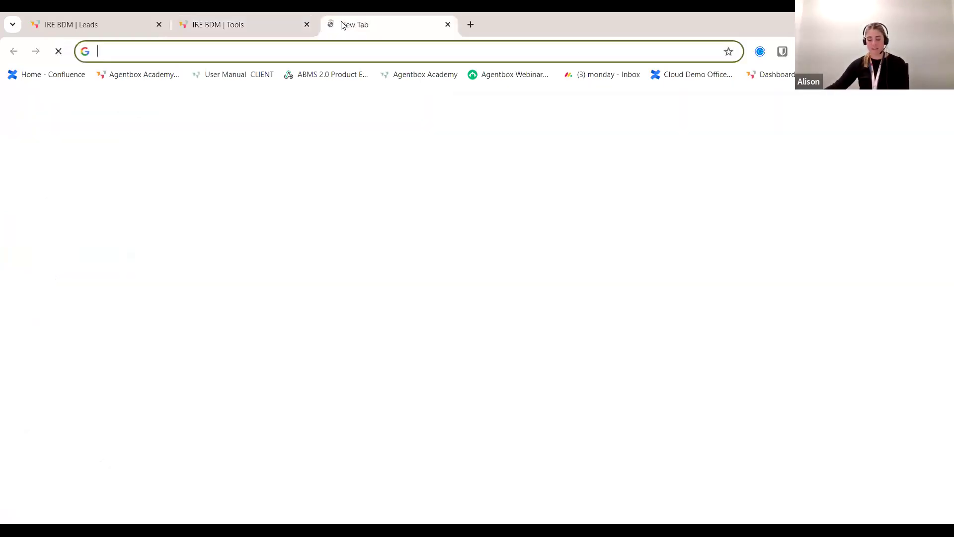
Step: On the public tenant calculator, calculate demand for a 2-bedroom Brisbane house at 500 rent
{"action": "type", "text": "https://app.inspectrealestate.com.au/IRE-BDM/ExternalPages/TenantCalculator.aspx?AgencyName=LMCRealty"}
{"action": "key", "text": "Return"}
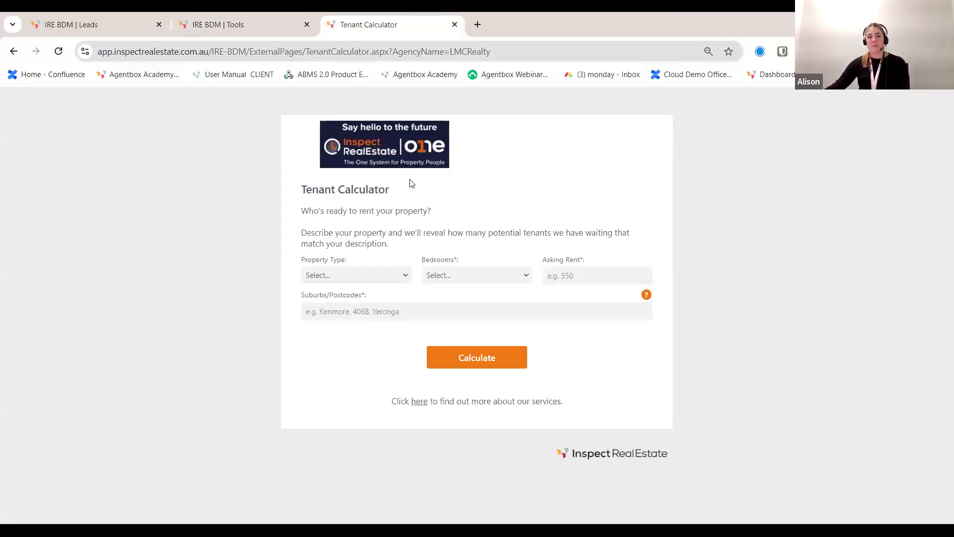
{"action": "left_click", "coordinate": [391, 279]}
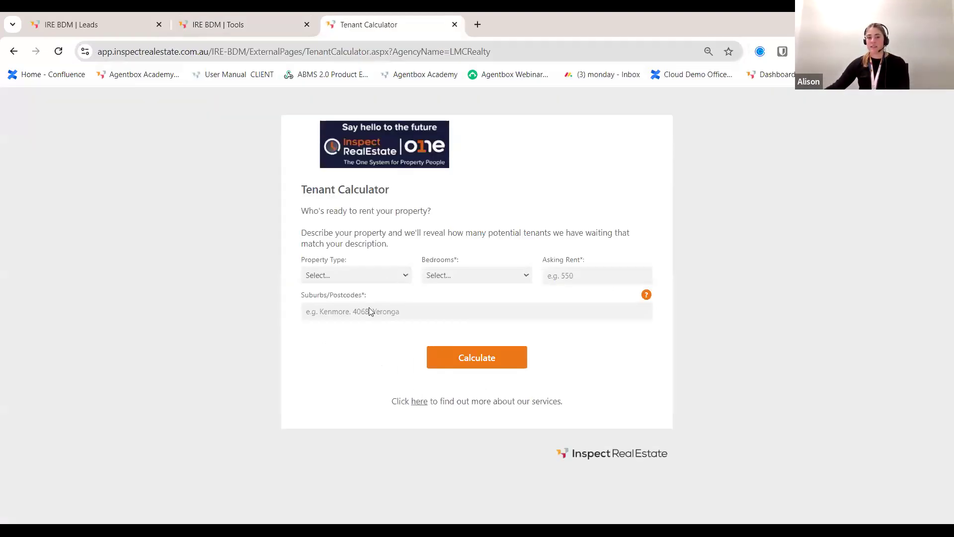
{"action": "left_click", "coordinate": [380, 301]}
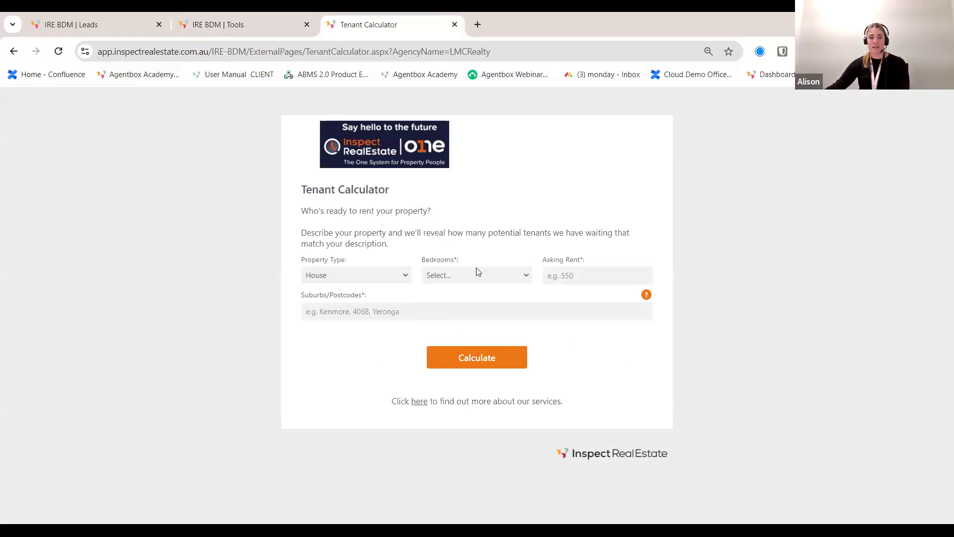
{"action": "left_click", "coordinate": [476, 275]}
{"action": "left_click", "coordinate": [462, 313]}
{"action": "left_click", "coordinate": [587, 269]}
{"action": "type", "text": "500"}
{"action": "left_click", "coordinate": [420, 307]}
{"action": "type", "text": "Brisbane"}
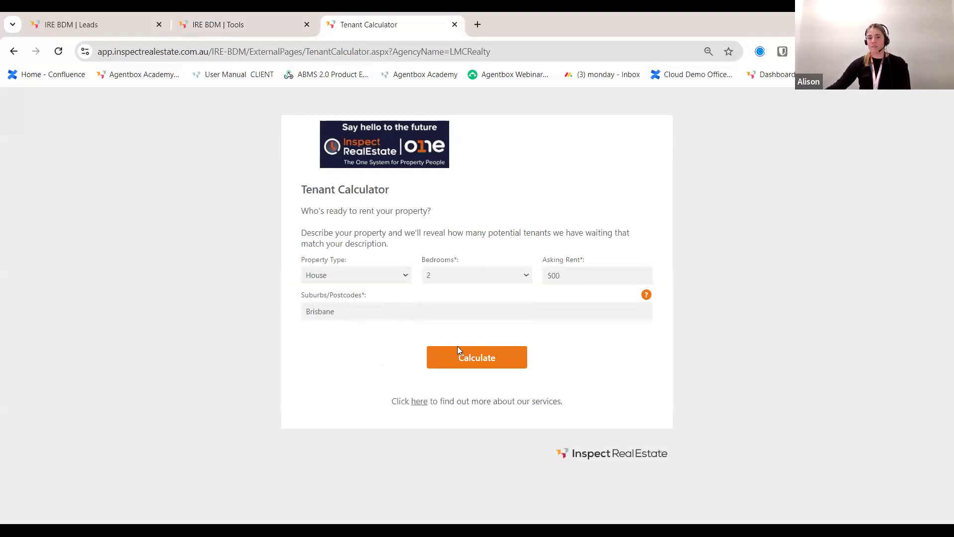
{"action": "left_click", "coordinate": [468, 357]}
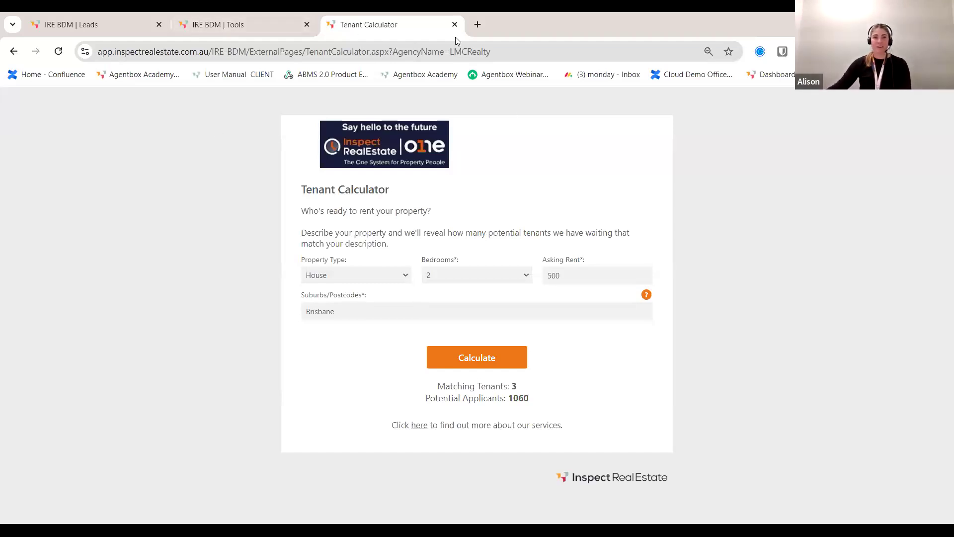
Step: Close the tenant calculator page and open the Virtual Listing Kit Editor's Agent Profile section
{"action": "left_click", "coordinate": [454, 24]}
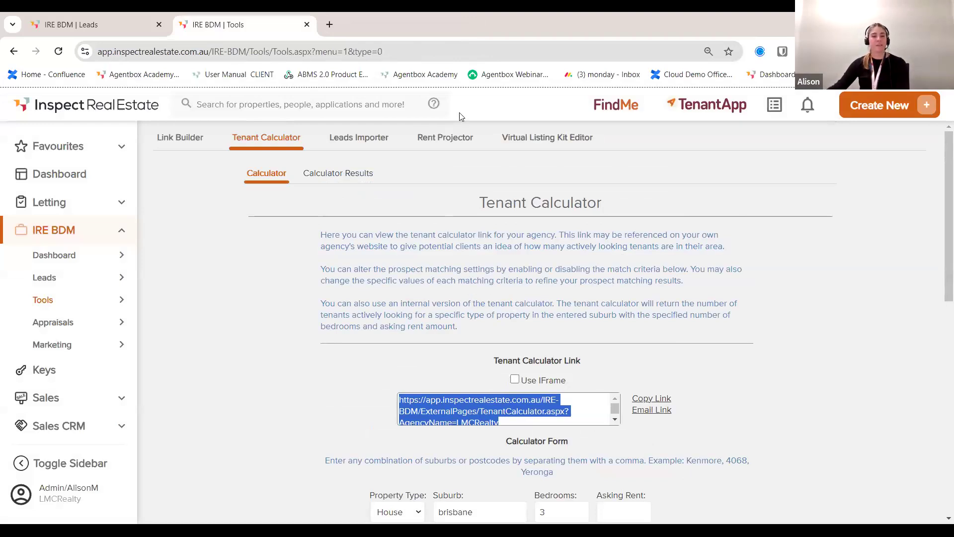
{"action": "left_click", "coordinate": [545, 138]}
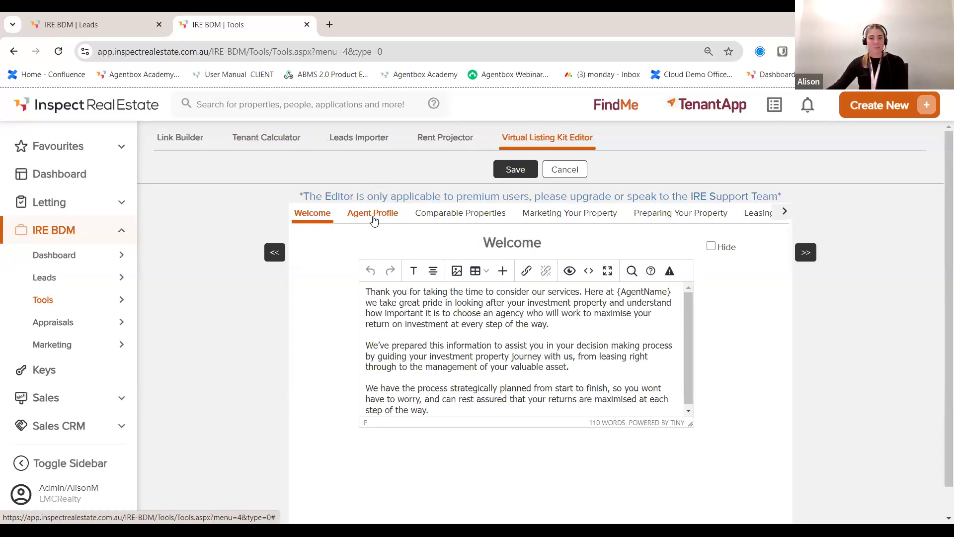
{"action": "left_click", "coordinate": [374, 220]}
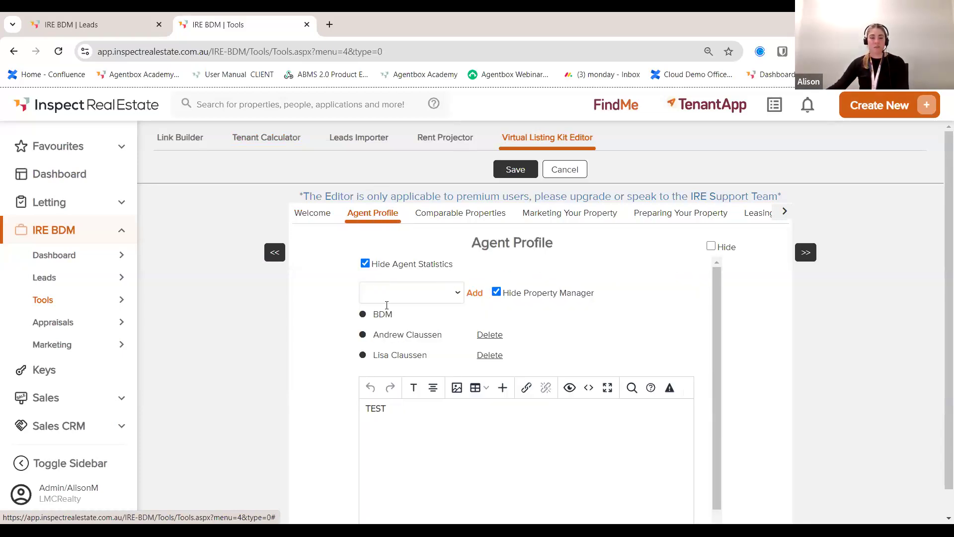
Step: Review the Agent Profile, Comparable Properties, Marketing, Preparing and Leasing Process sections
{"action": "scroll", "coordinate": [463, 306], "scroll_direction": "down", "scroll_amount": 1}
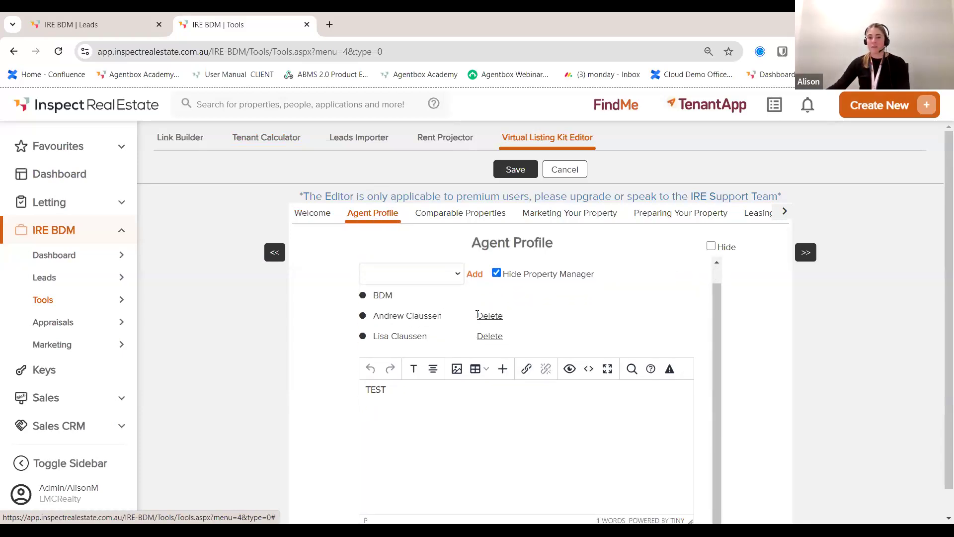
{"action": "scroll", "coordinate": [464, 246], "scroll_direction": "up", "scroll_amount": 1}
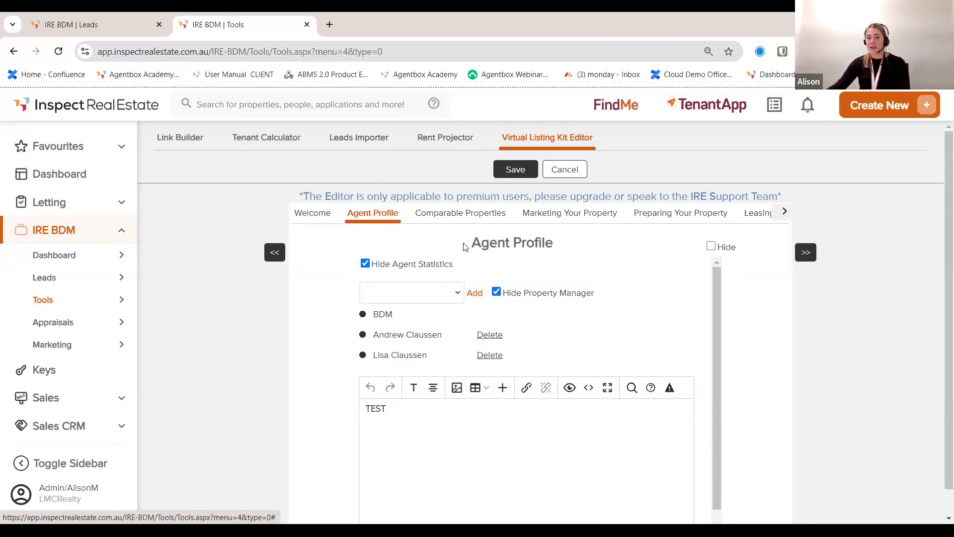
{"action": "left_click", "coordinate": [480, 215]}
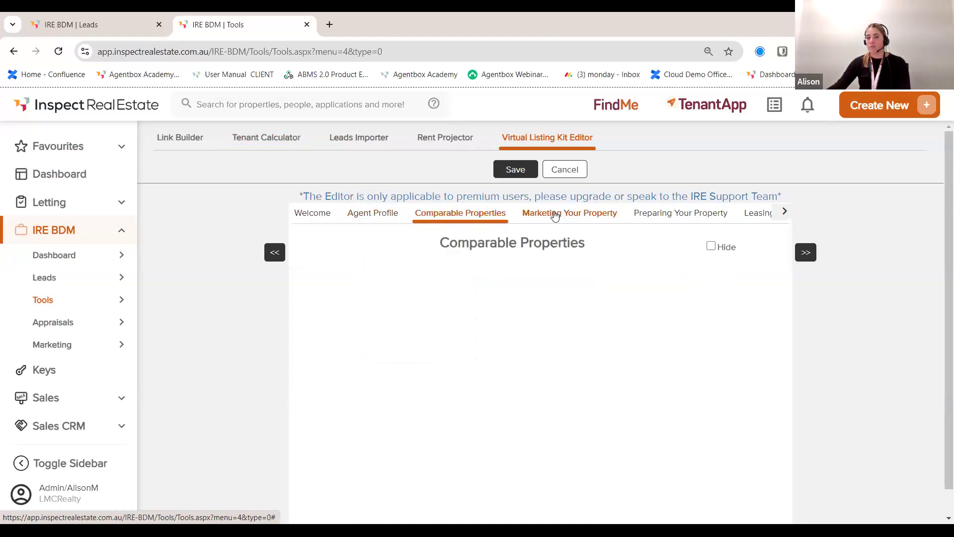
{"action": "left_click", "coordinate": [555, 215]}
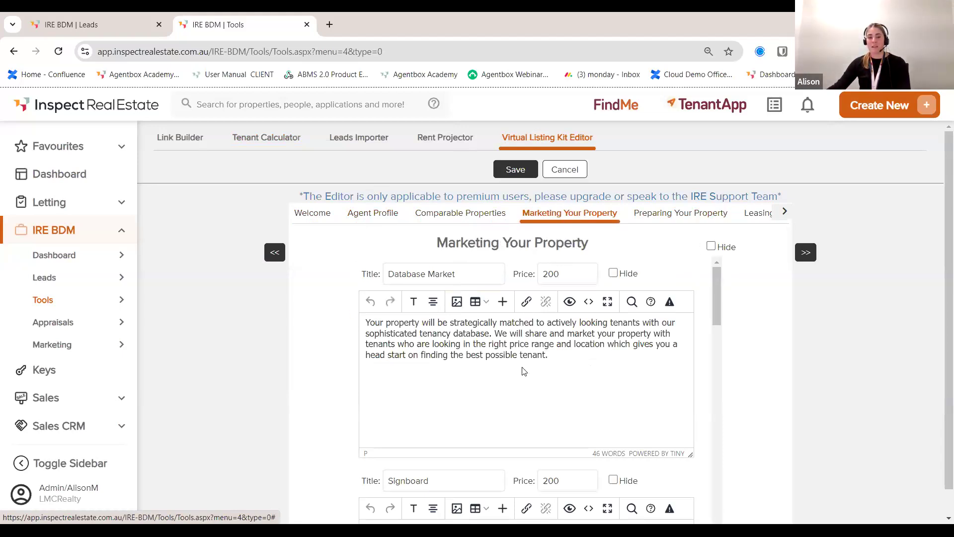
{"action": "scroll", "coordinate": [525, 371], "scroll_direction": "down", "scroll_amount": 8}
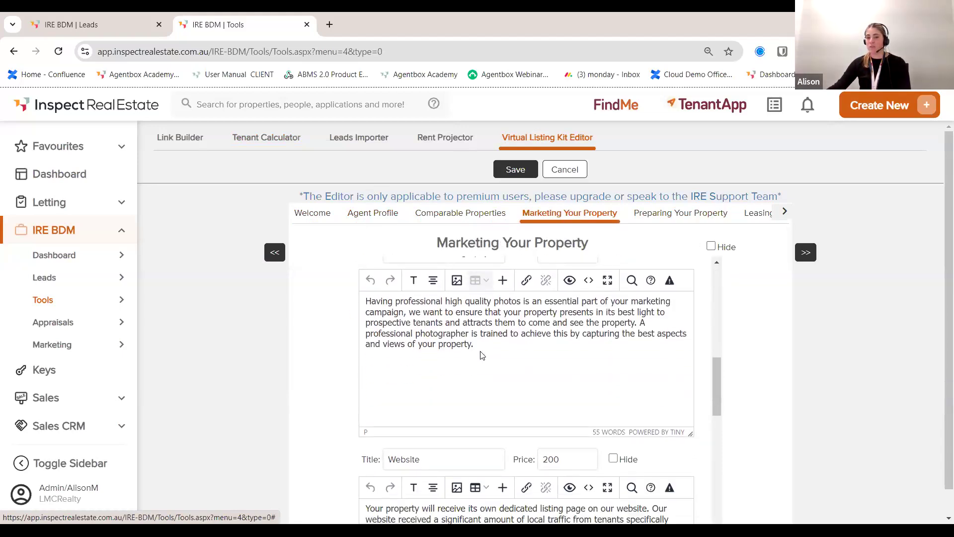
{"action": "scroll", "coordinate": [492, 359], "scroll_direction": "down", "scroll_amount": 2}
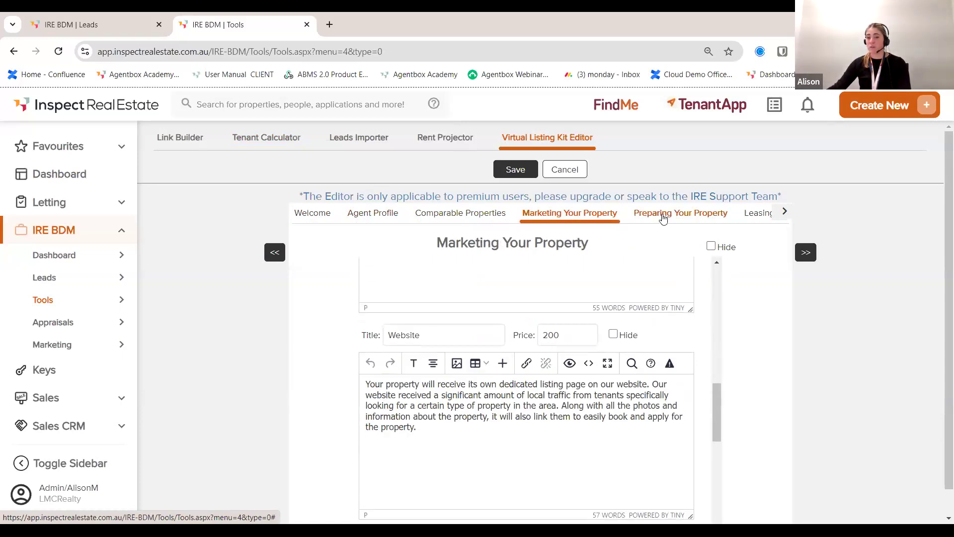
{"action": "left_click", "coordinate": [663, 215]}
{"action": "scroll", "coordinate": [545, 319], "scroll_direction": "down", "scroll_amount": 6}
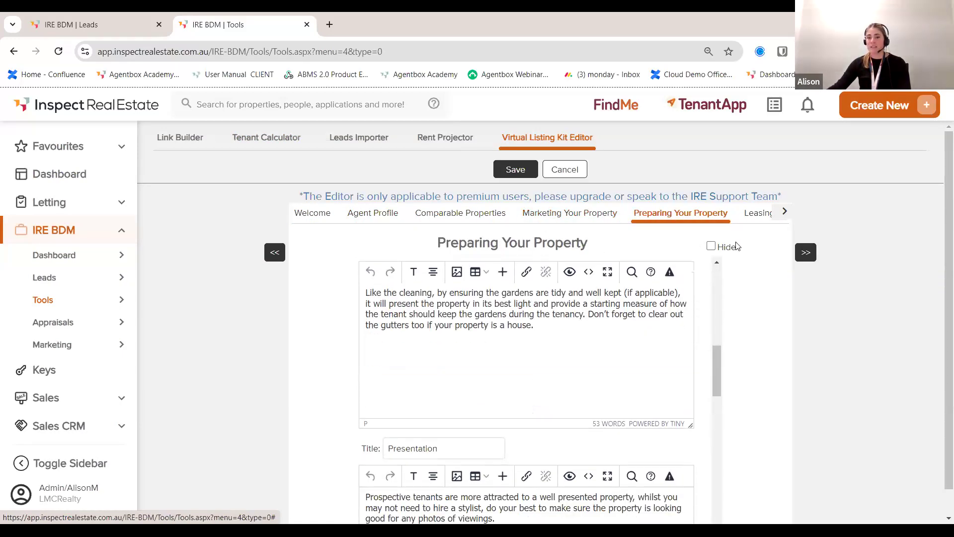
{"action": "left_click", "coordinate": [756, 213]}
{"action": "scroll", "coordinate": [545, 316], "scroll_direction": "down", "scroll_amount": 5}
{"action": "scroll", "coordinate": [545, 315], "scroll_direction": "down", "scroll_amount": 7}
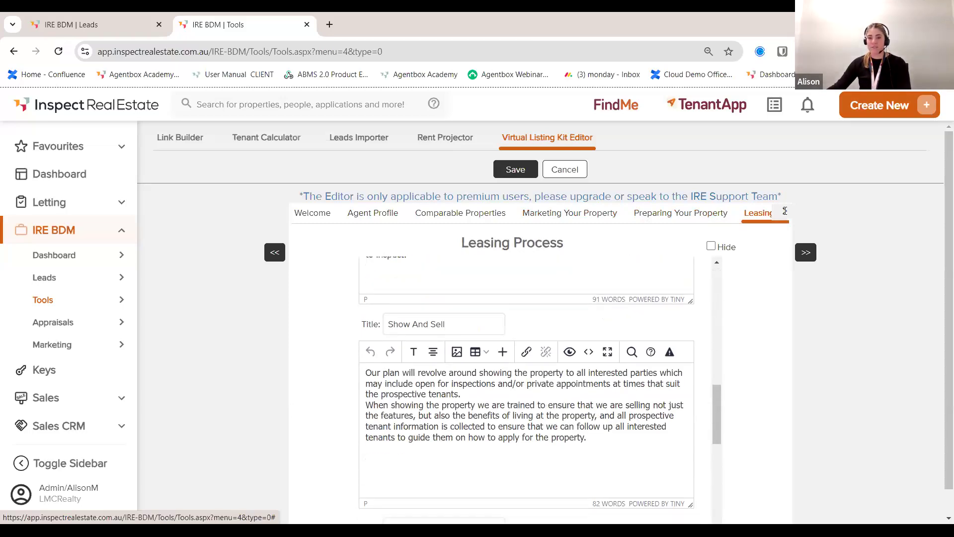
Step: Scroll the kit's section tabs through Ideal Leasing Timeline and Management Process to Current Listings
{"action": "left_click", "coordinate": [784, 212]}
{"action": "left_click", "coordinate": [784, 213]}
{"action": "left_click", "coordinate": [784, 214]}
{"action": "left_click", "coordinate": [784, 214]}
{"action": "left_click", "coordinate": [784, 214]}
{"action": "left_click", "coordinate": [784, 213]}
{"action": "left_click", "coordinate": [784, 213]}
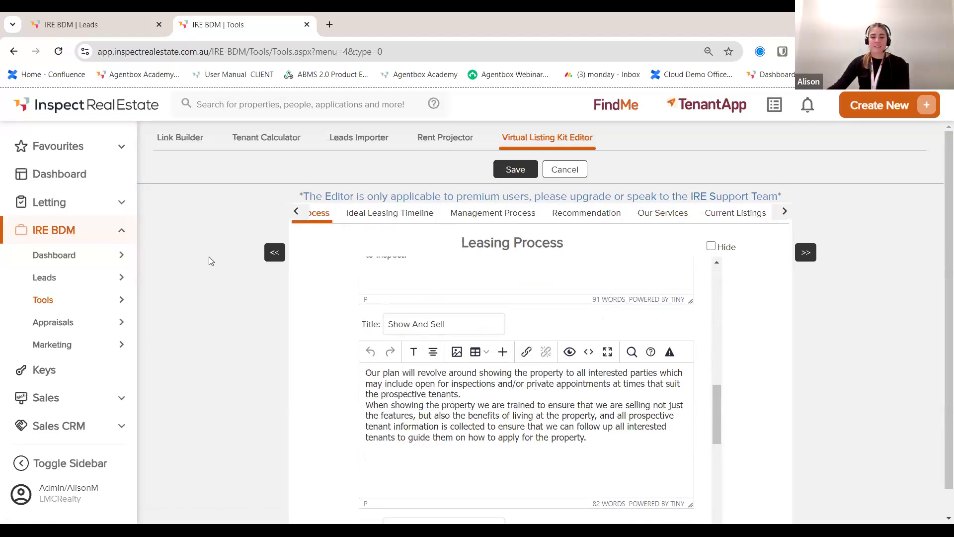
{"action": "mouse_move", "coordinate": [85, 351]}
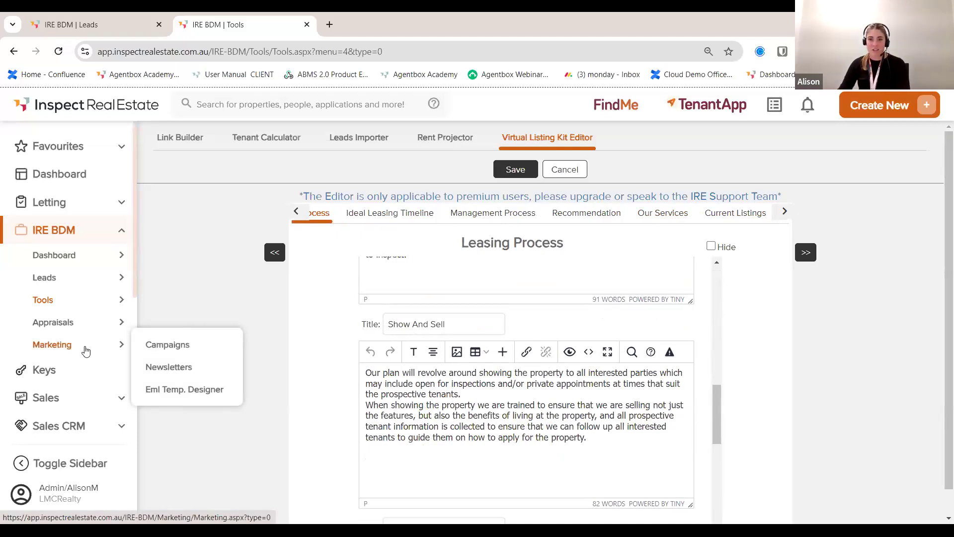
Step: Open Marketing Campaigns, check the off triggers, then view the 5 campaigns including Lost Campaign
{"action": "left_click", "coordinate": [145, 341]}
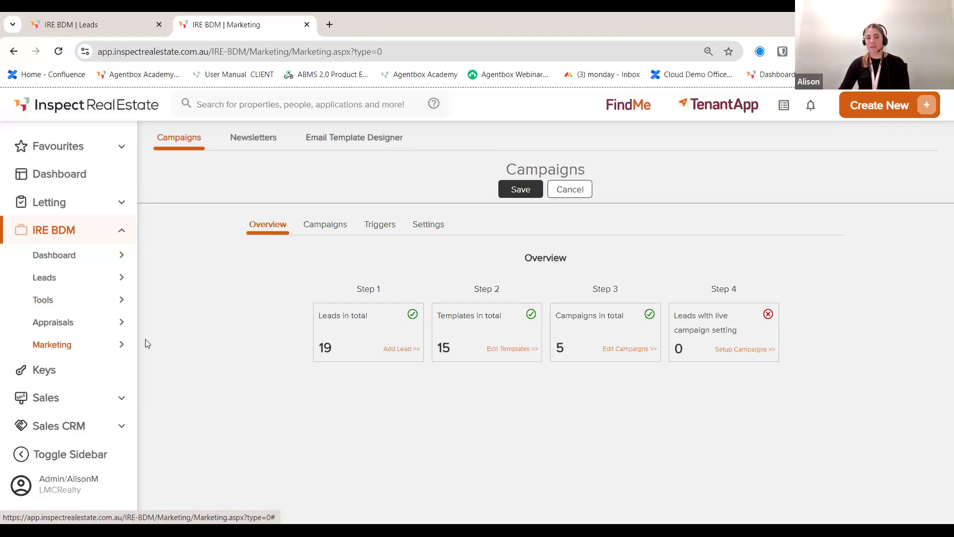
{"action": "left_click", "coordinate": [381, 225]}
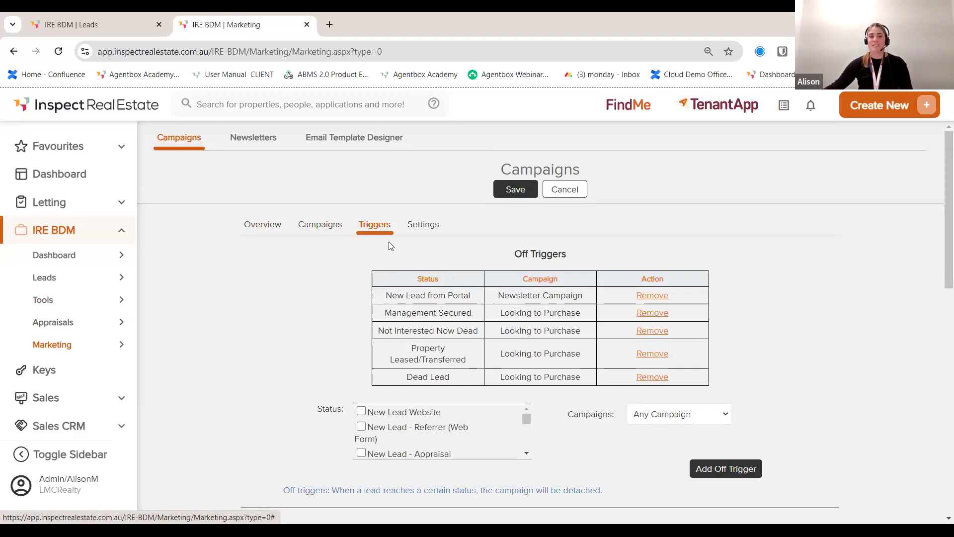
{"action": "left_click", "coordinate": [325, 228]}
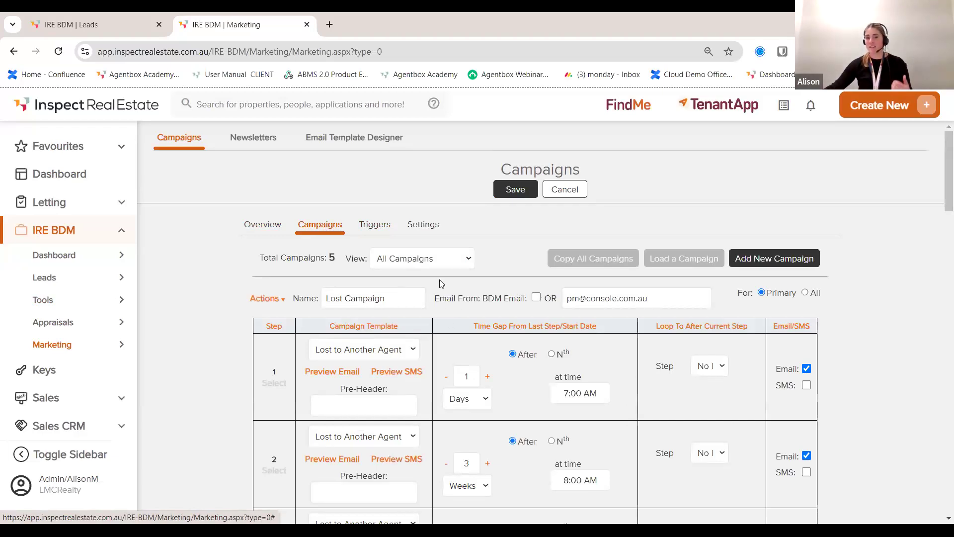
{"action": "scroll", "coordinate": [441, 285], "scroll_direction": "down", "scroll_amount": 1}
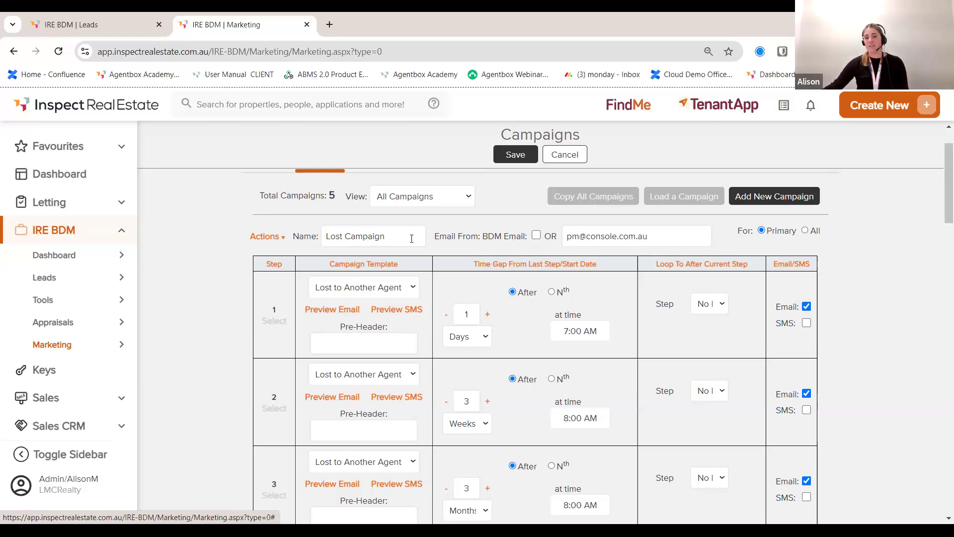
{"action": "scroll", "coordinate": [428, 256], "scroll_direction": "down", "scroll_amount": 1}
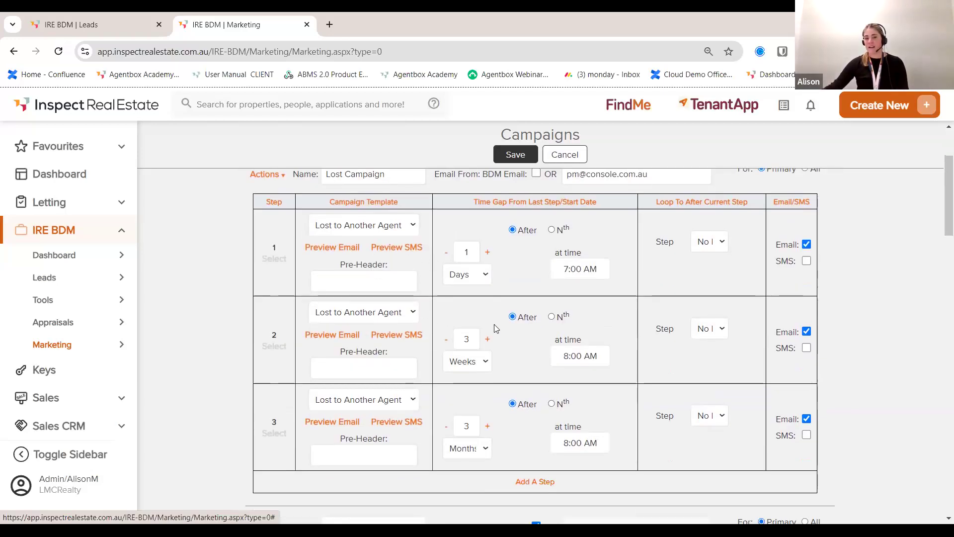
{"action": "scroll", "coordinate": [494, 328], "scroll_direction": "down", "scroll_amount": 2}
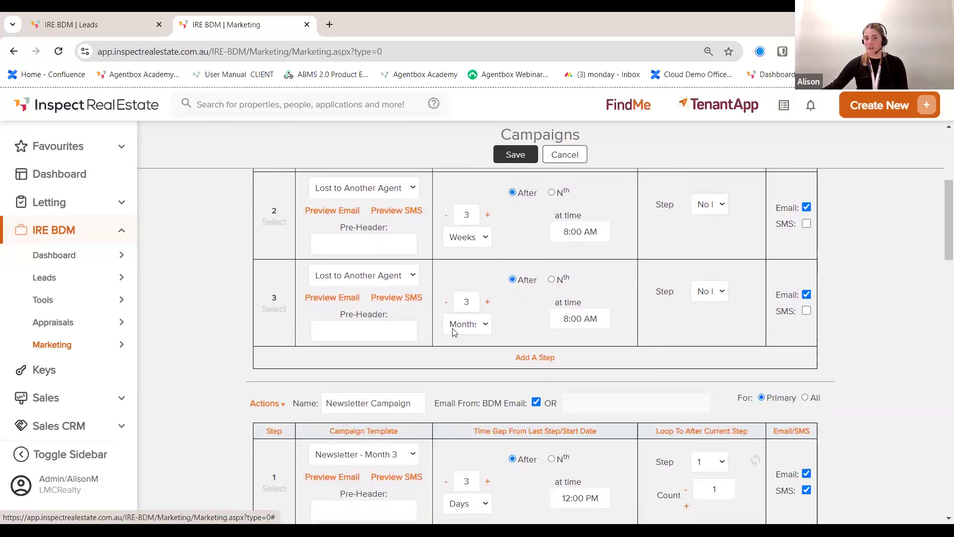
{"action": "scroll", "coordinate": [454, 328], "scroll_direction": "down", "scroll_amount": 1}
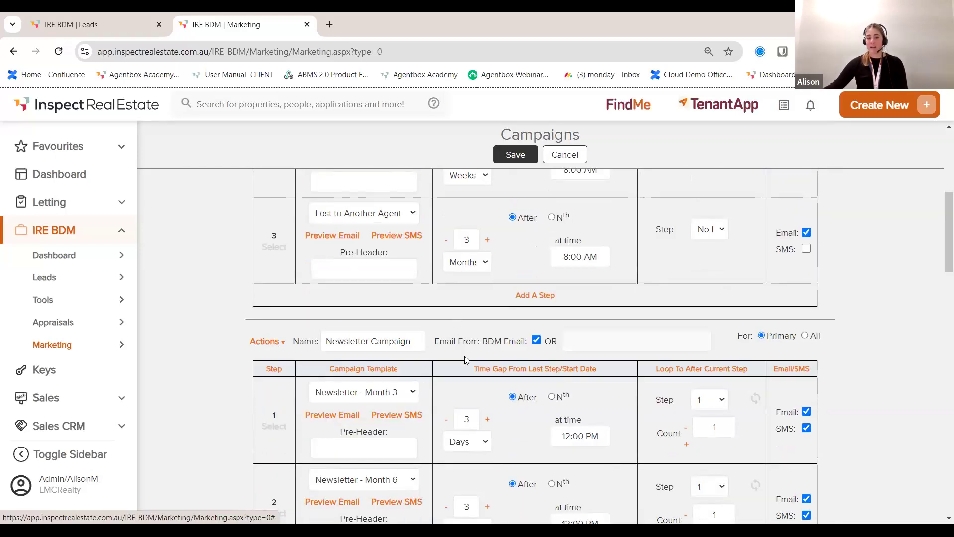
{"action": "scroll", "coordinate": [466, 358], "scroll_direction": "down", "scroll_amount": 4}
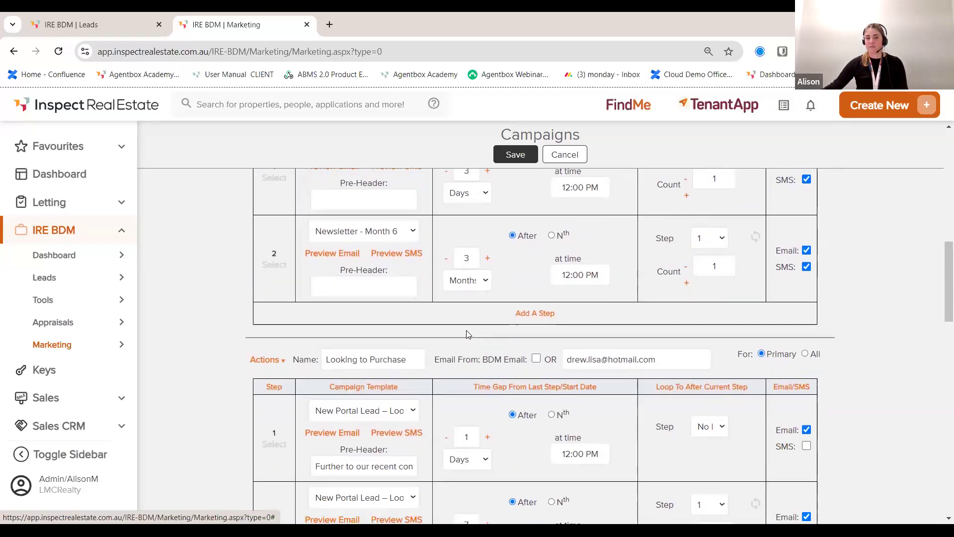
{"action": "scroll", "coordinate": [457, 334], "scroll_direction": "down", "scroll_amount": 1}
{"action": "scroll", "coordinate": [455, 334], "scroll_direction": "down", "scroll_amount": 2}
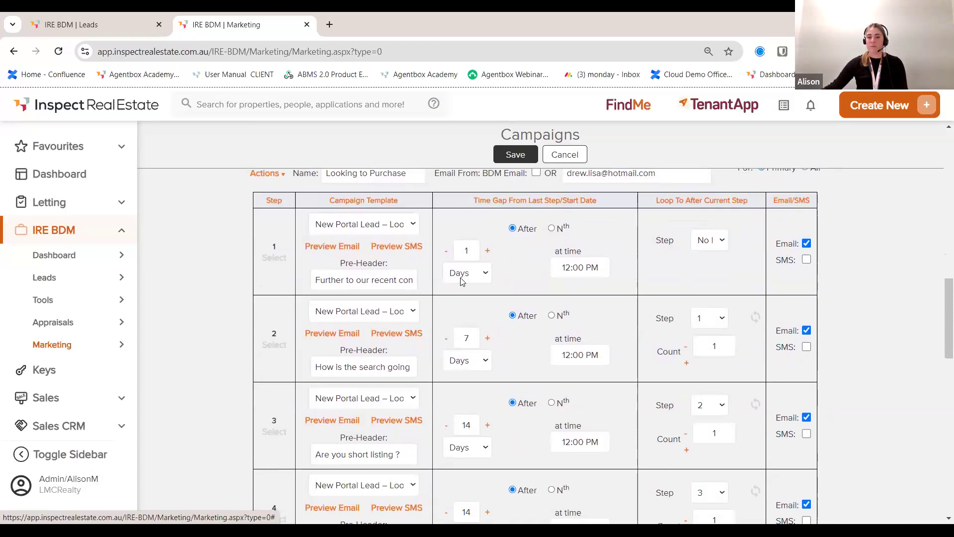
{"action": "scroll", "coordinate": [466, 281], "scroll_direction": "down", "scroll_amount": 1}
{"action": "scroll", "coordinate": [466, 285], "scroll_direction": "down", "scroll_amount": 5}
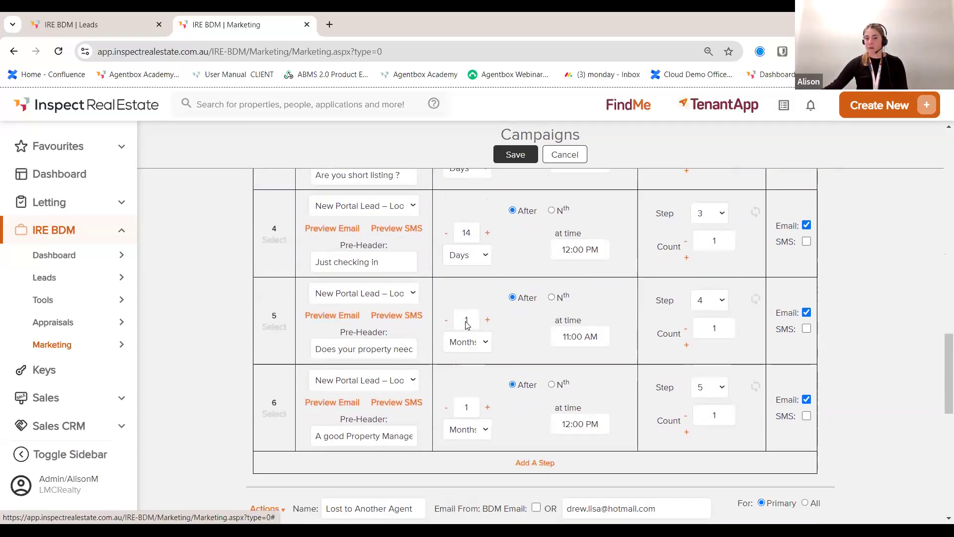
{"action": "scroll", "coordinate": [464, 328], "scroll_direction": "up", "scroll_amount": 12}
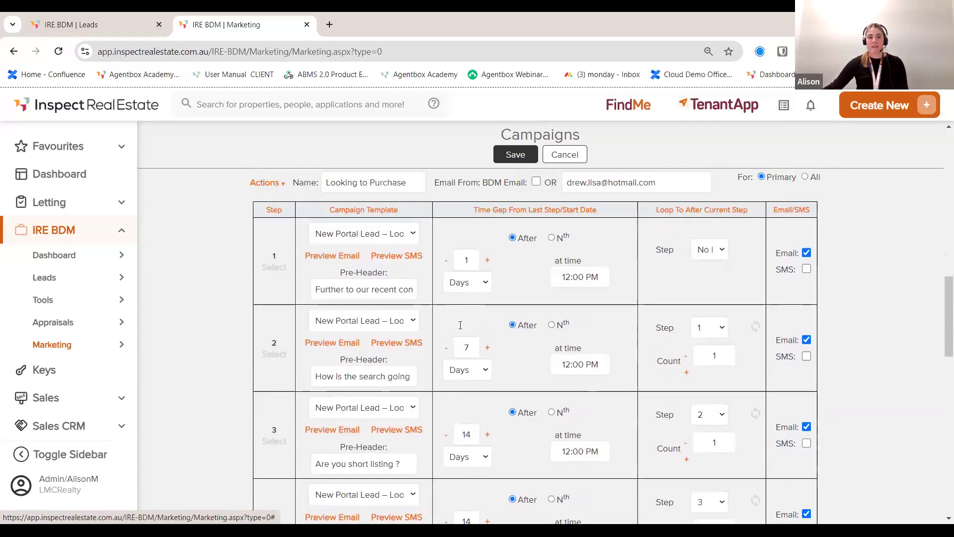
{"action": "scroll", "coordinate": [461, 332], "scroll_direction": "up", "scroll_amount": 2}
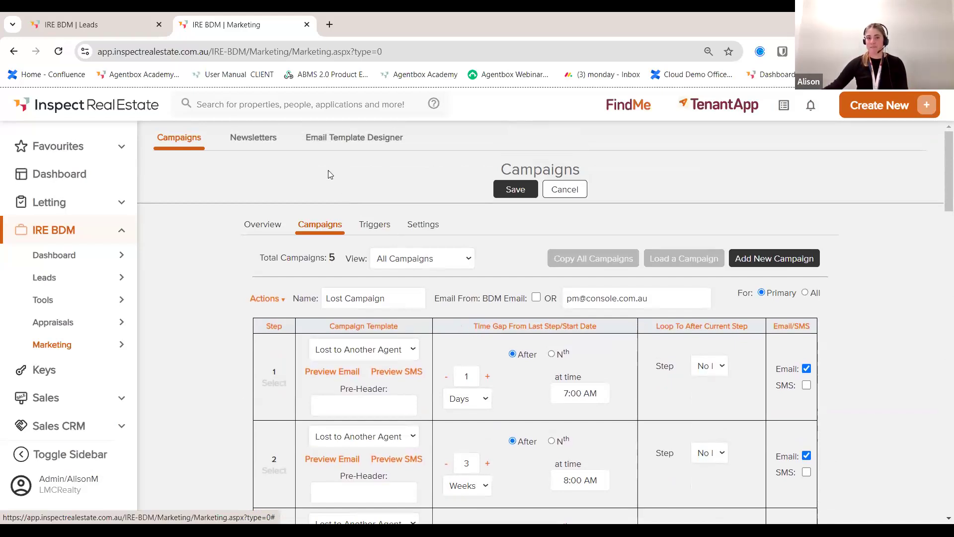
Step: Show the Newsletters overview with sending turned off and the Current Settings checks
{"action": "left_click", "coordinate": [251, 142]}
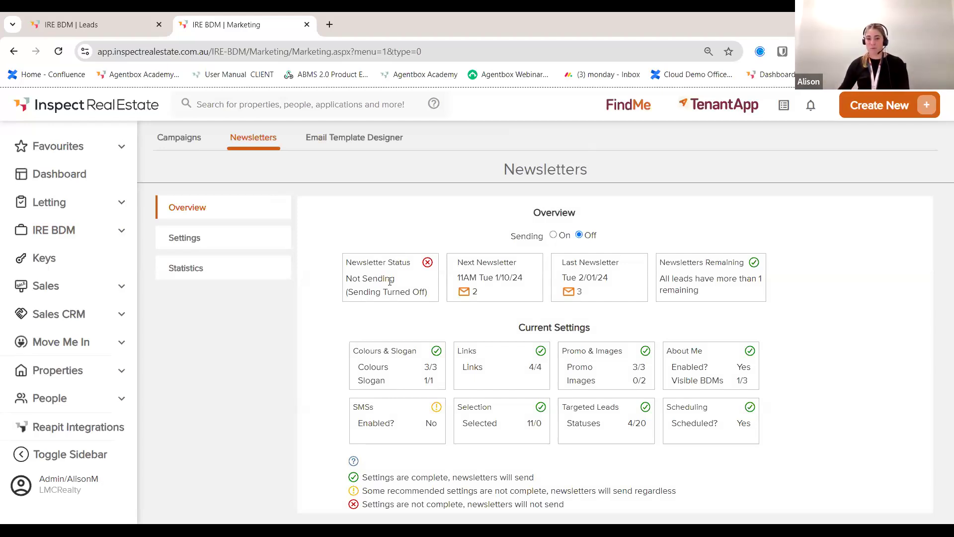
{"action": "left_click", "coordinate": [373, 142]}
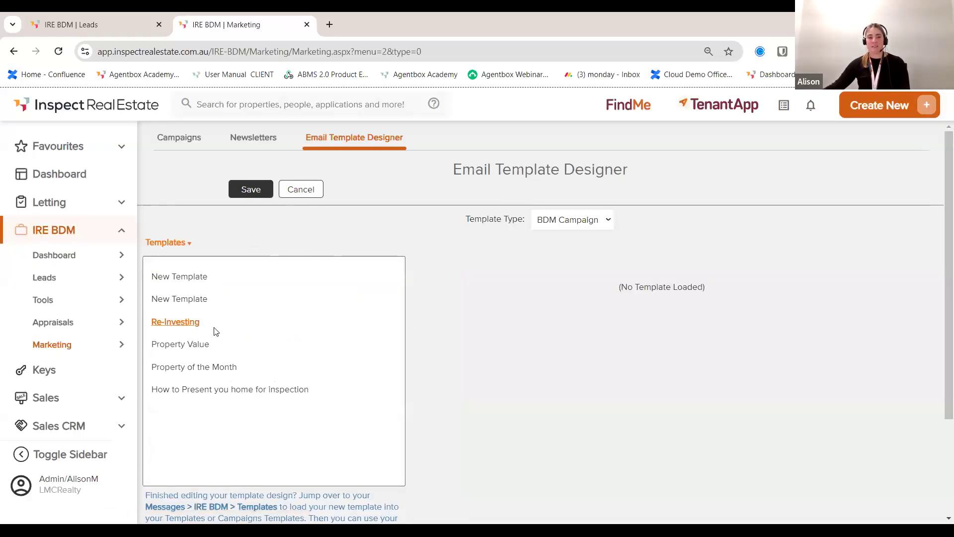
Step: Preview the Property of the Month campaign template, then the BDM Referrer hot offers template
{"action": "left_click", "coordinate": [188, 366]}
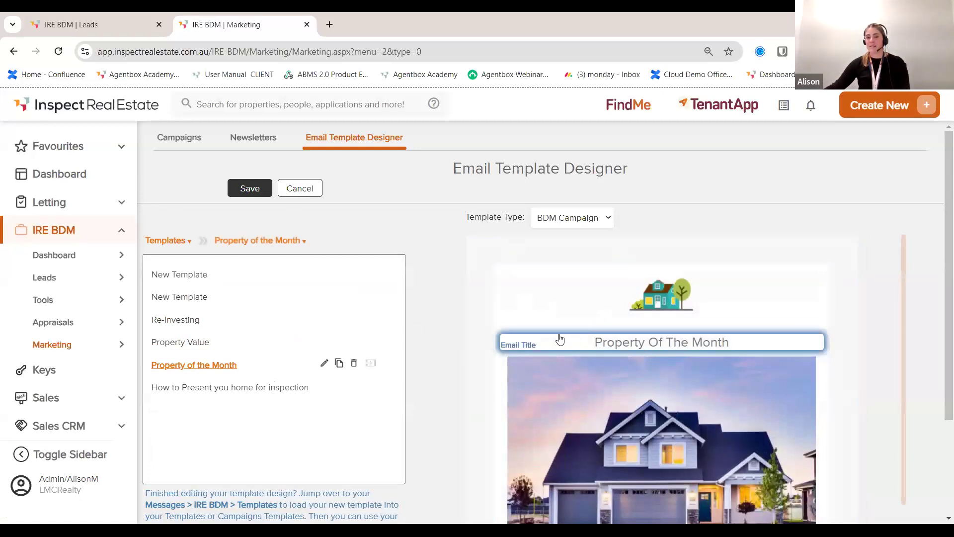
{"action": "scroll", "coordinate": [572, 319], "scroll_direction": "down", "scroll_amount": 3}
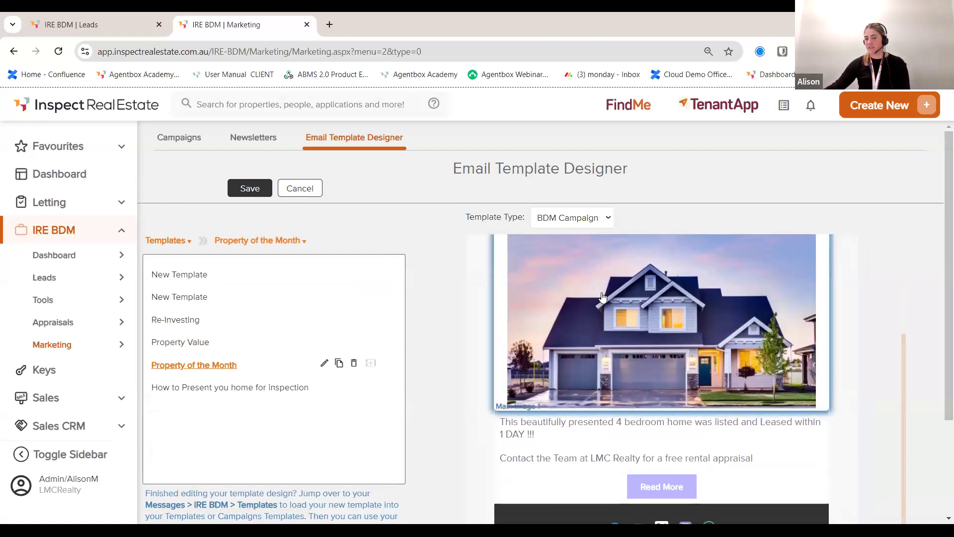
{"action": "left_click", "coordinate": [588, 220]}
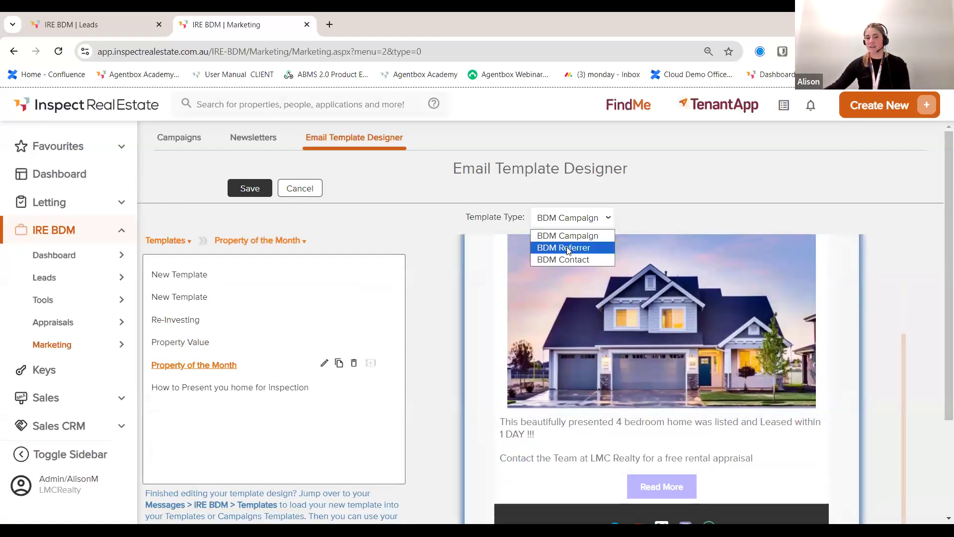
{"action": "left_click", "coordinate": [568, 248]}
{"action": "left_click", "coordinate": [248, 275]}
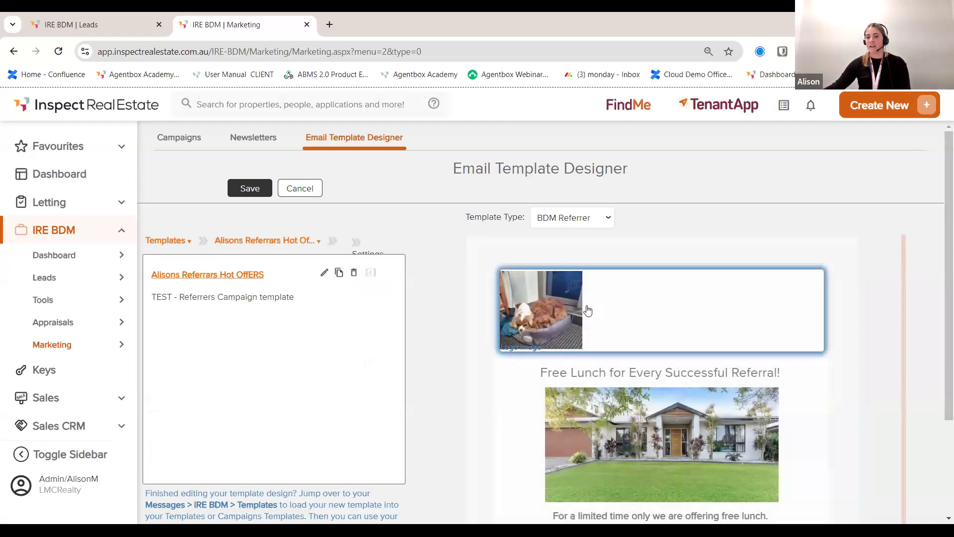
{"action": "scroll", "coordinate": [586, 318], "scroll_direction": "down", "scroll_amount": 5}
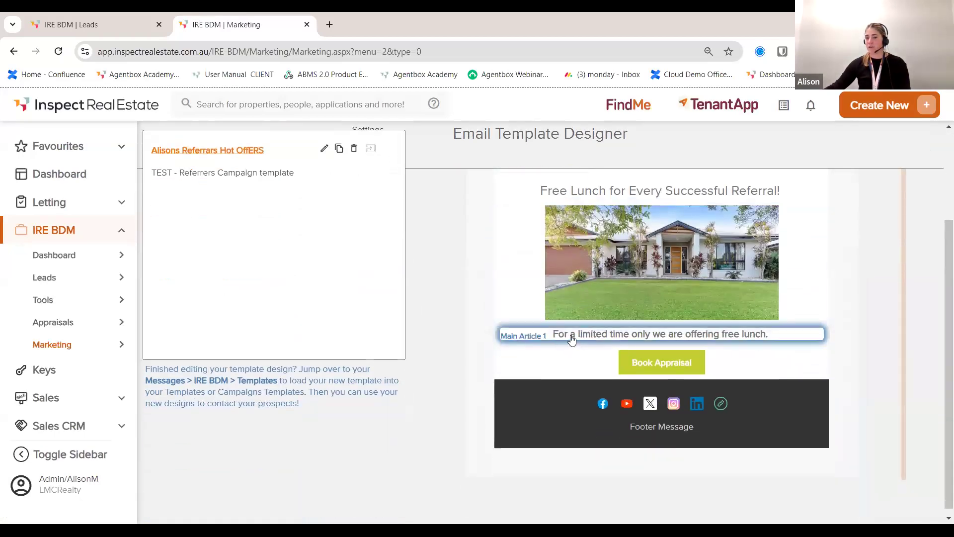
{"action": "scroll", "coordinate": [572, 338], "scroll_direction": "up", "scroll_amount": 5}
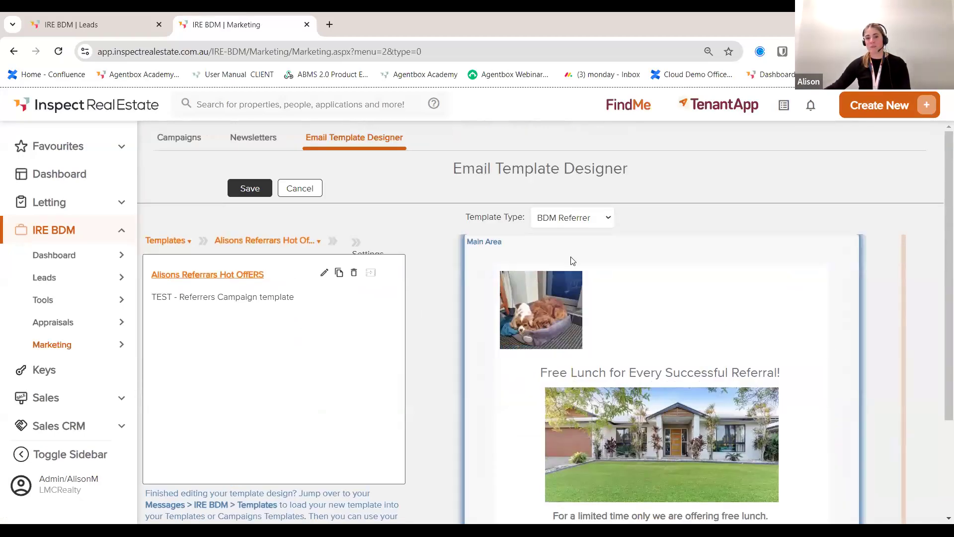
Step: Switch to BDM Contact templates, preview Xmas Test and Christmas Newsletter, and cancel without loading
{"action": "left_click", "coordinate": [572, 218]}
{"action": "left_click", "coordinate": [572, 260]}
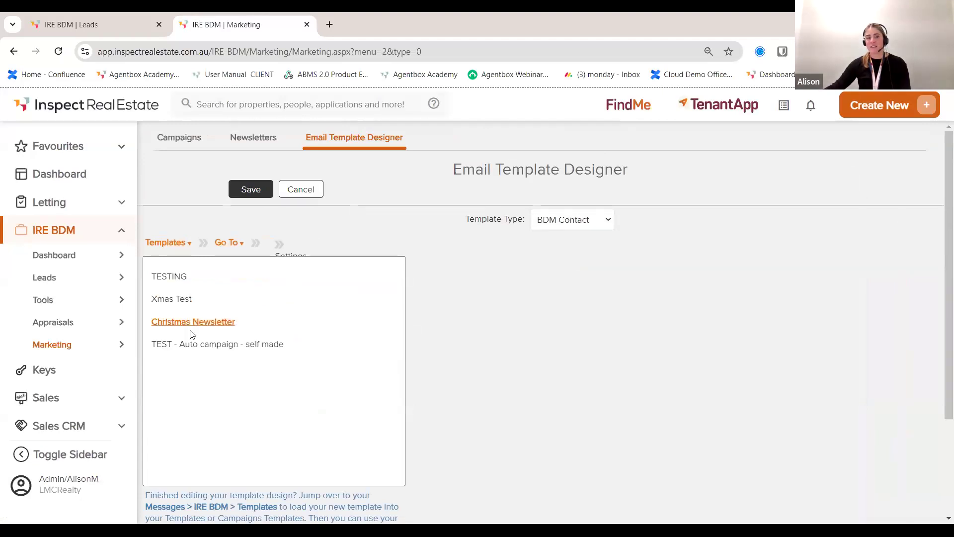
{"action": "left_click", "coordinate": [184, 298]}
{"action": "left_click", "coordinate": [213, 319]}
{"action": "scroll", "coordinate": [599, 354], "scroll_direction": "down", "scroll_amount": 4}
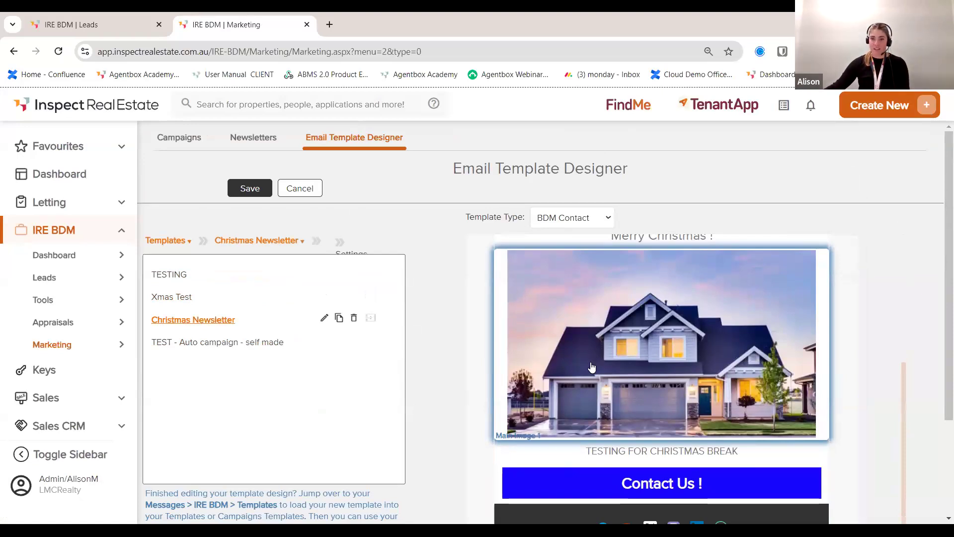
{"action": "scroll", "coordinate": [591, 367], "scroll_direction": "down", "scroll_amount": 3}
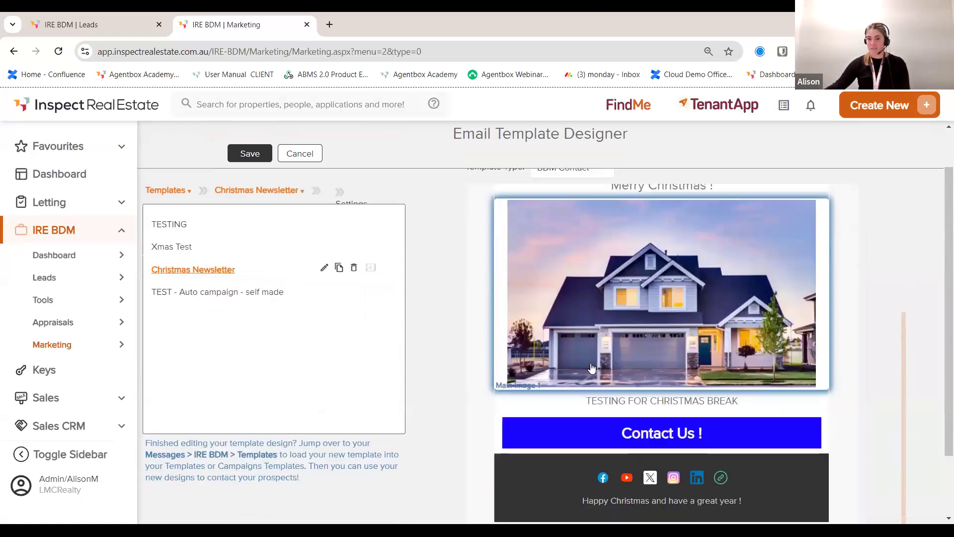
{"action": "scroll", "coordinate": [591, 367], "scroll_direction": "up", "scroll_amount": 6}
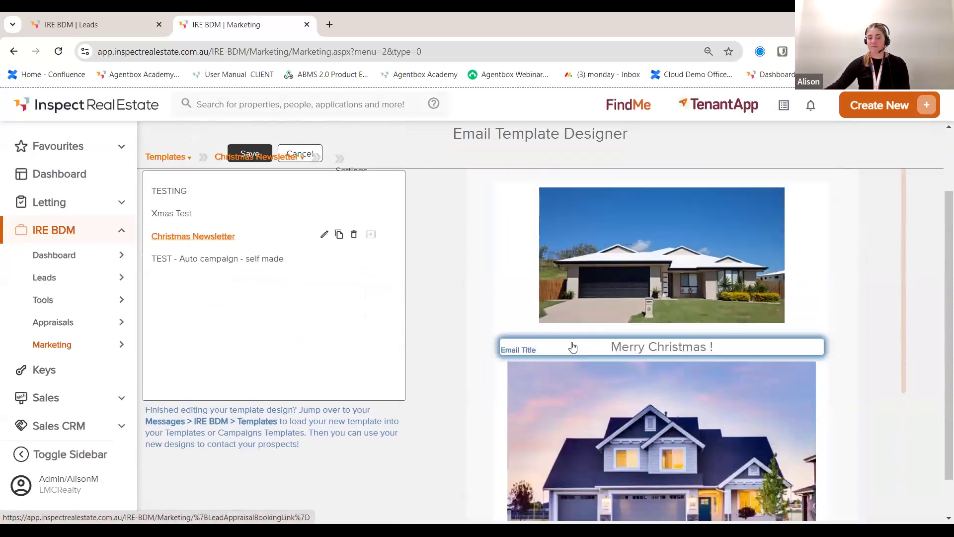
{"action": "left_click", "coordinate": [299, 189]}
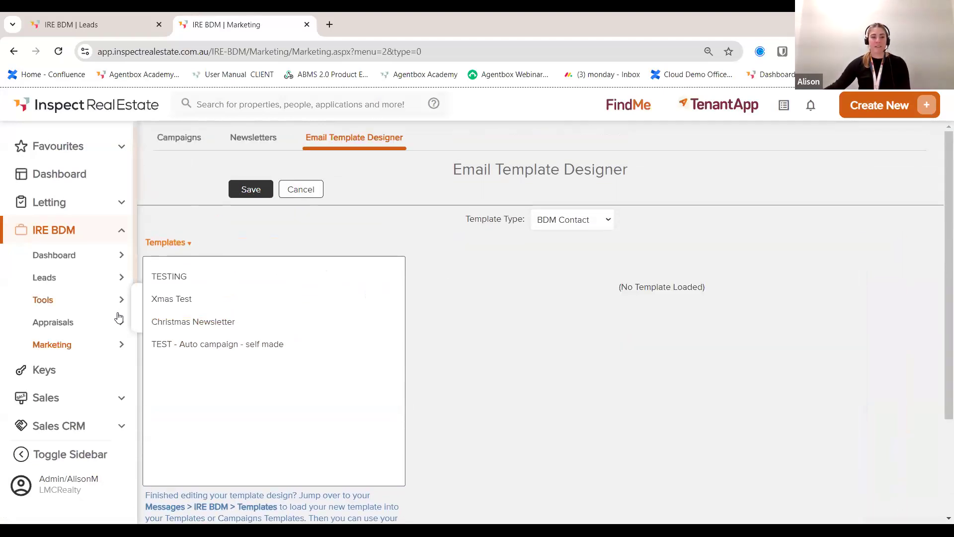
{"action": "left_click", "coordinate": [84, 304]}
Step: Review the IRE BDM Link Builder's default register-lead link and empty form preferences
{"action": "mouse_move", "coordinate": [124, 315]}
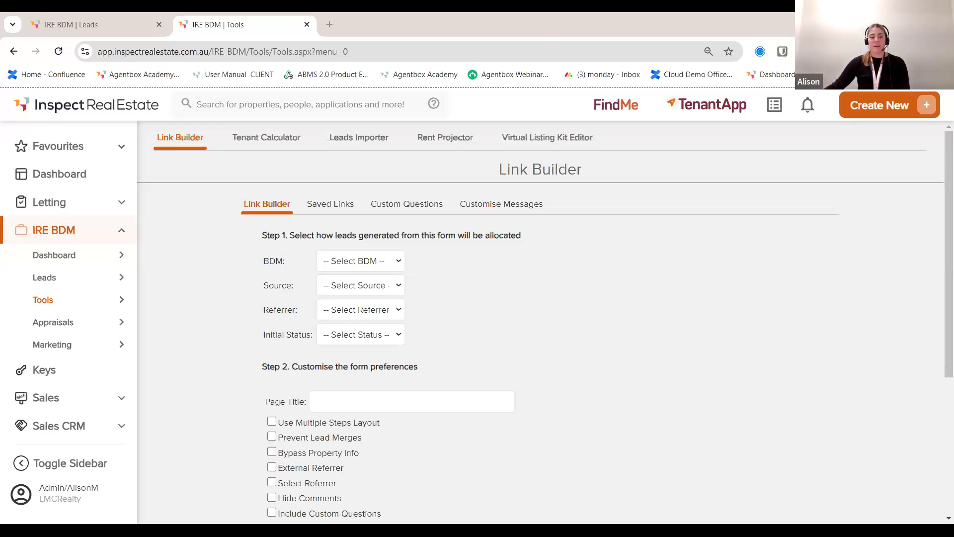
{"action": "scroll", "coordinate": [72, 365], "scroll_direction": "down", "scroll_amount": 5}
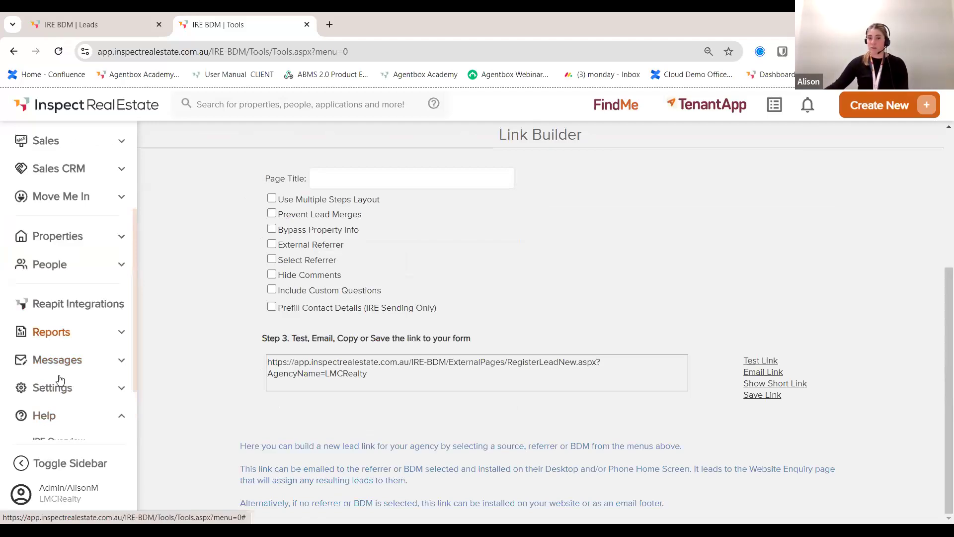
Step: Open the Reapit Academy Content Library from the sidebar's Help links
{"action": "scroll", "coordinate": [60, 379], "scroll_direction": "down", "scroll_amount": 2}
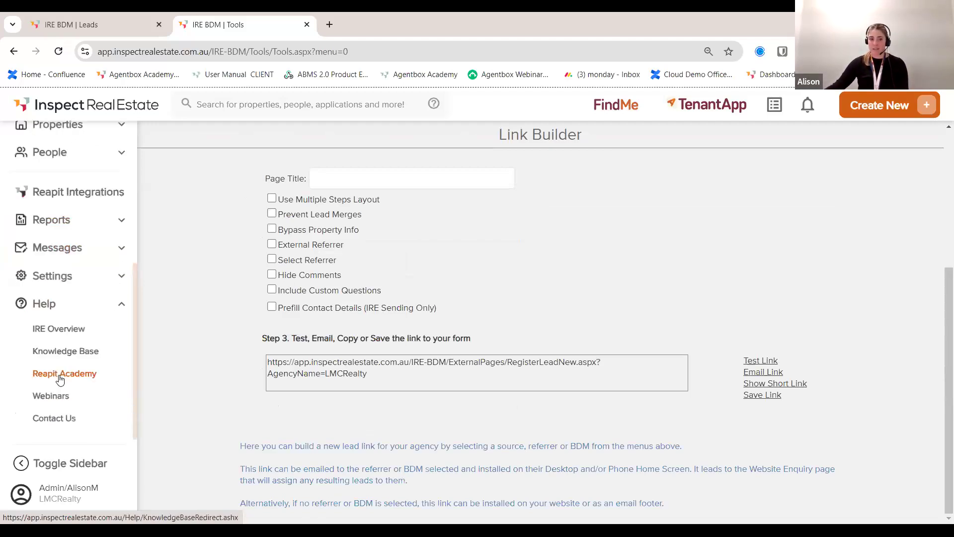
{"action": "left_click", "coordinate": [59, 379]}
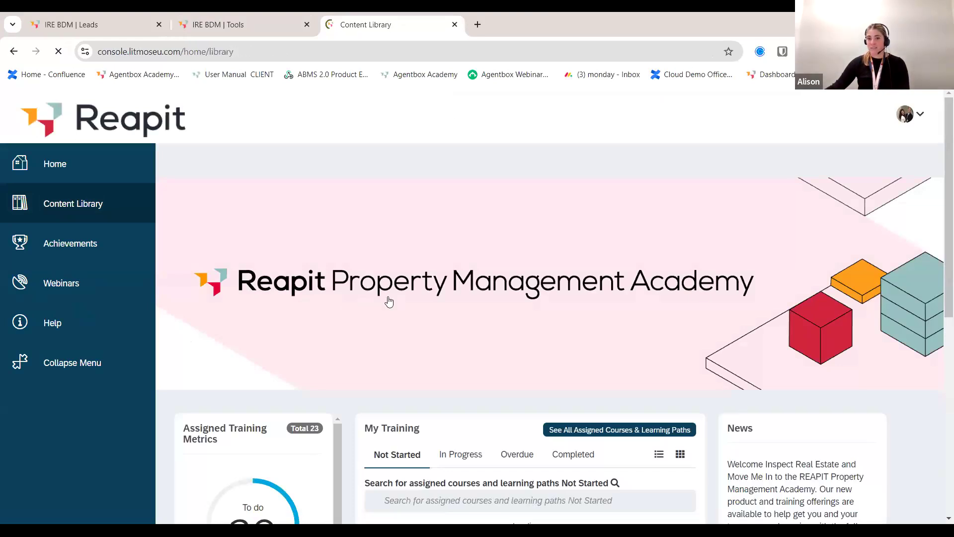
Step: Browse and close the Academy Content Library, then open the Help > Webinars page
{"action": "scroll", "coordinate": [443, 314], "scroll_direction": "down", "scroll_amount": 7}
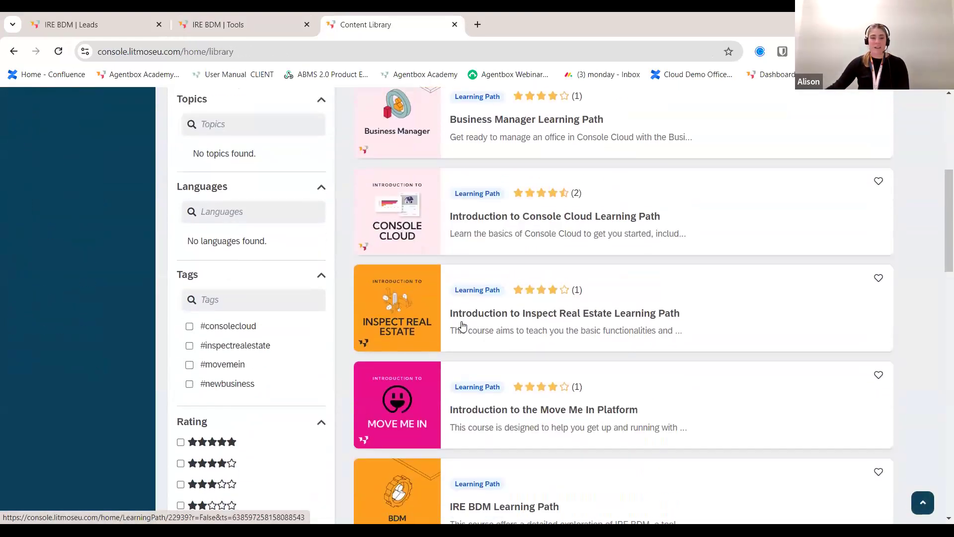
{"action": "scroll", "coordinate": [456, 331], "scroll_direction": "down", "scroll_amount": 9}
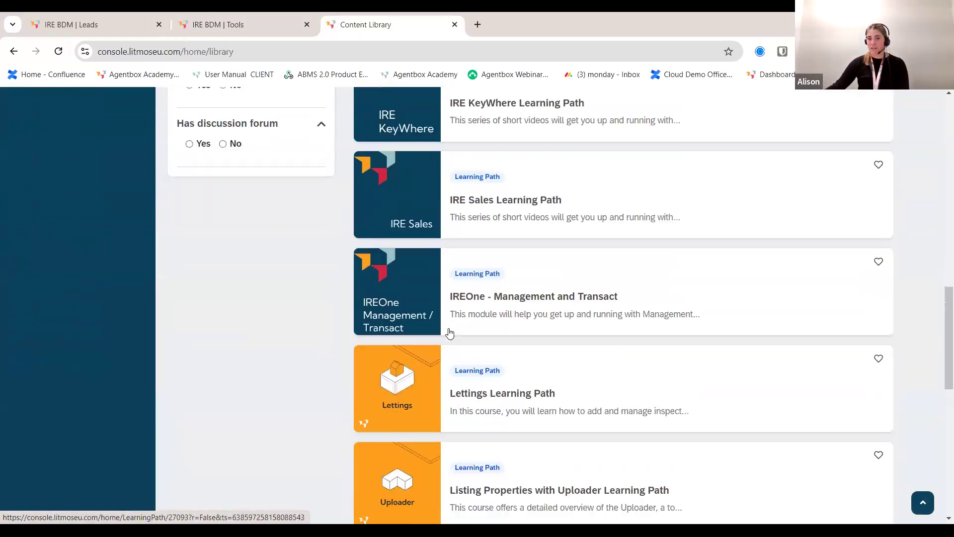
{"action": "scroll", "coordinate": [448, 332], "scroll_direction": "up", "scroll_amount": 6}
{"action": "left_click", "coordinate": [457, 23]}
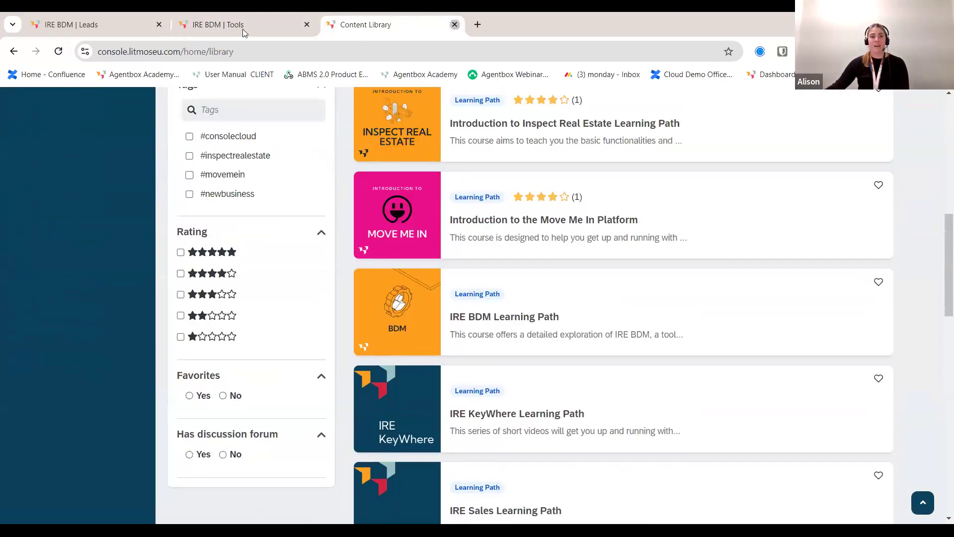
{"action": "left_click", "coordinate": [51, 396]}
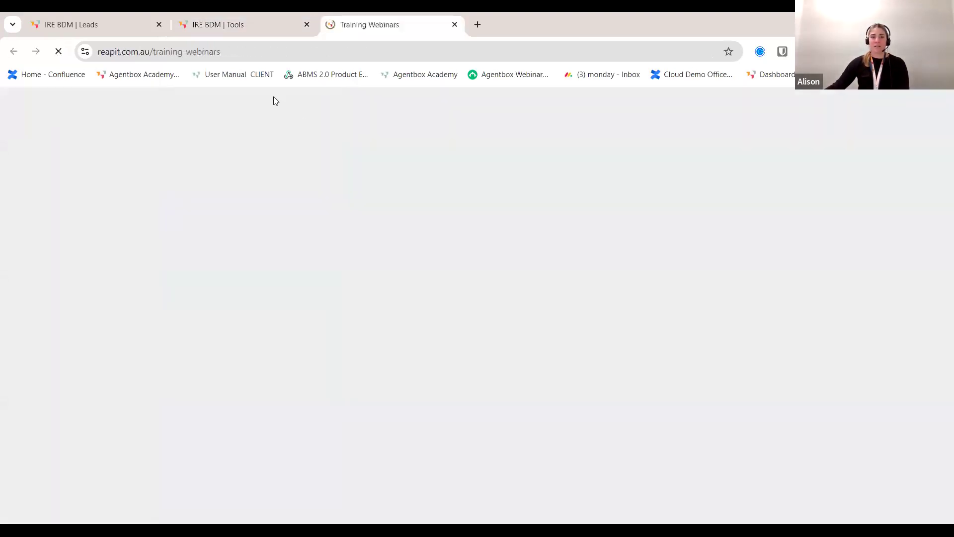
Step: Browse the Inspect Real Estate Training Webinars cards, then close that tab
{"action": "scroll", "coordinate": [284, 241], "scroll_direction": "down", "scroll_amount": 8}
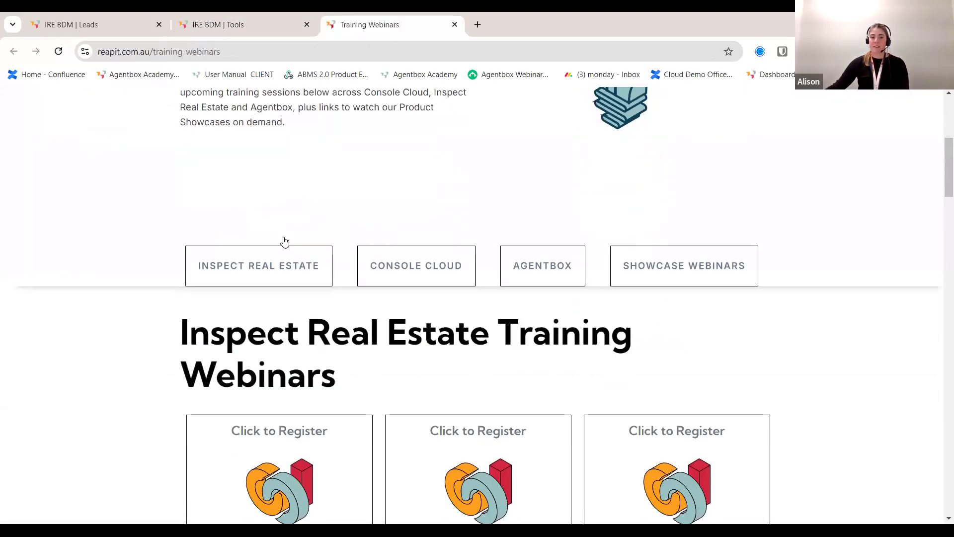
{"action": "scroll", "coordinate": [209, 293], "scroll_direction": "down", "scroll_amount": 2}
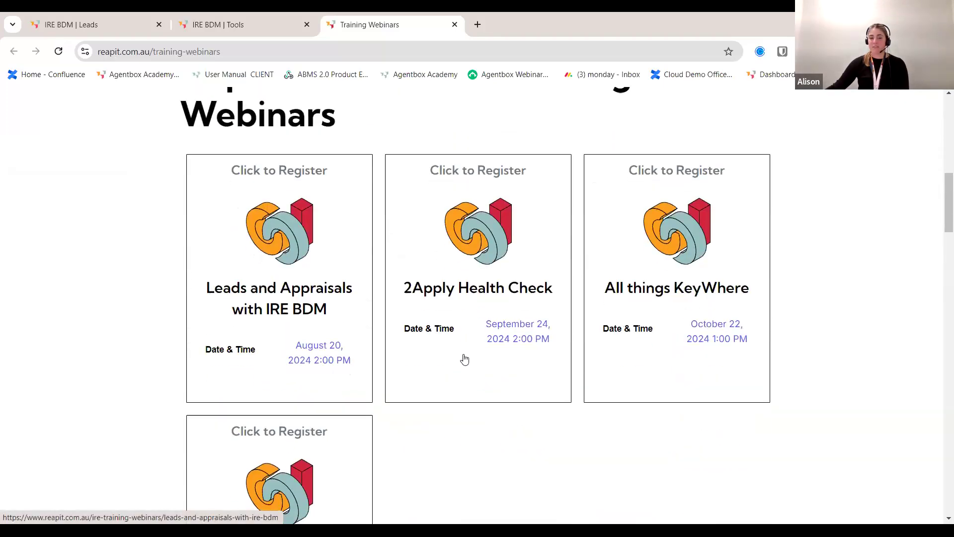
{"action": "scroll", "coordinate": [536, 369], "scroll_direction": "down", "scroll_amount": 1}
{"action": "scroll", "coordinate": [534, 368], "scroll_direction": "down", "scroll_amount": 1}
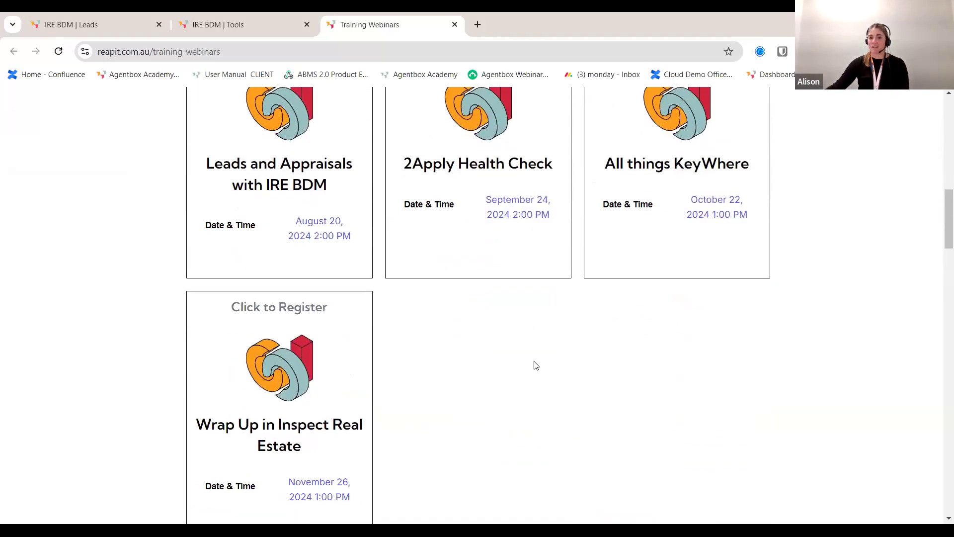
{"action": "scroll", "coordinate": [369, 167], "scroll_direction": "up", "scroll_amount": 5}
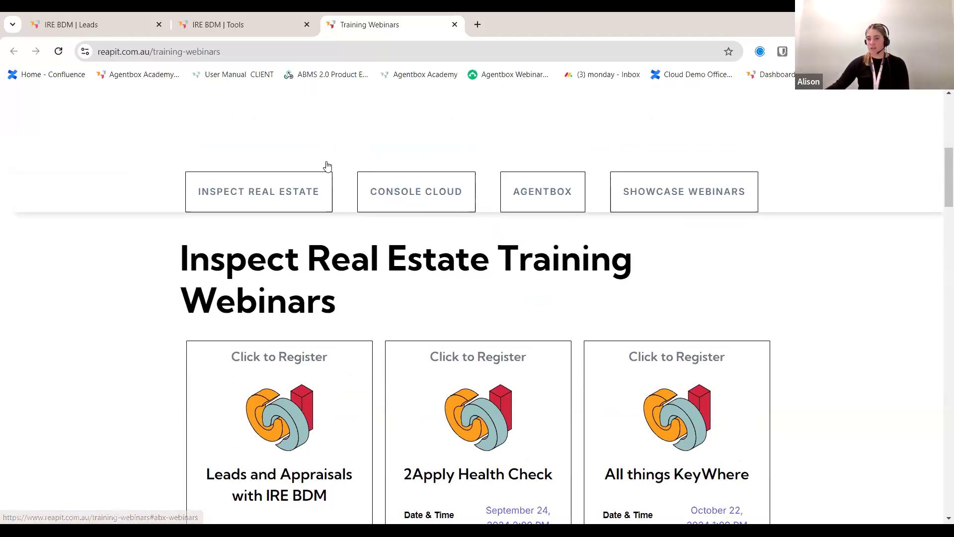
{"action": "left_click", "coordinate": [454, 25]}
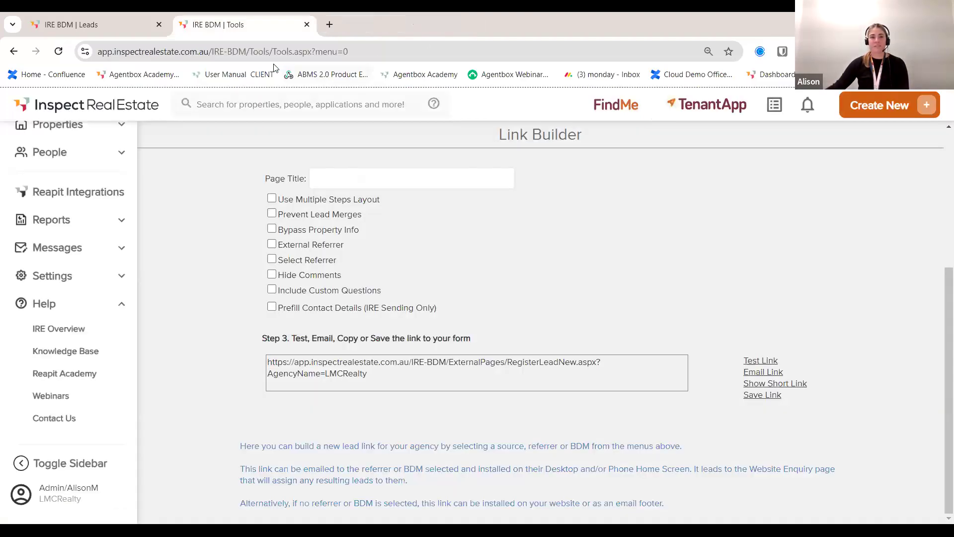